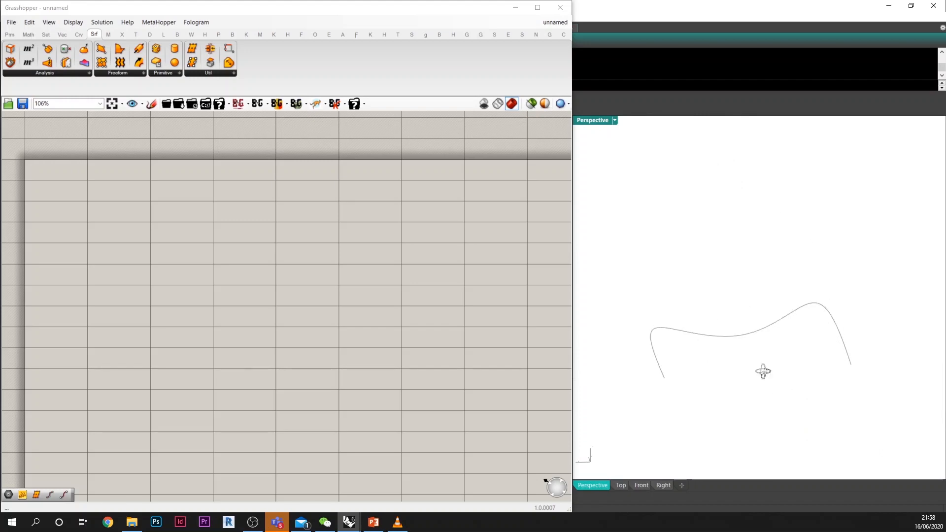
Step: Reshape the open curve by raising its middle control point and moving its end control point up
{"action": "left_click", "coordinate": [753, 363]}
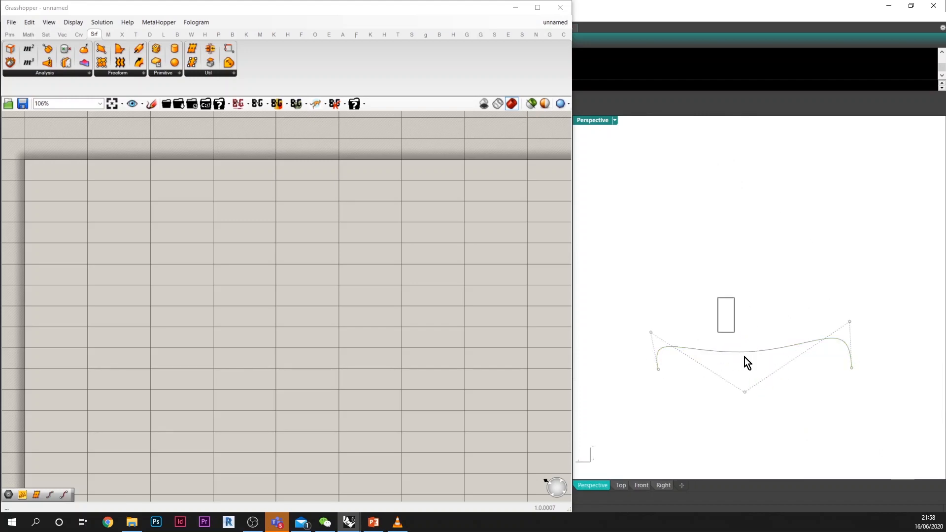
{"action": "left_click_drag", "start_coordinate": [749, 238], "coordinate": [749, 238]}
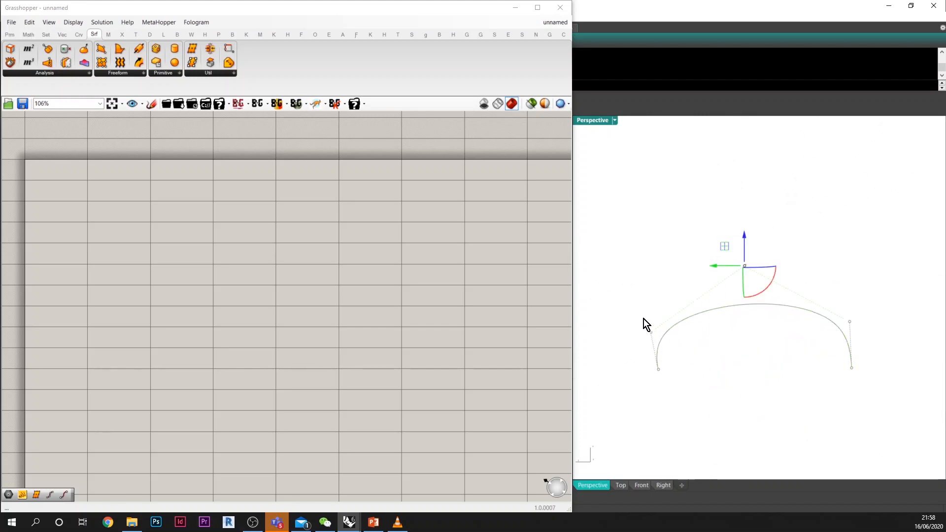
{"action": "left_click_drag", "start_coordinate": [644, 319], "coordinate": [670, 380]}
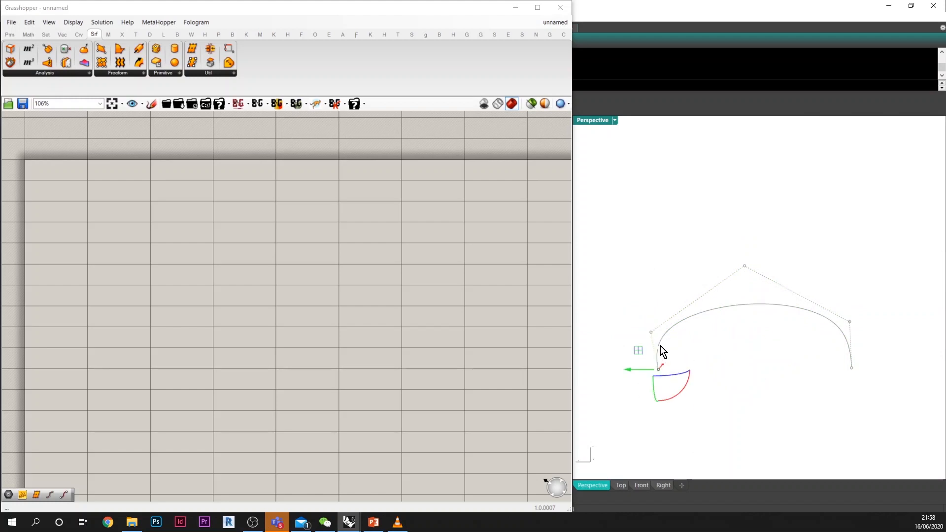
{"action": "left_click_drag", "start_coordinate": [659, 345], "coordinate": [659, 230]}
{"action": "left_click", "coordinate": [741, 368]}
{"action": "right_click_drag", "start_coordinate": [742, 365], "coordinate": [746, 329]}
{"action": "left_click", "coordinate": [744, 299]}
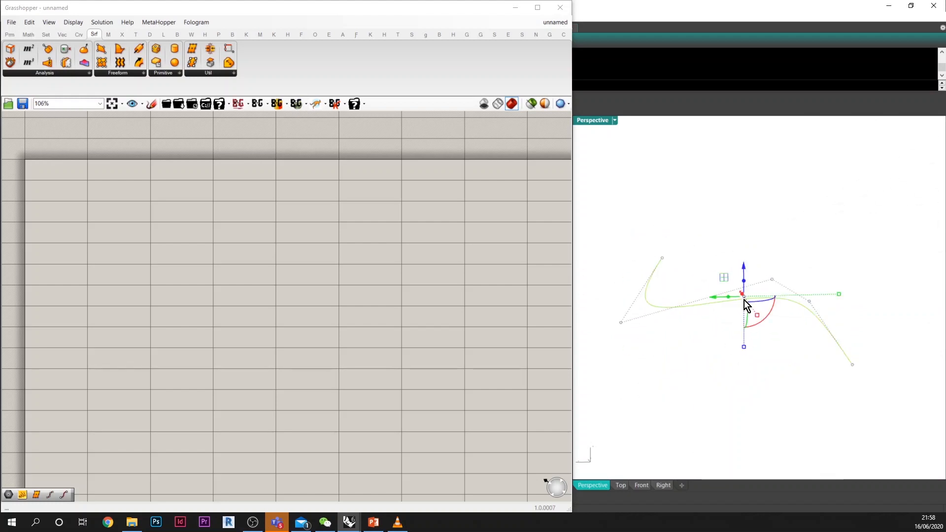
Step: Add a Geometry parameter to the canvas and reference the reshaped curve in it
{"action": "double_click", "coordinate": [247, 246]}
{"action": "type", "text": "g"}
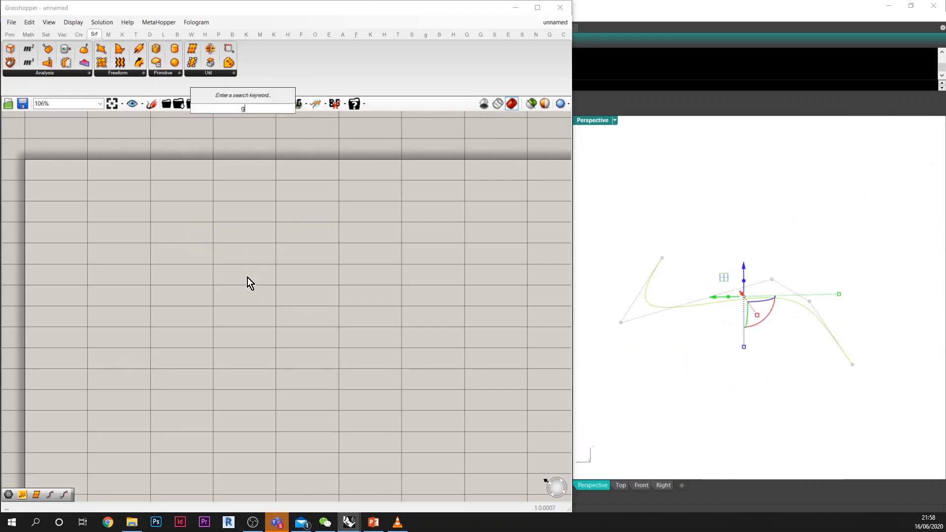
{"action": "key", "text": "Return"}
{"action": "right_click", "coordinate": [240, 244]}
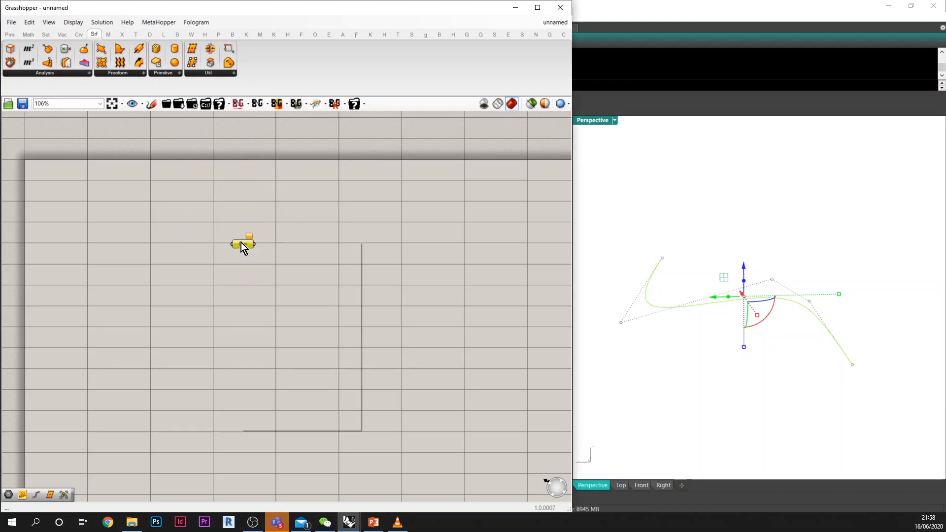
{"action": "left_click", "coordinate": [292, 359]}
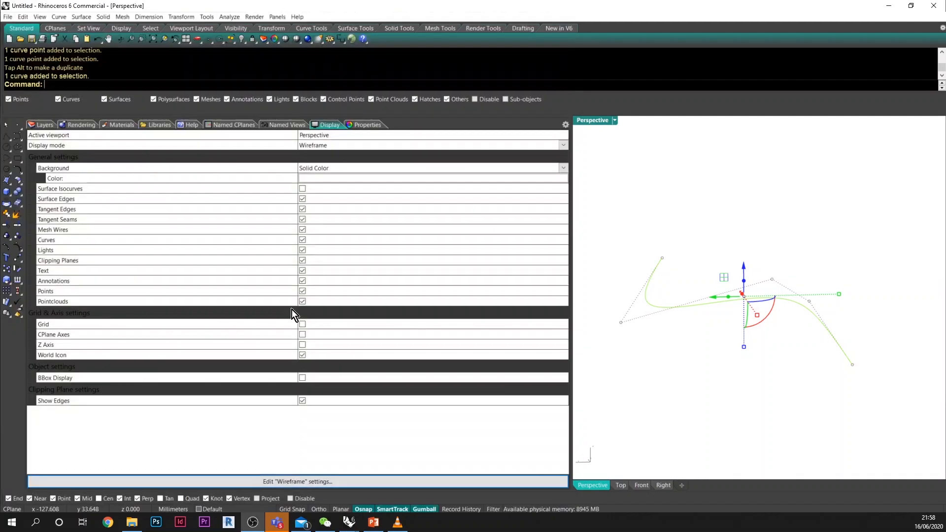
{"action": "left_click", "coordinate": [197, 270]}
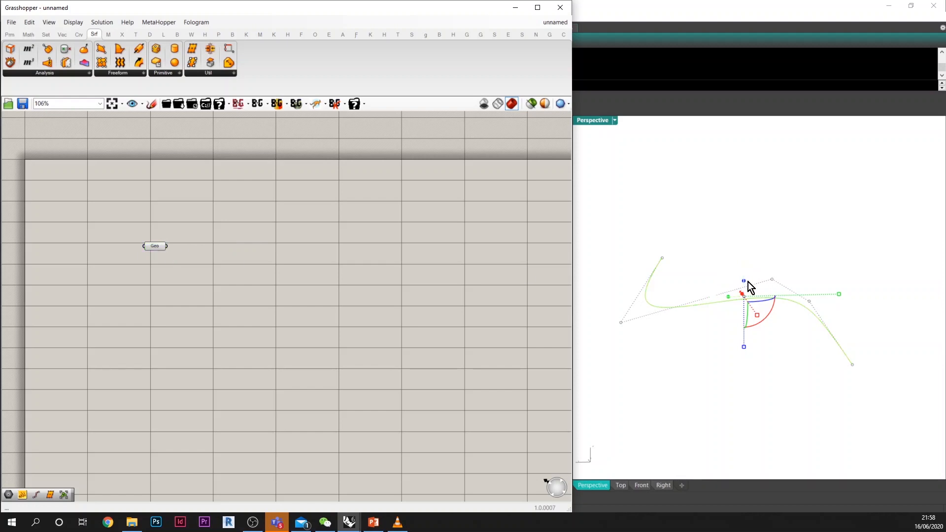
{"action": "right_click_drag", "start_coordinate": [749, 282], "coordinate": [760, 348]}
{"action": "left_click", "coordinate": [760, 348]}
{"action": "right_click_drag", "start_coordinate": [790, 295], "coordinate": [787, 313]}
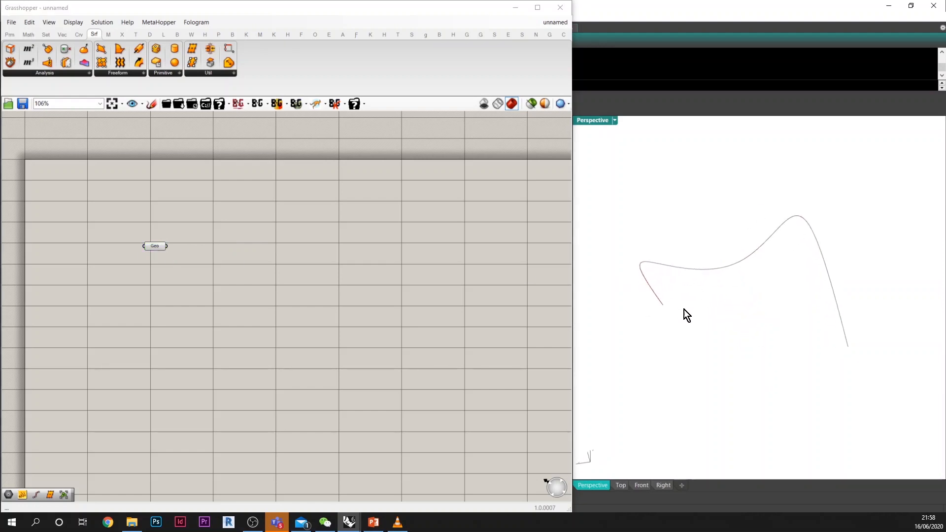
Step: Add a Divide Curve component and feed the referenced geometry into its curve input
{"action": "left_click", "coordinate": [215, 245]}
{"action": "double_click", "coordinate": [227, 277]}
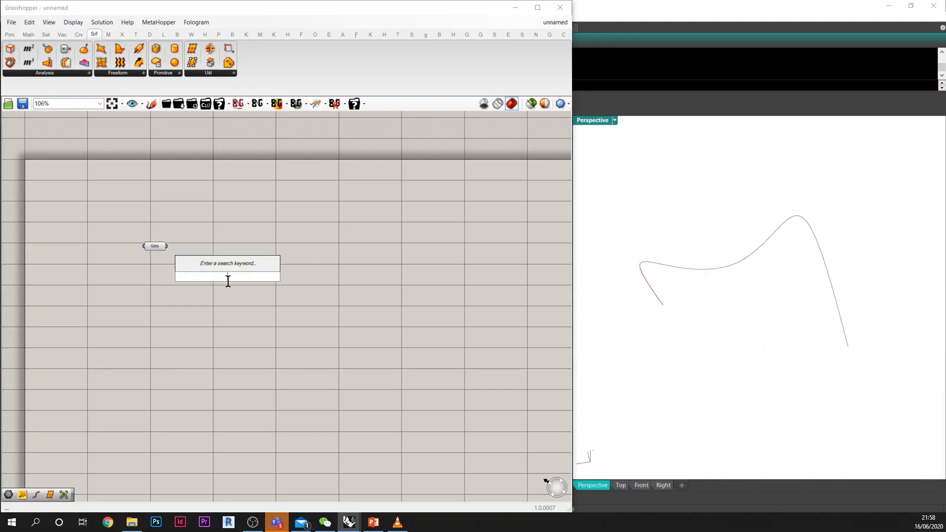
{"action": "type", "text": "div"}
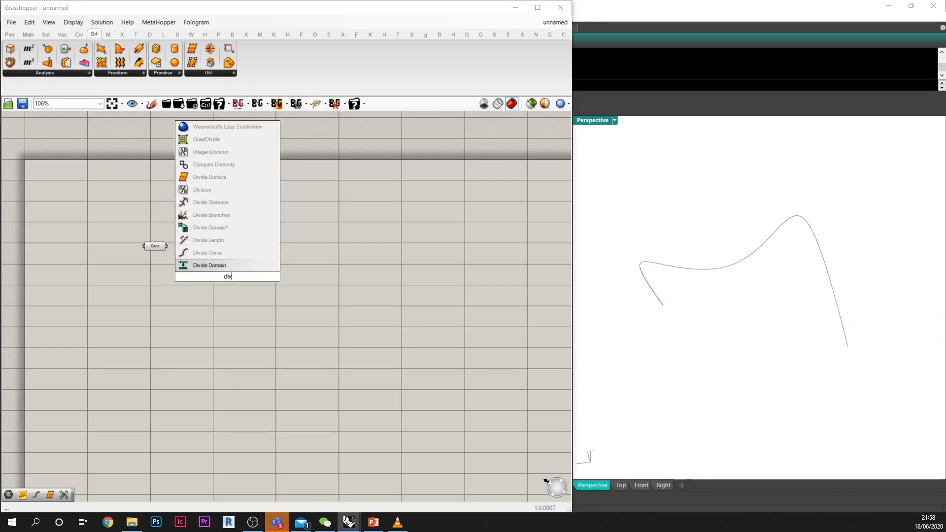
{"action": "key", "text": "Up"}
{"action": "key", "text": "Return"}
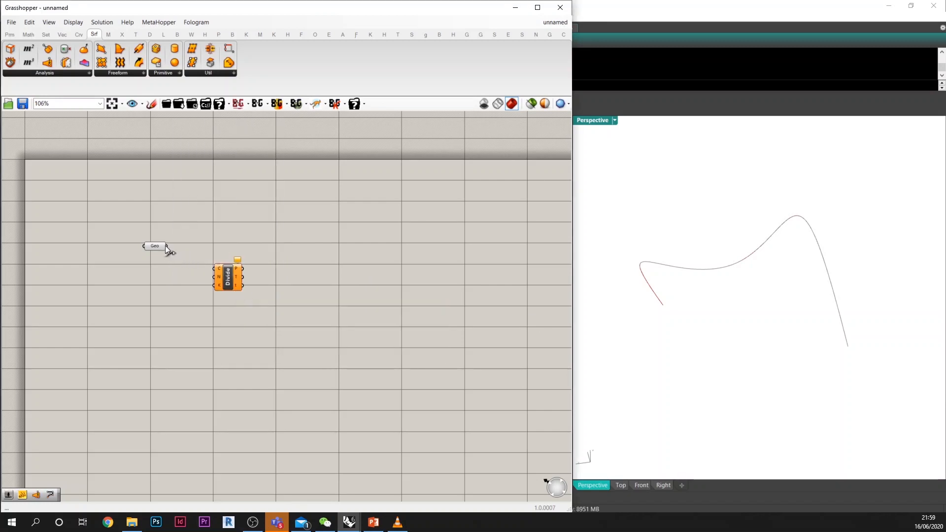
{"action": "left_click_drag", "start_coordinate": [166, 246], "coordinate": [214, 269]}
{"action": "left_click_drag", "start_coordinate": [166, 246], "coordinate": [219, 258]}
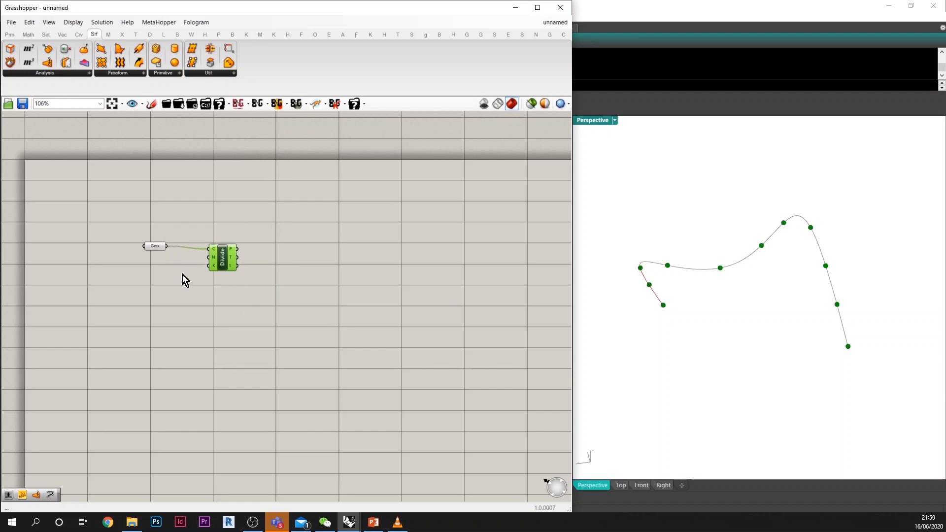
Step: Set the curve's division count to 50 with a panel connected to the Divide component's N input
{"action": "double_click", "coordinate": [176, 283]}
{"action": "type", "text": "//"}
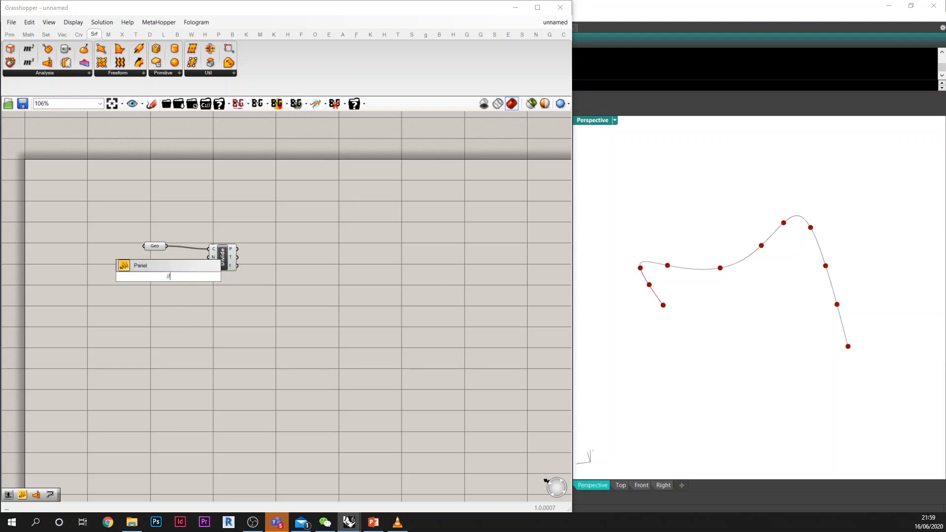
{"action": "type", "text": "50"}
{"action": "key", "text": "Return"}
{"action": "left_click_drag", "start_coordinate": [178, 277], "coordinate": [211, 257]}
Step: Add a Line SDL component and connect the division points to its start and the tangents to its direction
{"action": "double_click", "coordinate": [268, 258]}
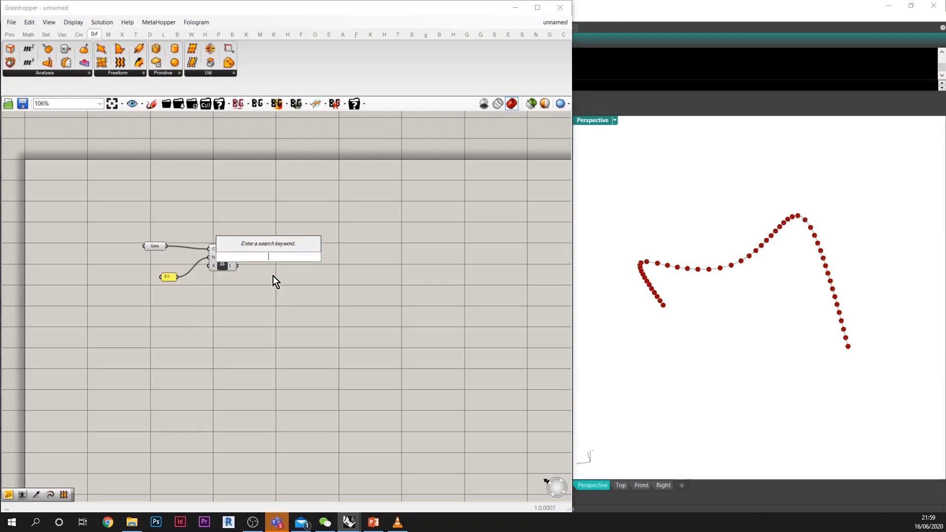
{"action": "type", "text": "sdl"}
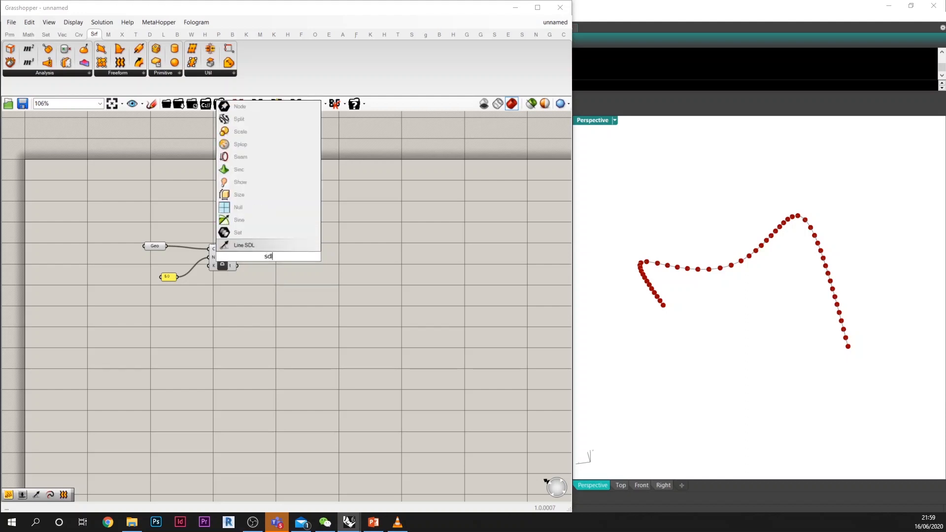
{"action": "key", "text": "Return"}
{"action": "scroll", "coordinate": [272, 266], "scroll_direction": "up", "scroll_amount": 5}
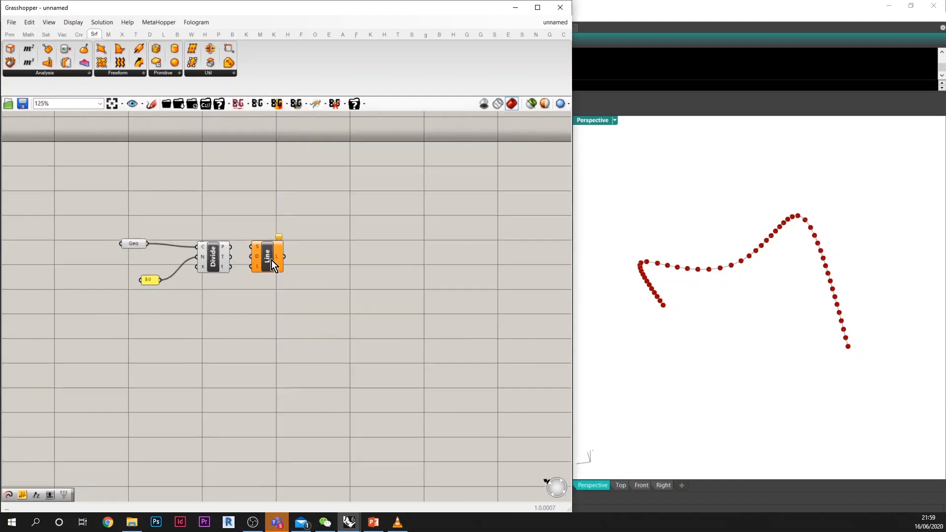
{"action": "left_click_drag", "start_coordinate": [193, 236], "coordinate": [242, 252]}
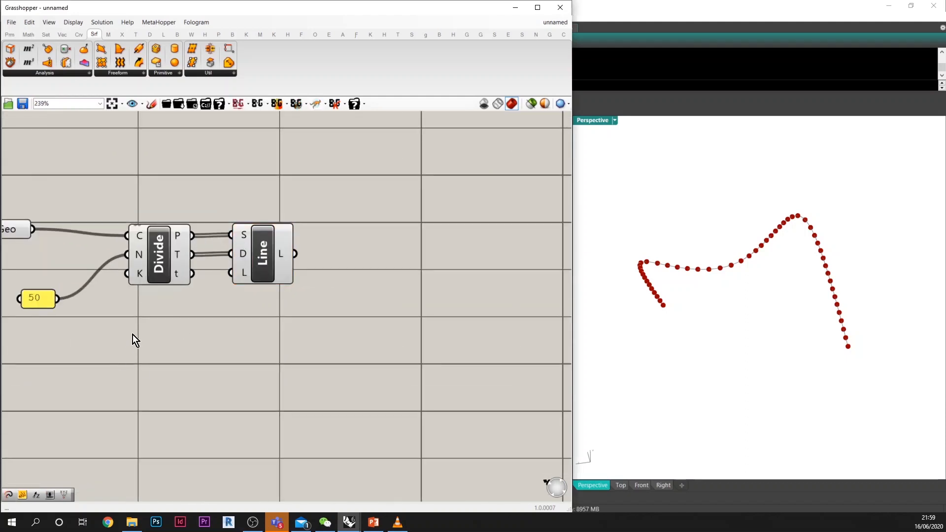
Step: Set the tangent lines' length to 200 with a panel connected to the Line component's L input
{"action": "double_click", "coordinate": [164, 331]}
{"action": "type", "text": "200"}
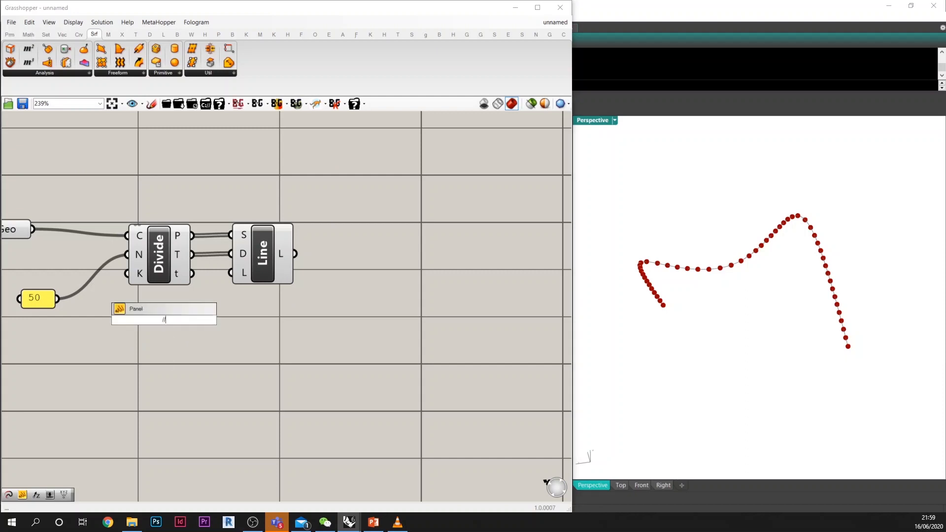
{"action": "key", "text": "Return"}
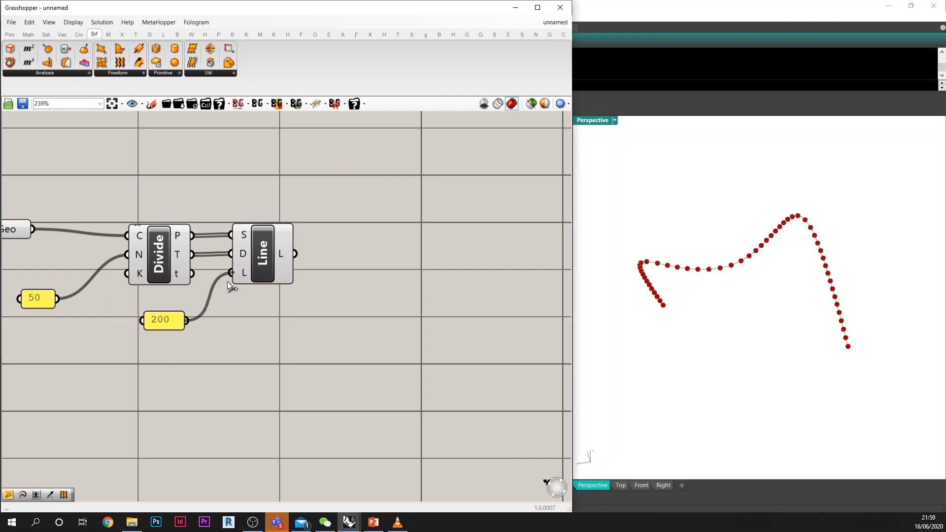
{"action": "left_click_drag", "start_coordinate": [227, 284], "coordinate": [228, 283]}
{"action": "left_click_drag", "start_coordinate": [264, 255], "coordinate": [295, 267]}
{"action": "right_click_drag", "start_coordinate": [647, 331], "coordinate": [713, 324]}
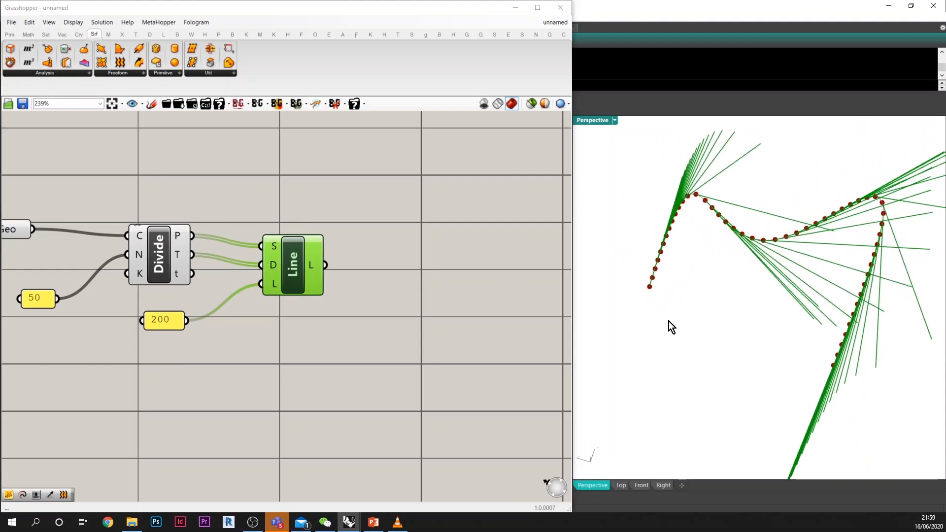
Step: Add an Extend Curve component and feed the tangent lines into its curve input
{"action": "double_click", "coordinate": [390, 278]}
{"action": "type", "text": "ex"}
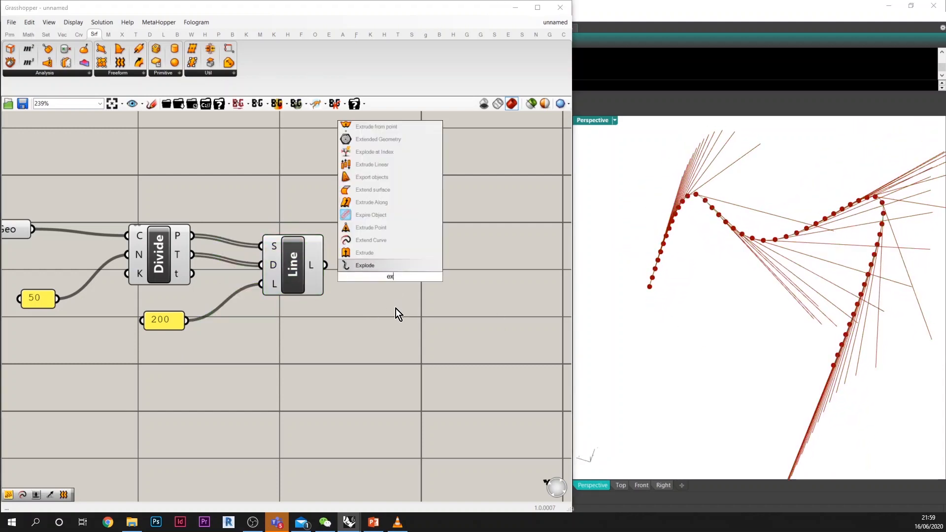
{"action": "type", "text": "tend"}
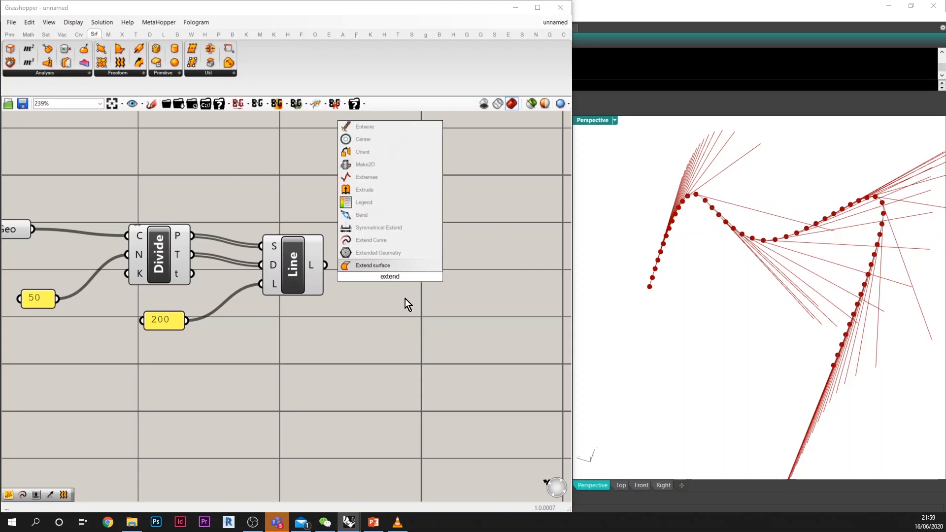
{"action": "left_click", "coordinate": [370, 238]}
{"action": "left_click_drag", "start_coordinate": [326, 266], "coordinate": [406, 307]}
Step: Set the start extension L0 of Extend Curve to -20 with a connected panel
{"action": "double_click", "coordinate": [303, 327]}
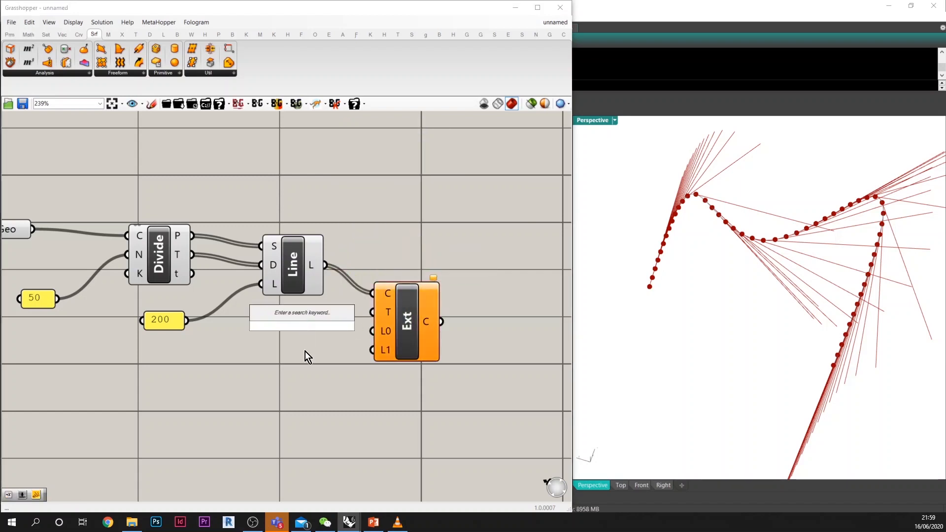
{"action": "type", "text": "//"}
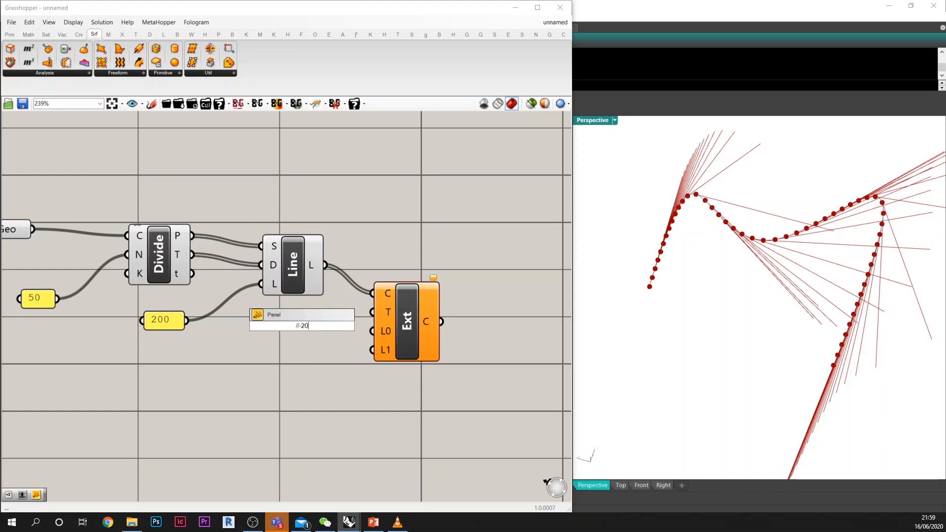
{"action": "type", "text": "-20"}
{"action": "key", "text": "Return"}
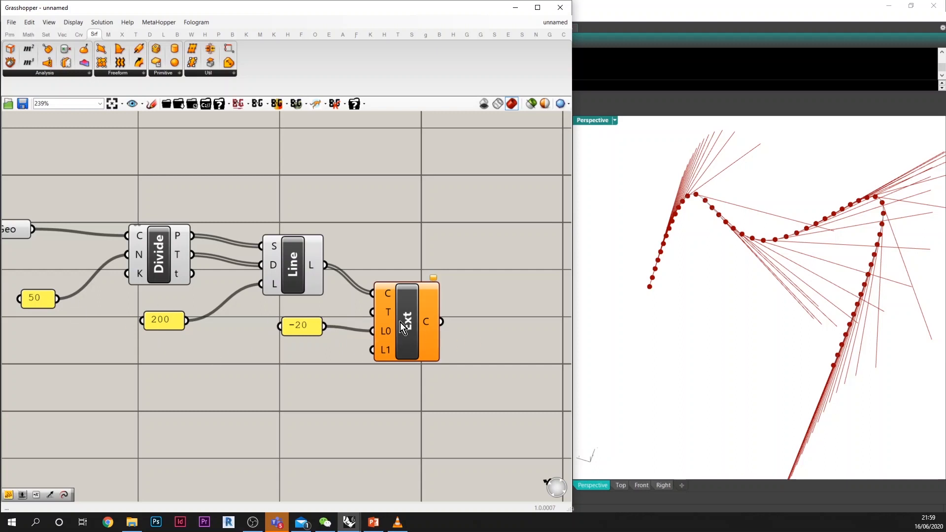
{"action": "left_click_drag", "start_coordinate": [400, 322], "coordinate": [414, 317]}
Step: Set the end extension L1 of Extend Curve to 0 with a connected panel
{"action": "double_click", "coordinate": [350, 370]}
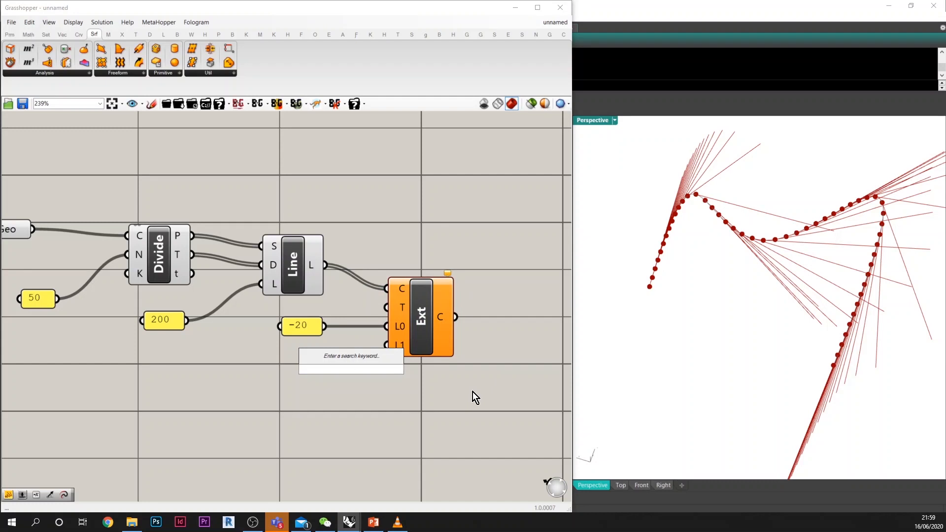
{"action": "type", "text": "//0"}
{"action": "key", "text": "Return"}
{"action": "left_click_drag", "start_coordinate": [368, 370], "coordinate": [386, 347]}
{"action": "left_click", "coordinate": [432, 325]}
{"action": "right_click_drag", "start_coordinate": [505, 325], "coordinate": [468, 318]}
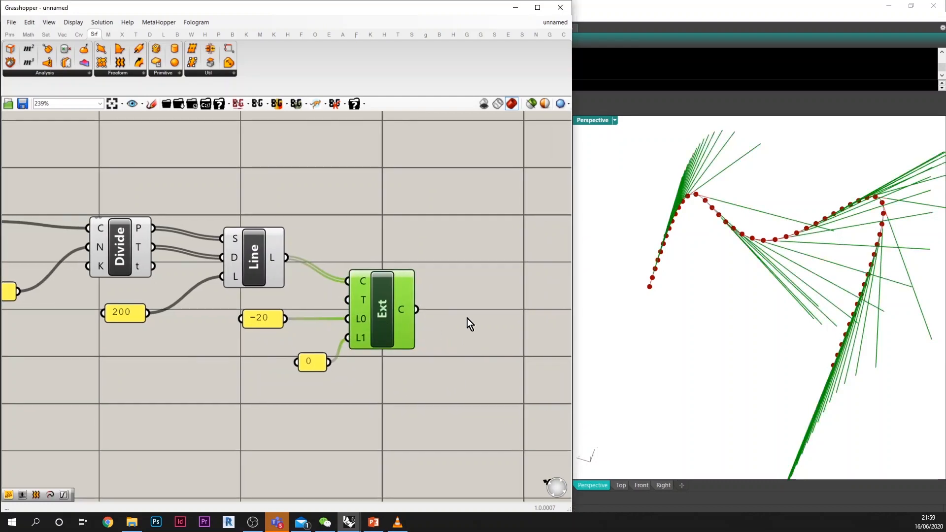
Step: Add a Loft component and loft through the extended tangent lines
{"action": "double_click", "coordinate": [467, 318]}
{"action": "type", "text": "loft"}
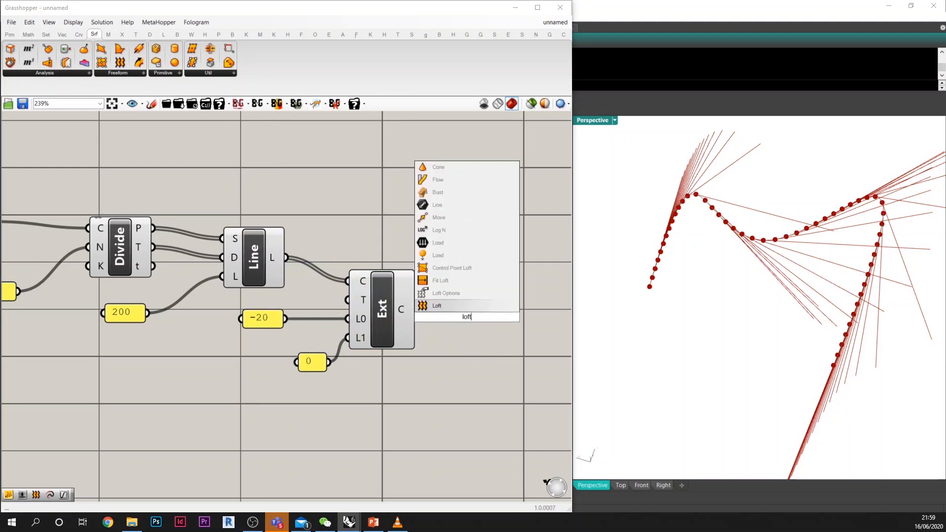
{"action": "key", "text": "Return"}
{"action": "left_click_drag", "start_coordinate": [417, 310], "coordinate": [469, 313]}
{"action": "right_click_drag", "start_coordinate": [812, 258], "coordinate": [763, 326]}
{"action": "left_click", "coordinate": [459, 256]}
Step: Examine the lofted surface up close around the curve's tight bend and from several angles
{"action": "left_click", "coordinate": [746, 321]}
{"action": "left_click_drag", "start_coordinate": [720, 296], "coordinate": [744, 362]}
{"action": "right_click_drag", "start_coordinate": [813, 372], "coordinate": [749, 372]}
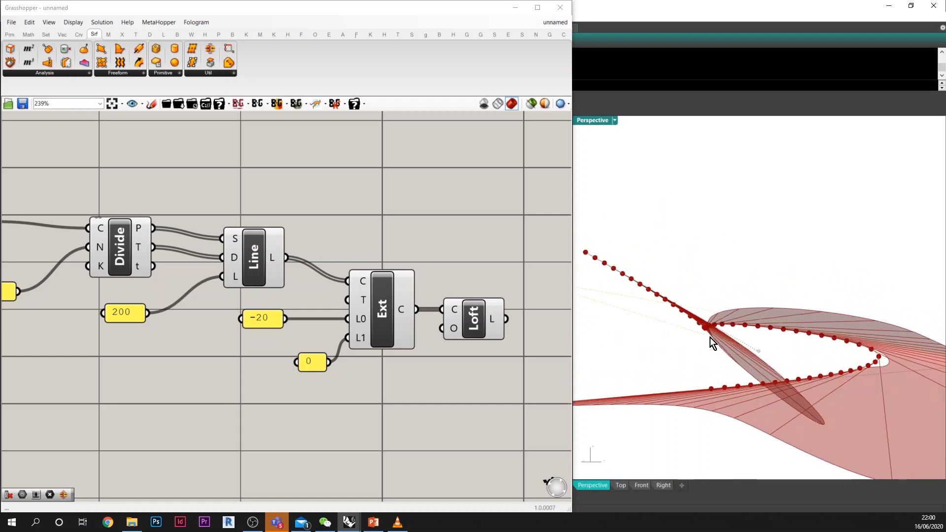
{"action": "scroll", "coordinate": [710, 337], "scroll_direction": "up", "scroll_amount": 6}
{"action": "right_click_drag", "start_coordinate": [702, 317], "coordinate": [735, 343]}
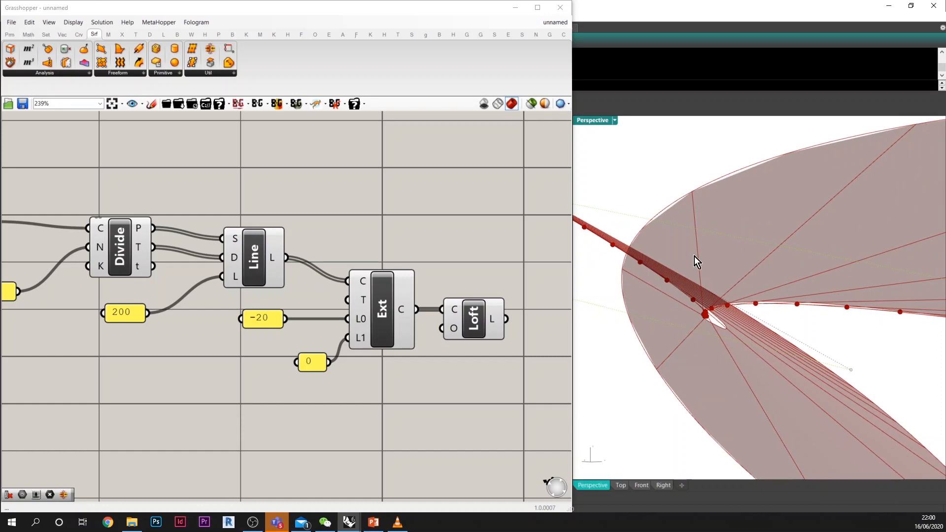
{"action": "mouse_move", "coordinate": [691, 346]}
{"action": "right_mouse_down"}
{"action": "mouse_move", "coordinate": [713, 348]}
{"action": "mouse_move", "coordinate": [702, 332]}
{"action": "right_mouse_up"}
{"action": "right_click_drag", "start_coordinate": [726, 259], "coordinate": [772, 316]}
{"action": "left_click_drag", "start_coordinate": [726, 390], "coordinate": [674, 304]}
{"action": "right_click_drag", "start_coordinate": [734, 332], "coordinate": [645, 330]}
Step: Move the curve's end control point to reshape the lofted surface
{"action": "left_click", "coordinate": [617, 304]}
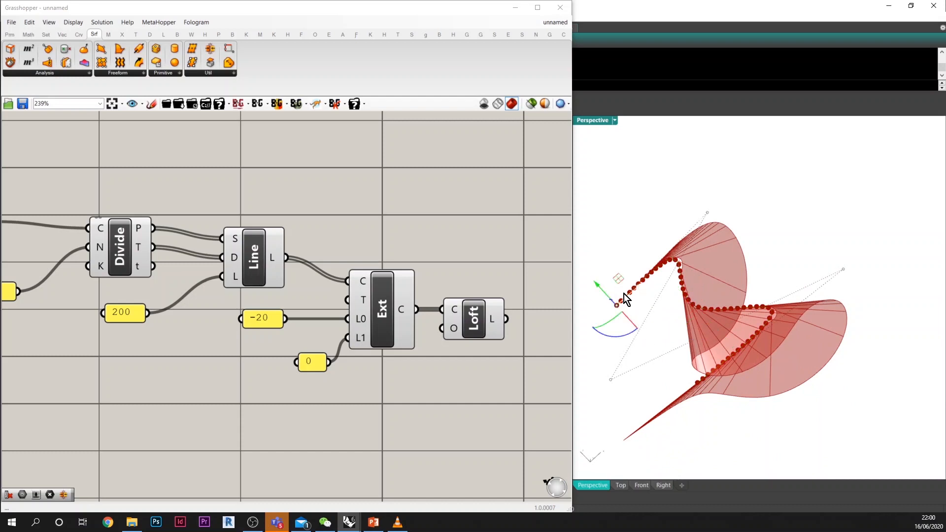
{"action": "left_click_drag", "start_coordinate": [603, 286], "coordinate": [592, 253]}
{"action": "left_click", "coordinate": [615, 224]}
{"action": "mouse_move", "coordinate": [764, 322]}
{"action": "right_mouse_down"}
{"action": "mouse_move", "coordinate": [728, 303]}
{"action": "mouse_move", "coordinate": [682, 315]}
{"action": "mouse_move", "coordinate": [742, 352]}
{"action": "mouse_move", "coordinate": [767, 331]}
{"action": "right_mouse_up"}
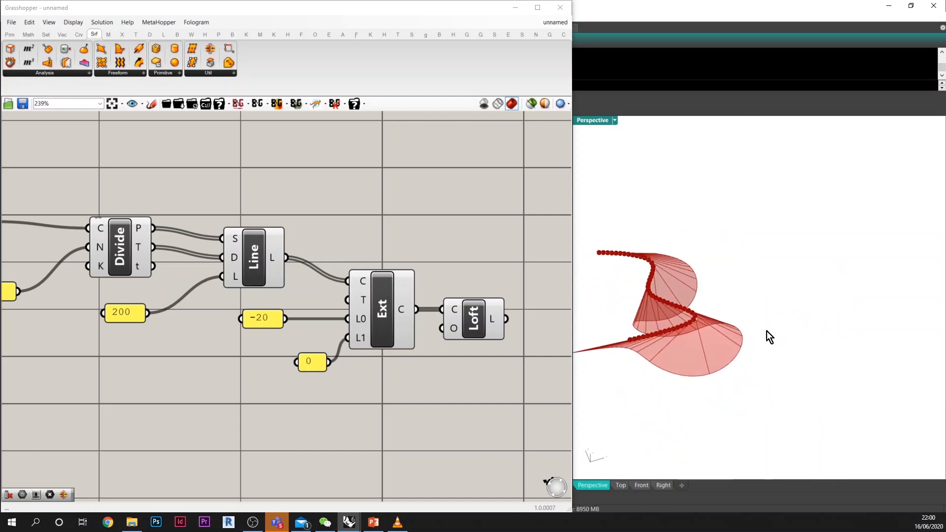
Step: Add an empty Point parameter to the canvas below the existing loft definition
{"action": "right_click_drag", "start_coordinate": [295, 394], "coordinate": [305, 387]}
{"action": "scroll", "coordinate": [379, 310], "scroll_direction": "down", "scroll_amount": 3}
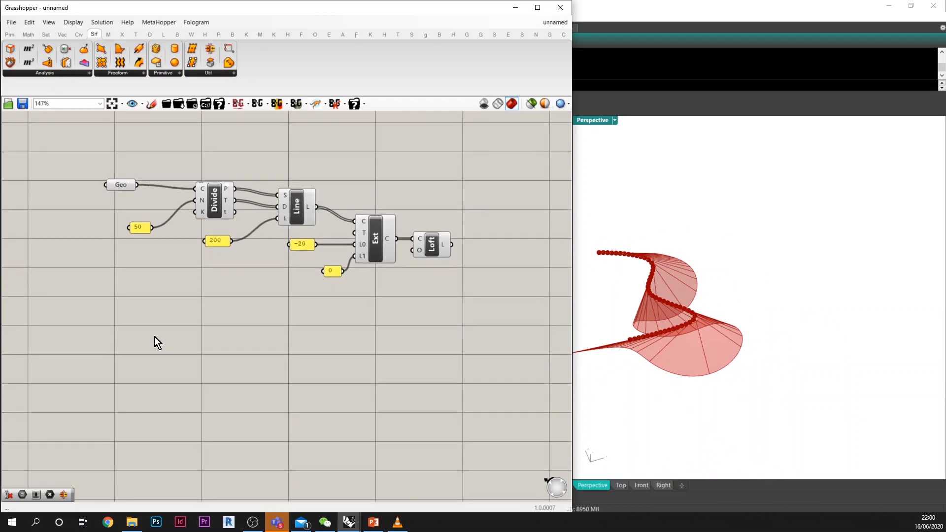
{"action": "double_click", "coordinate": [155, 337]}
{"action": "type", "text": "pt"}
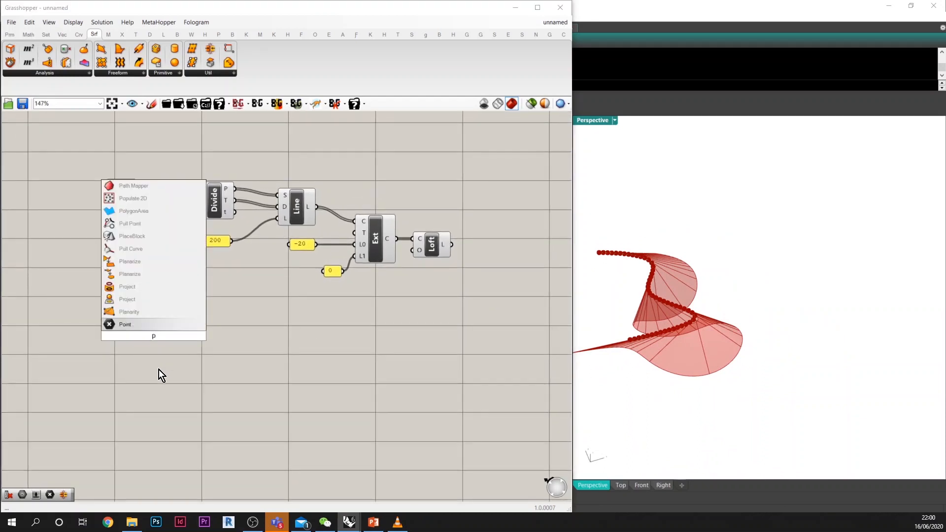
{"action": "key", "text": "Return"}
{"action": "left_click_drag", "start_coordinate": [152, 340], "coordinate": [112, 370]}
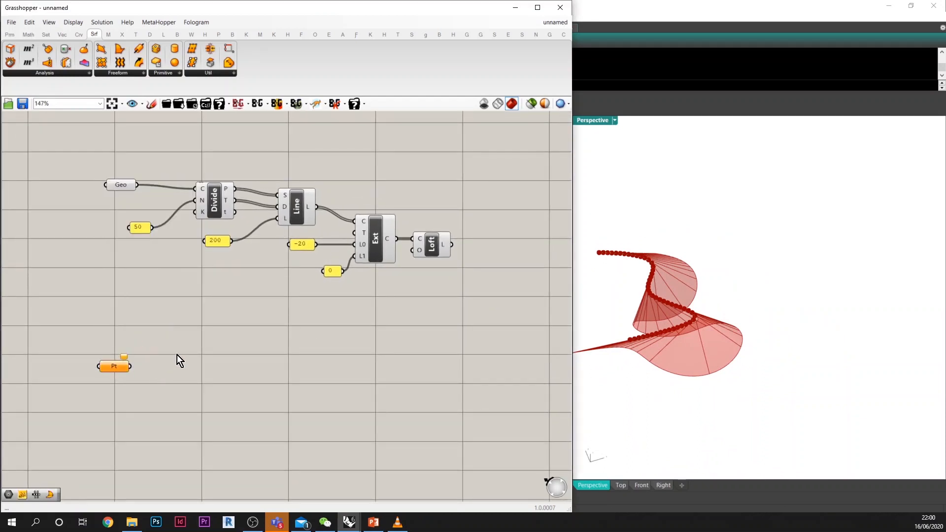
Step: Place a point object in the Perspective viewport beside the lofted surface and reference it in the Point parameter
{"action": "left_click", "coordinate": [796, 378]}
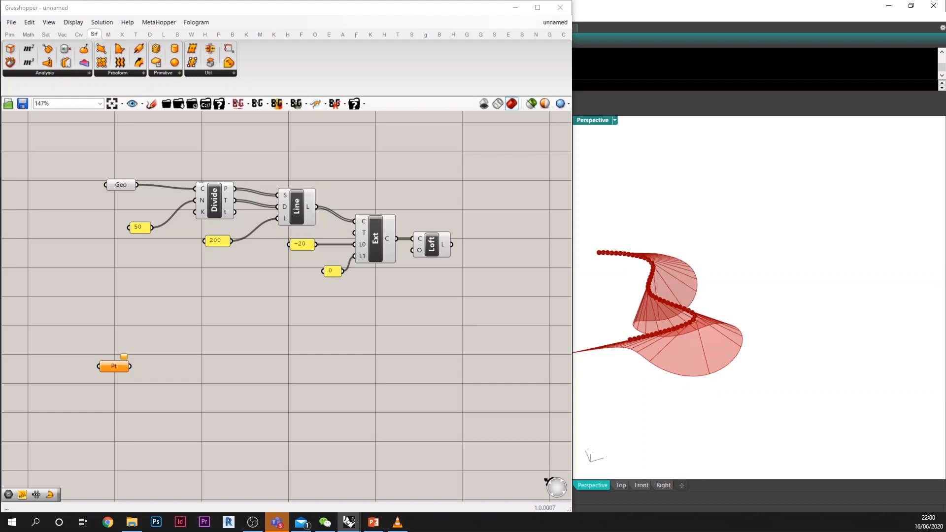
{"action": "left_click", "coordinate": [849, 317]}
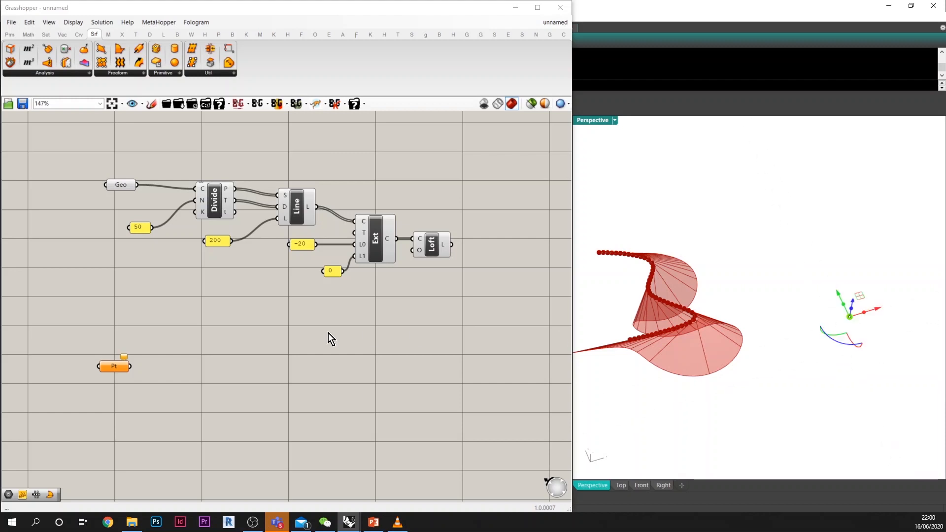
{"action": "right_click", "coordinate": [126, 370]}
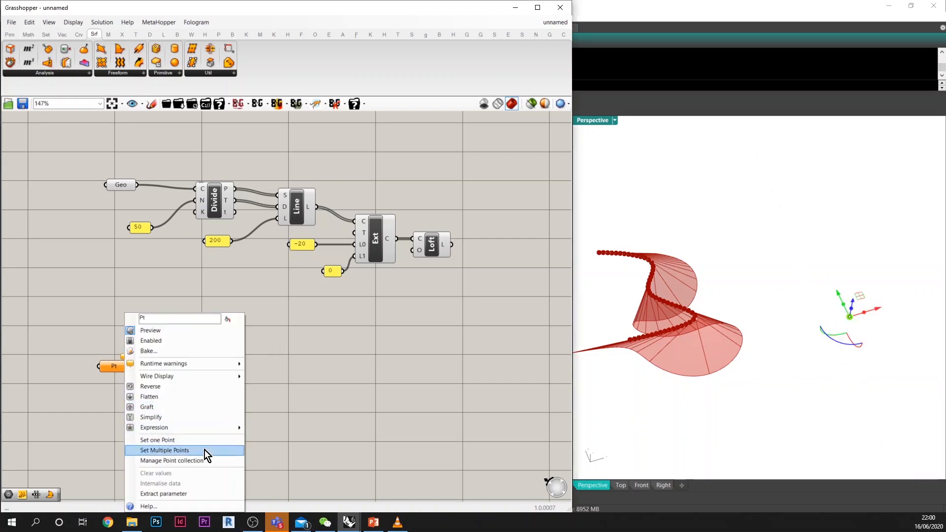
{"action": "left_click", "coordinate": [185, 440]}
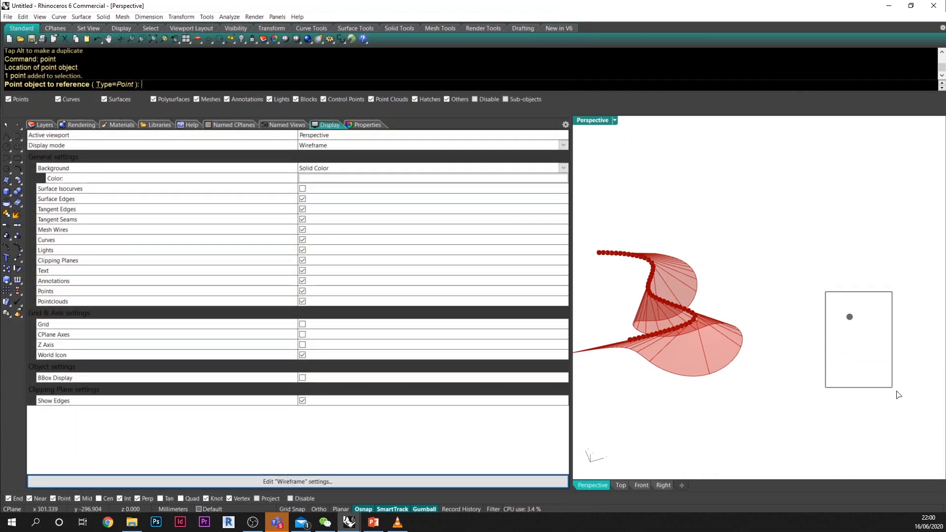
{"action": "left_click", "coordinate": [849, 317]}
Step: Add a Point Polar component and connect the referenced point to its P input
{"action": "double_click", "coordinate": [199, 354]}
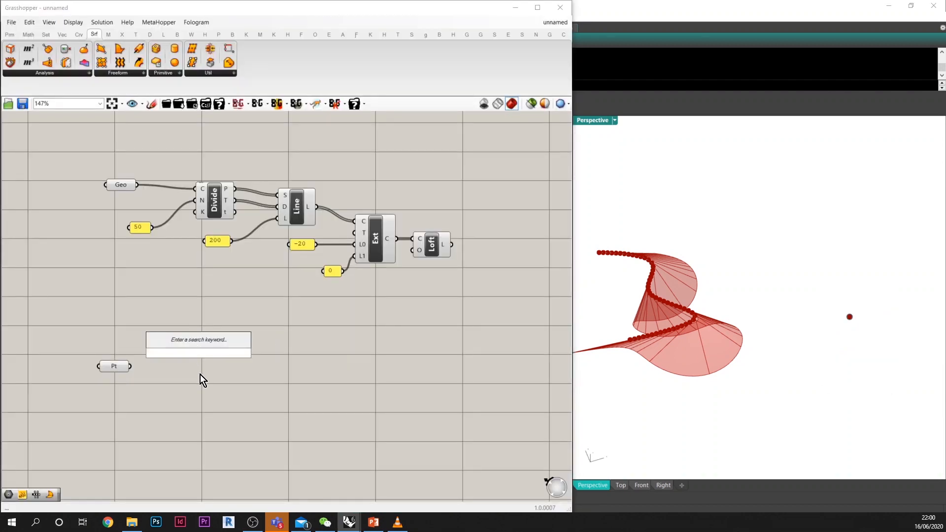
{"action": "type", "text": "po"}
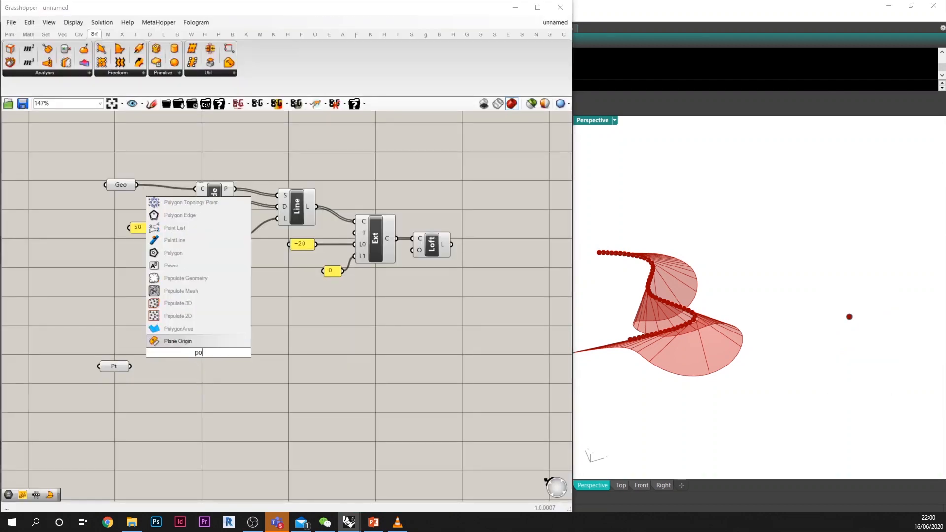
{"action": "type", "text": "lar"}
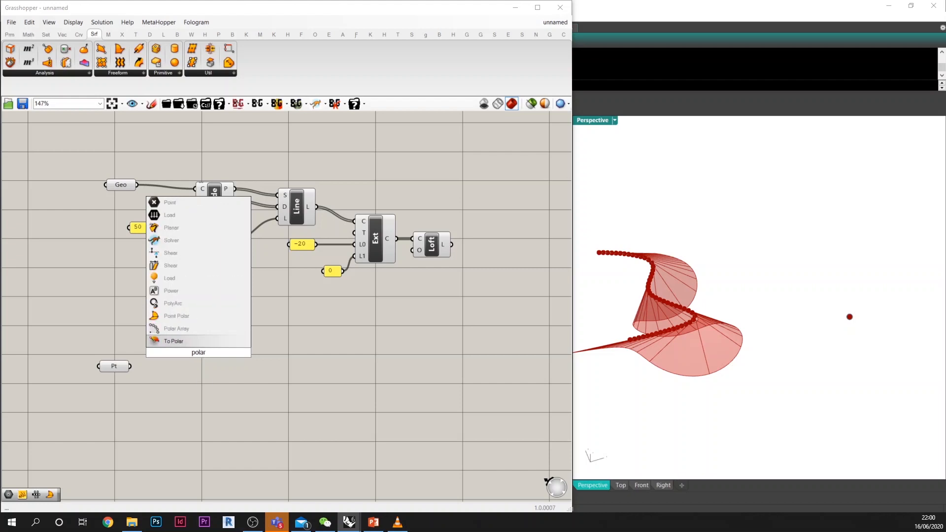
{"action": "left_click", "coordinate": [194, 318]}
{"action": "left_click_drag", "start_coordinate": [194, 351], "coordinate": [412, 387]}
{"action": "scroll", "coordinate": [134, 373], "scroll_direction": "up", "scroll_amount": 2}
{"action": "scroll", "coordinate": [336, 398], "scroll_direction": "down", "scroll_amount": 2}
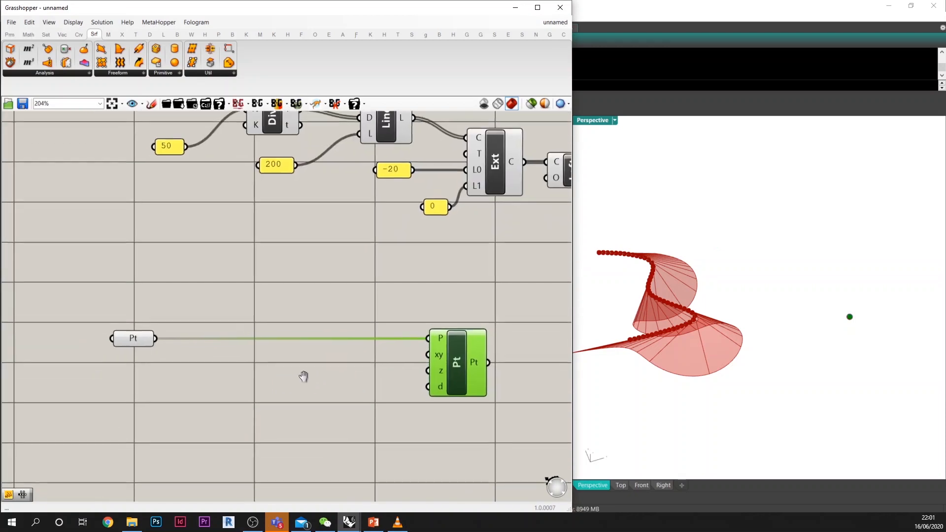
Step: Add a Range component and a 2*pi panel for its domain
{"action": "double_click", "coordinate": [205, 380]}
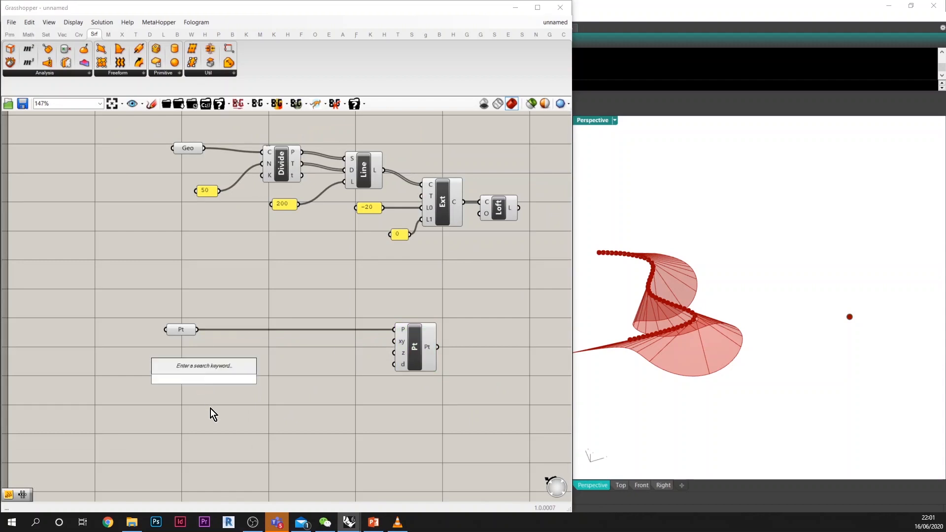
{"action": "type", "text": "range"}
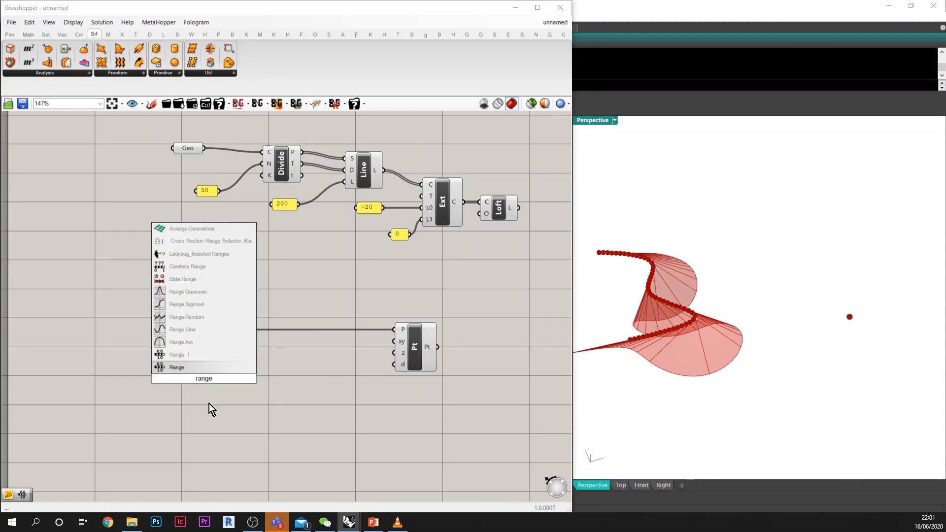
{"action": "left_click", "coordinate": [202, 367]}
{"action": "double_click", "coordinate": [188, 383]}
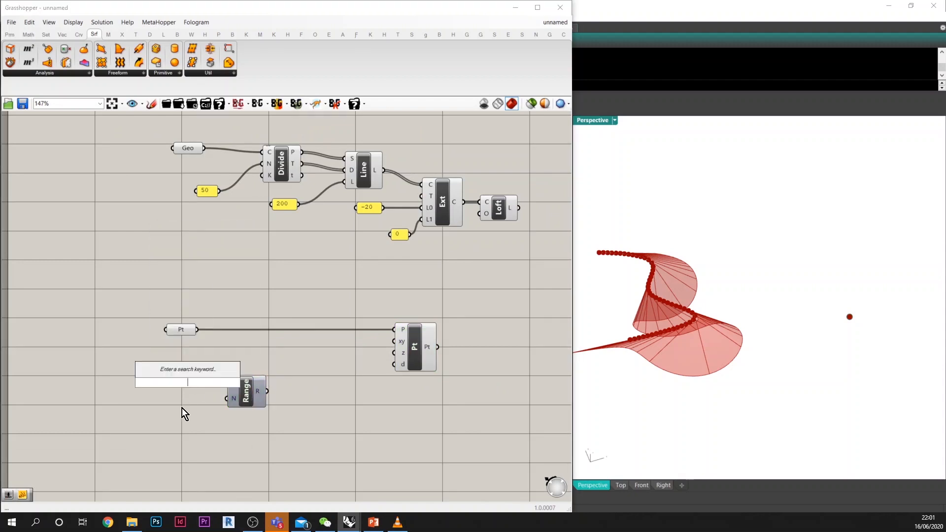
{"action": "type", "text": "//2*pi"}
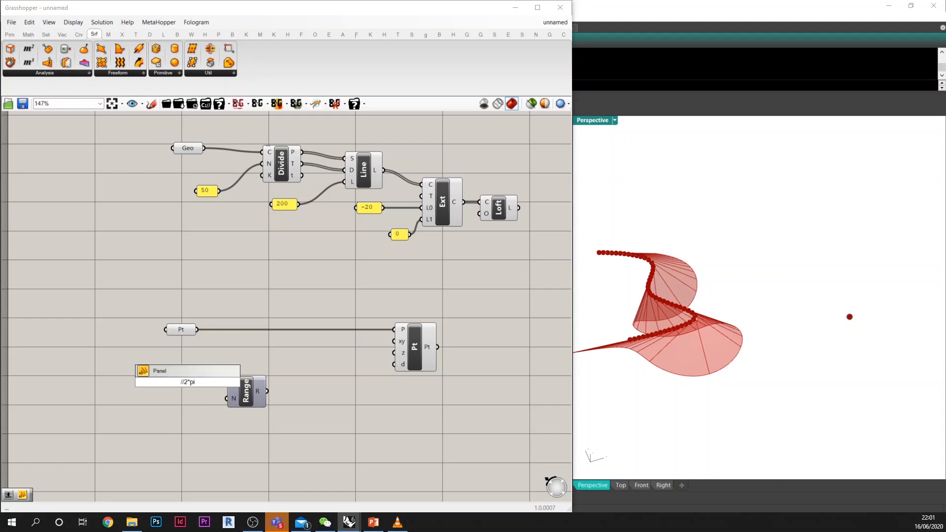
{"action": "key", "text": "Return"}
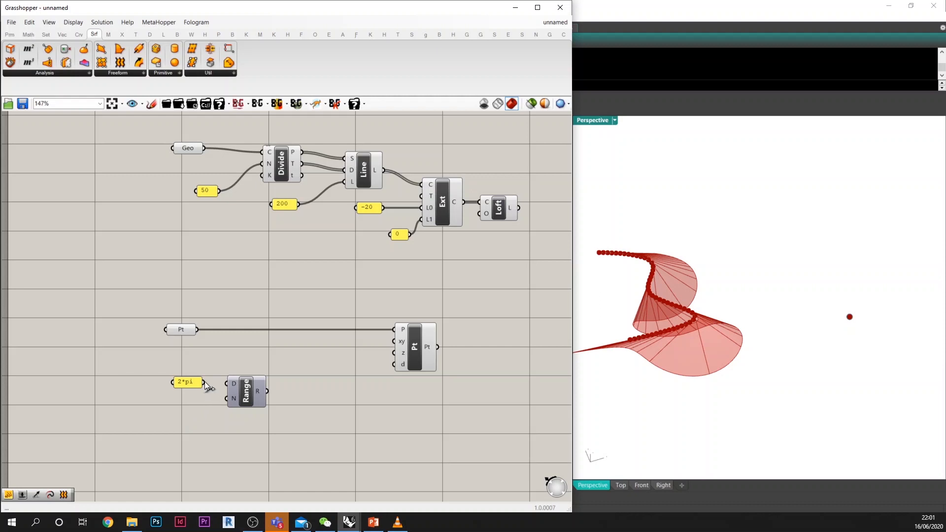
Step: Set the Range's step count to 50 with a panel and connect its output to Point Polar's xy angle
{"action": "double_click", "coordinate": [202, 406]}
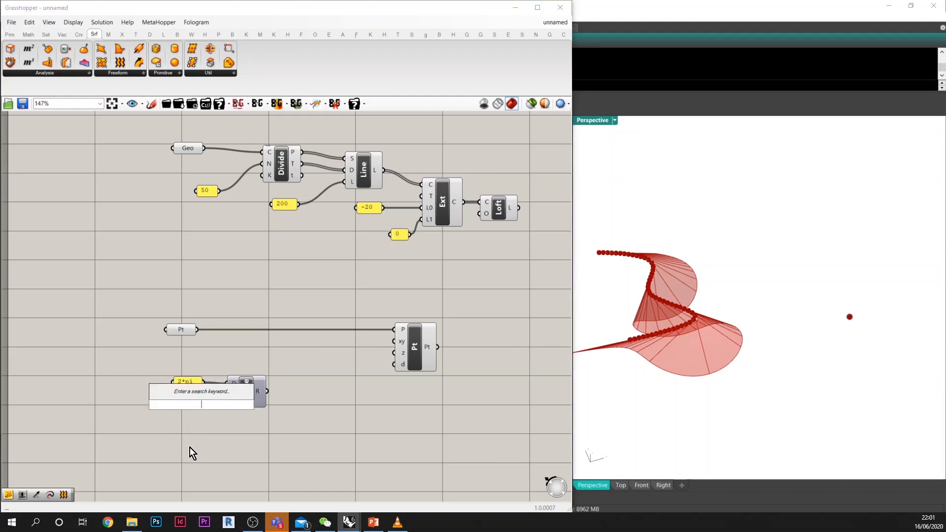
{"action": "type", "text": "//50"}
{"action": "key", "text": "Return"}
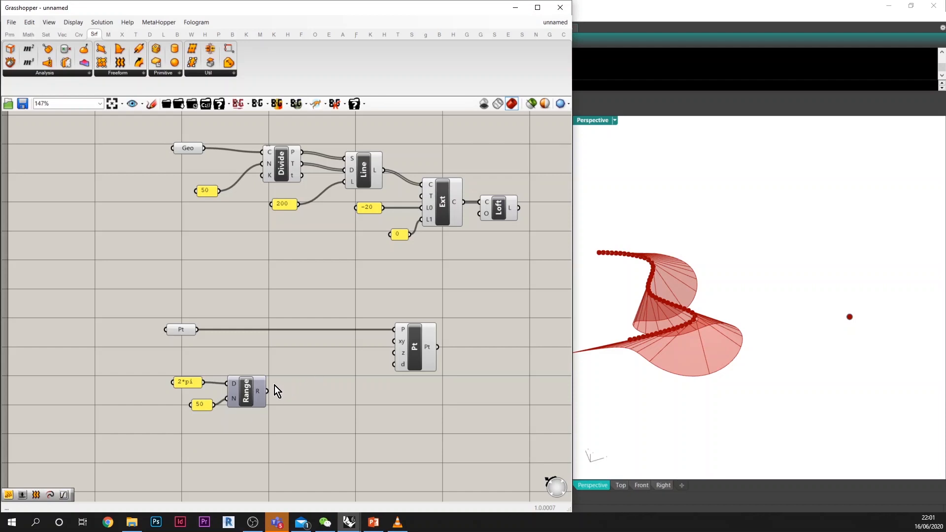
{"action": "left_click_drag", "start_coordinate": [270, 391], "coordinate": [398, 342]}
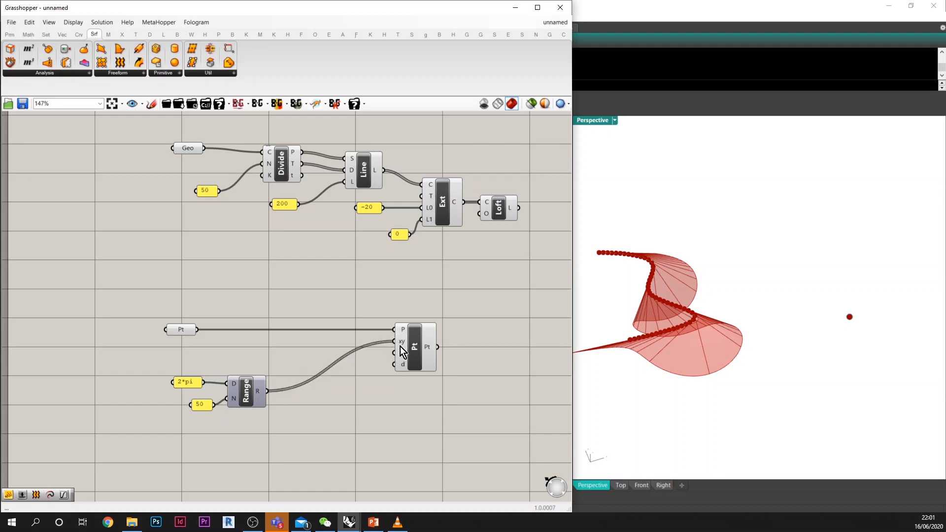
Step: Set Point Polar's distance d to 200 with a connected panel
{"action": "double_click", "coordinate": [386, 393]}
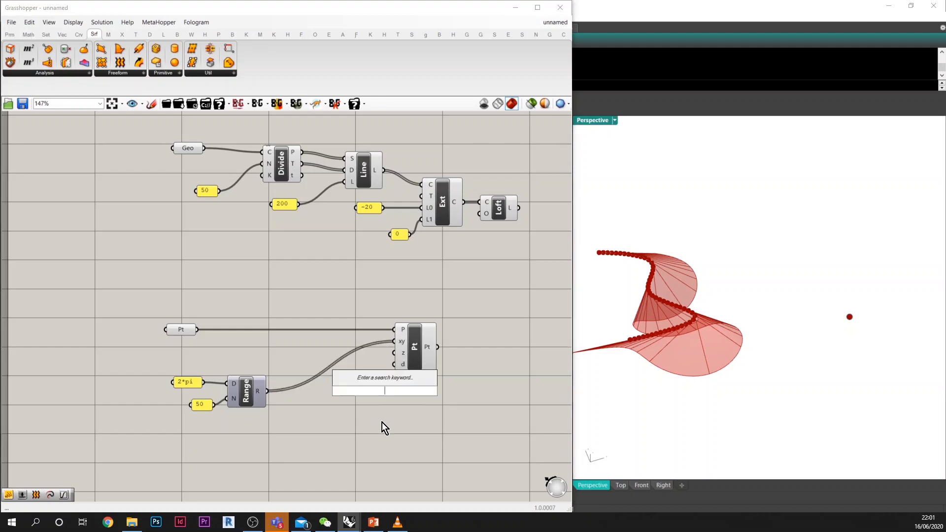
{"action": "type", "text": "//200"}
{"action": "key", "text": "Return"}
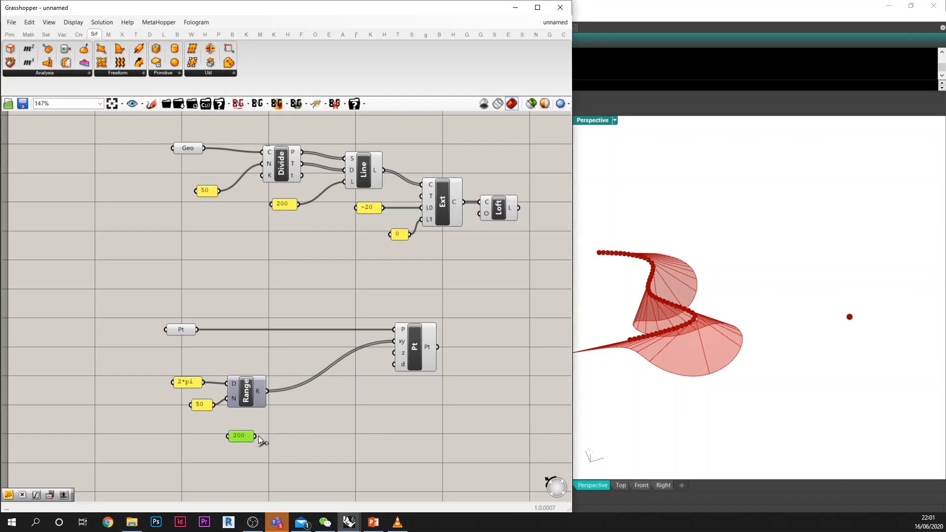
{"action": "left_click_drag", "start_coordinate": [255, 437], "coordinate": [395, 365]}
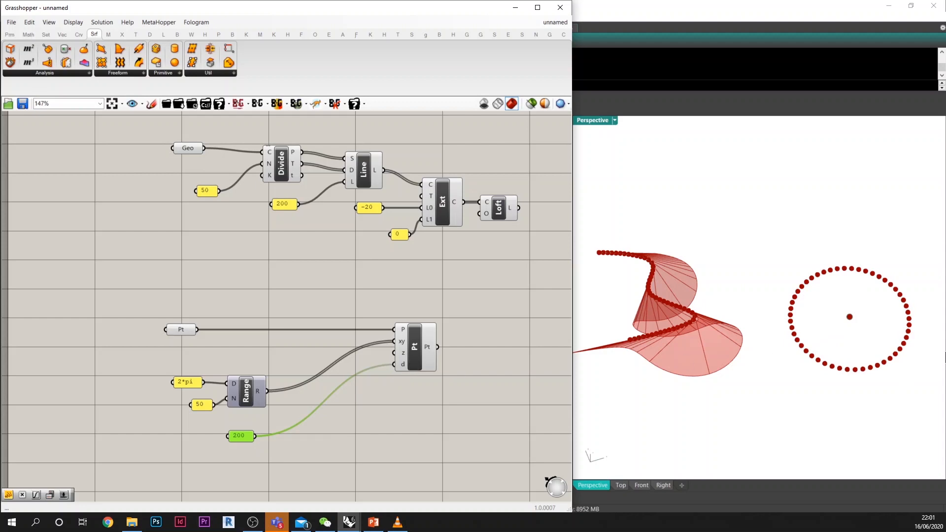
{"action": "scroll", "coordinate": [834, 320], "scroll_direction": "down", "scroll_amount": 4}
{"action": "scroll", "coordinate": [833, 323], "scroll_direction": "up", "scroll_amount": 6}
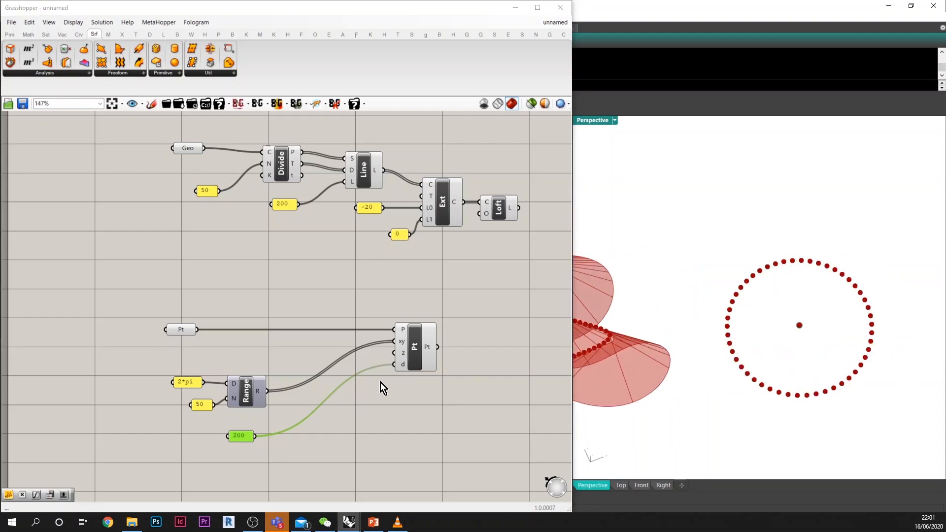
Step: Add a Graph Mapper component and place it below the Point Polar component
{"action": "right_click_drag", "start_coordinate": [416, 399], "coordinate": [403, 386]}
{"action": "left_click_drag", "start_coordinate": [402, 394], "coordinate": [411, 408]}
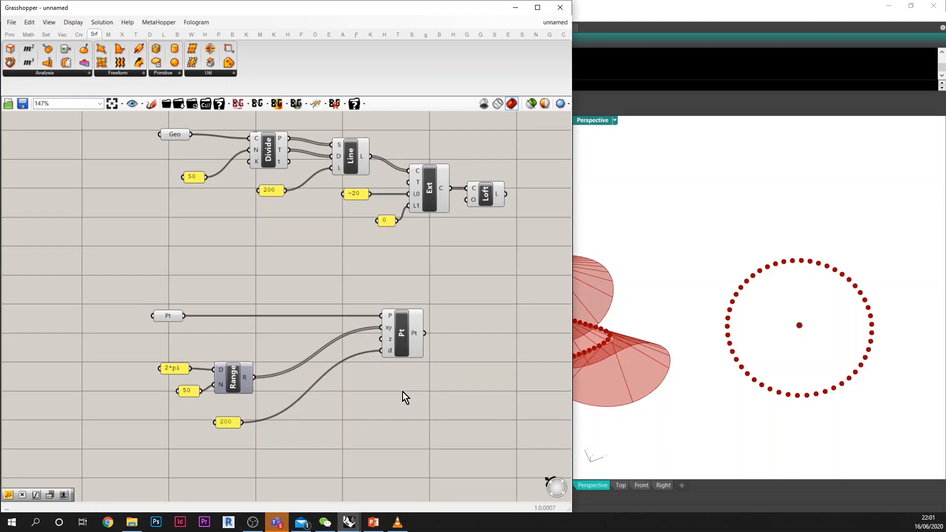
{"action": "right_click_drag", "start_coordinate": [377, 408], "coordinate": [409, 412]}
{"action": "double_click", "coordinate": [409, 412]}
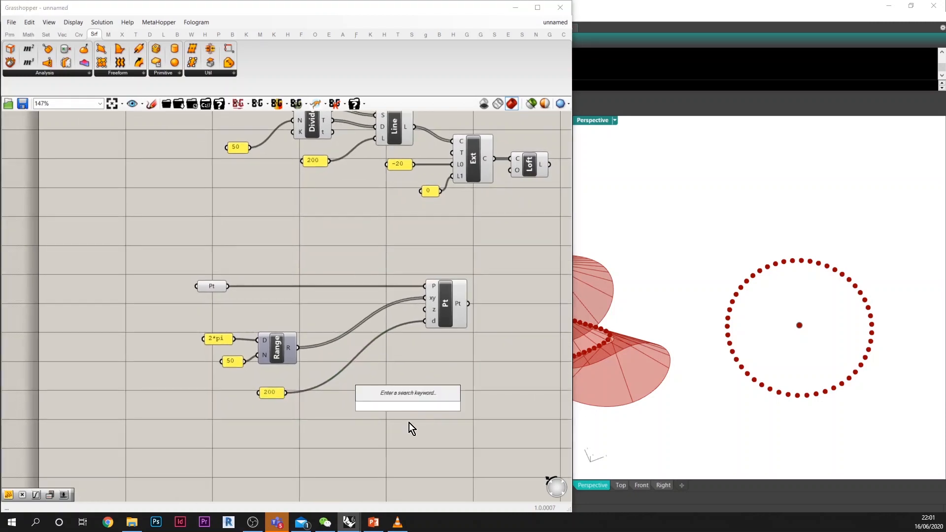
{"action": "type", "text": "gm"}
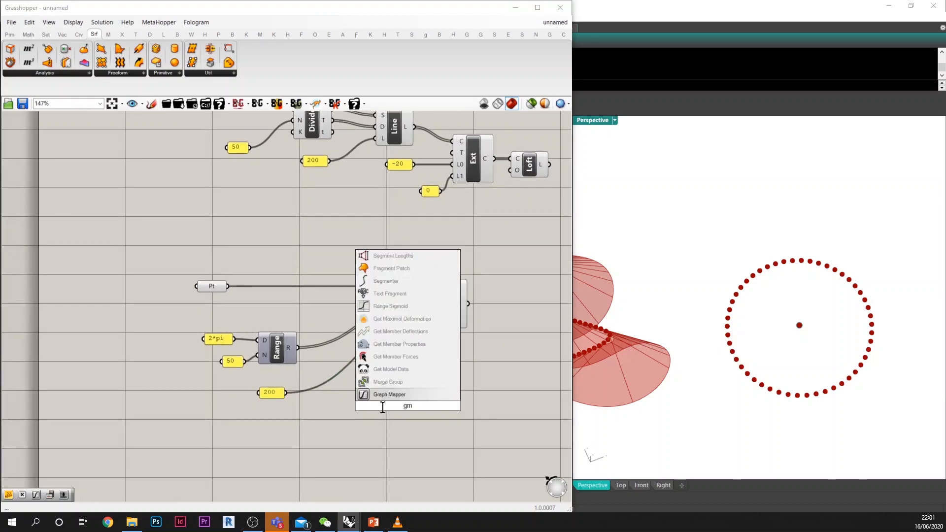
{"action": "left_click", "coordinate": [387, 395]}
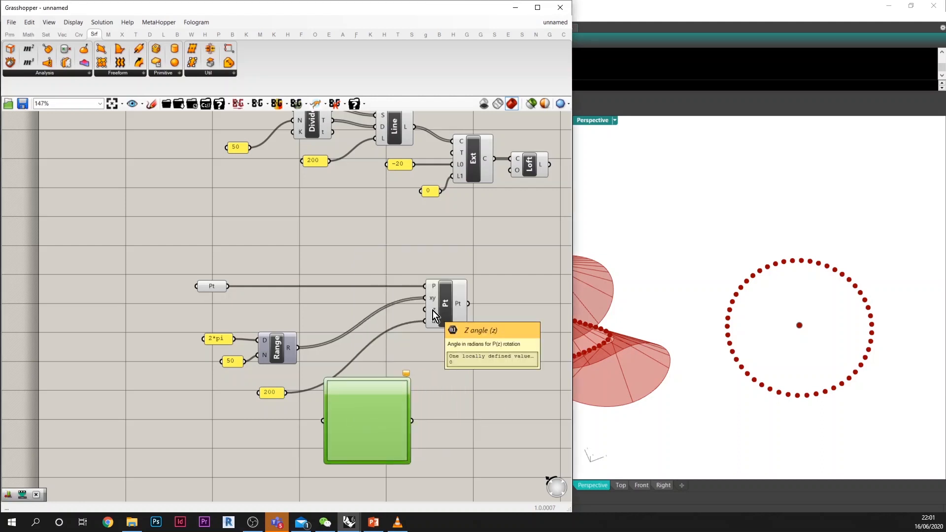
{"action": "right_click_drag", "start_coordinate": [709, 286], "coordinate": [755, 335]}
{"action": "left_click_drag", "start_coordinate": [391, 402], "coordinate": [414, 430]}
{"action": "right_click_drag", "start_coordinate": [320, 376], "coordinate": [343, 346]}
Step: Duplicate the Range with only the shared 50 panel feeding its steps, and connect its output to the Graph Mapper
{"action": "left_click", "coordinate": [295, 328]}
{"action": "key", "text": "ctrl+c"}
{"action": "key", "text": "ctrl+v"}
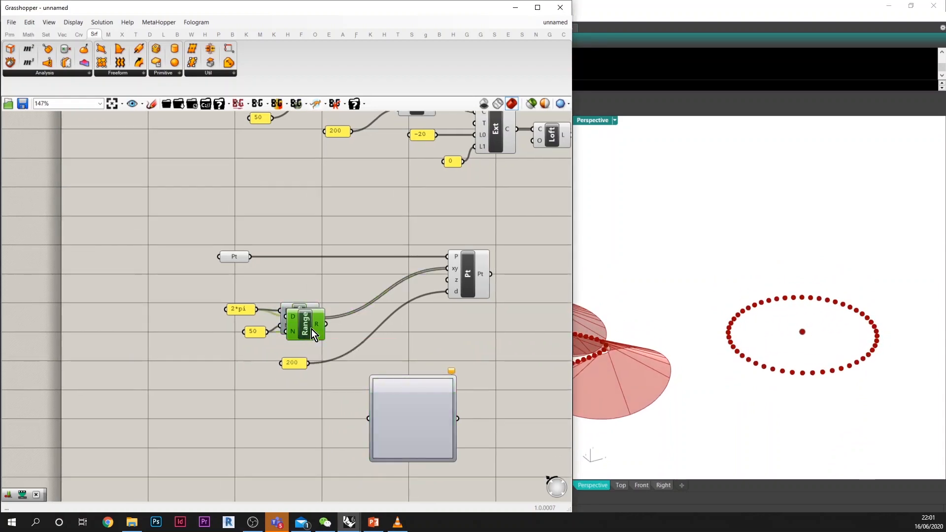
{"action": "left_click_drag", "start_coordinate": [312, 329], "coordinate": [258, 340]}
{"action": "left_click_drag", "start_coordinate": [222, 357], "coordinate": [204, 368]}
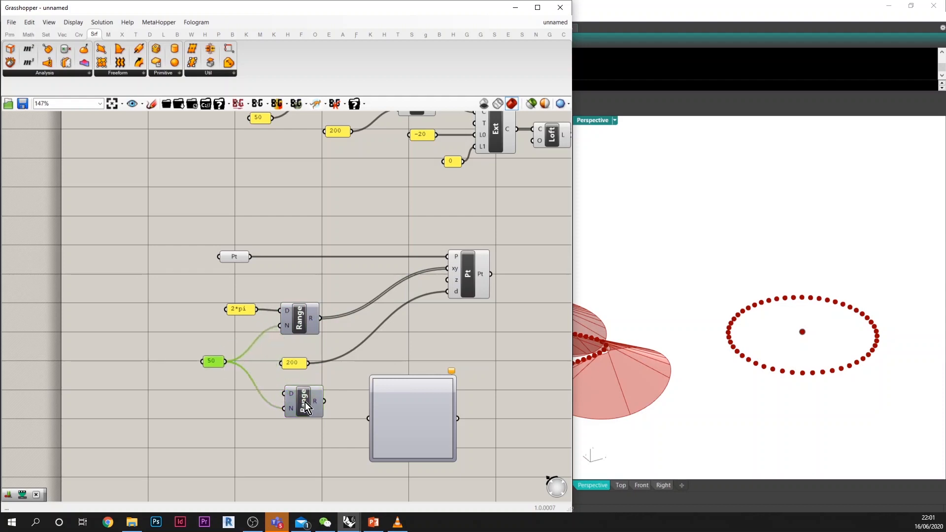
{"action": "left_click_drag", "start_coordinate": [306, 402], "coordinate": [300, 401]}
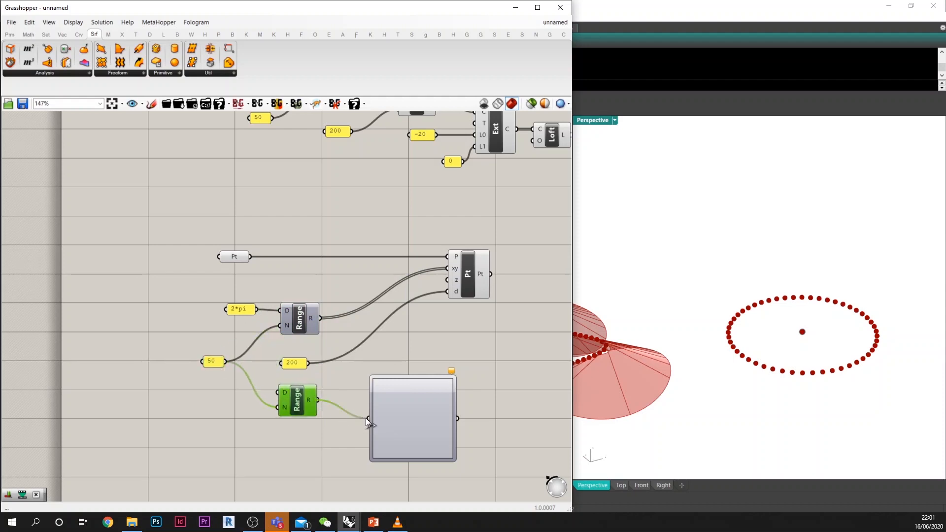
{"action": "left_click_drag", "start_coordinate": [408, 402], "coordinate": [406, 376]}
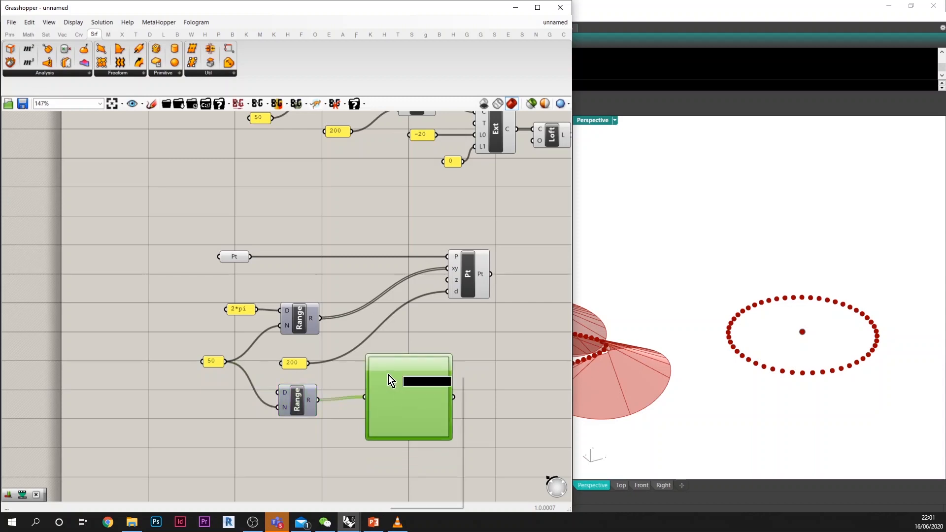
Step: Set the Graph Mapper's graph type to Bezier and shape it into an S-curve with horizontal end tangents
{"action": "right_click", "coordinate": [388, 375]}
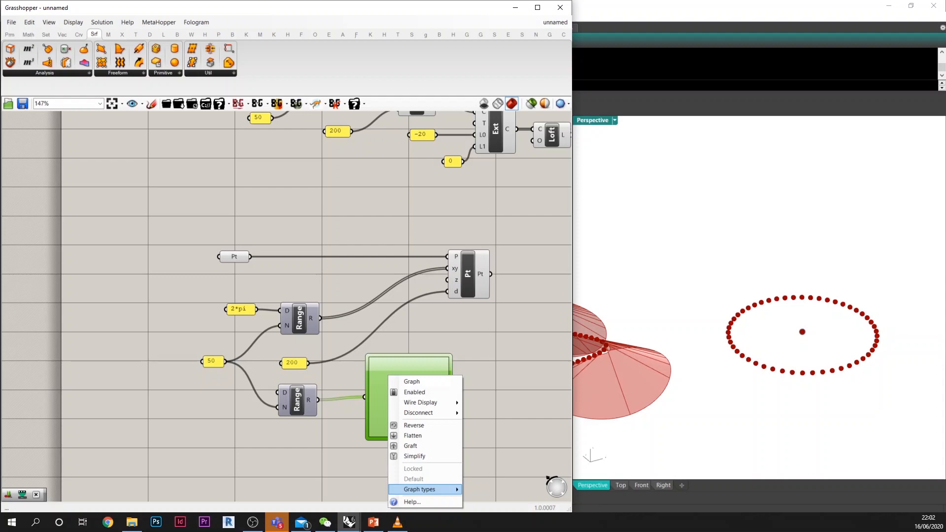
{"action": "left_click", "coordinate": [497, 498]}
{"action": "left_click_drag", "start_coordinate": [431, 378], "coordinate": [415, 356]}
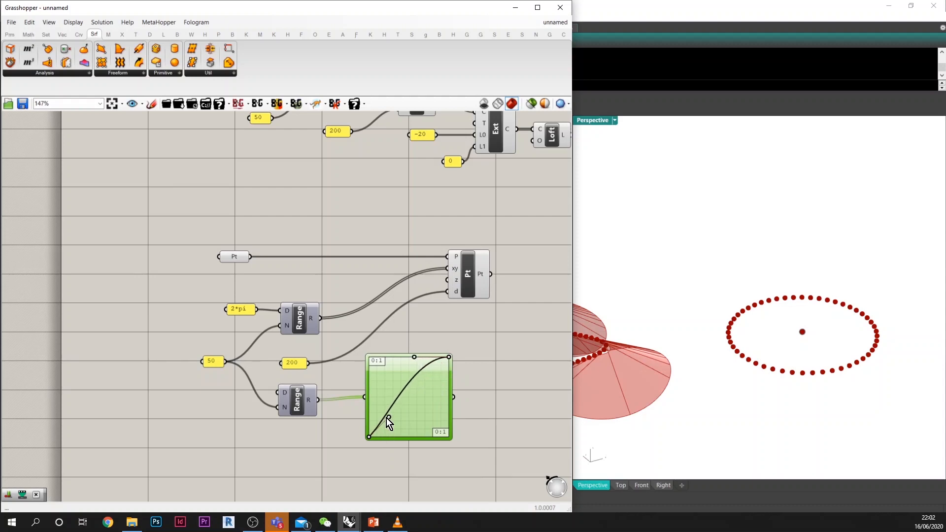
{"action": "left_click_drag", "start_coordinate": [388, 418], "coordinate": [407, 437]}
{"action": "right_click_drag", "start_coordinate": [456, 381], "coordinate": [418, 369]}
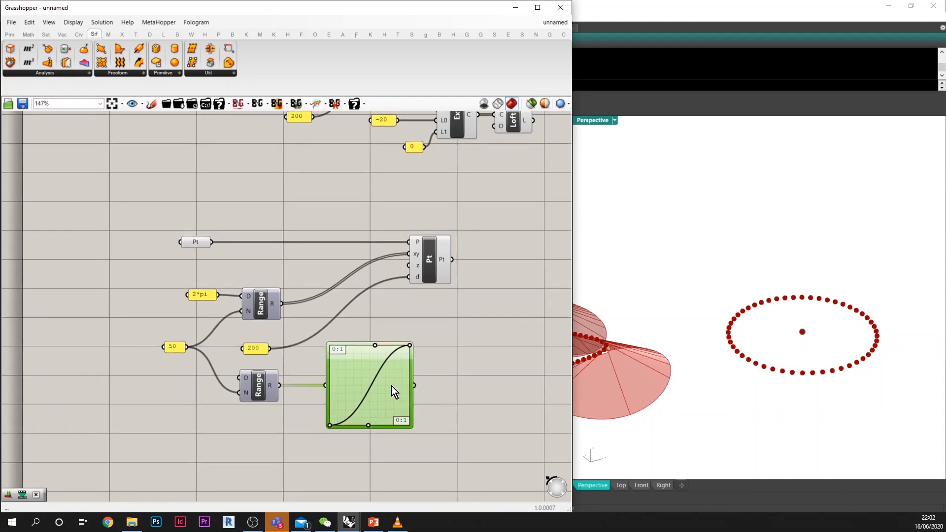
{"action": "left_click_drag", "start_coordinate": [392, 386], "coordinate": [388, 390]}
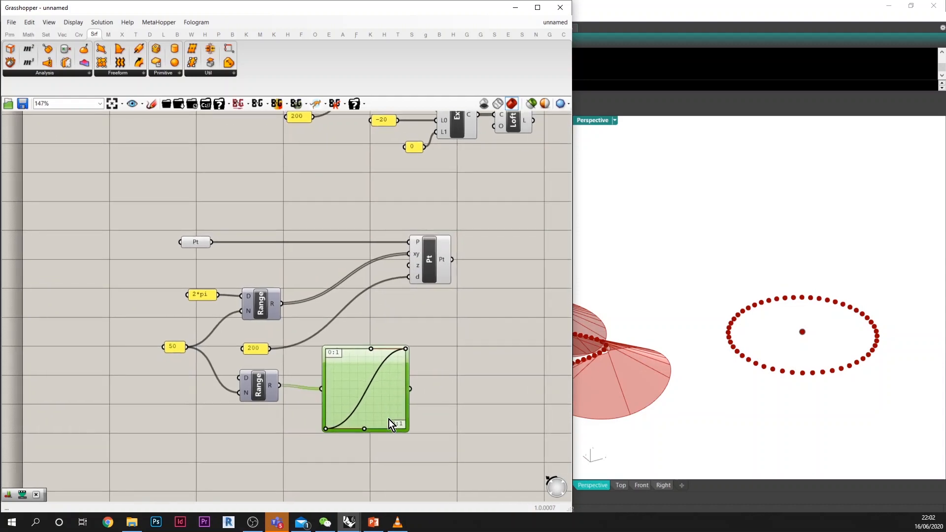
Step: Add a Multiplication component after the Graph Mapper and connect the Graph Mapper's output to its A input
{"action": "double_click", "coordinate": [442, 391]}
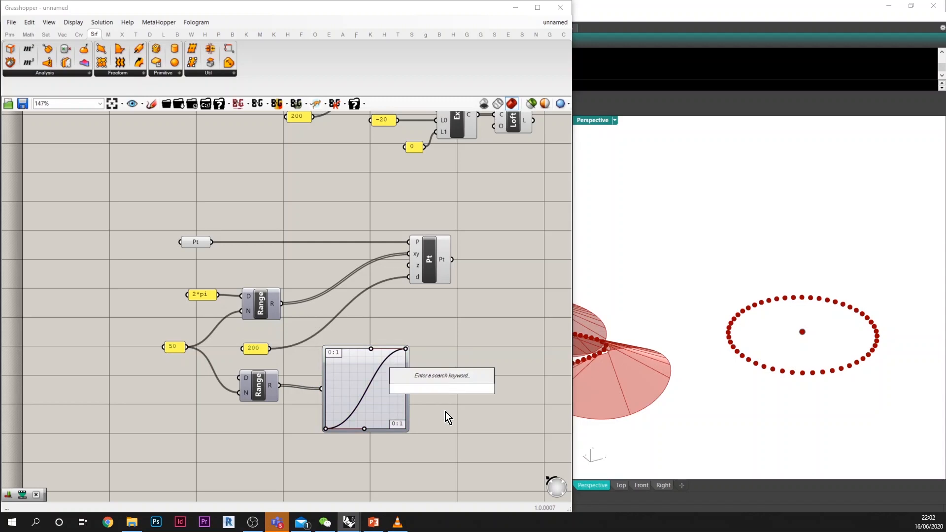
{"action": "type", "text": "*"}
{"action": "key", "text": "Return"}
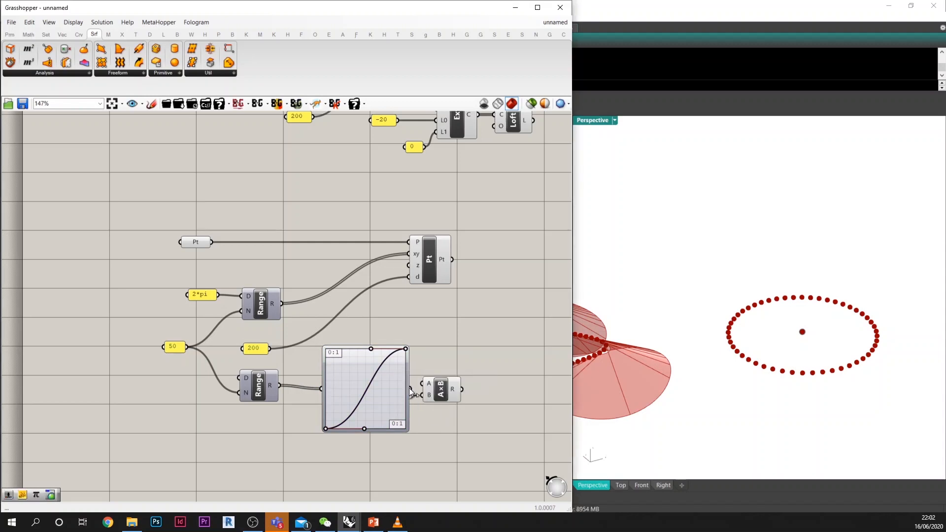
{"action": "left_click_drag", "start_coordinate": [409, 388], "coordinate": [469, 411]}
{"action": "right_click_drag", "start_coordinate": [476, 415], "coordinate": [396, 374]}
{"action": "left_click", "coordinate": [452, 372]}
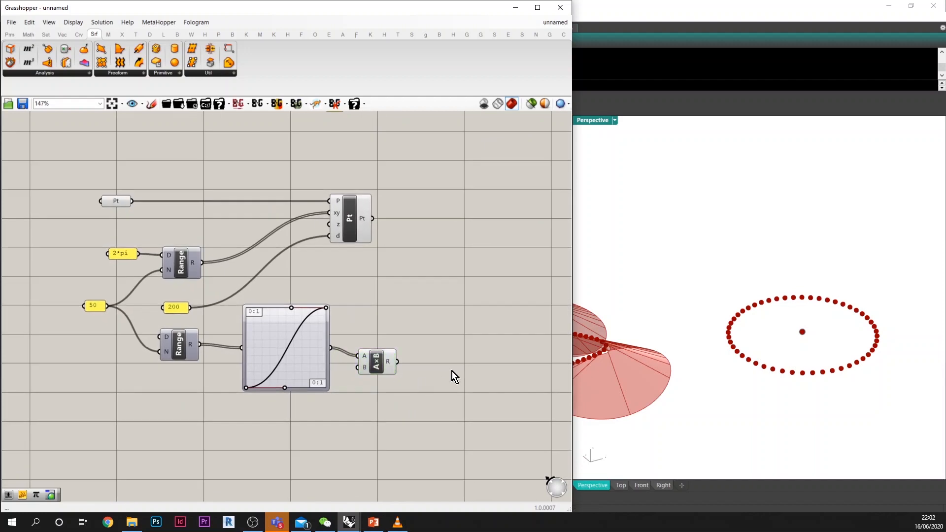
Step: Add a Pi component fed by the Multiplication result
{"action": "double_click", "coordinate": [452, 371]}
{"action": "type", "text": "p"}
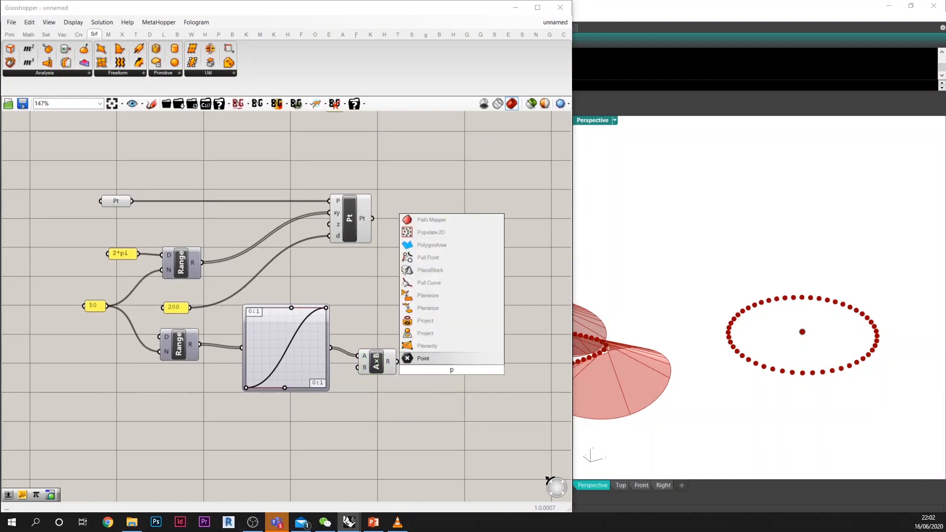
{"action": "type", "text": "i"}
{"action": "key", "text": "Return"}
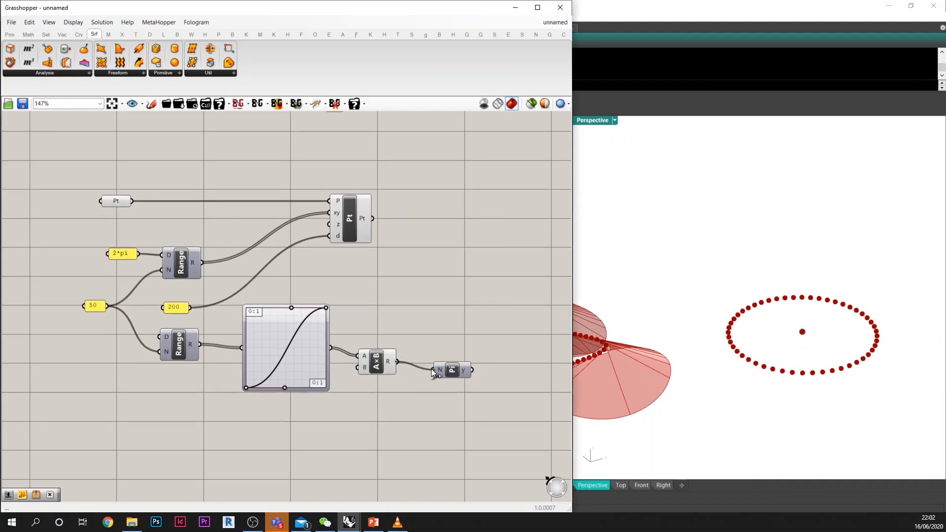
Step: Feed Multiplication's B input from a 0.5 number slider and connect the Pi output to Point Polar's z input
{"action": "double_click", "coordinate": [410, 402]}
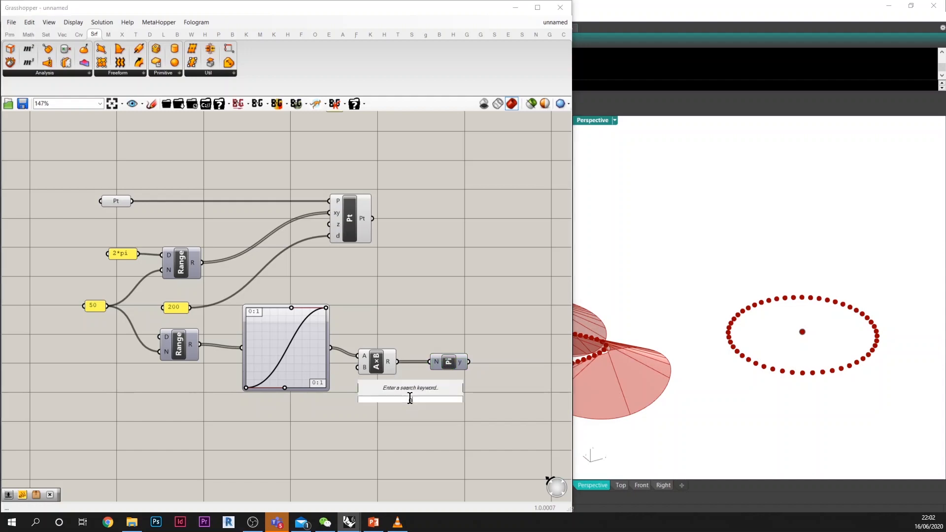
{"action": "type", "text": "0.5"}
{"action": "key", "text": "Return"}
{"action": "left_click_drag", "start_coordinate": [443, 405], "coordinate": [366, 380]}
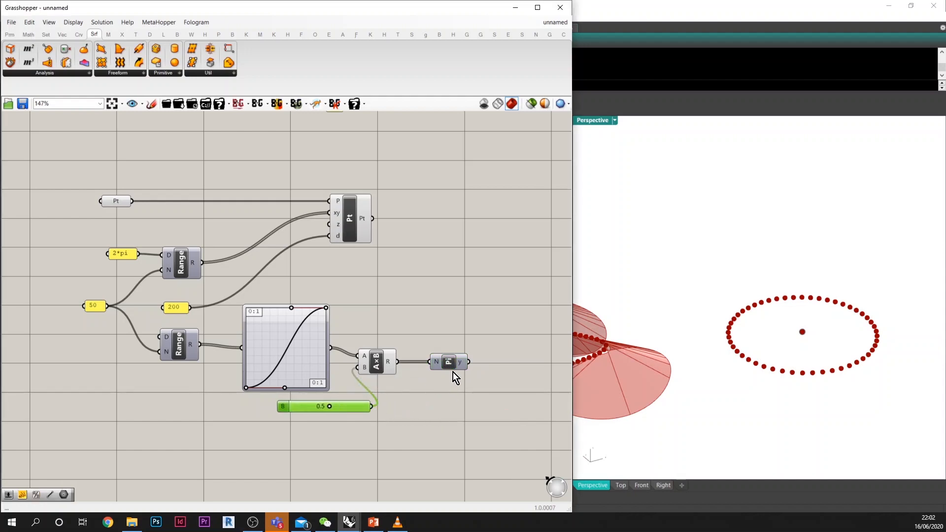
{"action": "left_click_drag", "start_coordinate": [471, 364], "coordinate": [422, 221]}
{"action": "right_click_drag", "start_coordinate": [482, 265], "coordinate": [442, 265]}
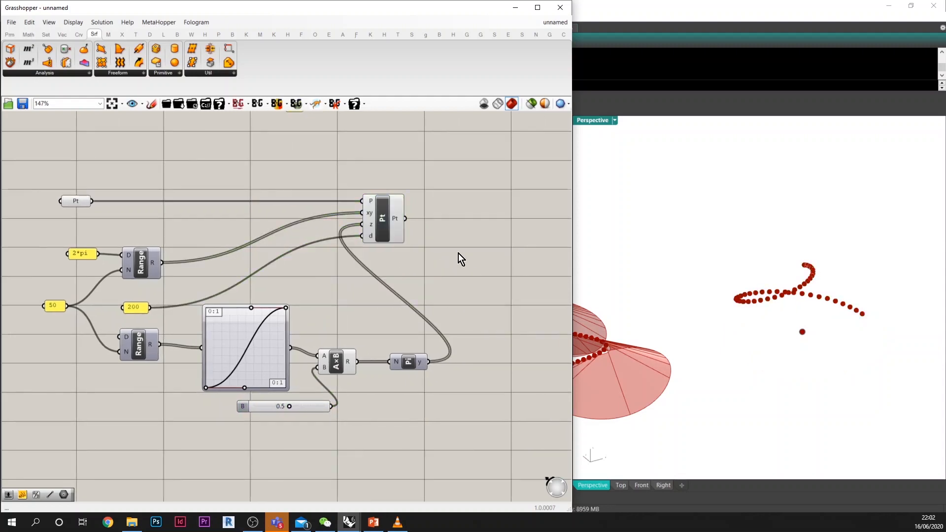
Step: Add a Line component running from the centre point at A to the Point Polar points at B
{"action": "double_click", "coordinate": [458, 254]}
{"action": "type", "text": "li"}
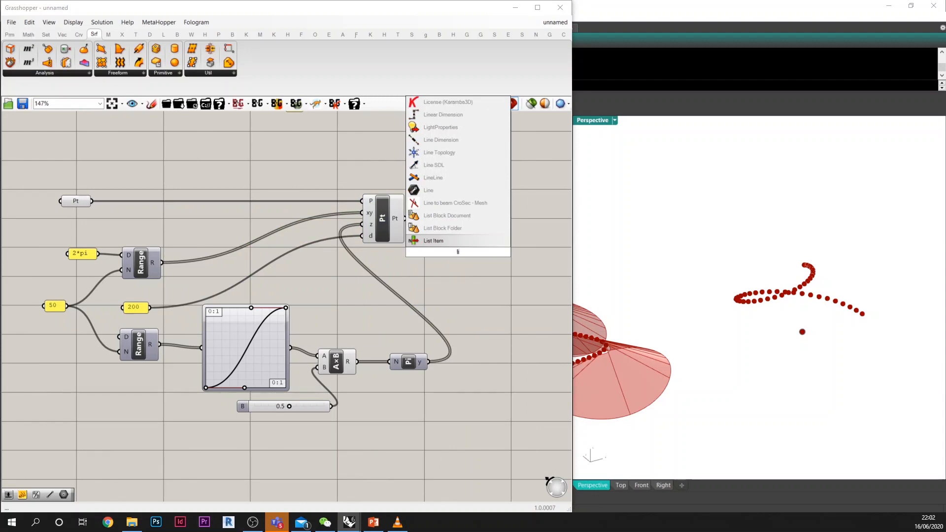
{"action": "key", "text": "BackSpace"}
{"action": "key", "text": "Return"}
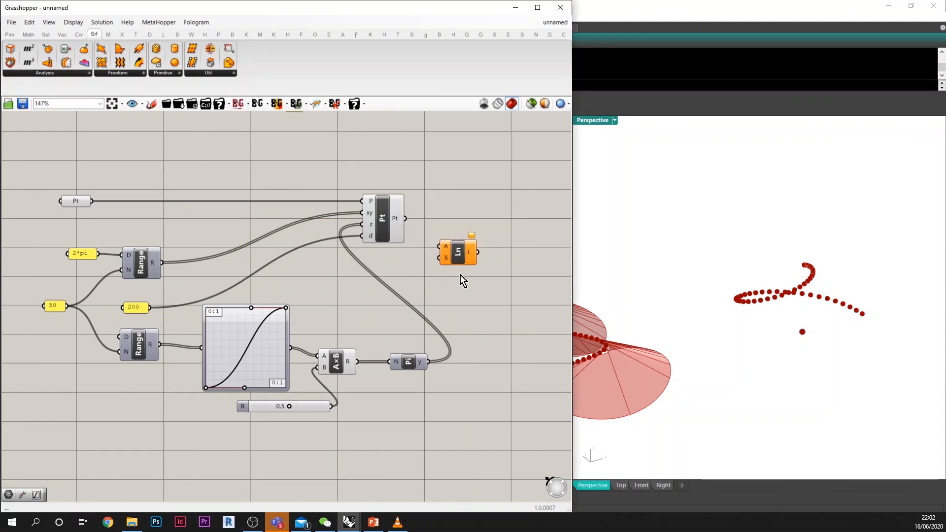
{"action": "left_click_drag", "start_coordinate": [405, 219], "coordinate": [448, 184]}
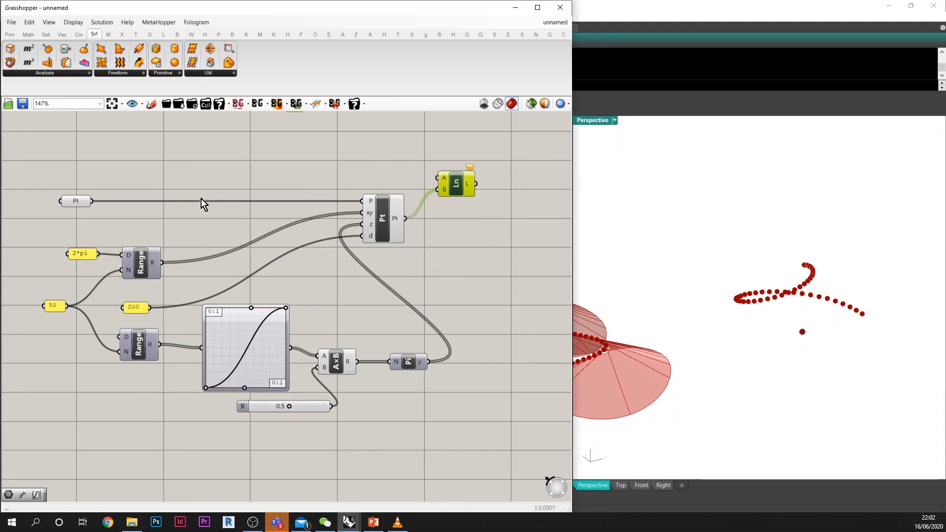
{"action": "left_click_drag", "start_coordinate": [93, 201], "coordinate": [438, 182]}
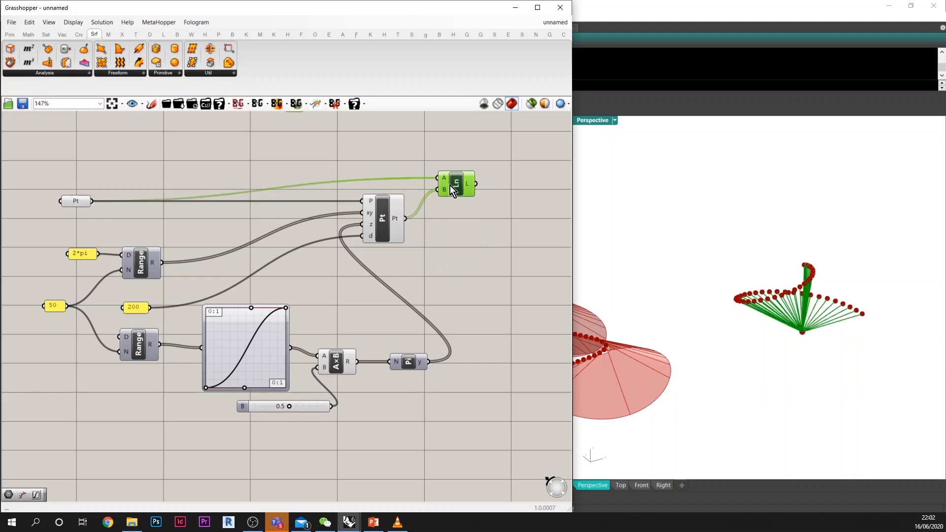
Step: Duplicate the Extend Curve and Loft components with their -20 and 0 panels, and feed the new Line output into the copied Extend Curve
{"action": "right_click_drag", "start_coordinate": [448, 213], "coordinate": [413, 292]}
{"action": "left_click_drag", "start_coordinate": [422, 230], "coordinate": [248, 161]}
{"action": "scroll", "coordinate": [331, 211], "scroll_direction": "down", "scroll_amount": 2}
{"action": "right_click_drag", "start_coordinate": [326, 213], "coordinate": [286, 241]}
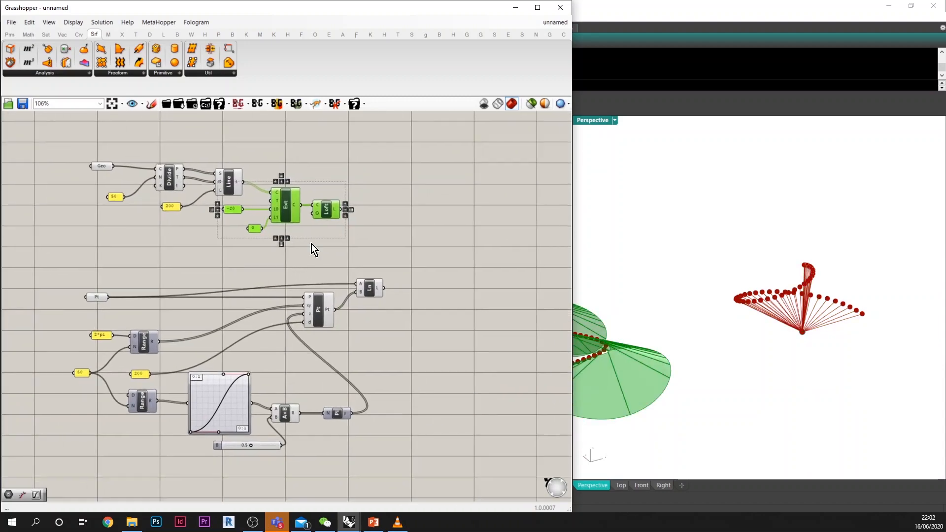
{"action": "key", "text": "ctrl+c"}
{"action": "key", "text": "ctrl+v"}
{"action": "left_click_drag", "start_coordinate": [298, 223], "coordinate": [438, 325]}
{"action": "left_click", "coordinate": [391, 286]}
{"action": "left_click_drag", "start_coordinate": [397, 292], "coordinate": [417, 304]}
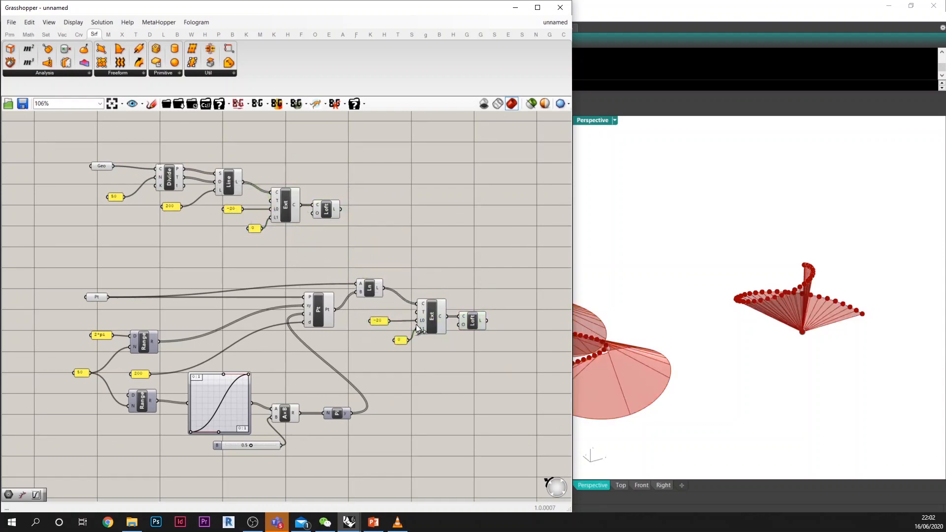
Step: Highlight the new Loft and examine the fan-shaped surface in the Rhino viewport from several angles
{"action": "right_click_drag", "start_coordinate": [735, 325], "coordinate": [707, 356]}
{"action": "scroll", "coordinate": [786, 330], "scroll_direction": "up", "scroll_amount": 6}
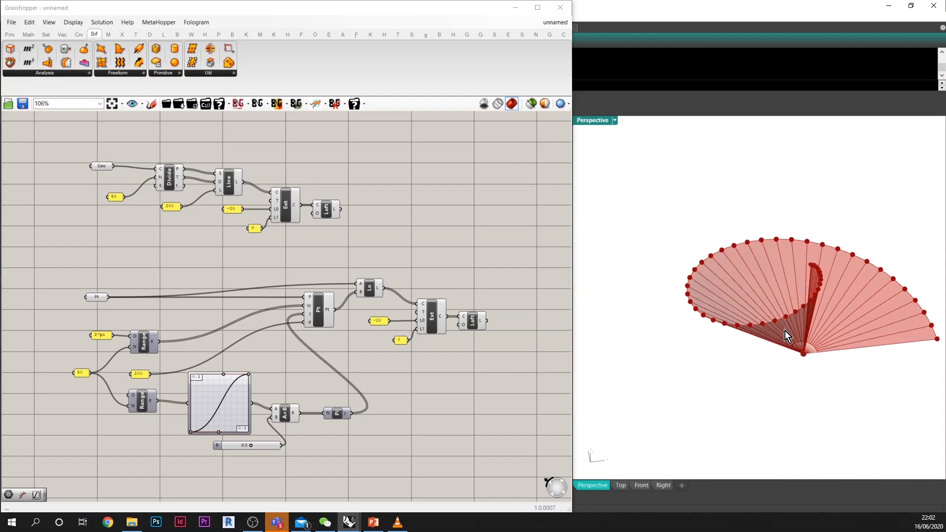
{"action": "right_click_drag", "start_coordinate": [785, 330], "coordinate": [801, 312]}
{"action": "left_click", "coordinate": [481, 323]}
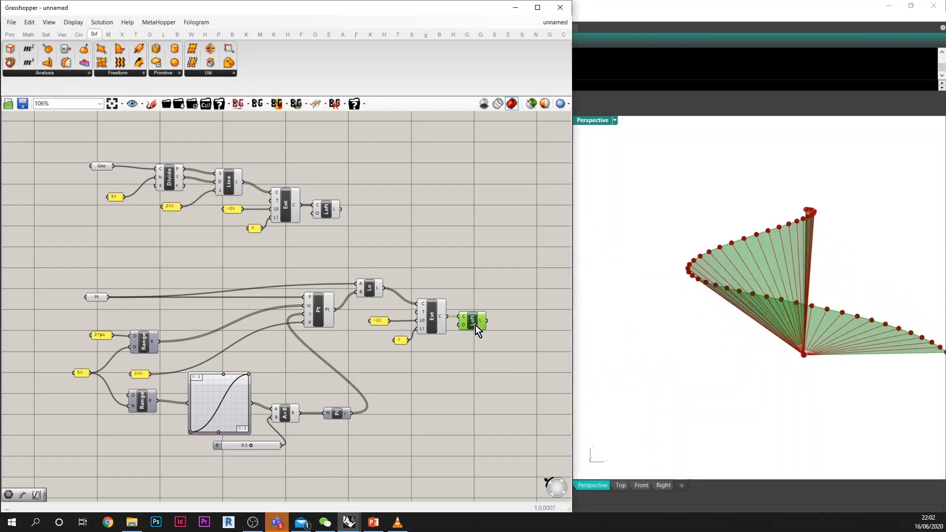
{"action": "mouse_move", "coordinate": [808, 434]}
{"action": "right_mouse_down"}
{"action": "mouse_move", "coordinate": [809, 450]}
{"action": "mouse_move", "coordinate": [806, 424]}
{"action": "right_mouse_up"}
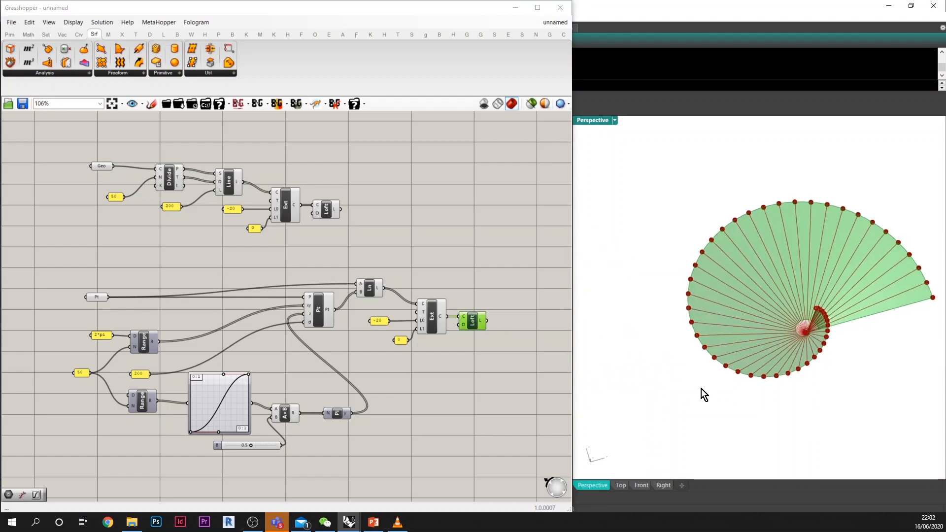
{"action": "right_click_drag", "start_coordinate": [703, 393], "coordinate": [809, 335]}
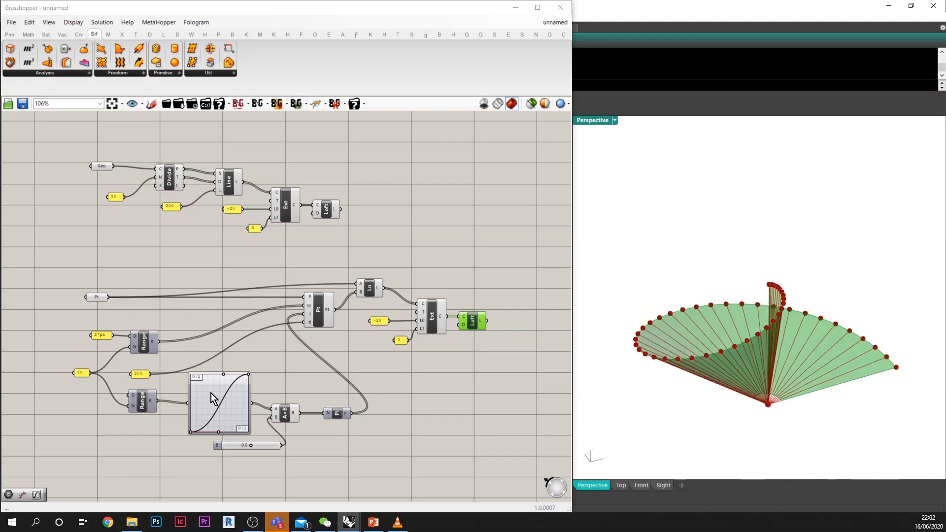
Step: Move the upper handle of the Graph Mapper's Bezier curve slightly closer to the curve's end point
{"action": "mouse_move", "coordinate": [230, 377]}
{"action": "left_mouse_down"}
{"action": "mouse_move", "coordinate": [236, 400]}
{"action": "mouse_move", "coordinate": [232, 389]}
{"action": "mouse_move", "coordinate": [250, 385]}
{"action": "mouse_move", "coordinate": [229, 371]}
{"action": "left_mouse_up"}
{"action": "right_click_drag", "start_coordinate": [718, 305], "coordinate": [794, 360]}
{"action": "right_click_drag", "start_coordinate": [745, 394], "coordinate": [673, 347]}
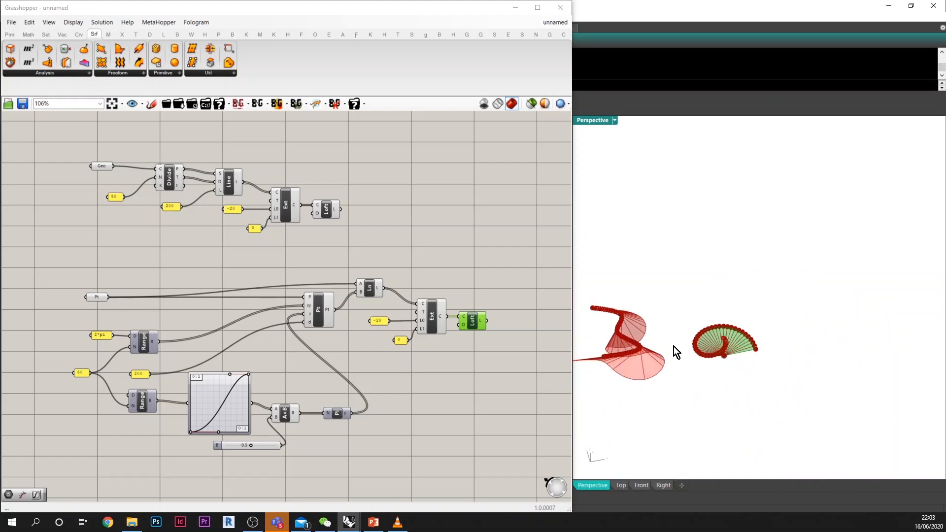
{"action": "right_click_drag", "start_coordinate": [770, 356], "coordinate": [789, 365]}
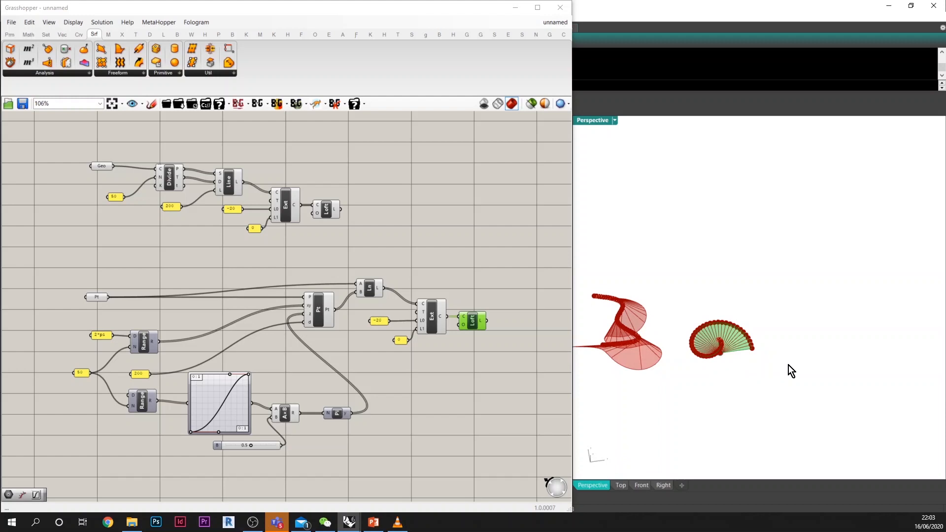
{"action": "left_click", "coordinate": [484, 385]}
Step: Draw an open, wavy curve with six control points in the Rhino viewport, beside the fan surface
{"action": "right_click_drag", "start_coordinate": [458, 422], "coordinate": [438, 301]}
{"action": "right_click_drag", "start_coordinate": [748, 375], "coordinate": [749, 379]}
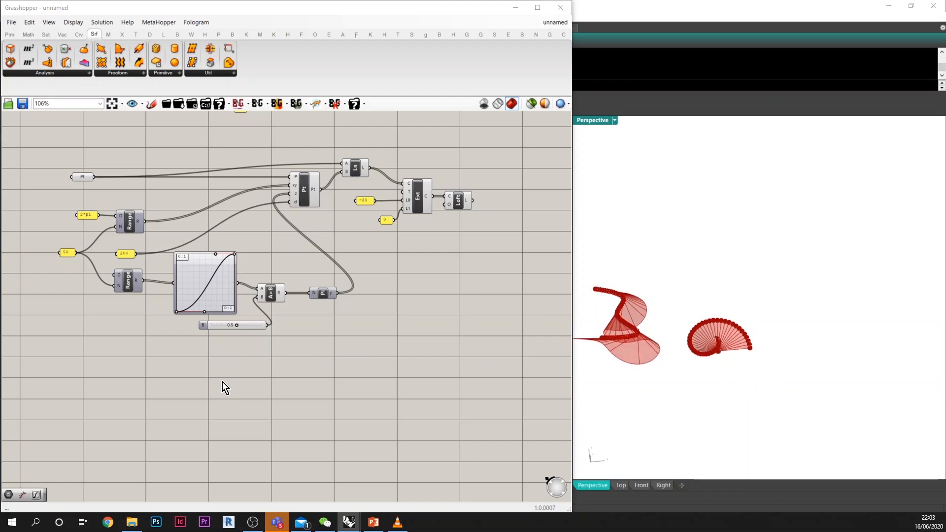
{"action": "right_click_drag", "start_coordinate": [223, 382], "coordinate": [219, 358]}
{"action": "left_click", "coordinate": [801, 392]}
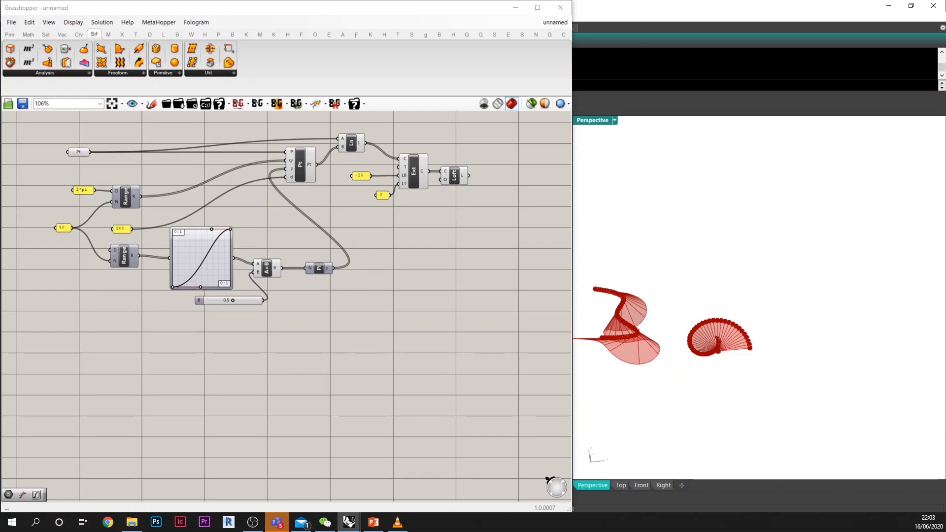
{"action": "left_click", "coordinate": [849, 372]}
{"action": "left_click", "coordinate": [794, 393]}
{"action": "left_click", "coordinate": [794, 340]}
{"action": "right_click_drag", "start_coordinate": [787, 350], "coordinate": [769, 385], "text": "shift"}
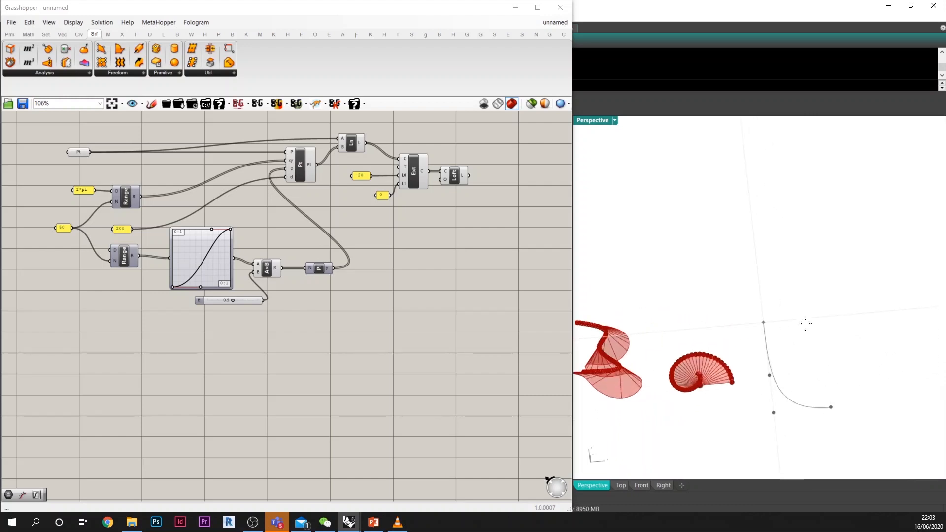
{"action": "left_click", "coordinate": [797, 350]}
{"action": "left_click", "coordinate": [784, 336]}
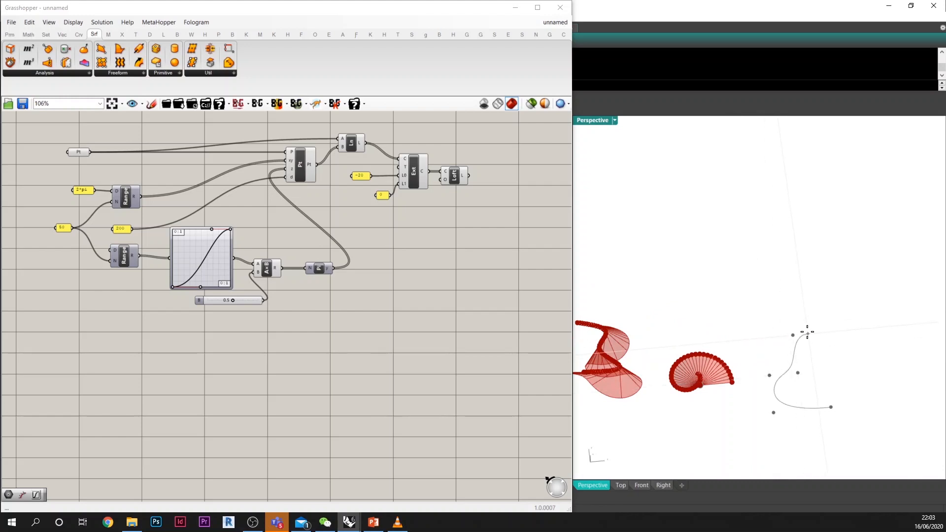
{"action": "right_click", "coordinate": [830, 409]}
Step: Add a Geometry parameter below the polar definition and reference the newly drawn Rhino curve in it
{"action": "left_click", "coordinate": [804, 409]}
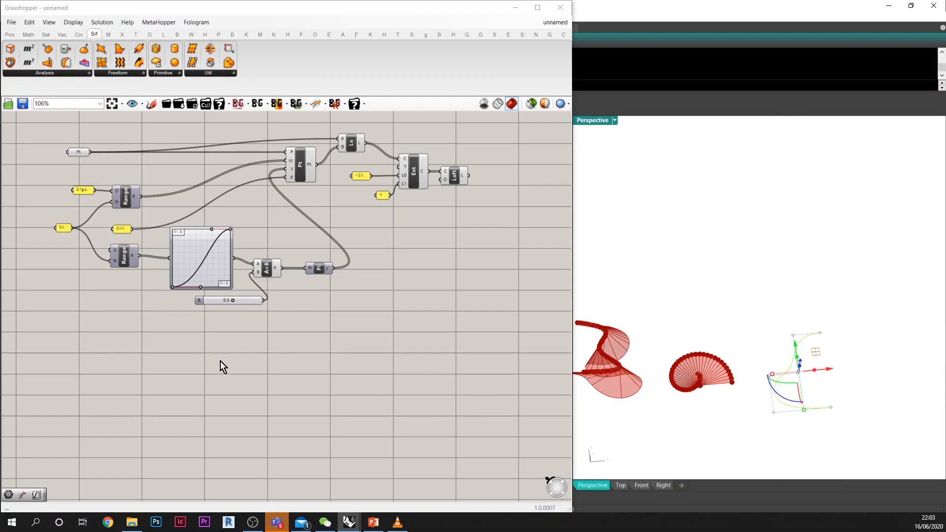
{"action": "double_click", "coordinate": [114, 369]}
{"action": "type", "text": "geo"}
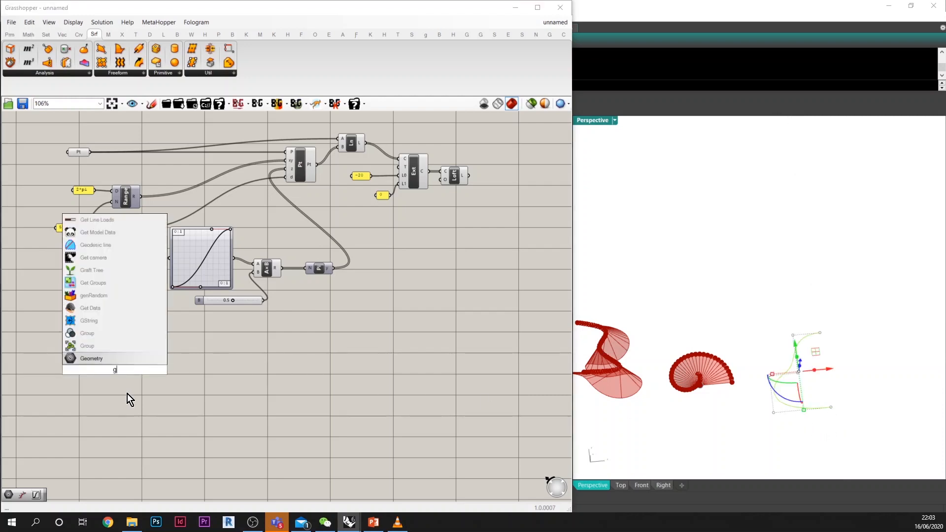
{"action": "left_click", "coordinate": [99, 358]}
{"action": "left_click_drag", "start_coordinate": [118, 370], "coordinate": [94, 370]}
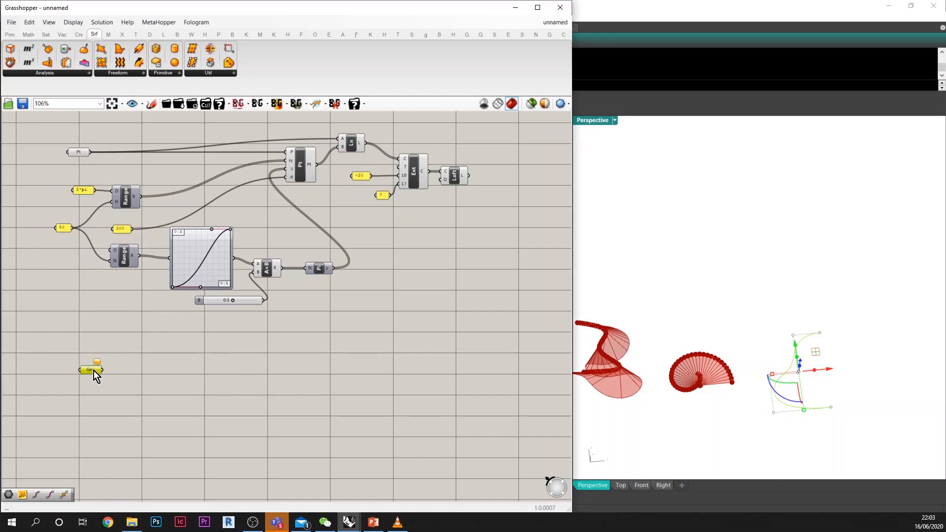
{"action": "right_click", "coordinate": [94, 370]}
{"action": "left_click", "coordinate": [143, 440]}
{"action": "left_click", "coordinate": [144, 376]}
{"action": "left_click", "coordinate": [675, 315]}
{"action": "scroll", "coordinate": [693, 314], "scroll_direction": "down", "scroll_amount": 2}
{"action": "scroll", "coordinate": [805, 372], "scroll_direction": "up", "scroll_amount": 3}
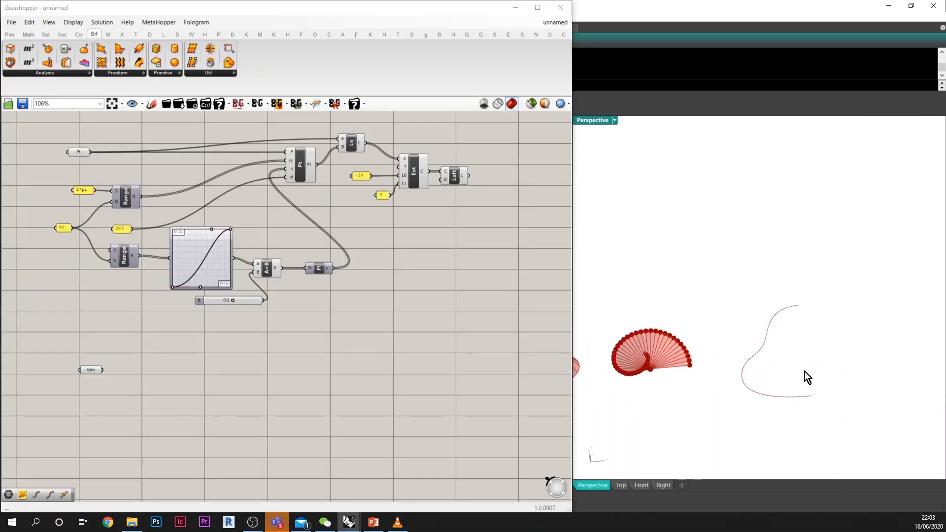
Step: Add an End Points component and connect the Geometry parameter to its curve input
{"action": "double_click", "coordinate": [141, 383]}
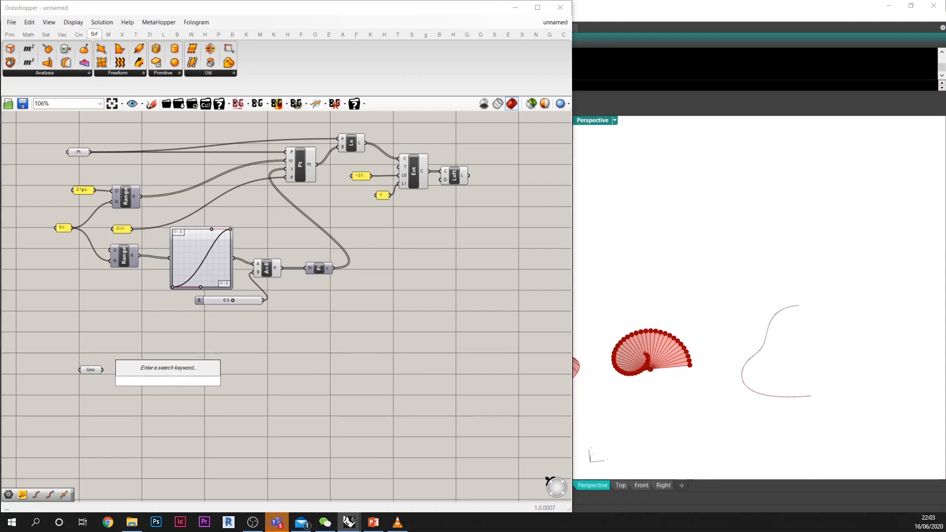
{"action": "type", "text": "end"}
{"action": "key", "text": "Return"}
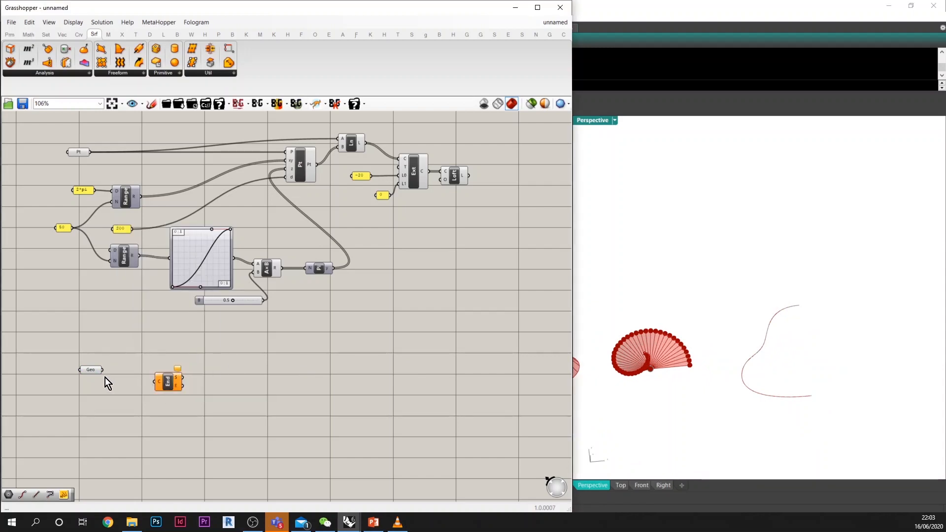
{"action": "left_click_drag", "start_coordinate": [136, 381], "coordinate": [132, 362]}
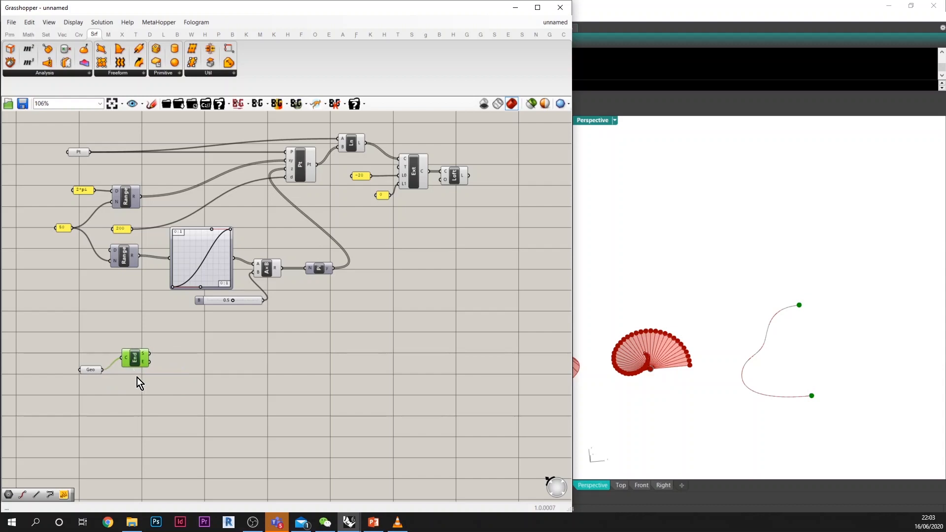
{"action": "right_click_drag", "start_coordinate": [137, 377], "coordinate": [132, 363]}
Step: Add a Mirror component and place it beyond the End Points component, leaving a gap between them
{"action": "scroll", "coordinate": [132, 357], "scroll_direction": "up", "scroll_amount": 3}
{"action": "double_click", "coordinate": [174, 362]}
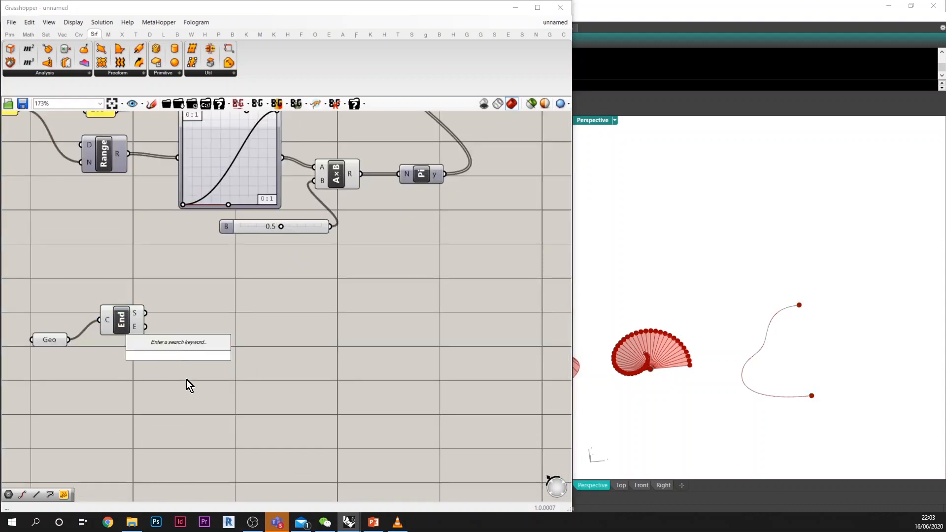
{"action": "type", "text": "mir"}
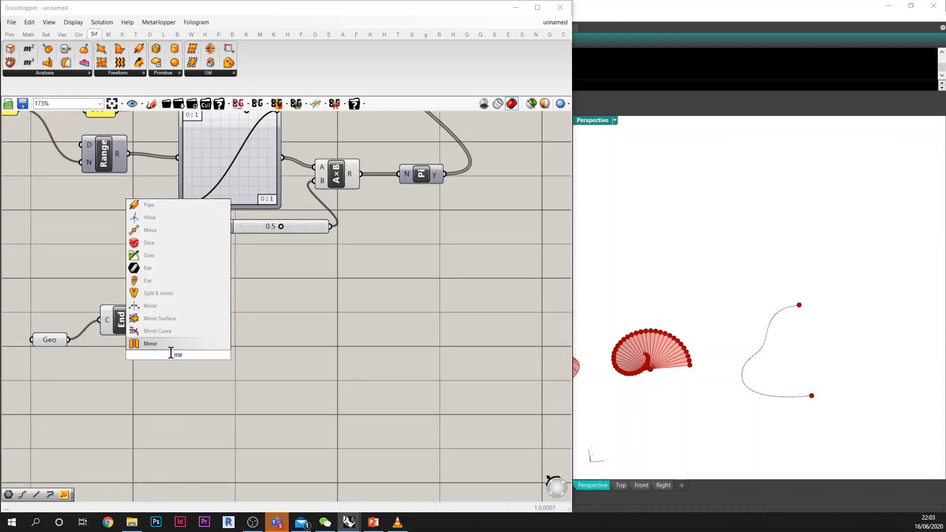
{"action": "key", "text": "Return"}
{"action": "left_click_drag", "start_coordinate": [178, 334], "coordinate": [239, 330]}
Step: Place the Mirror component and add an XY Plane between it and End Points, wiring the start point to its origin and its plane to Mirror
{"action": "left_click", "coordinate": [169, 342]}
{"action": "double_click", "coordinate": [165, 338]}
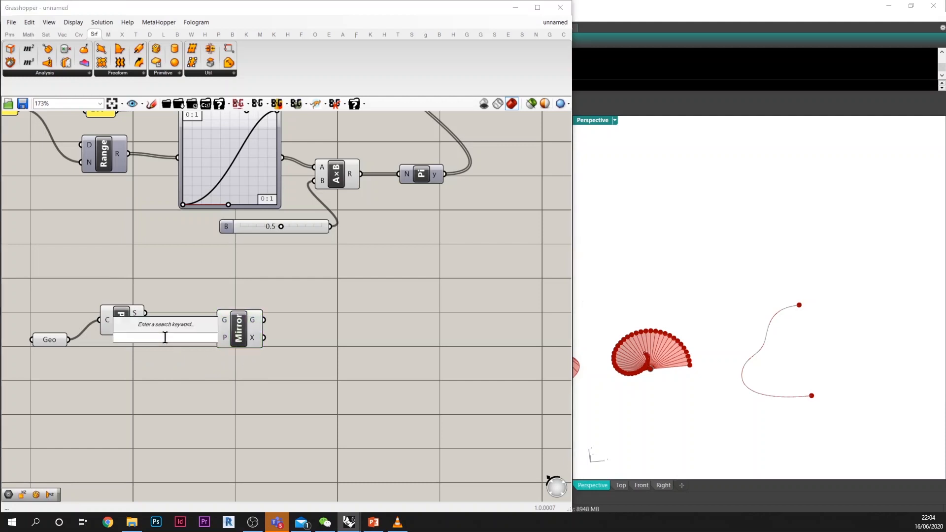
{"action": "type", "text": "xy"}
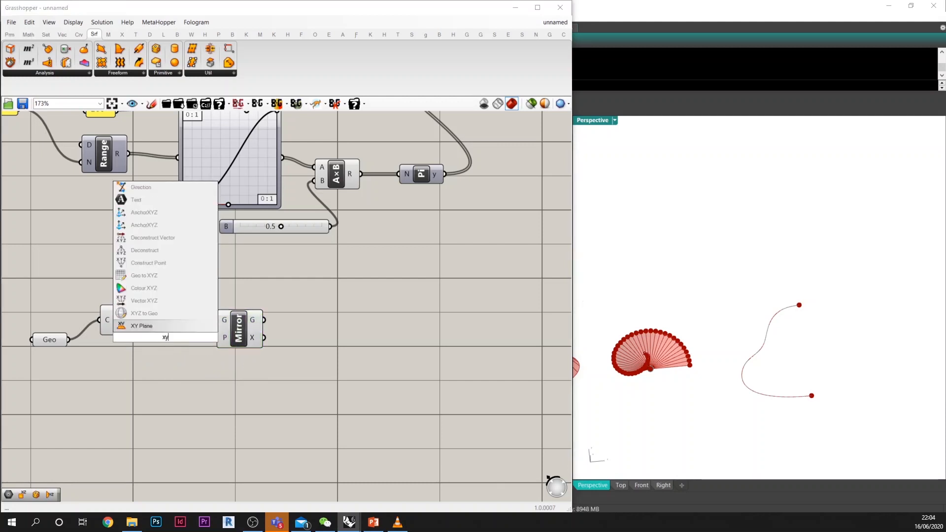
{"action": "key", "text": "Return"}
{"action": "left_click_drag", "start_coordinate": [165, 340], "coordinate": [214, 337]}
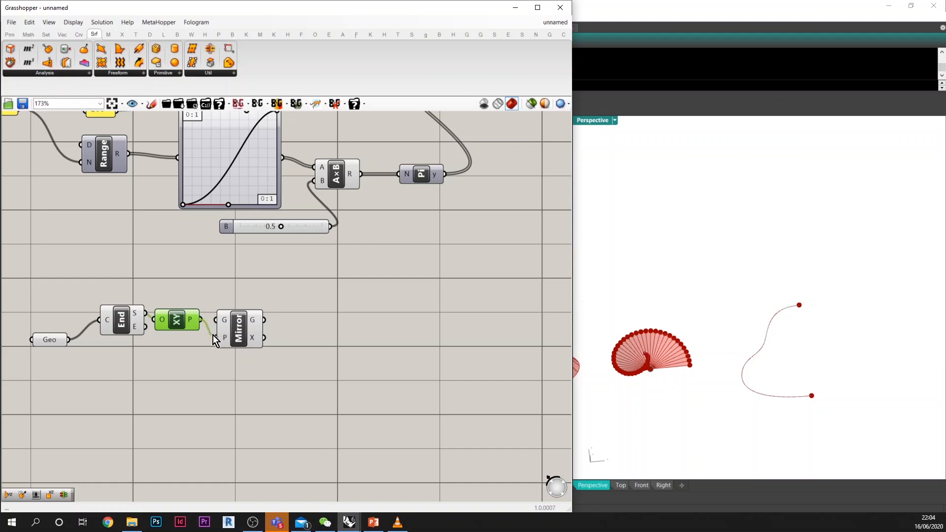
Step: Move the End Points and XY Plane components below the Geometry parameter, and connect Geometry to Mirror's geometry input
{"action": "left_click_drag", "start_coordinate": [184, 366], "coordinate": [132, 302]}
{"action": "left_click_drag", "start_coordinate": [124, 324], "coordinate": [110, 396]}
{"action": "left_click", "coordinate": [104, 337]}
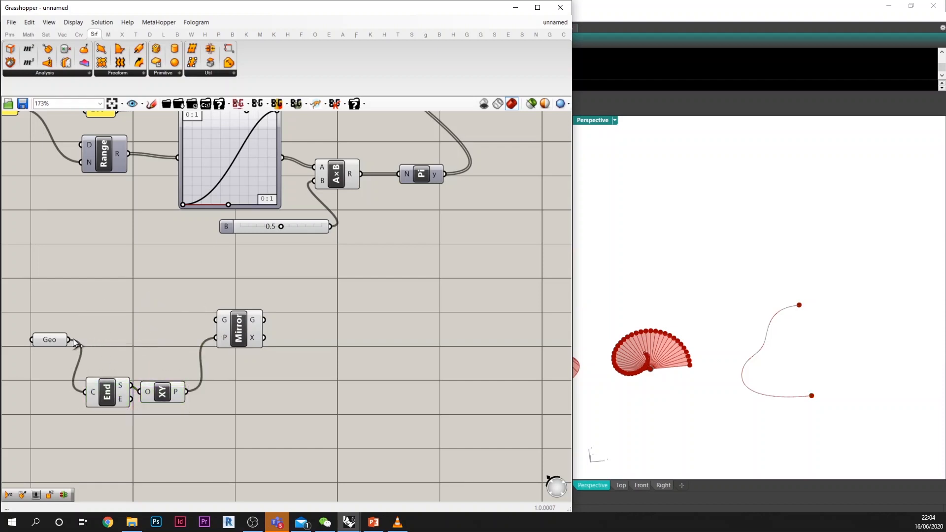
{"action": "left_click_drag", "start_coordinate": [69, 340], "coordinate": [255, 356]}
Step: Try mirroring the curve about an XZ Plane whose origin is the curve's start point
{"action": "double_click", "coordinate": [182, 417]}
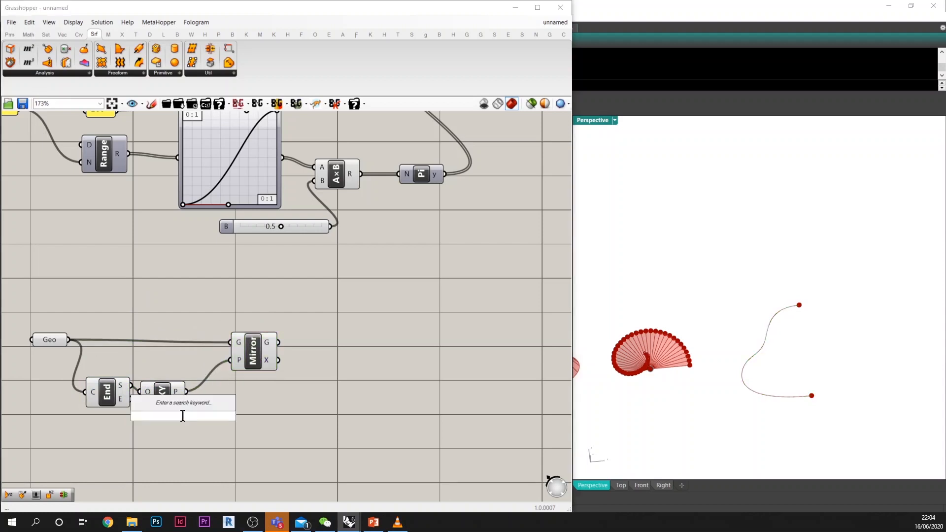
{"action": "type", "text": "x"}
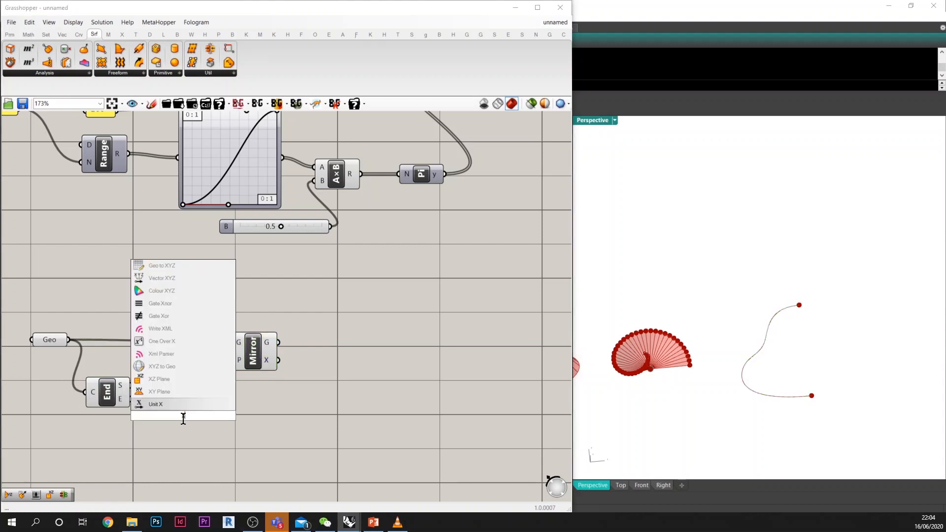
{"action": "type", "text": "z"}
{"action": "key", "text": "Return"}
{"action": "left_click_drag", "start_coordinate": [131, 385], "coordinate": [231, 360]}
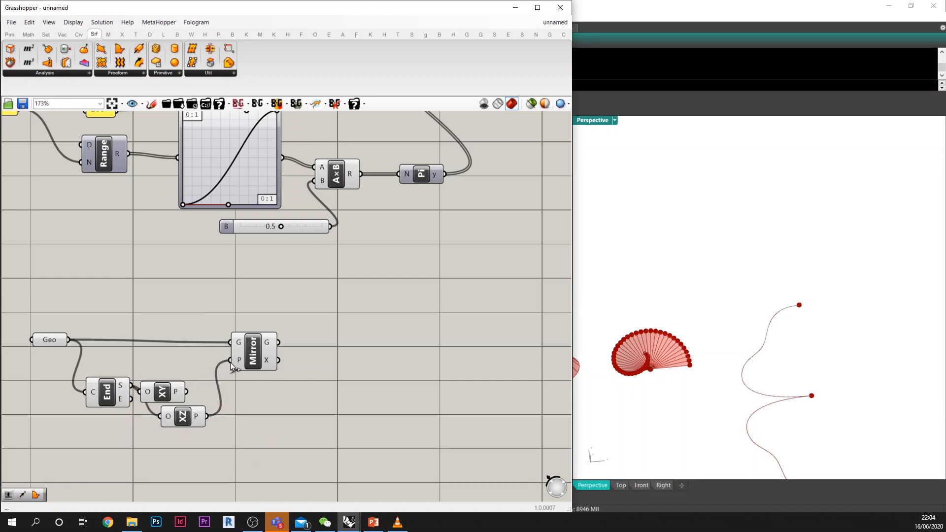
Step: Add a YZ Plane at the curve's start point as Mirror's plane, and delete the XY and XZ Plane components
{"action": "double_click", "coordinate": [191, 439]}
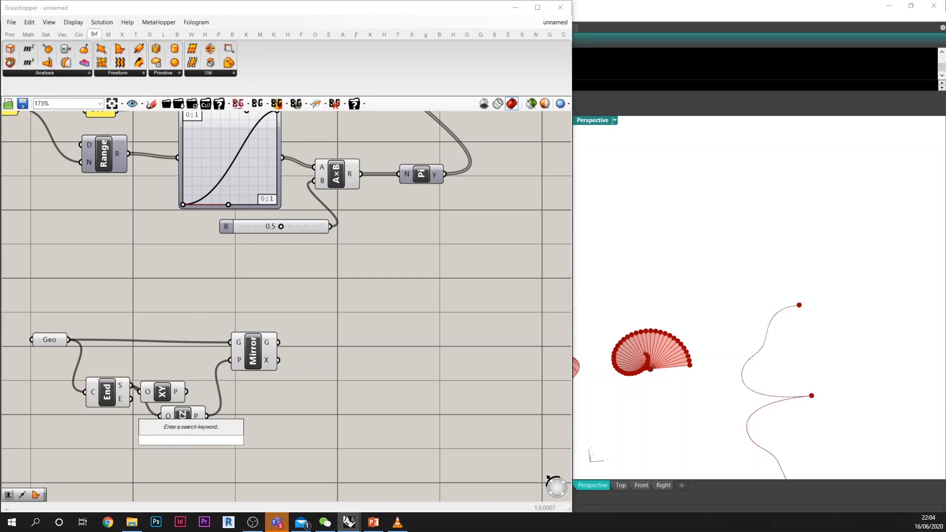
{"action": "type", "text": "y"}
{"action": "key", "text": "Return"}
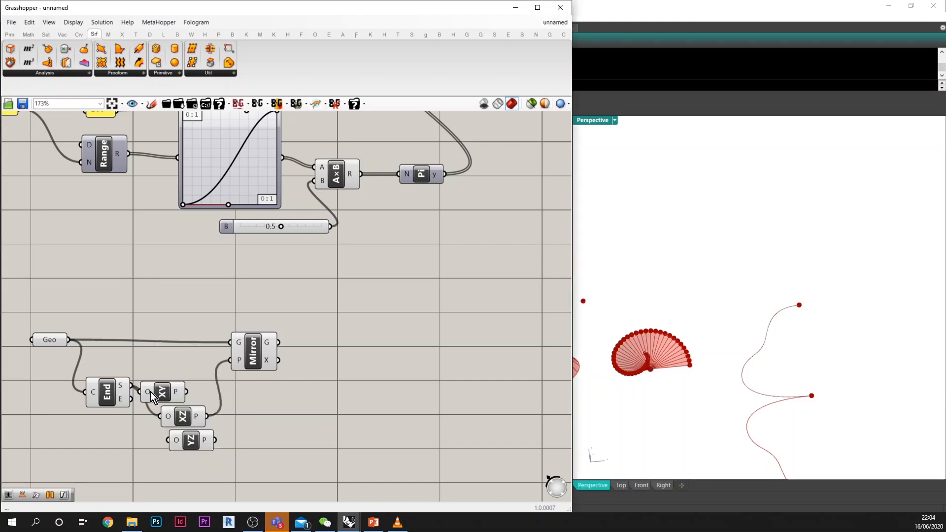
{"action": "left_click_drag", "start_coordinate": [131, 385], "coordinate": [171, 393]}
{"action": "key", "text": "Delete"}
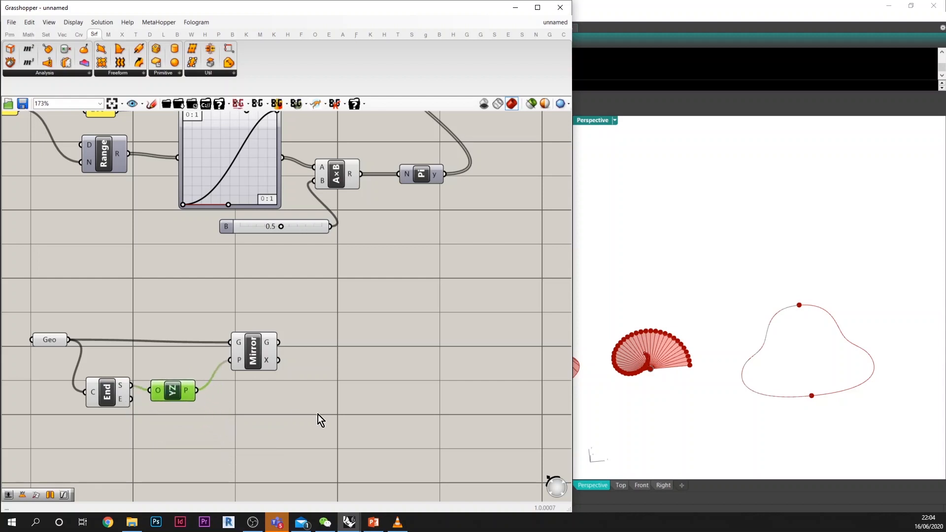
{"action": "left_click", "coordinate": [321, 418]}
Step: Add a Bounding Box component and feed both the Mirror geometry output and the original Geometry parameter into its content input
{"action": "right_click_drag", "start_coordinate": [828, 351], "coordinate": [819, 372]}
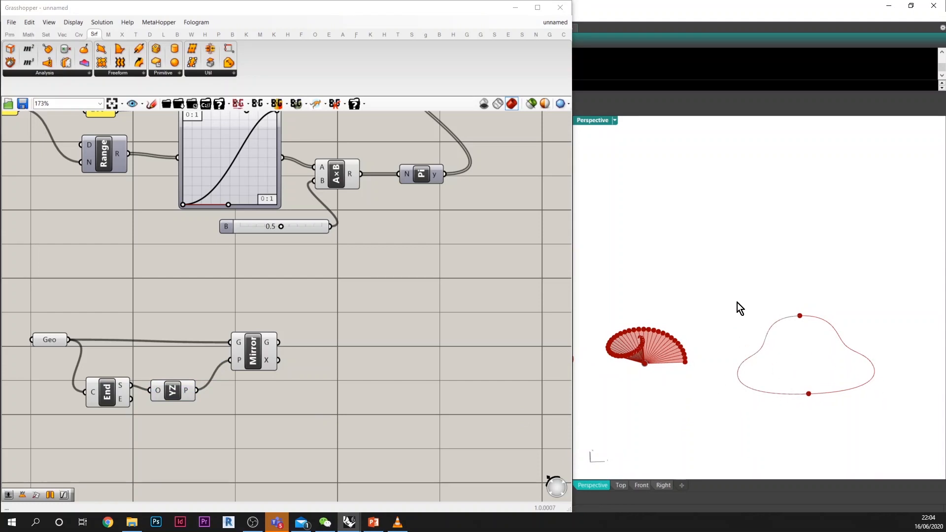
{"action": "right_click_drag", "start_coordinate": [731, 306], "coordinate": [771, 361]}
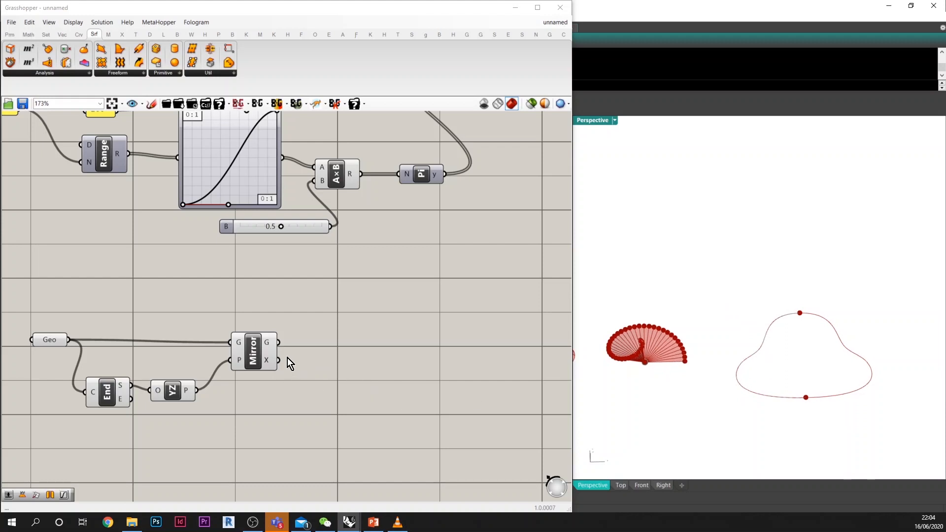
{"action": "double_click", "coordinate": [349, 347]}
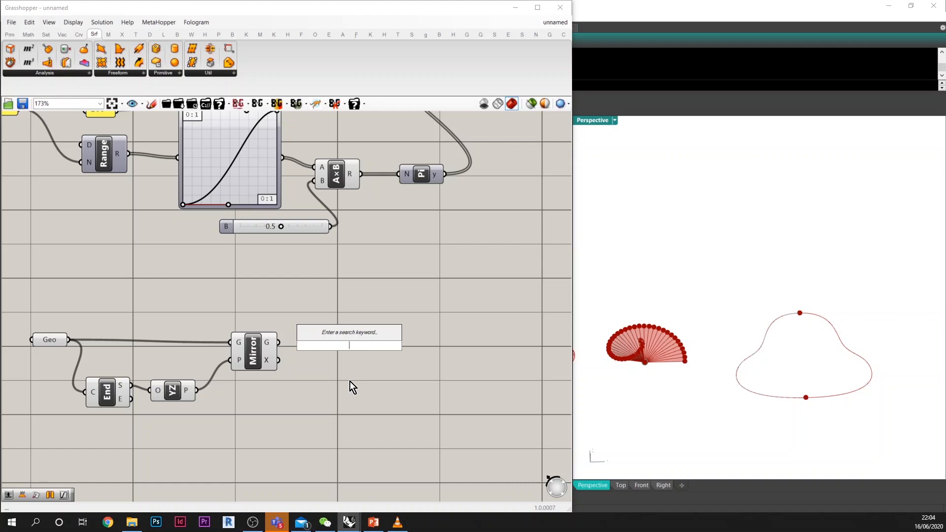
{"action": "type", "text": "boun"}
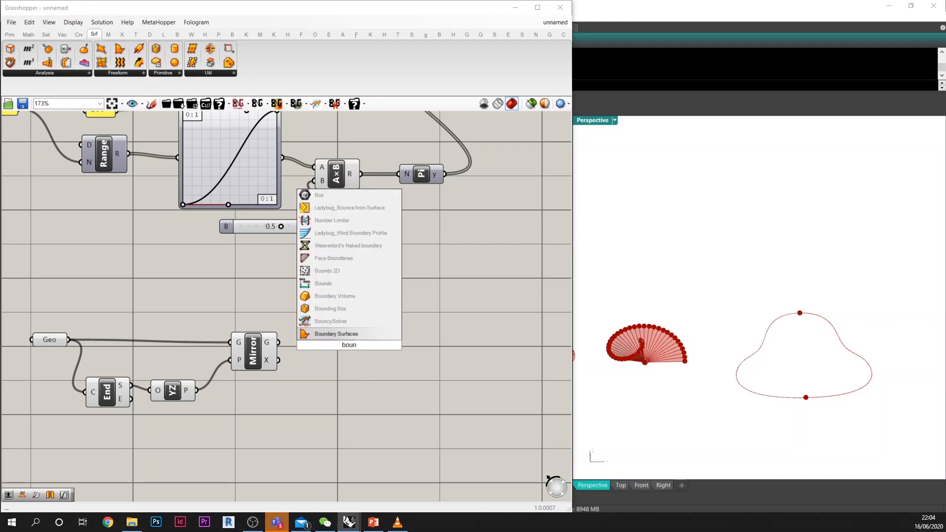
{"action": "key", "text": "BackSpace"}
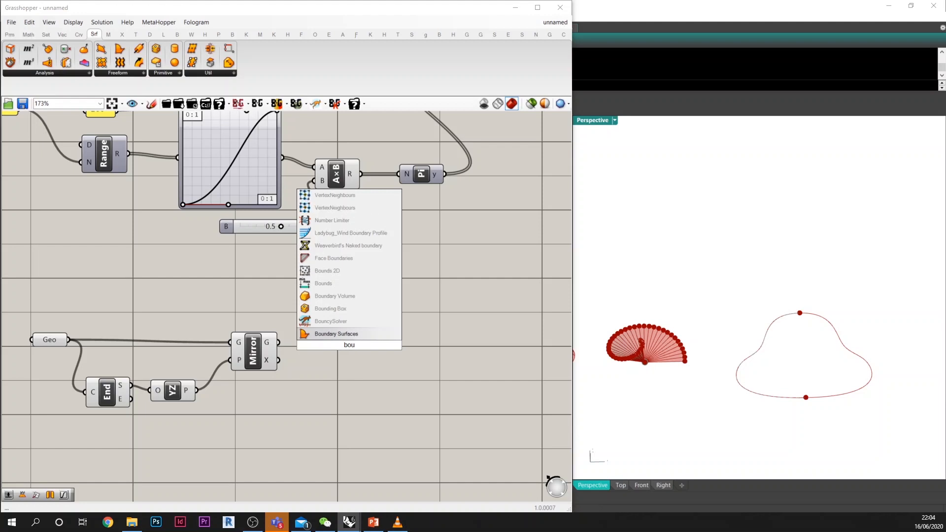
{"action": "type", "text": "nding"}
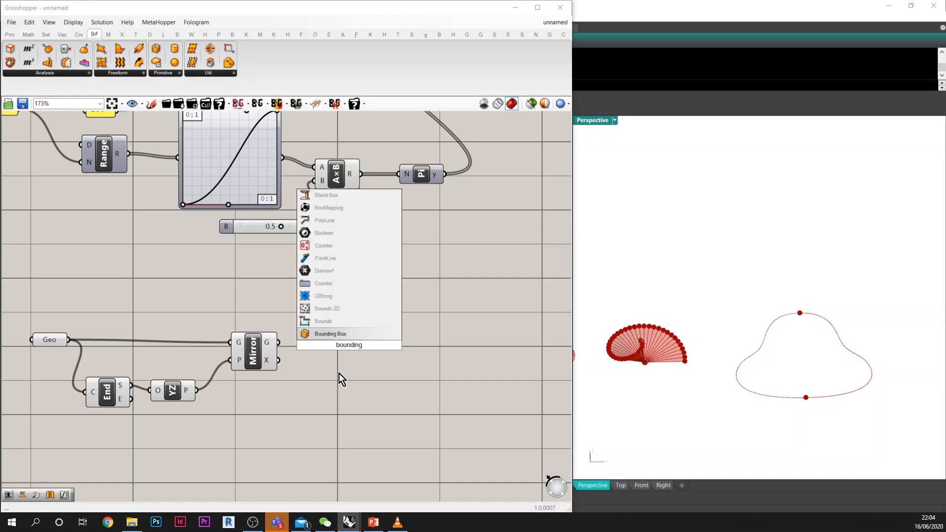
{"action": "left_click", "coordinate": [338, 335]}
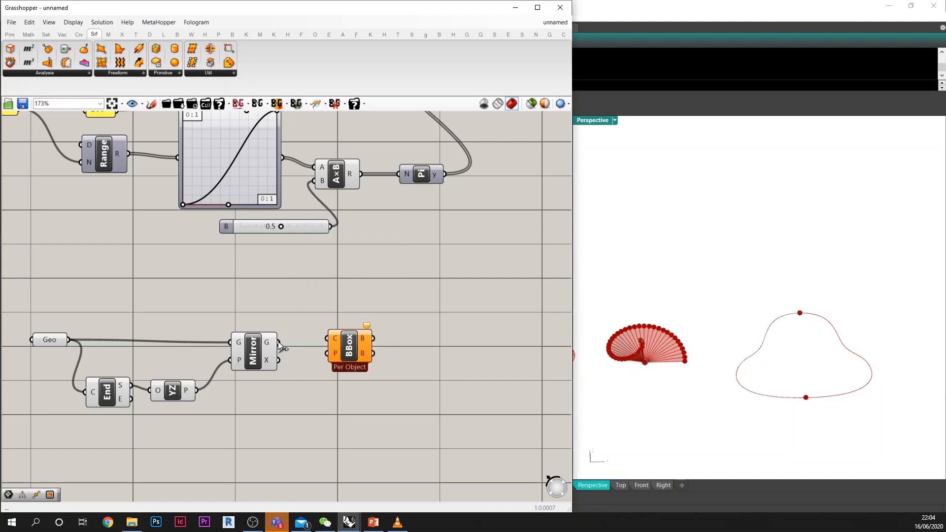
{"action": "left_click_drag", "start_coordinate": [279, 342], "coordinate": [356, 321]}
{"action": "left_click_drag", "start_coordinate": [69, 340], "coordinate": [355, 320], "text": "shift"}
Step: Switch the Bounding Box component to Union Box and reposition it slightly beyond Mirror
{"action": "right_click", "coordinate": [377, 327]}
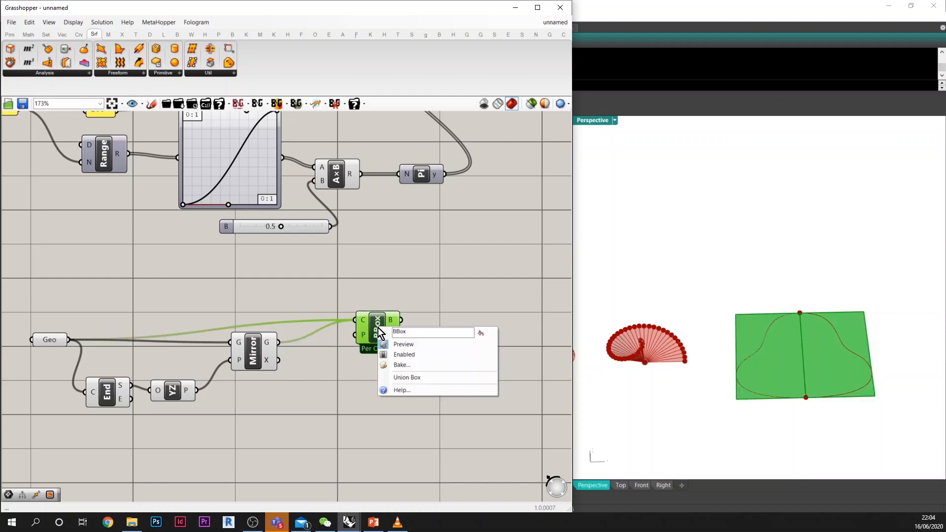
{"action": "left_click", "coordinate": [415, 377]}
{"action": "left_click_drag", "start_coordinate": [376, 329], "coordinate": [366, 317]}
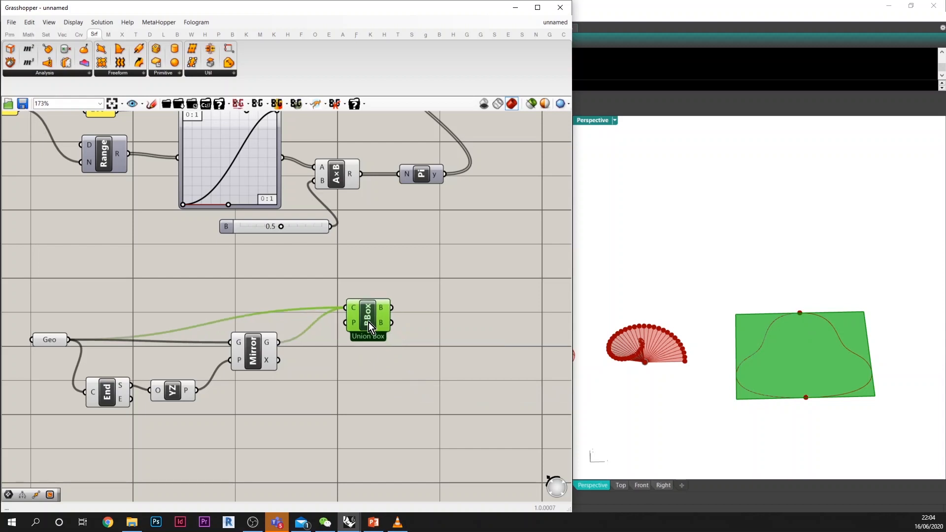
Step: Add a Rectangle parameter after the Bounding Box and connect the first box output to it
{"action": "double_click", "coordinate": [438, 328]}
{"action": "type", "text": "re"}
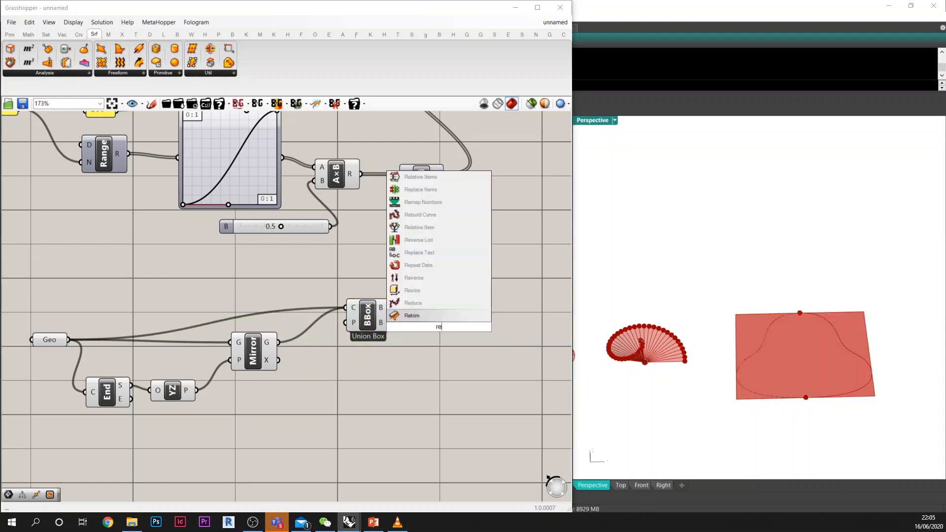
{"action": "key", "text": "BackSpace"}
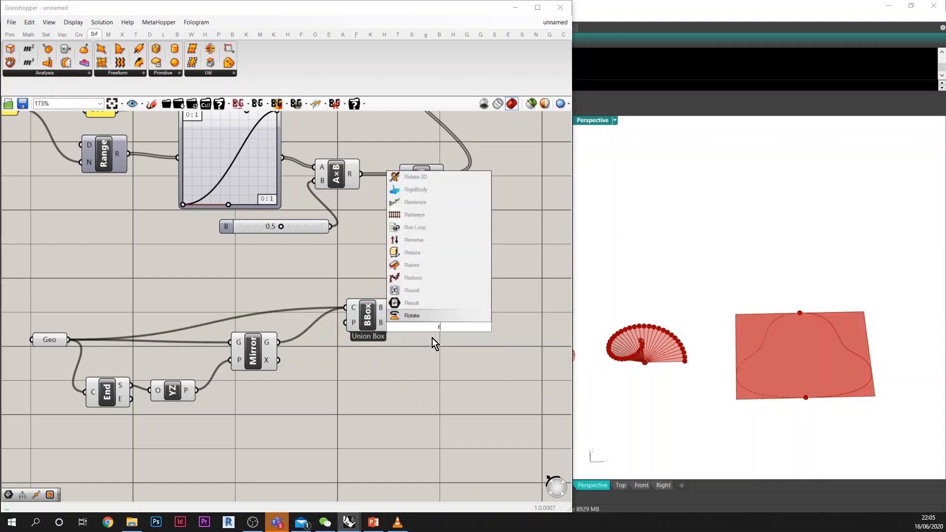
{"action": "type", "text": "ecta"}
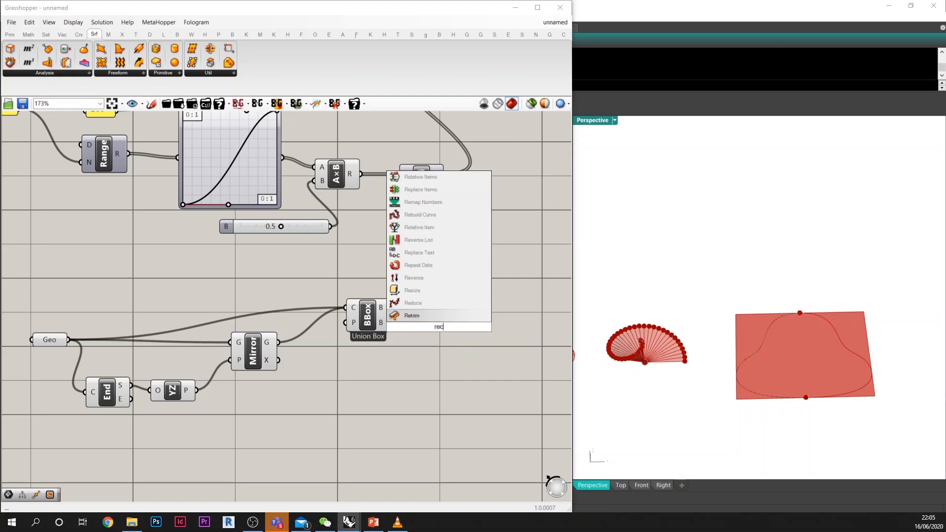
{"action": "left_click", "coordinate": [416, 316]}
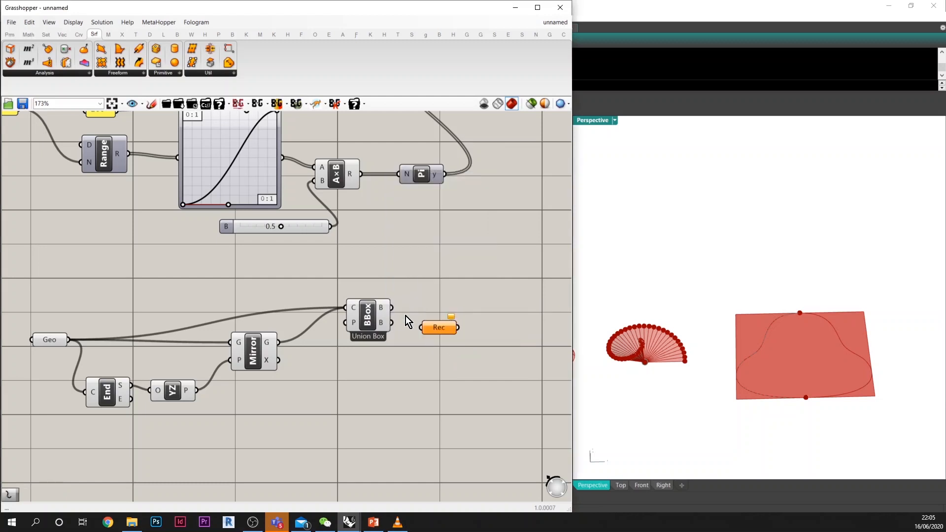
{"action": "left_click_drag", "start_coordinate": [392, 308], "coordinate": [436, 305]}
Step: Turn off the preview of the Bounding Box component
{"action": "left_click_drag", "start_coordinate": [409, 346], "coordinate": [362, 299]}
{"action": "middle_click", "coordinate": [377, 312]}
{"action": "left_click", "coordinate": [408, 281]}
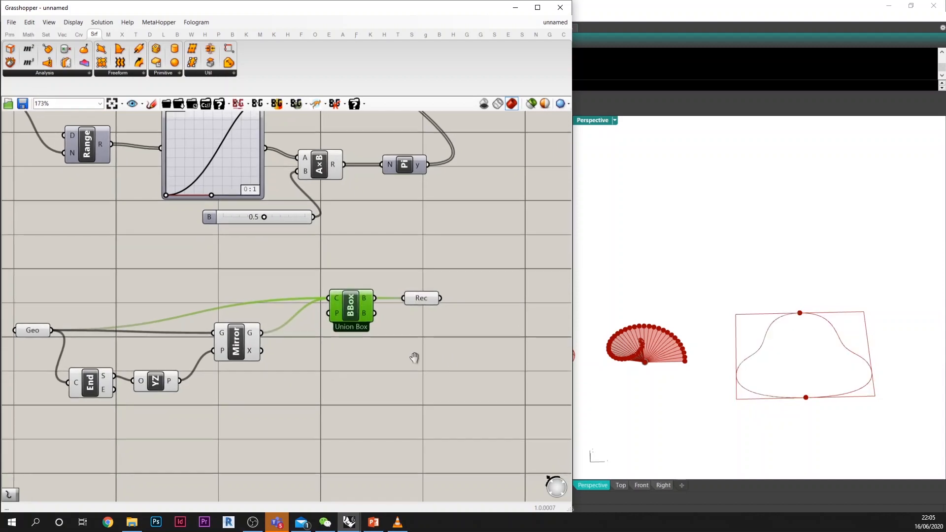
Step: Add an Explode component after the Rectangle parameter and connect the rectangle to its curve input
{"action": "double_click", "coordinate": [433, 331]}
{"action": "type", "text": "explode"}
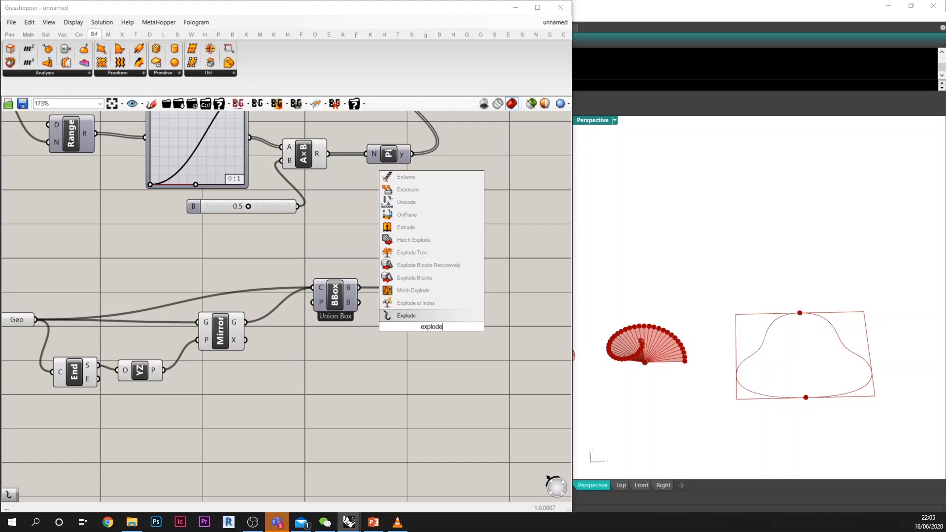
{"action": "left_click", "coordinate": [416, 315]}
{"action": "left_click_drag", "start_coordinate": [424, 324], "coordinate": [465, 298]}
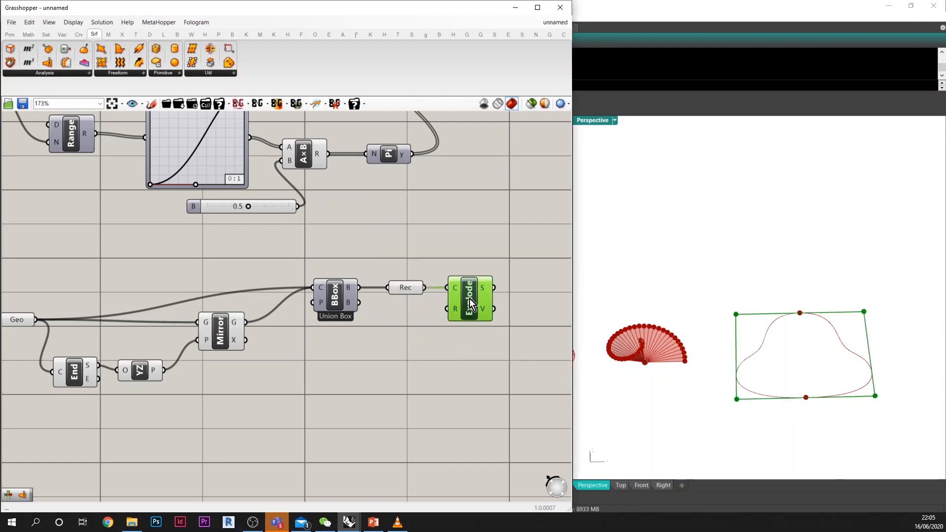
Step: Add a List Item component after Explode and connect the segments output to its list input
{"action": "right_click_drag", "start_coordinate": [489, 342], "coordinate": [433, 333]}
{"action": "double_click", "coordinate": [478, 309]}
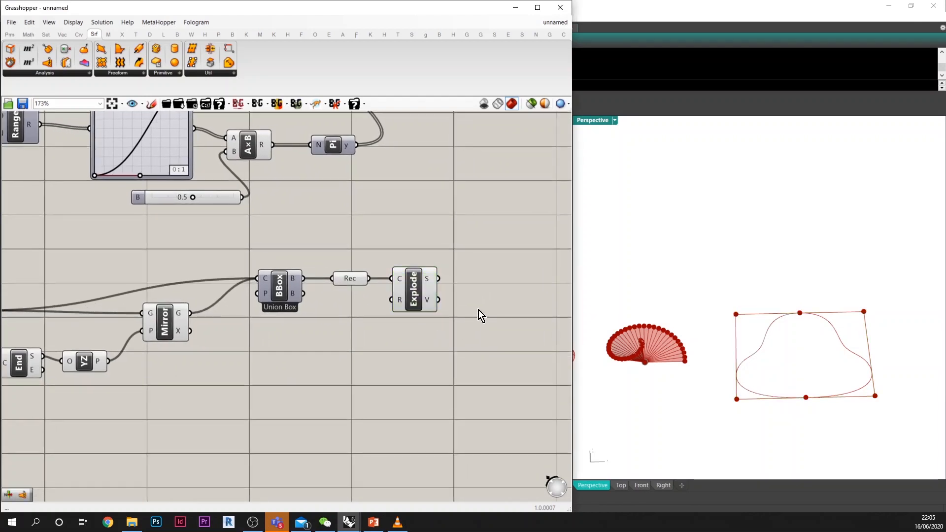
{"action": "type", "text": "li"}
{"action": "key", "text": "Return"}
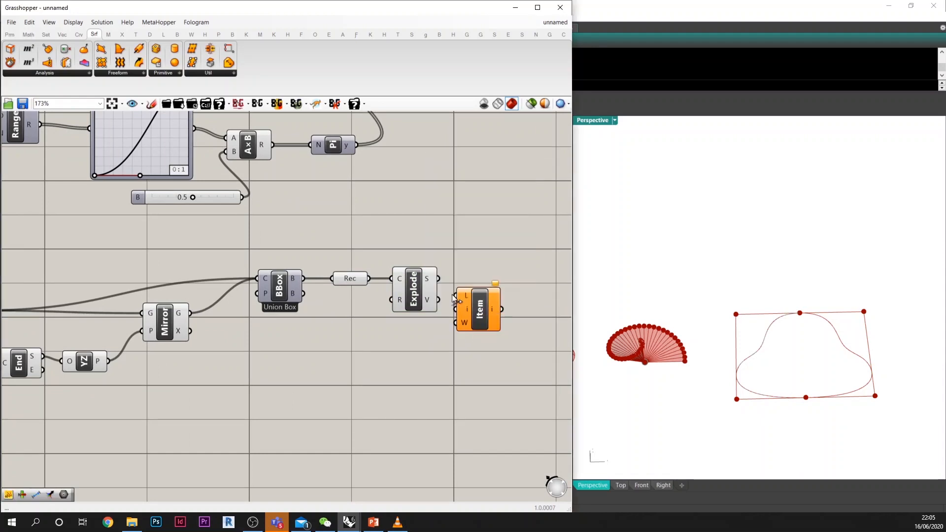
{"action": "left_click_drag", "start_coordinate": [438, 279], "coordinate": [465, 282]}
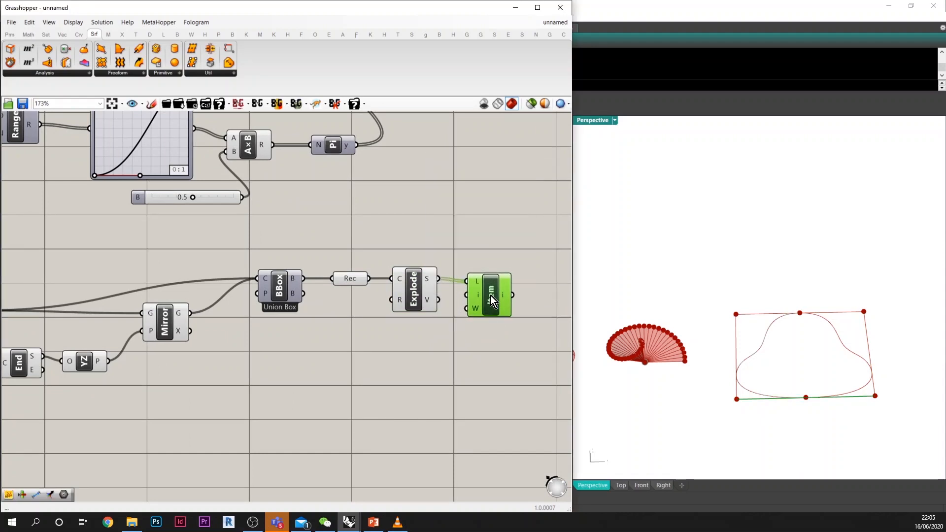
Step: Add an End Points component fed by the List Item output and place it above and beyond List Item
{"action": "right_click_drag", "start_coordinate": [481, 351], "coordinate": [400, 313]}
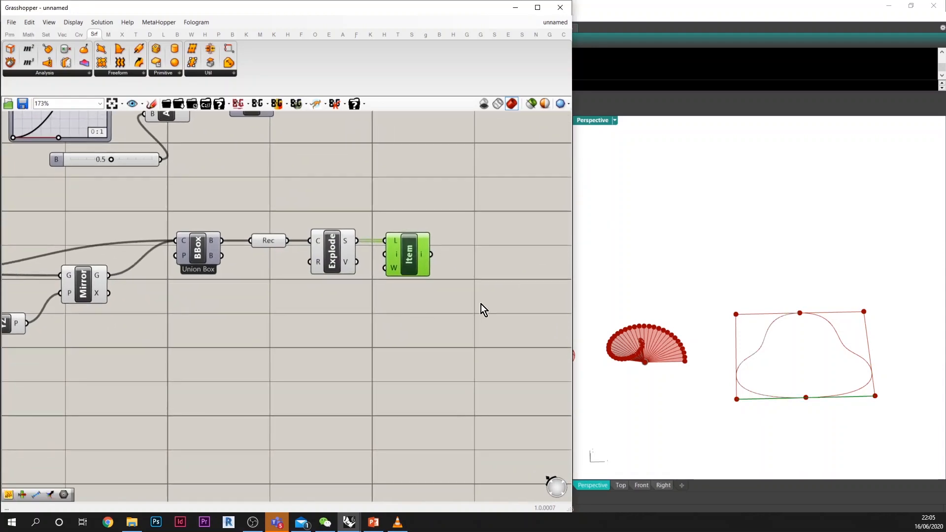
{"action": "double_click", "coordinate": [481, 304]}
{"action": "type", "text": "end"}
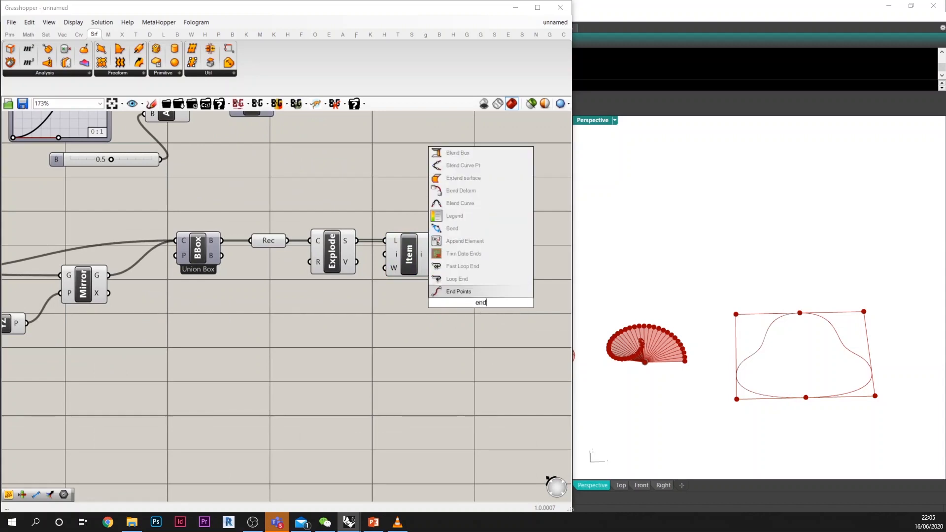
{"action": "key", "text": "Return"}
{"action": "left_click_drag", "start_coordinate": [431, 259], "coordinate": [469, 302]}
{"action": "left_click_drag", "start_coordinate": [487, 292], "coordinate": [485, 217]}
Step: Add an Evaluate Length component below the new End Points and connect the List Item output to its curve input
{"action": "double_click", "coordinate": [457, 315]}
{"action": "type", "text": "evaluate"}
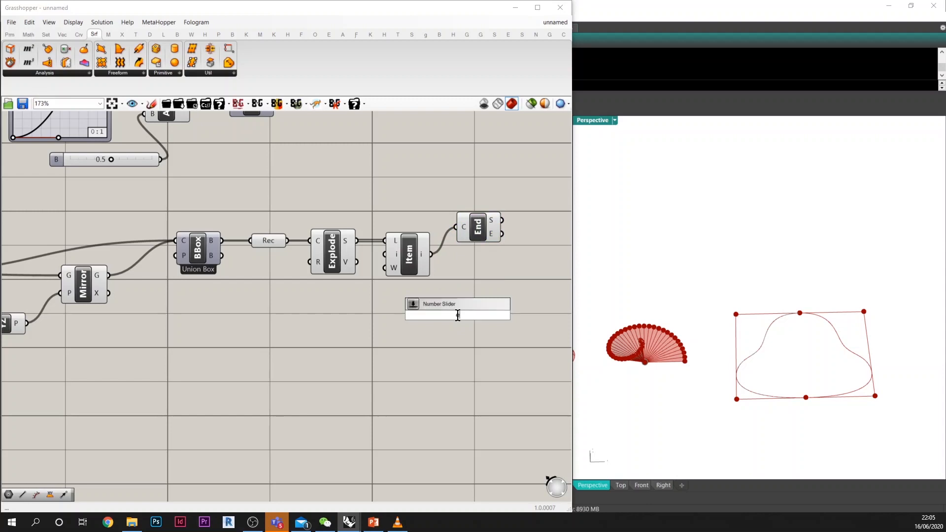
{"action": "type", "text": " length"}
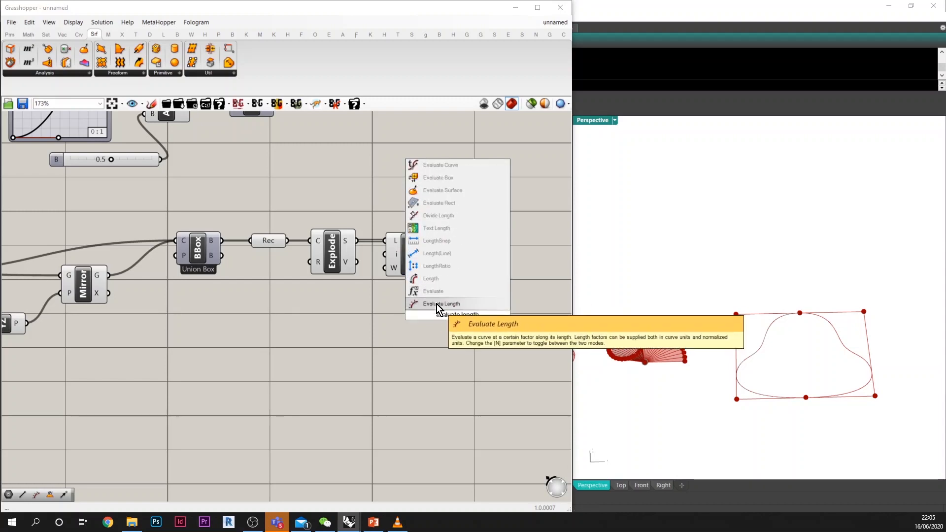
{"action": "left_click", "coordinate": [439, 304]}
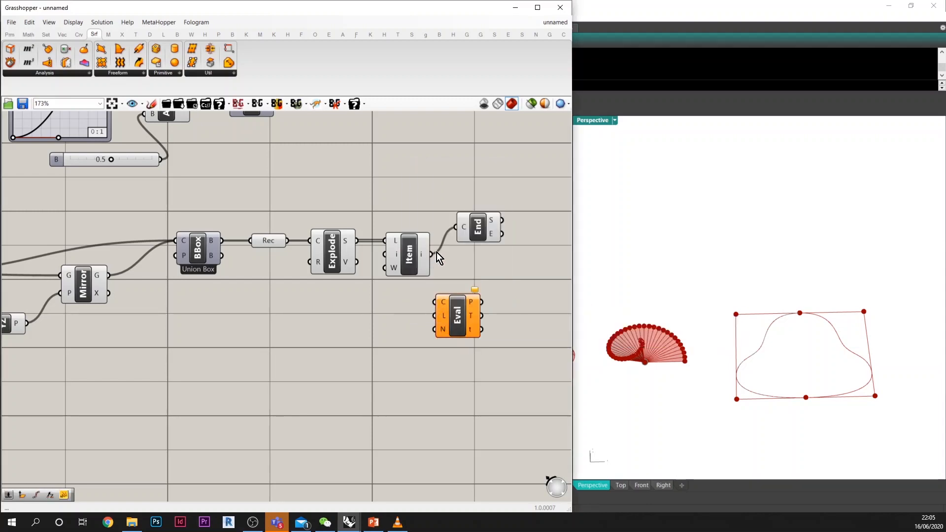
{"action": "left_click_drag", "start_coordinate": [431, 254], "coordinate": [447, 284]}
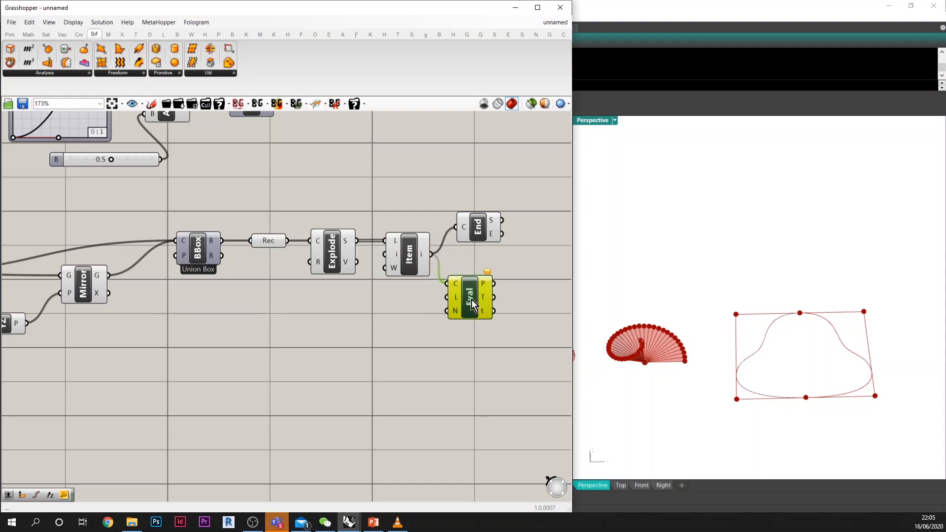
Step: Add a panel containing 0.5 and connect it to the length input of Evaluate Length
{"action": "double_click", "coordinate": [403, 306]}
{"action": "type", "text": "///"}
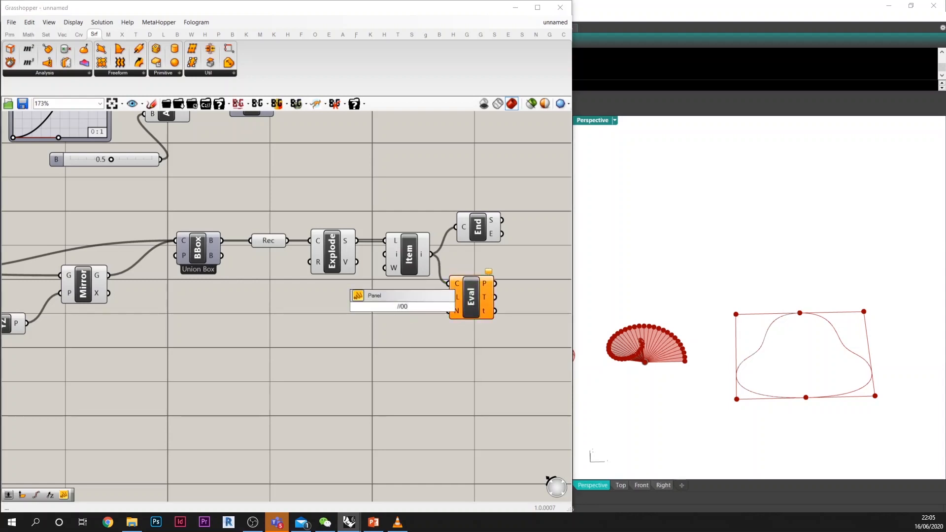
{"action": "type", "text": ".5"}
{"action": "key", "text": "Return"}
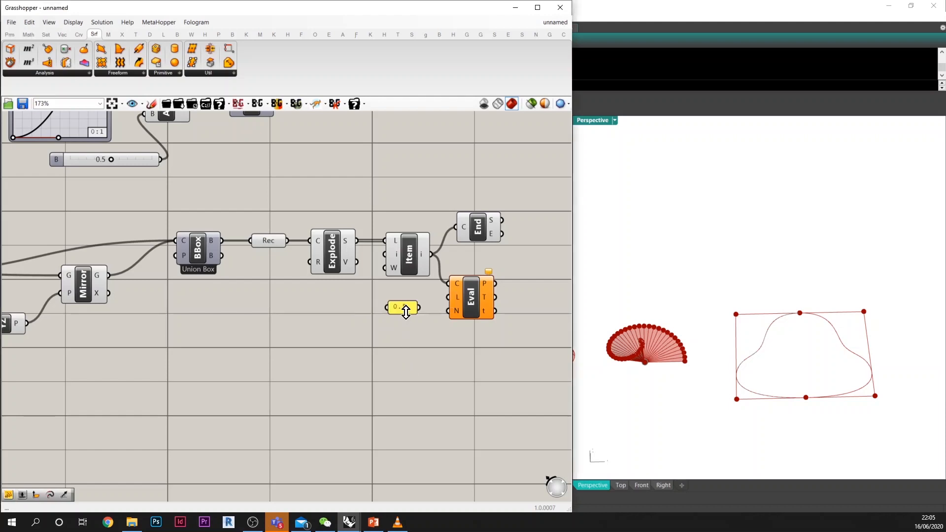
{"action": "left_click_drag", "start_coordinate": [430, 307], "coordinate": [471, 311]}
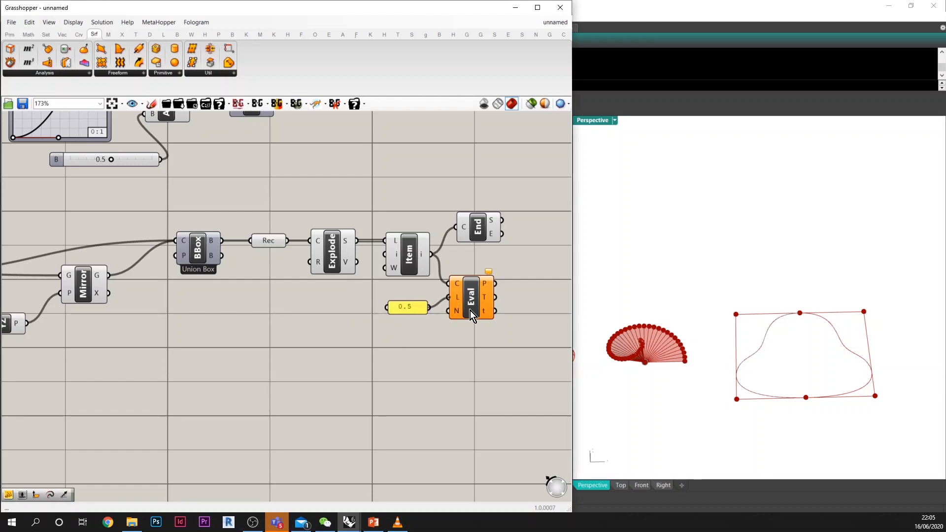
Step: Add a Move component after Evaluate Length and connect the evaluated point output to its geometry input
{"action": "double_click", "coordinate": [520, 319]}
{"action": "type", "text": "move"}
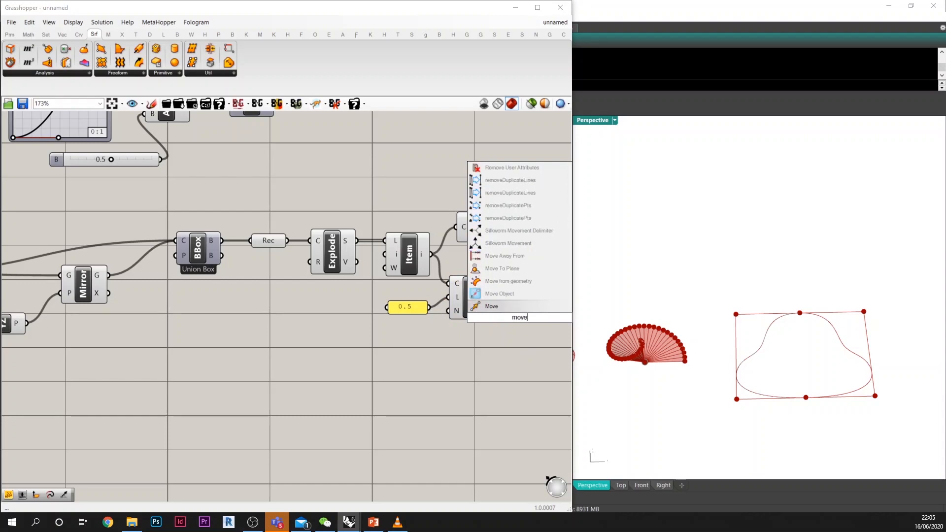
{"action": "key", "text": "Return"}
{"action": "left_click_drag", "start_coordinate": [528, 328], "coordinate": [547, 311]}
{"action": "left_click_drag", "start_coordinate": [496, 283], "coordinate": [515, 293]}
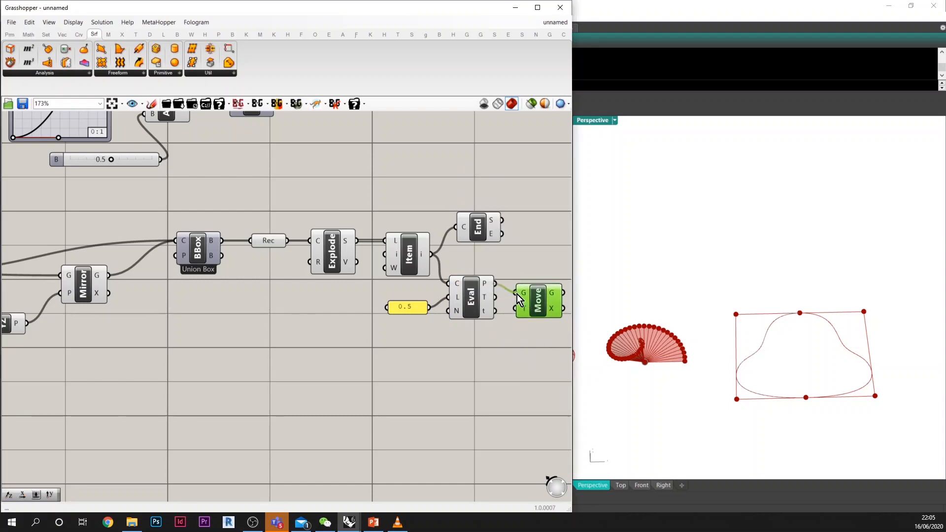
Step: Add a Unit Z component below Evaluate Length and connect its vector output to Move's translation input
{"action": "double_click", "coordinate": [486, 345]}
{"action": "type", "text": "z"}
{"action": "key", "text": "Return"}
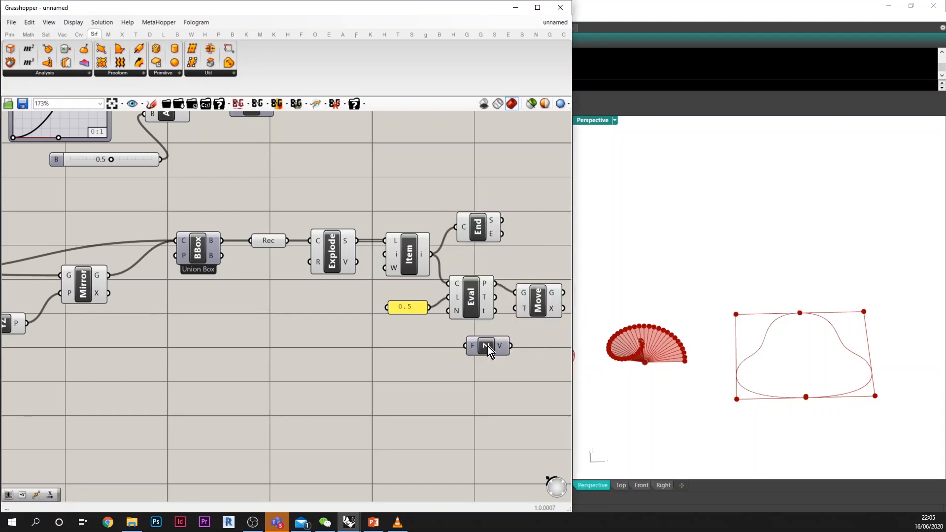
{"action": "left_click_drag", "start_coordinate": [488, 346], "coordinate": [473, 336]}
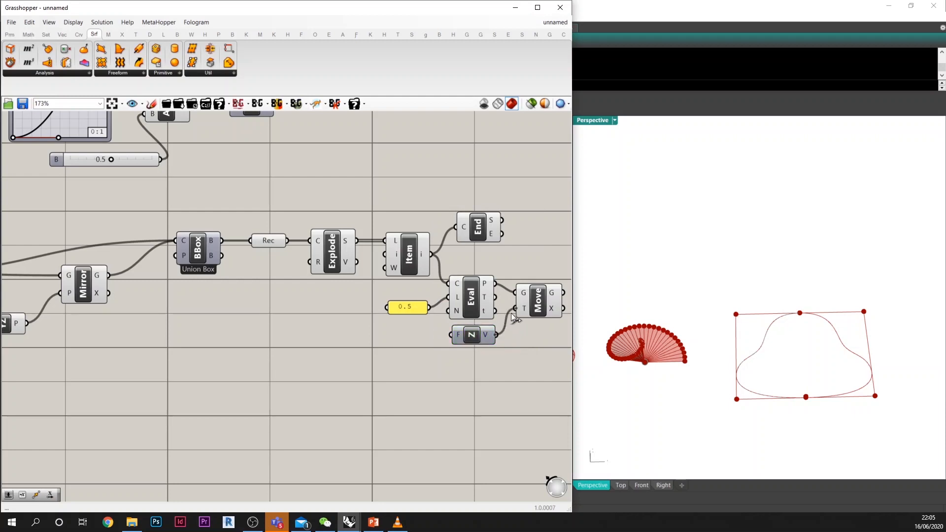
Step: Add a number slider with value 50 and connect it to the factor input of Unit Z
{"action": "double_click", "coordinate": [411, 347]}
{"action": "type", "text": "50"}
{"action": "key", "text": "Return"}
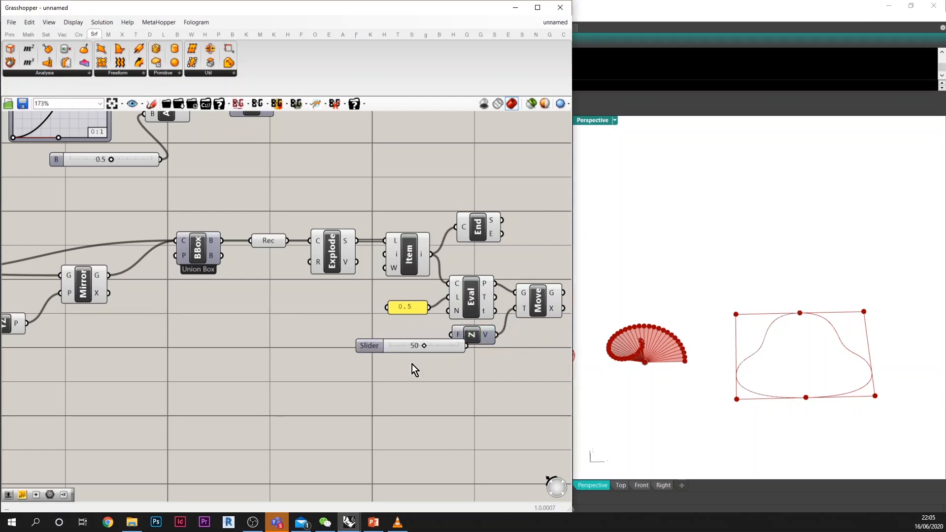
{"action": "left_click_drag", "start_coordinate": [443, 348], "coordinate": [399, 355]}
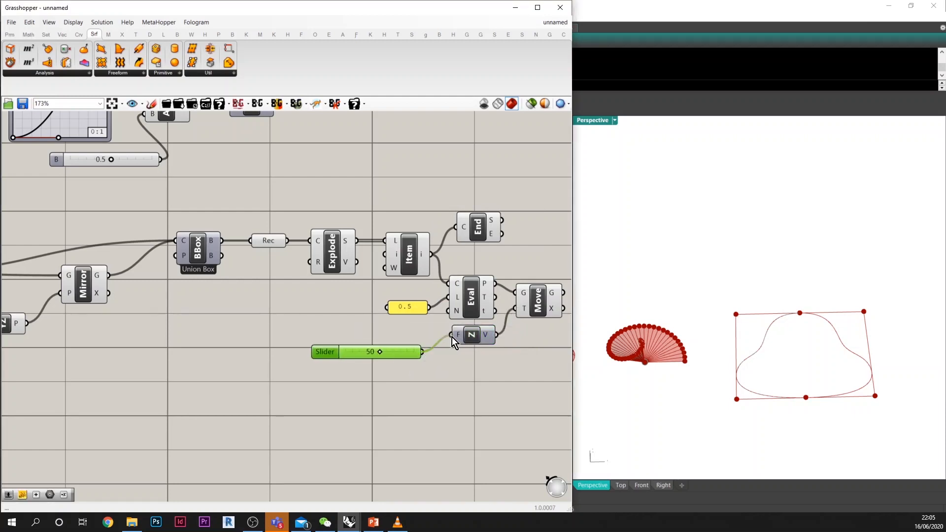
{"action": "left_click_drag", "start_coordinate": [451, 337], "coordinate": [452, 337]}
Step: Set the Unit Z factor slider to 100
{"action": "right_click_drag", "start_coordinate": [375, 351], "coordinate": [268, 368]}
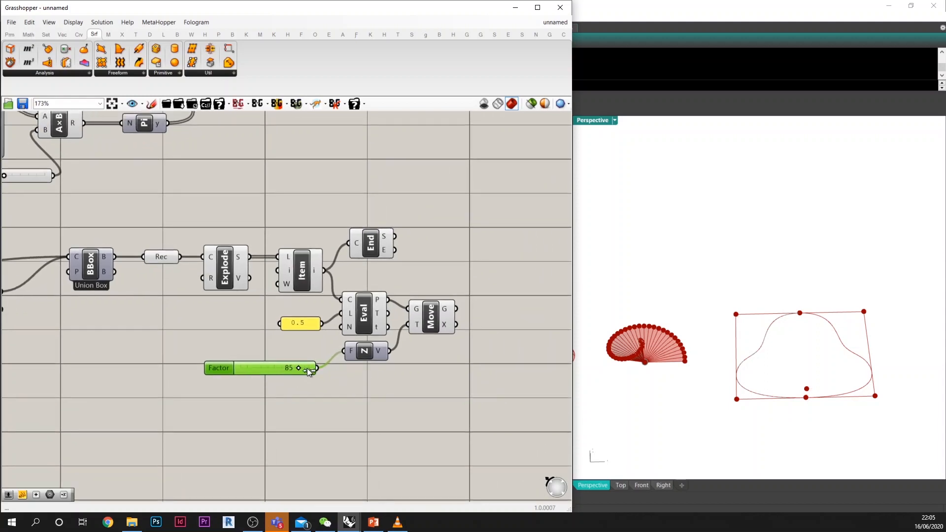
{"action": "left_click_drag", "start_coordinate": [307, 368], "coordinate": [319, 370]}
{"action": "right_click_drag", "start_coordinate": [385, 379], "coordinate": [326, 391]}
{"action": "left_click_drag", "start_coordinate": [369, 338], "coordinate": [376, 343]}
Step: Add an Arc 3Pt component with the edge's start point as A, the moved midpoint as B and the end point as C
{"action": "double_click", "coordinate": [425, 302]}
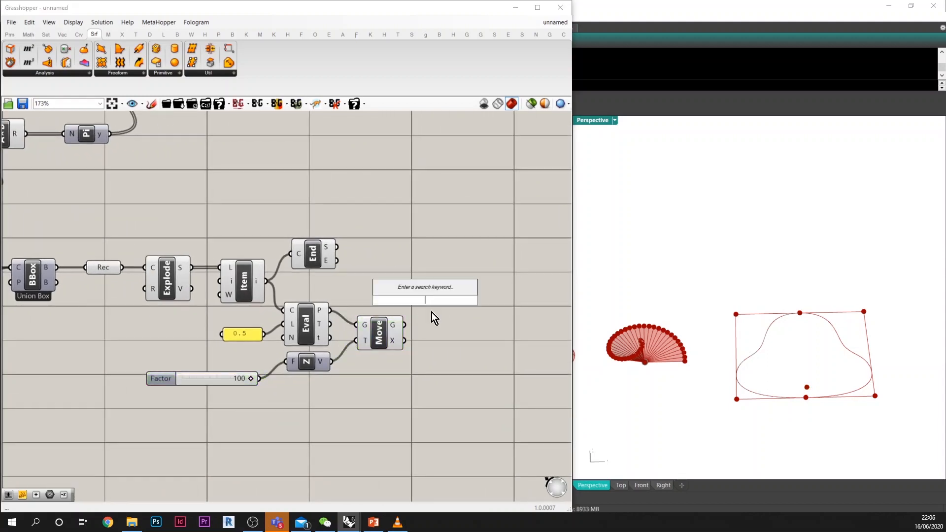
{"action": "type", "text": "arc"}
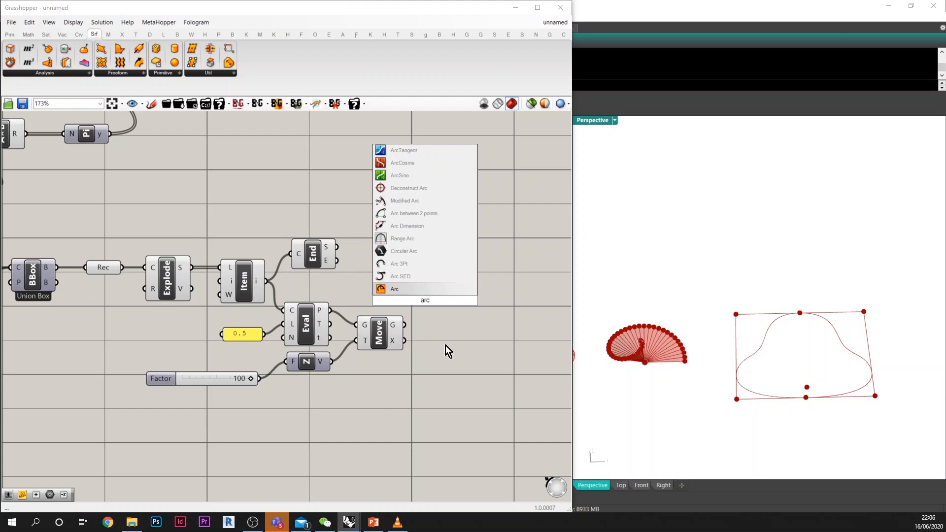
{"action": "left_click", "coordinate": [418, 267]}
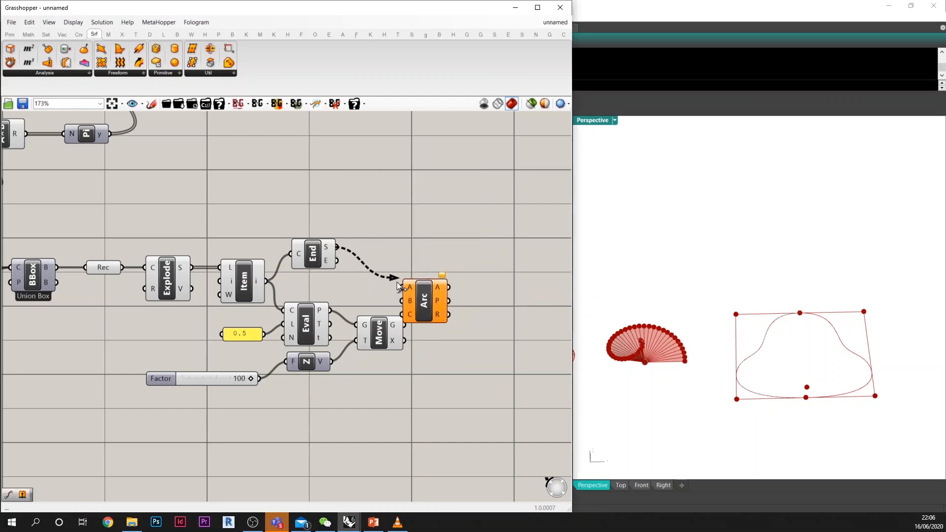
{"action": "left_click_drag", "start_coordinate": [397, 285], "coordinate": [401, 287]}
{"action": "left_click_drag", "start_coordinate": [423, 301], "coordinate": [459, 304]}
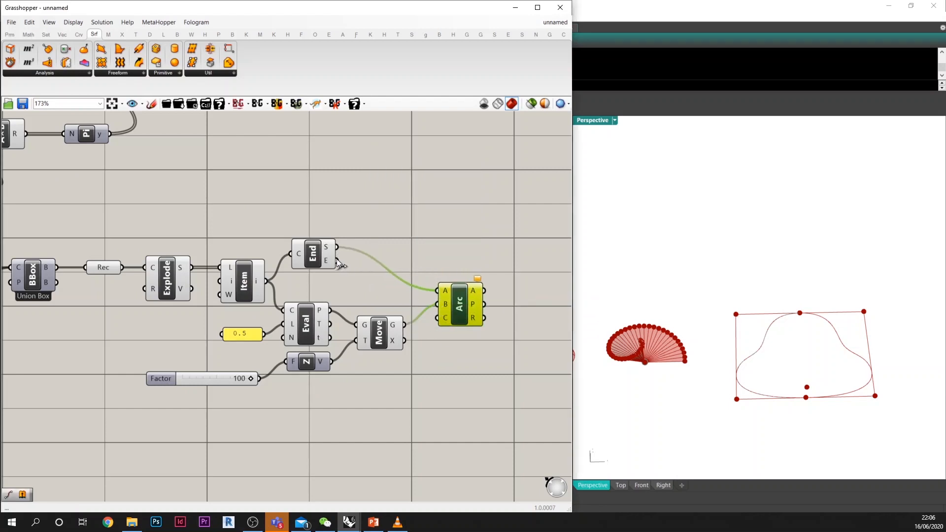
{"action": "left_click_drag", "start_coordinate": [337, 261], "coordinate": [472, 302]}
{"action": "left_click", "coordinate": [465, 340]}
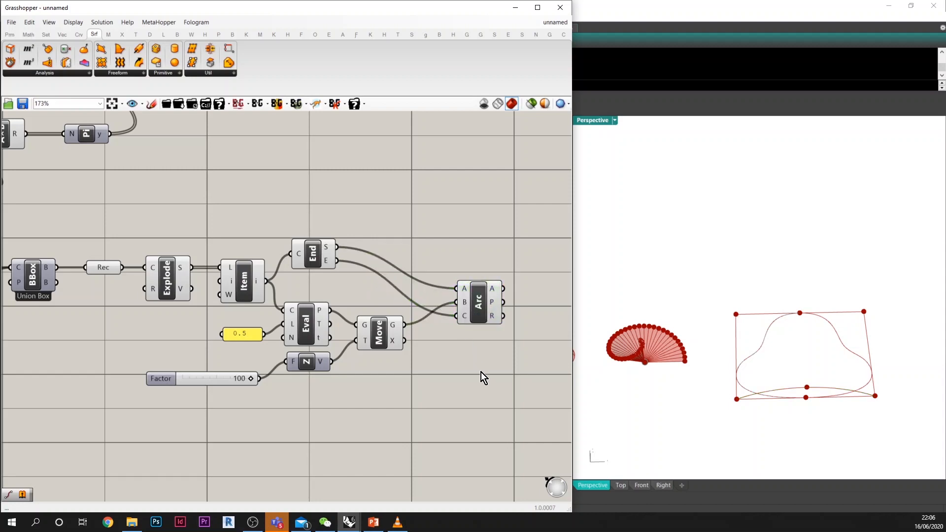
Step: Add an Extrude component after Arc 3Pt and connect the arc output to its base input
{"action": "right_click_drag", "start_coordinate": [482, 373], "coordinate": [450, 360]}
{"action": "double_click", "coordinate": [452, 380]}
{"action": "type", "text": "ex"}
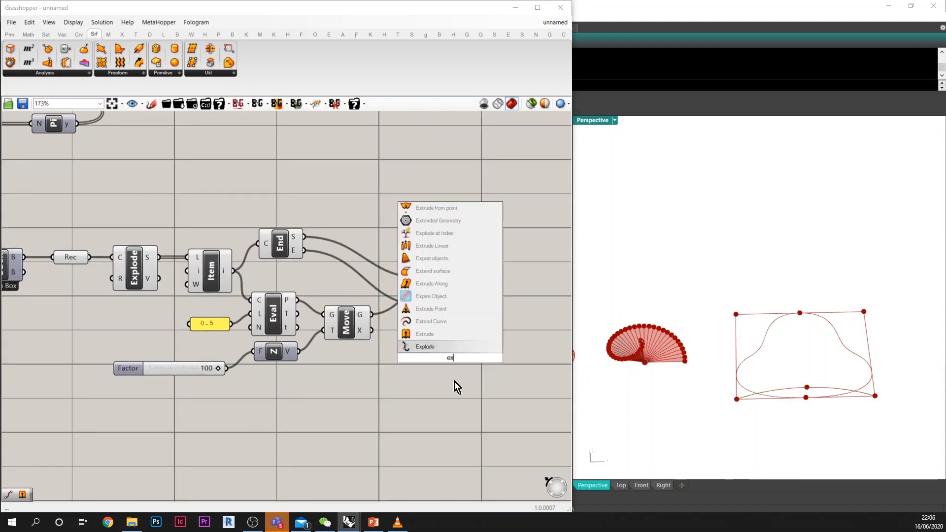
{"action": "type", "text": "trude"}
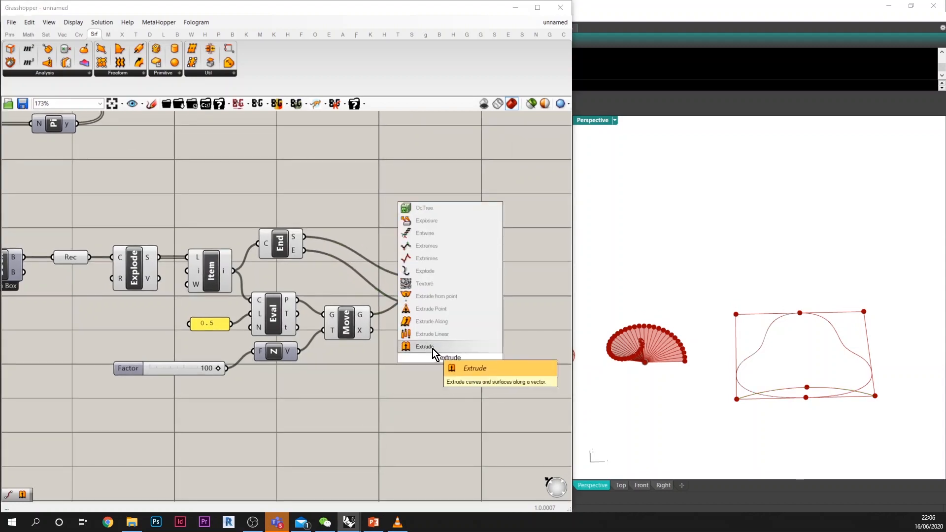
{"action": "left_click", "coordinate": [433, 347]}
{"action": "mouse_move", "coordinate": [444, 353]}
{"action": "left_mouse_down"}
{"action": "mouse_move", "coordinate": [500, 288]}
{"action": "mouse_move", "coordinate": [488, 280]}
{"action": "left_mouse_up"}
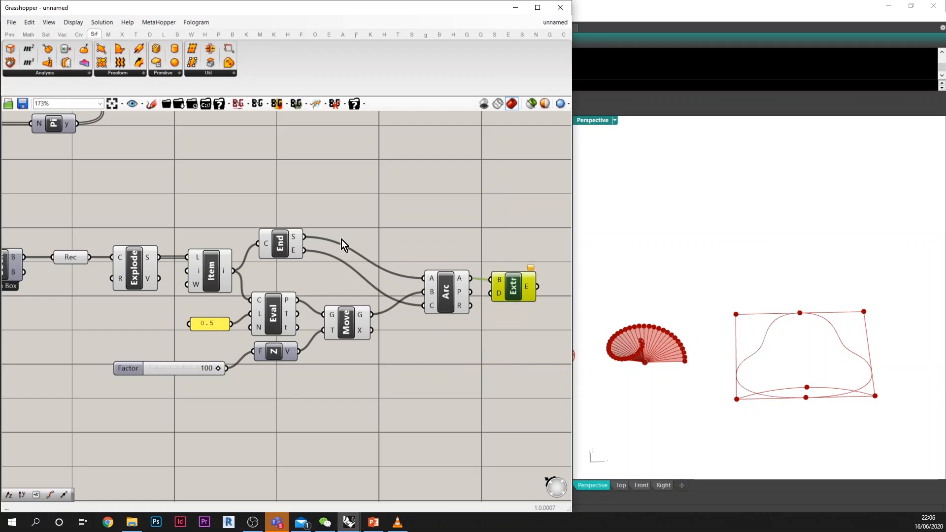
Step: Add a second End Points component above the first and feed its curve input from a new +1 output on List Item
{"action": "double_click", "coordinate": [222, 213]}
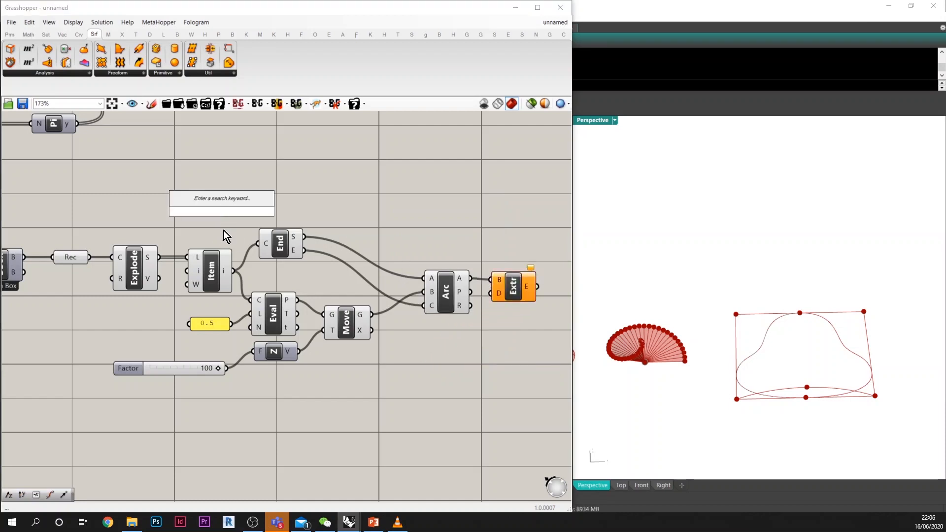
{"action": "type", "text": "end"}
{"action": "left_click", "coordinate": [209, 200]}
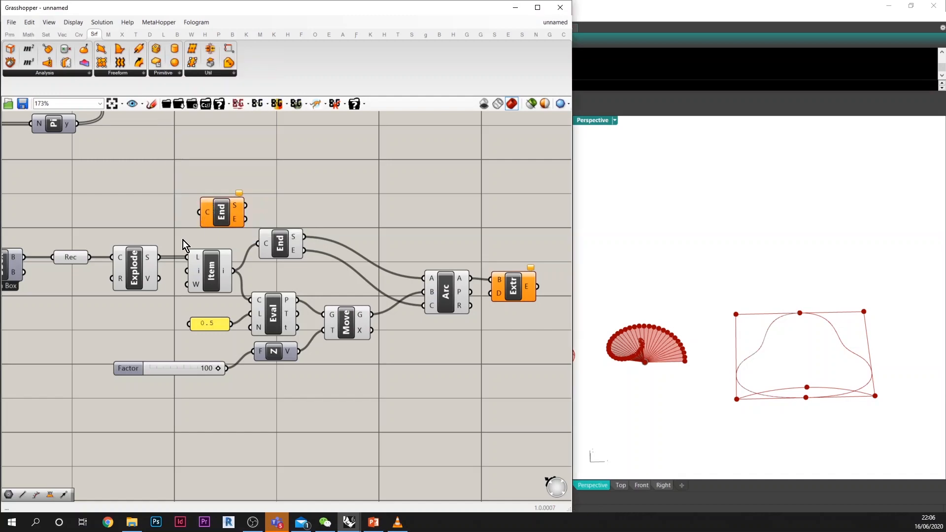
{"action": "left_click", "coordinate": [206, 271]}
{"action": "scroll", "coordinate": [218, 290], "scroll_direction": "up", "scroll_amount": 5}
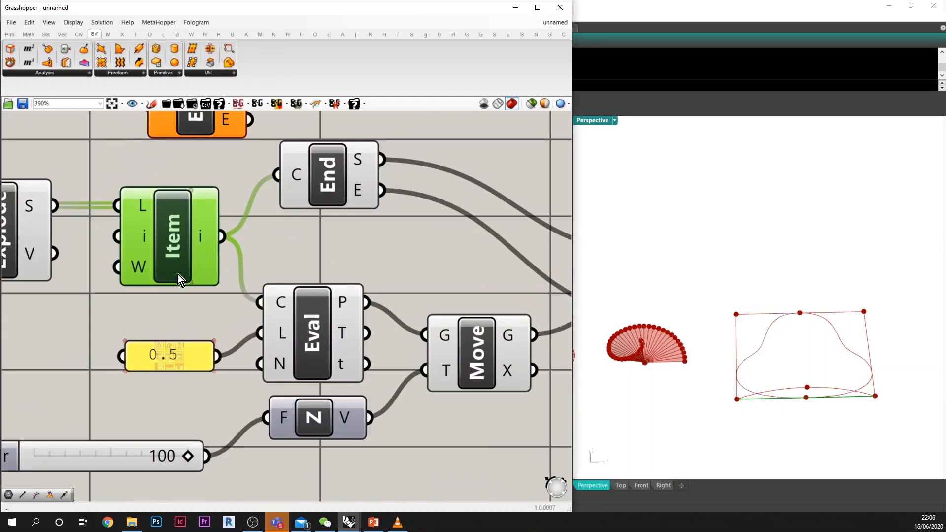
{"action": "left_click", "coordinate": [190, 285]}
{"action": "scroll", "coordinate": [148, 263], "scroll_direction": "down", "scroll_amount": 4}
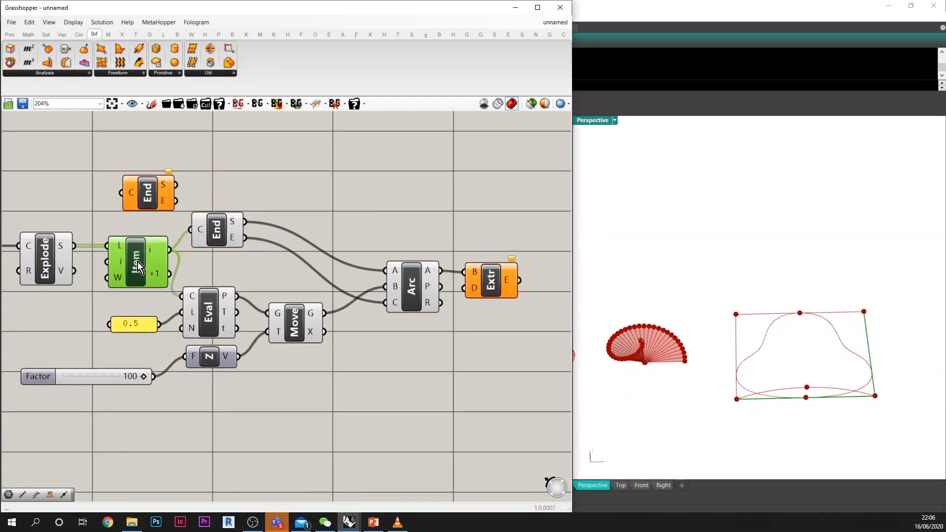
{"action": "scroll", "coordinate": [126, 267], "scroll_direction": "down", "scroll_amount": 1}
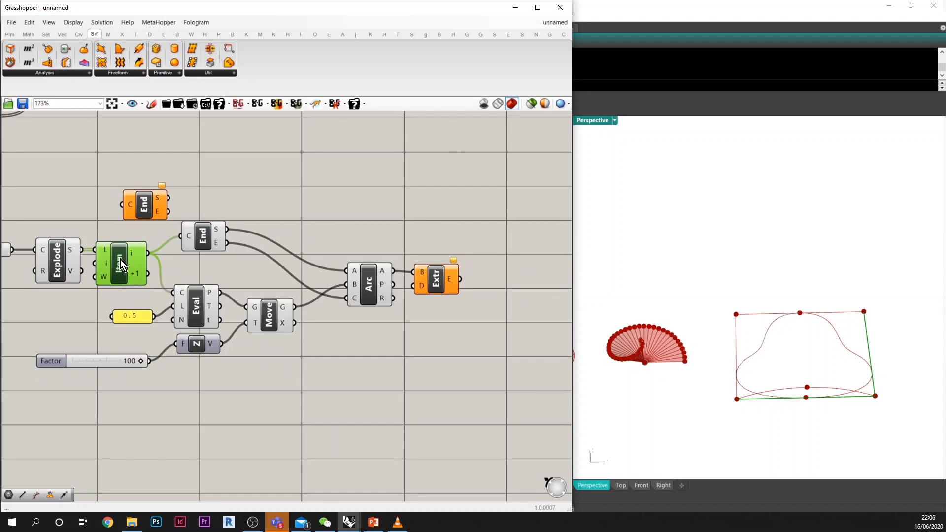
{"action": "left_click_drag", "start_coordinate": [141, 221], "coordinate": [213, 193]}
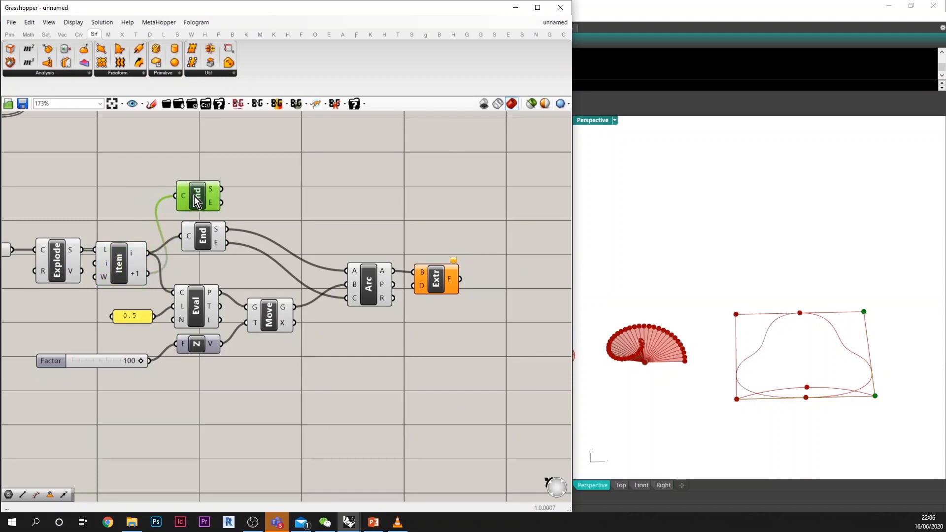
Step: Add a Vector 2Pt component between the second edge's start and end points and connect its vector to Extrude's direction input
{"action": "double_click", "coordinate": [239, 193]}
{"action": "type", "text": "v2"}
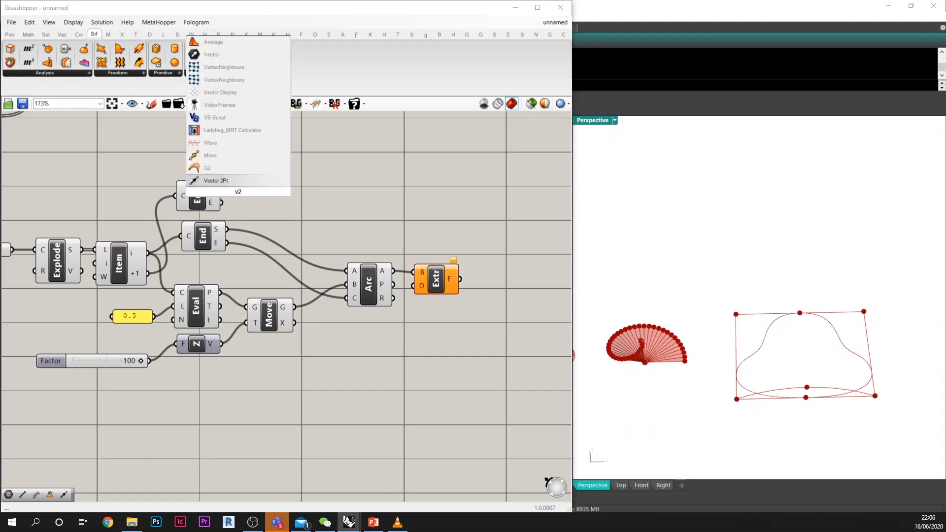
{"action": "key", "text": "Return"}
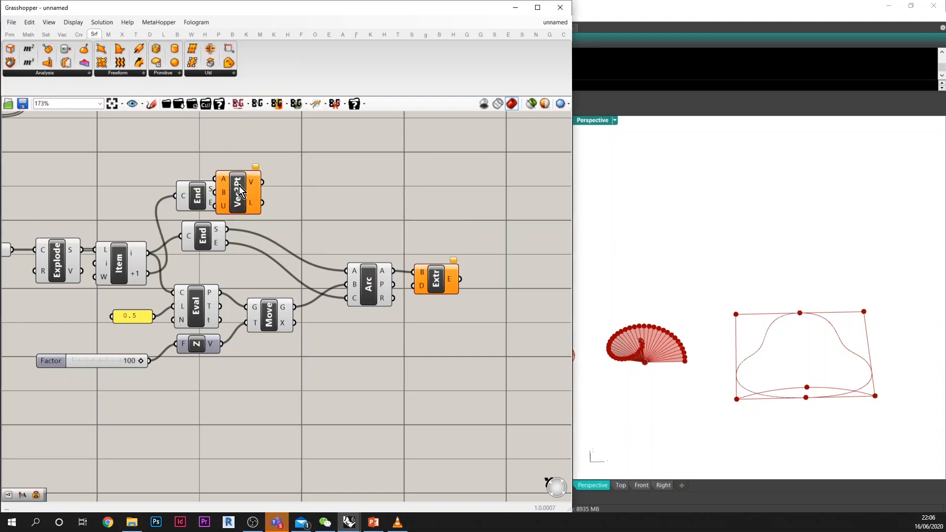
{"action": "left_click_drag", "start_coordinate": [239, 195], "coordinate": [461, 252]}
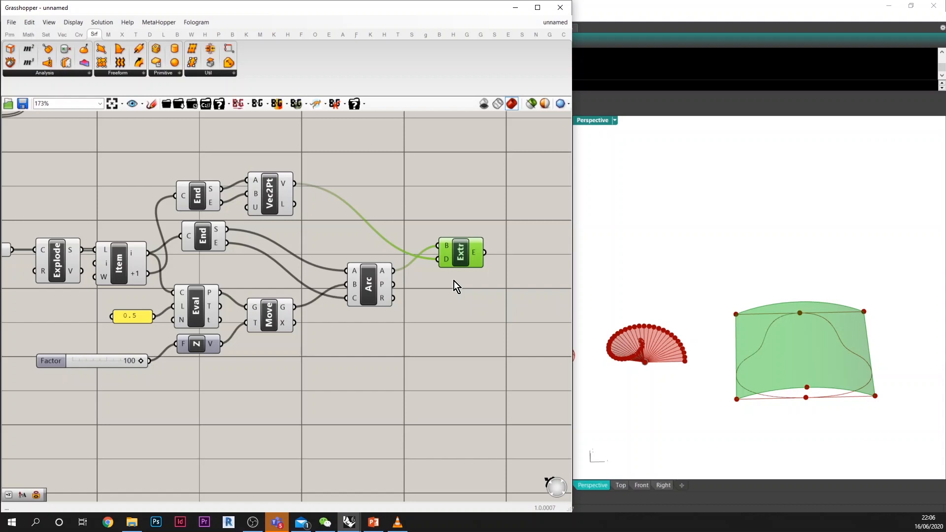
Step: Examine the extruded arched surface above the mirrored curve from several angles in the Perspective viewport
{"action": "right_click_drag", "start_coordinate": [773, 389], "coordinate": [676, 341]}
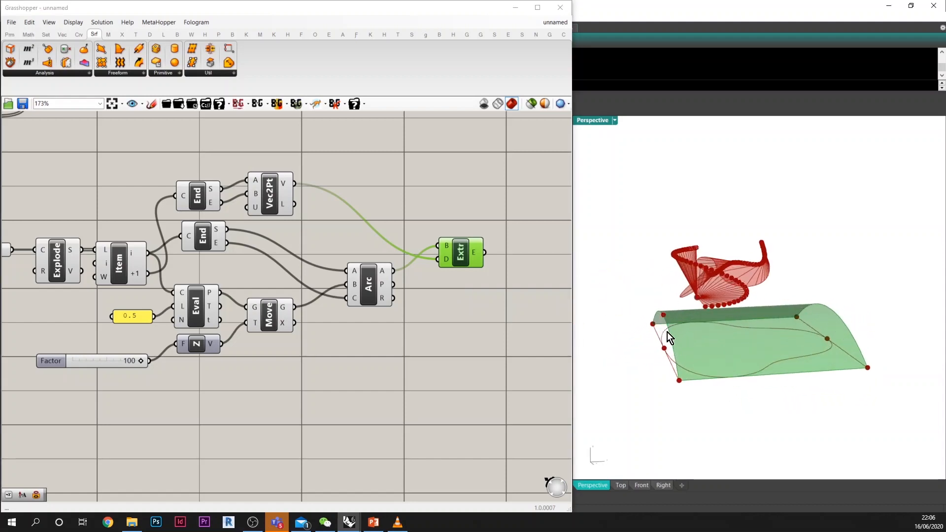
{"action": "scroll", "coordinate": [787, 353], "scroll_direction": "up", "scroll_amount": 5}
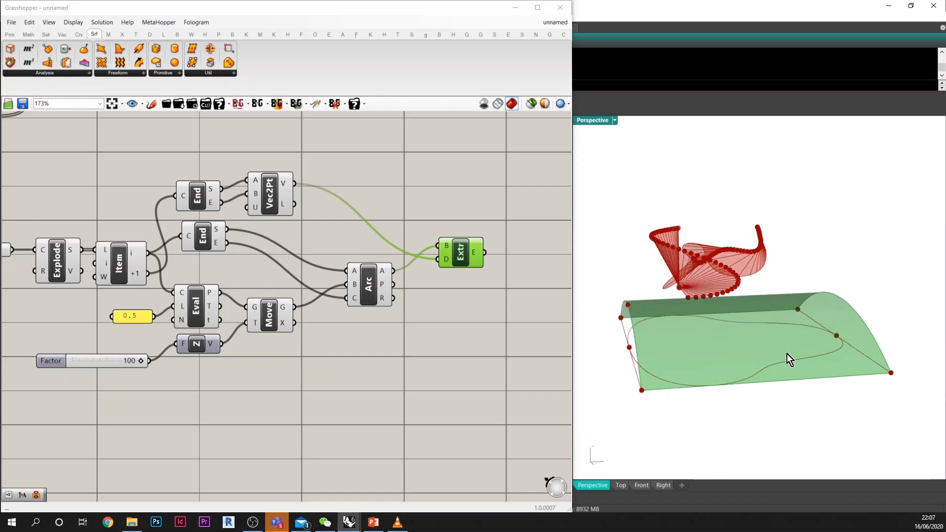
{"action": "right_click_drag", "start_coordinate": [787, 353], "coordinate": [790, 431]}
{"action": "scroll", "coordinate": [801, 301], "scroll_direction": "down", "scroll_amount": 6}
{"action": "scroll", "coordinate": [774, 414], "scroll_direction": "up", "scroll_amount": 2}
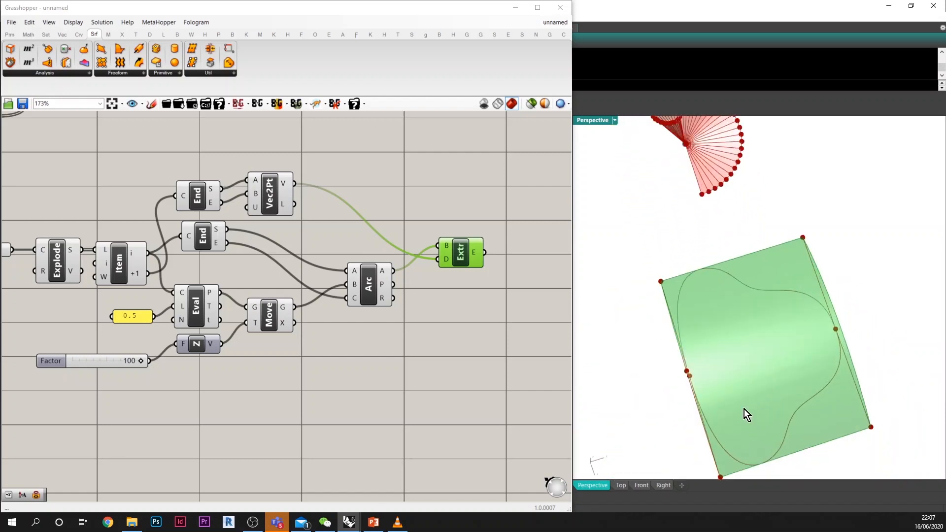
{"action": "right_click_drag", "start_coordinate": [809, 353], "coordinate": [787, 393]}
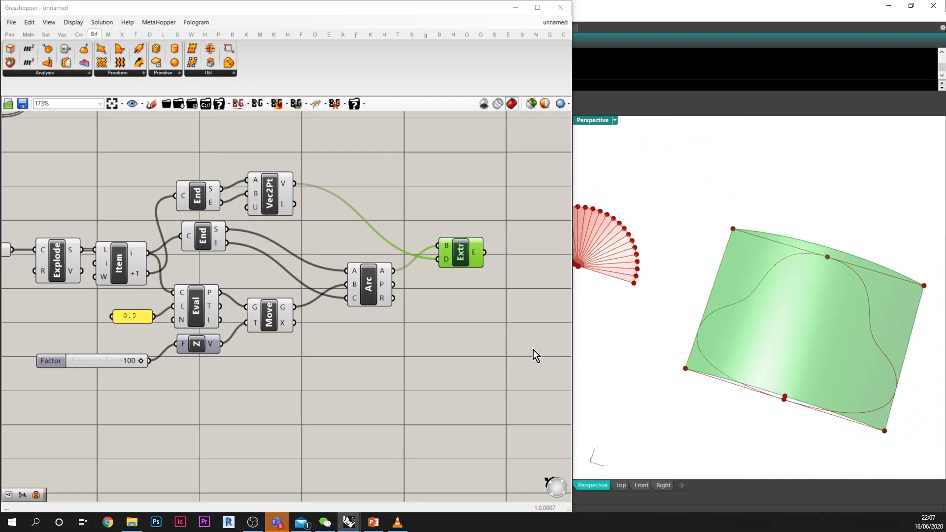
Step: Add a Project component for projecting curves onto a Brep near the Extrude component
{"action": "scroll", "coordinate": [535, 355], "scroll_direction": "down", "scroll_amount": 3}
{"action": "double_click", "coordinate": [481, 353]}
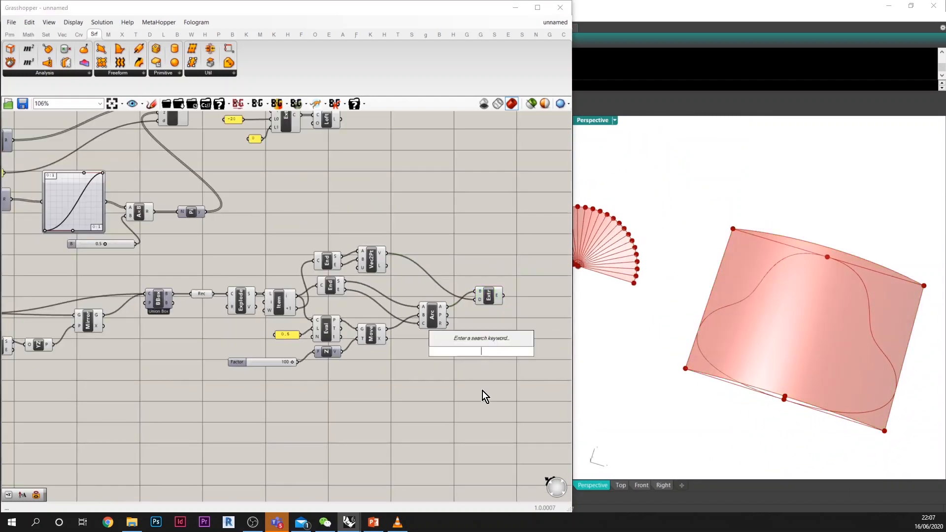
{"action": "type", "text": "project"}
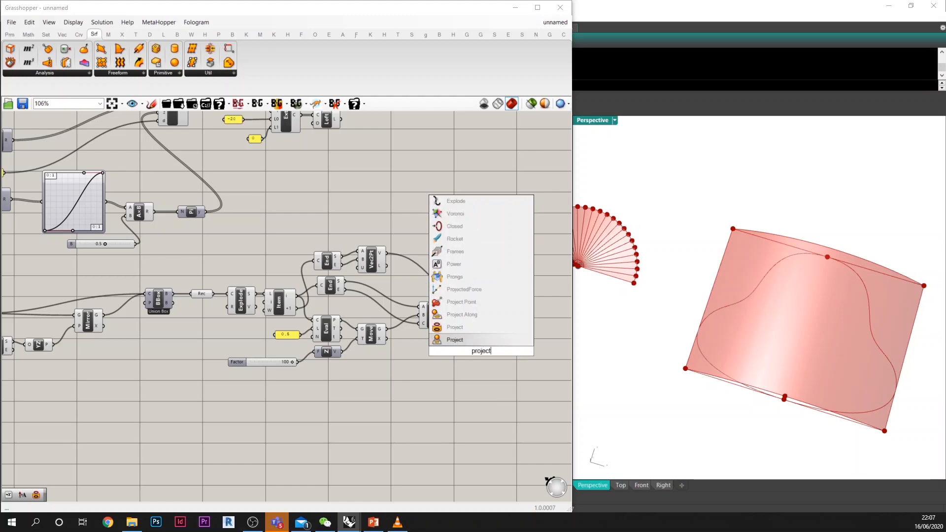
{"action": "left_click", "coordinate": [466, 340]}
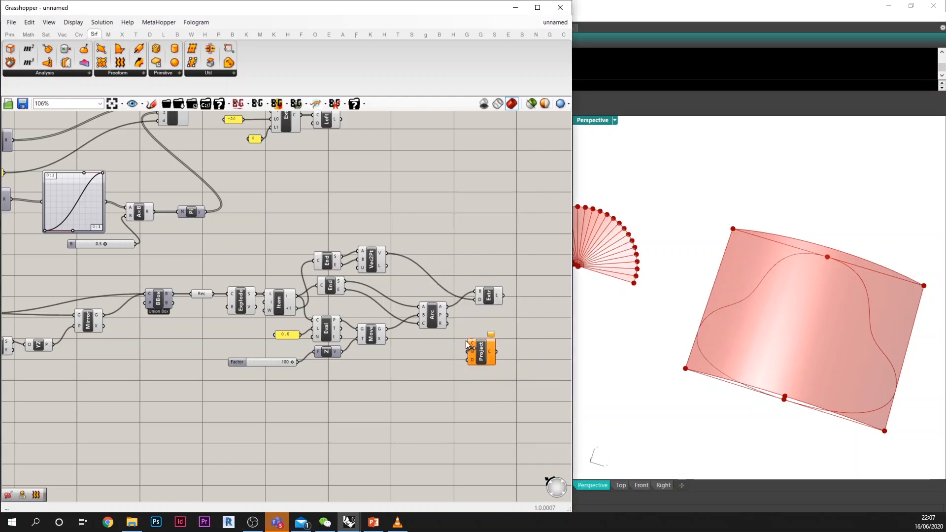
Step: Connect Extrude's output to Project's Brep input and place Project beyond Extrude at the end of the definition
{"action": "scroll", "coordinate": [500, 321], "scroll_direction": "down", "scroll_amount": 4}
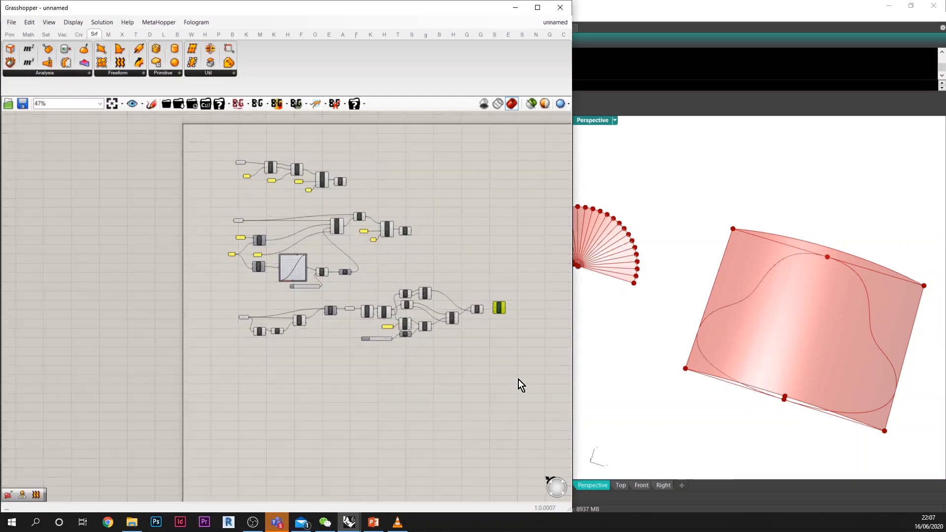
{"action": "left_click_drag", "start_coordinate": [521, 380], "coordinate": [193, 291]}
{"action": "left_click_drag", "start_coordinate": [411, 305], "coordinate": [374, 359]}
{"action": "left_click", "coordinate": [428, 325]}
{"action": "scroll", "coordinate": [435, 358], "scroll_direction": "up", "scroll_amount": 6}
{"action": "scroll", "coordinate": [446, 372], "scroll_direction": "up", "scroll_amount": 2}
{"action": "left_click", "coordinate": [458, 378]}
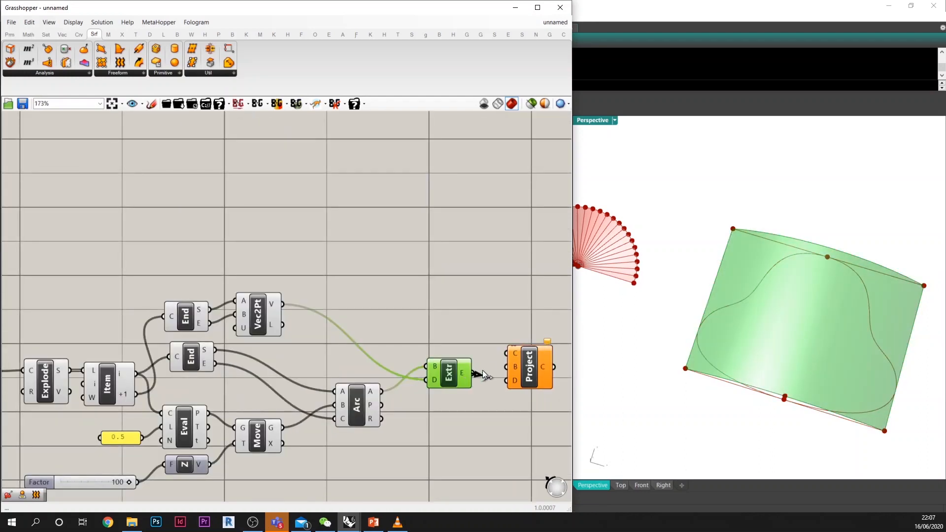
{"action": "left_click_drag", "start_coordinate": [483, 373], "coordinate": [543, 339]}
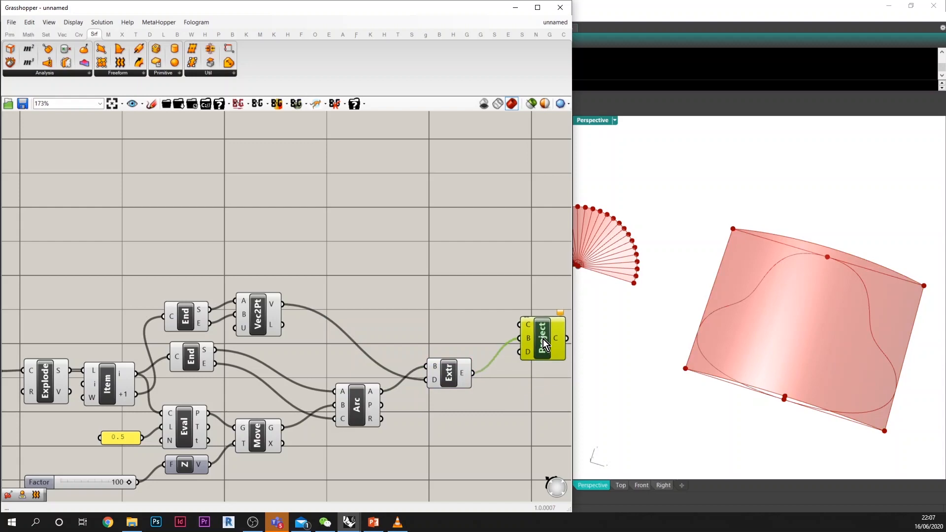
Step: Place two Geometry parameters above Mirror, feeding one from the original curve and the other from Mirror's geometry output
{"action": "scroll", "coordinate": [498, 309], "scroll_direction": "down", "scroll_amount": 3}
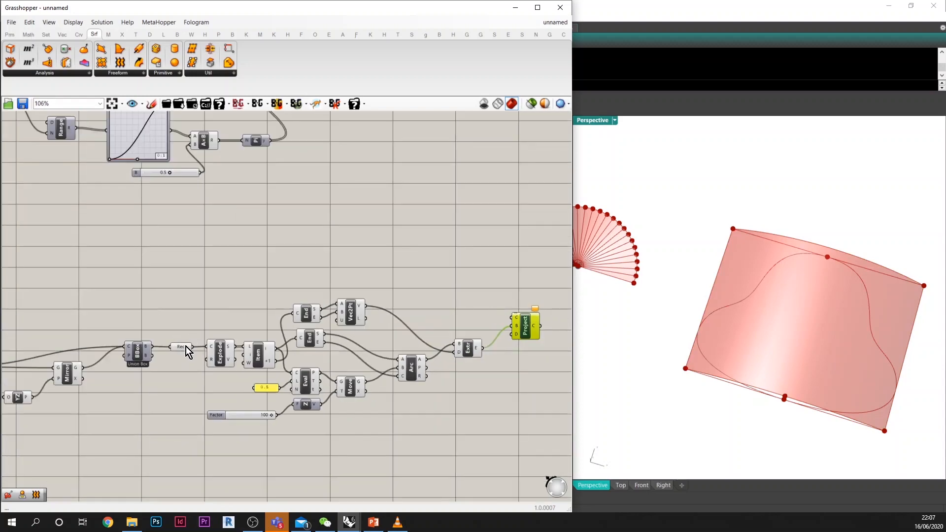
{"action": "scroll", "coordinate": [165, 374], "scroll_direction": "down", "scroll_amount": 1}
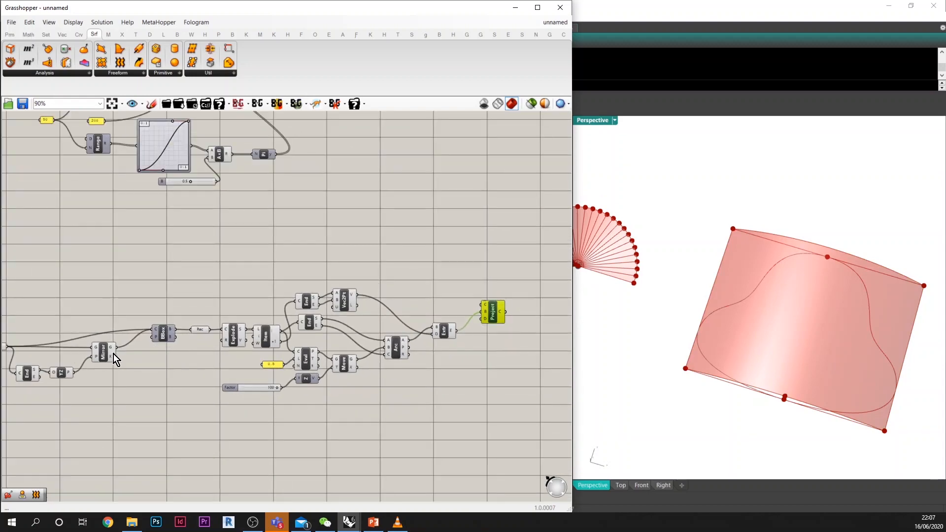
{"action": "left_click", "coordinate": [106, 354]}
{"action": "right_click_drag", "start_coordinate": [103, 361], "coordinate": [149, 358]}
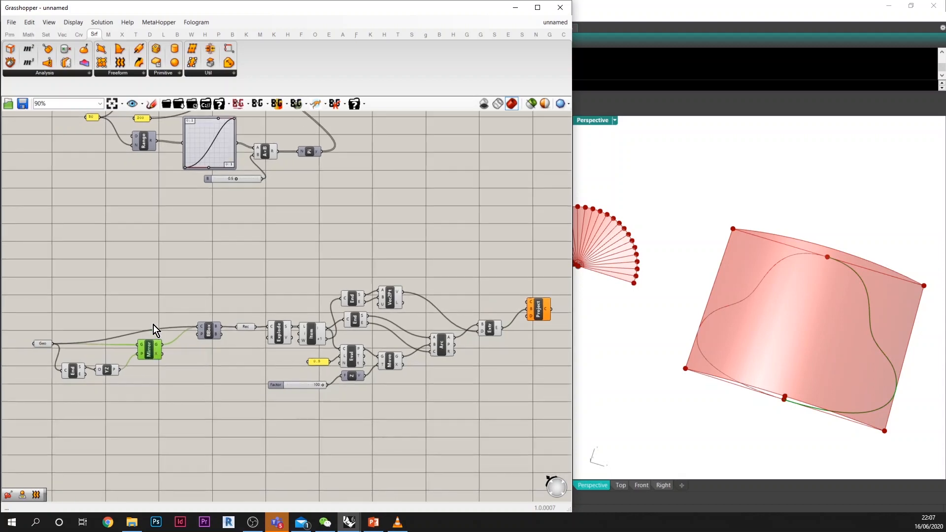
{"action": "double_click", "coordinate": [152, 306]}
{"action": "type", "text": "g"}
{"action": "key", "text": "Return"}
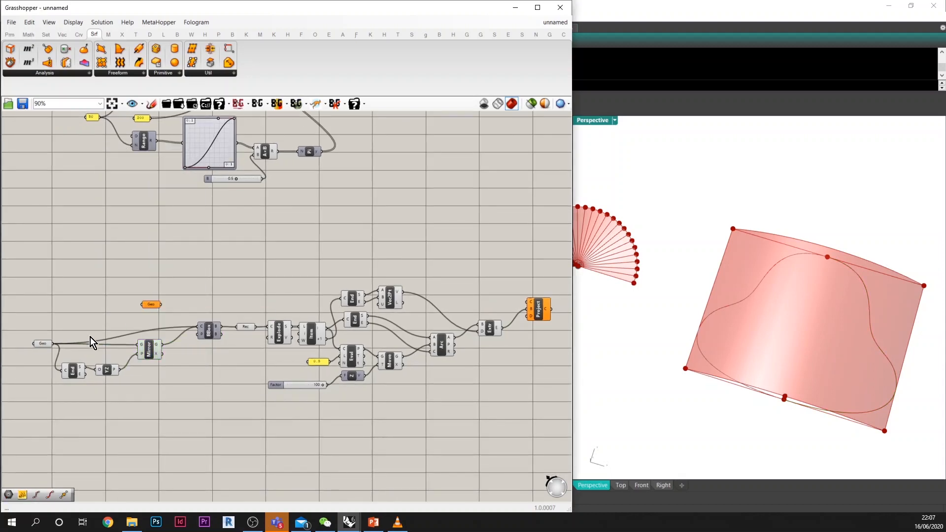
{"action": "left_click_drag", "start_coordinate": [49, 343], "coordinate": [173, 272]}
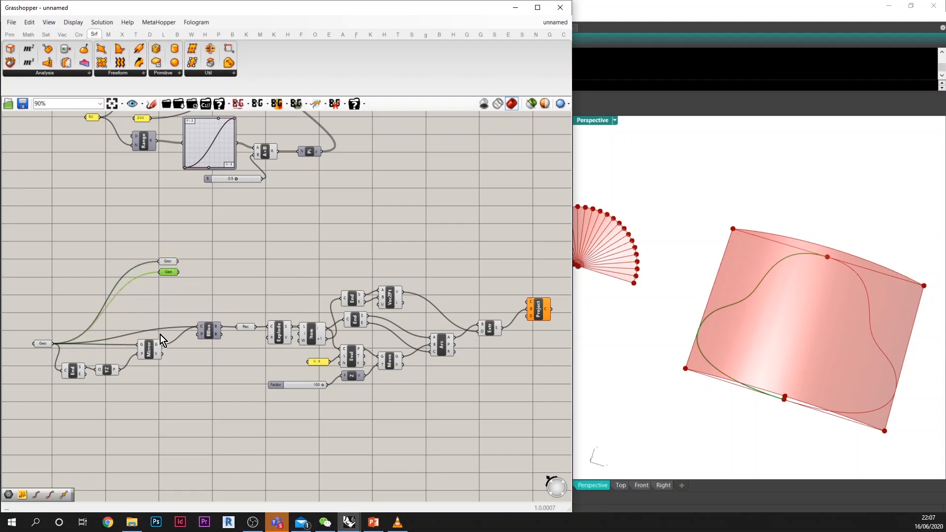
{"action": "left_click_drag", "start_coordinate": [166, 305], "coordinate": [161, 274]}
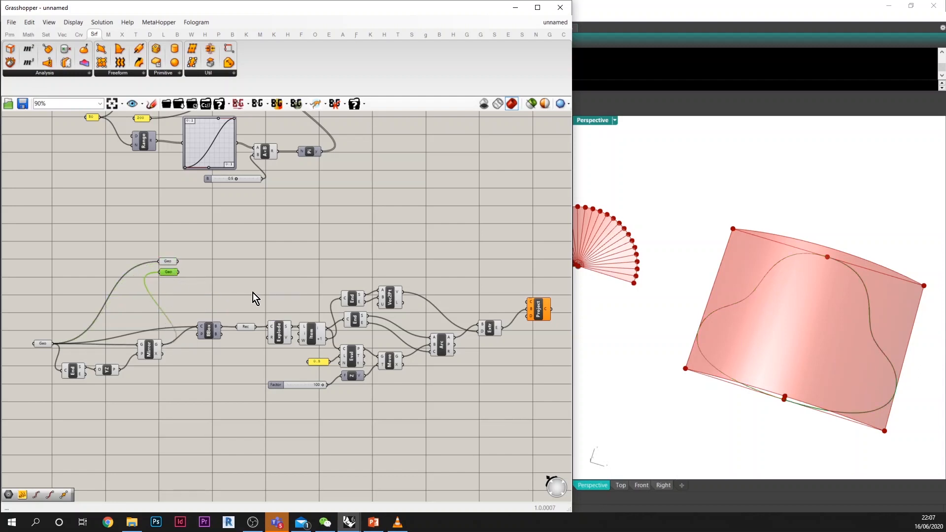
Step: Connect both Geometry parameters together to Project's curve input
{"action": "right_click_drag", "start_coordinate": [269, 293], "coordinate": [214, 292]}
{"action": "left_click_drag", "start_coordinate": [483, 309], "coordinate": [486, 285]}
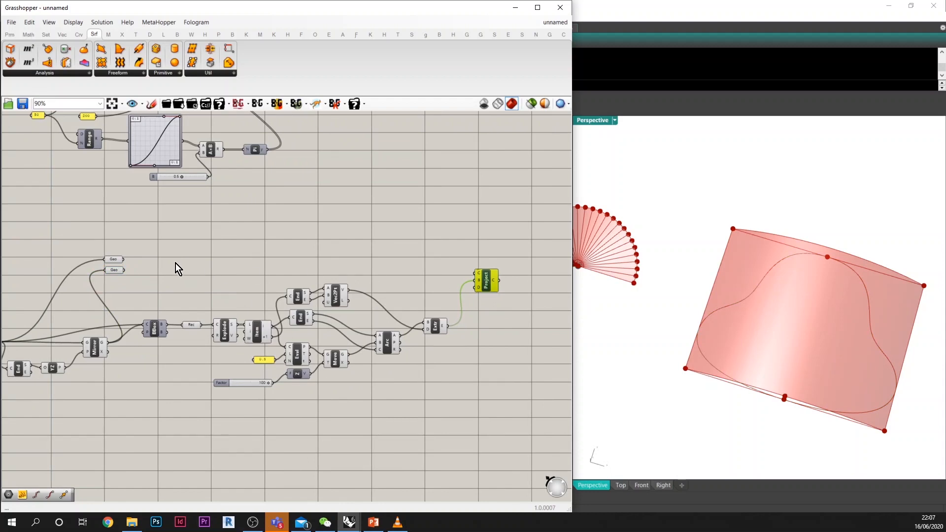
{"action": "left_click_drag", "start_coordinate": [123, 259], "coordinate": [476, 274]}
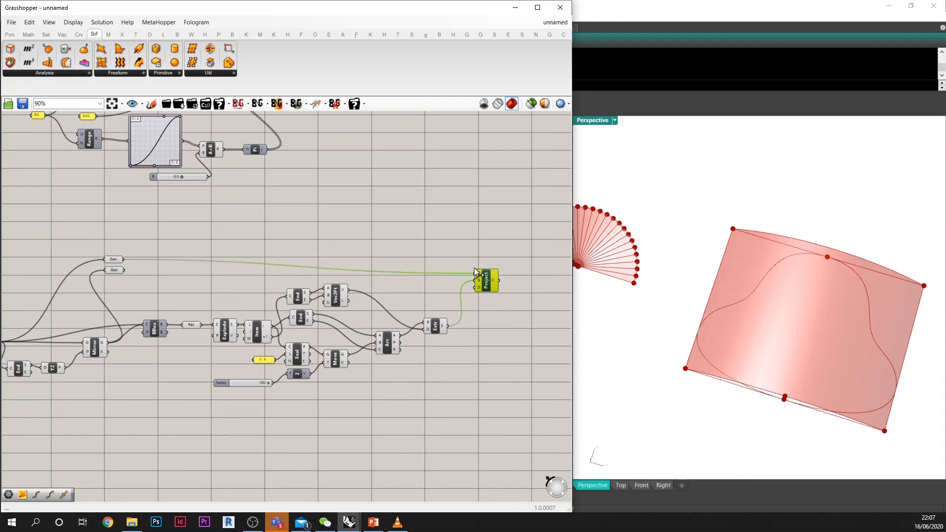
{"action": "left_click", "coordinate": [128, 270]}
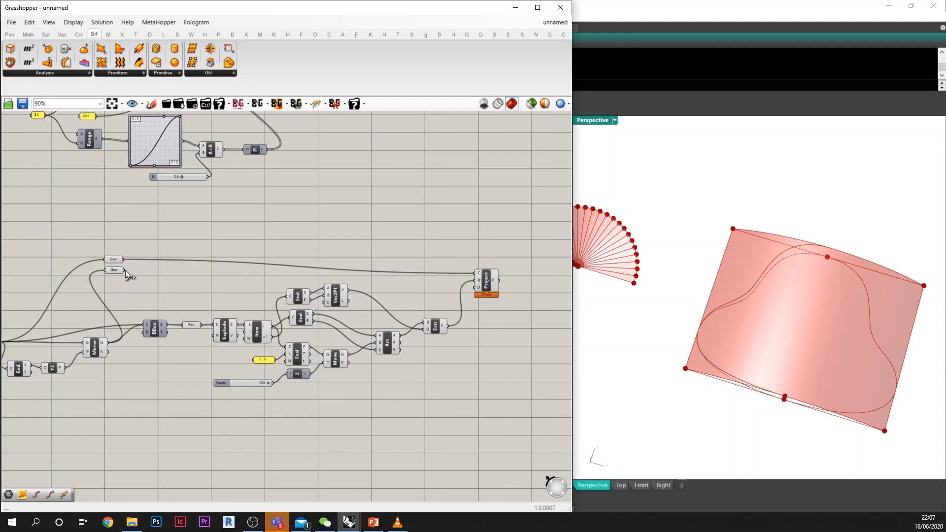
{"action": "left_click_drag", "start_coordinate": [125, 270], "coordinate": [491, 277]}
Step: Examine the projected curves on the arched surface from several angles in the Perspective viewport
{"action": "right_click_drag", "start_coordinate": [799, 352], "coordinate": [837, 300]}
{"action": "scroll", "coordinate": [832, 294], "scroll_direction": "up", "scroll_amount": 4}
{"action": "right_click_drag", "start_coordinate": [482, 302], "coordinate": [443, 306]}
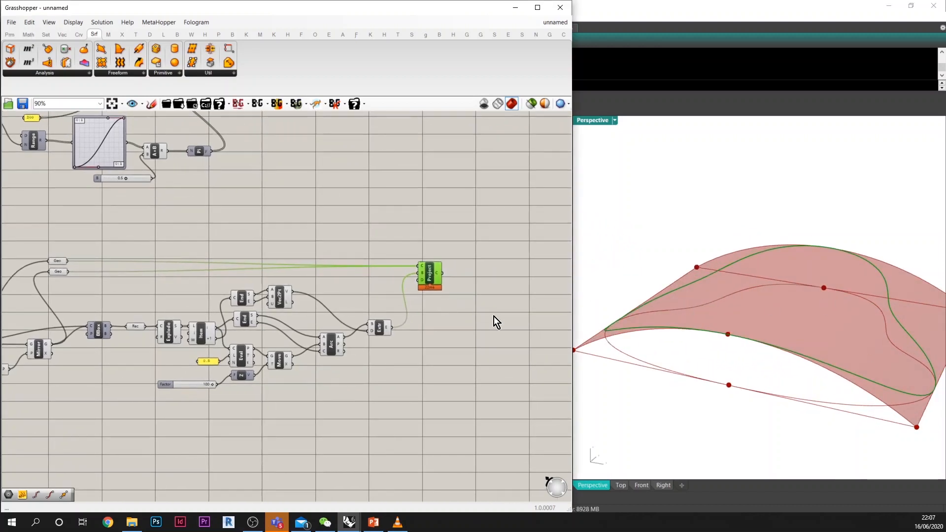
{"action": "right_click_drag", "start_coordinate": [697, 345], "coordinate": [784, 394]}
{"action": "scroll", "coordinate": [790, 296], "scroll_direction": "down", "scroll_amount": 4}
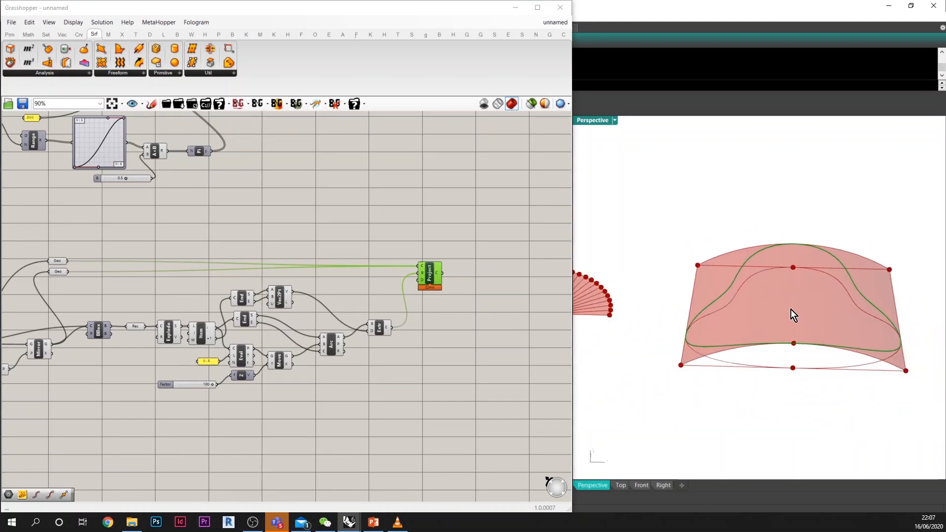
{"action": "right_click_drag", "start_coordinate": [791, 310], "coordinate": [793, 346]}
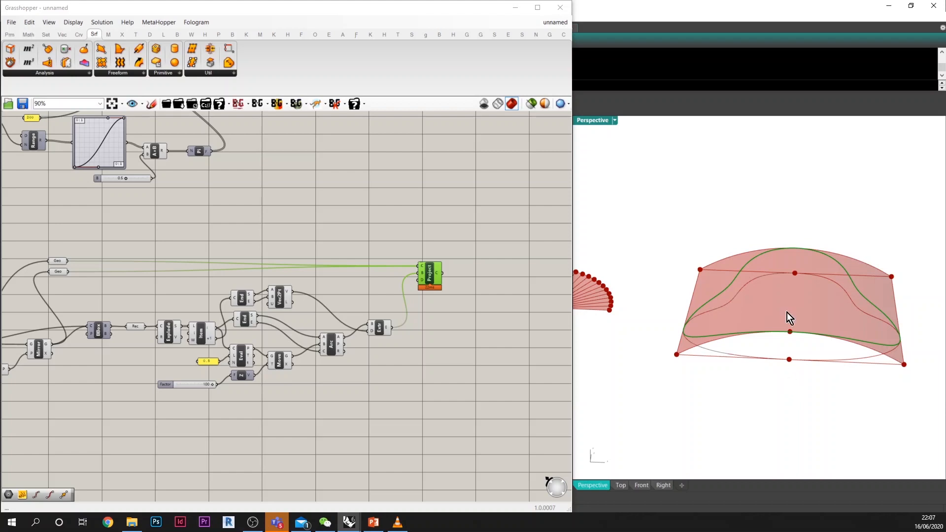
{"action": "right_click_drag", "start_coordinate": [760, 375], "coordinate": [796, 390]}
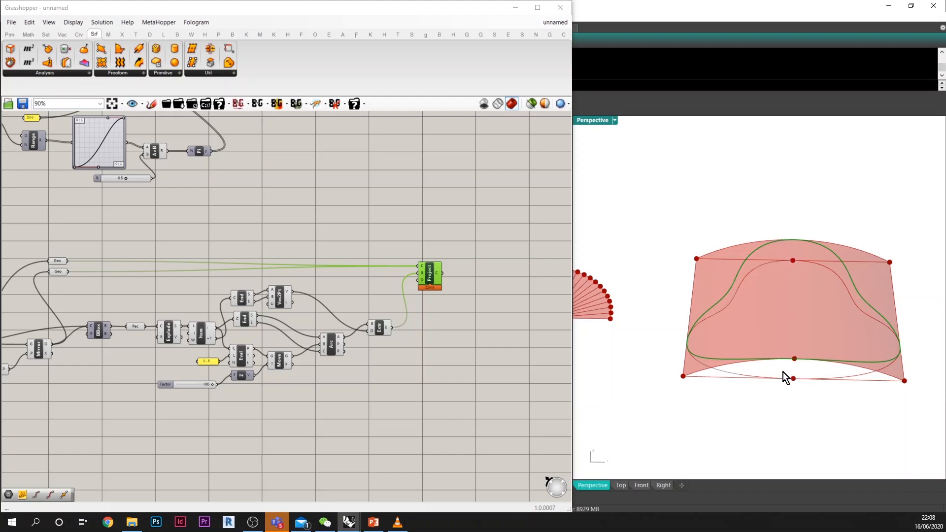
{"action": "scroll", "coordinate": [740, 372], "scroll_direction": "up", "scroll_amount": 3}
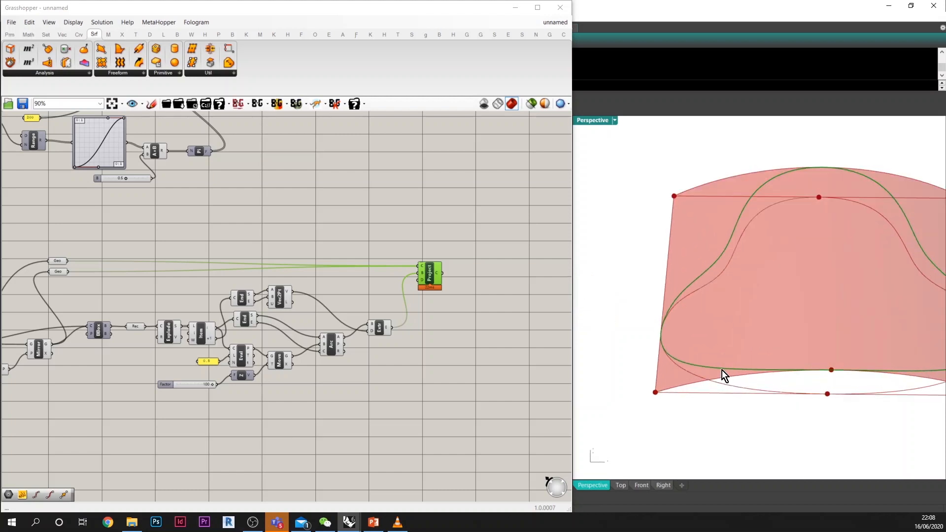
{"action": "scroll", "coordinate": [678, 260], "scroll_direction": "down", "scroll_amount": 3}
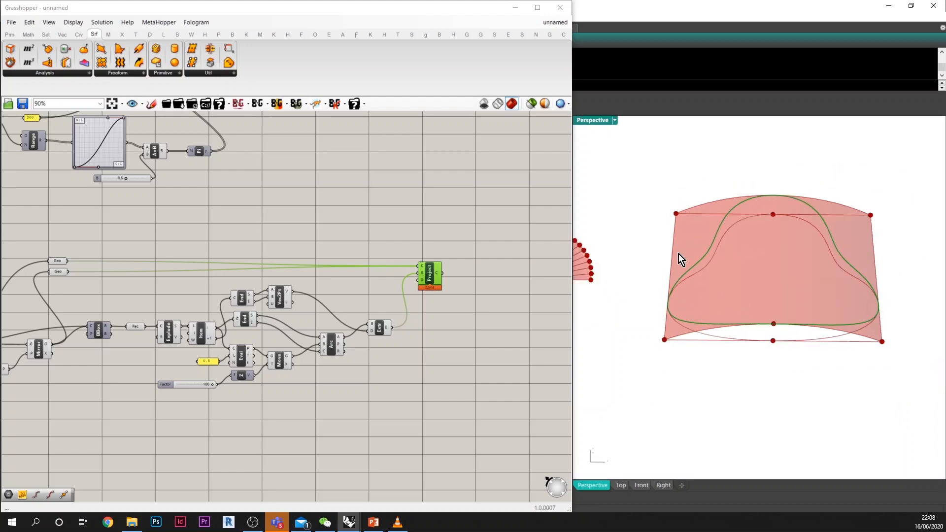
{"action": "scroll", "coordinate": [853, 308], "scroll_direction": "up", "scroll_amount": 1}
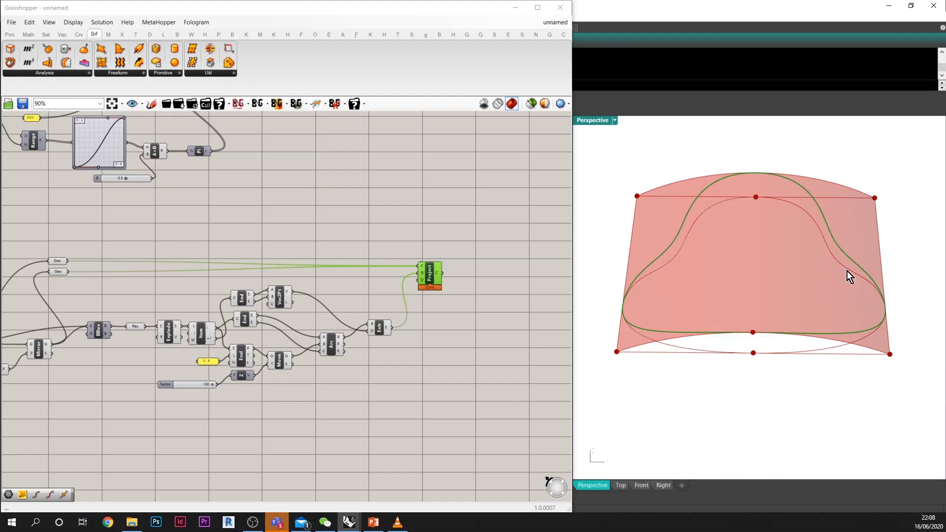
{"action": "right_click_drag", "start_coordinate": [849, 277], "coordinate": [745, 348]}
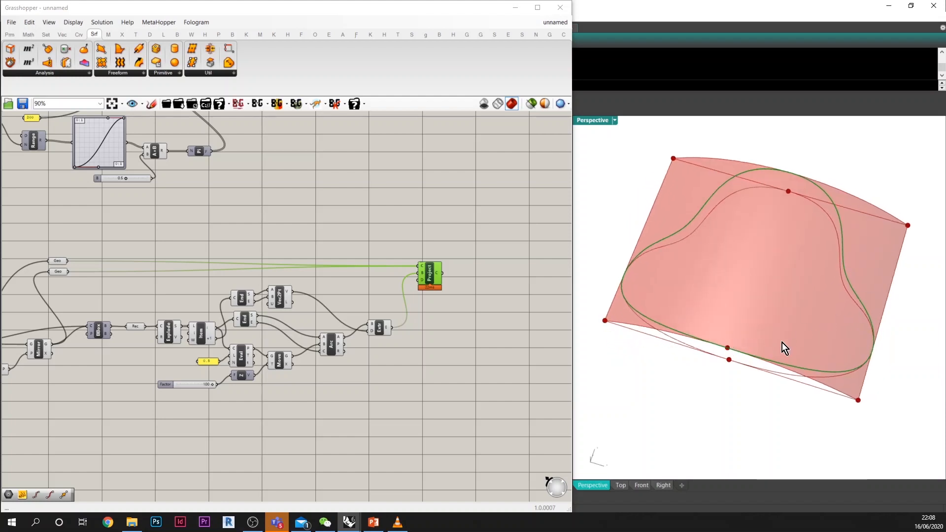
{"action": "right_click_drag", "start_coordinate": [815, 330], "coordinate": [812, 301]}
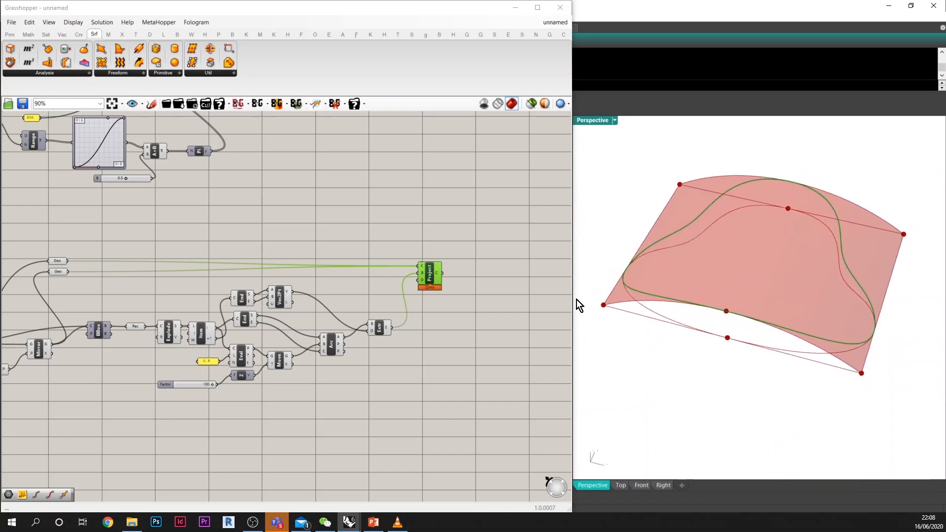
Step: Add a Loft component after Project and connect the projected curves to its curve input
{"action": "scroll", "coordinate": [440, 308], "scroll_direction": "up", "scroll_amount": 2}
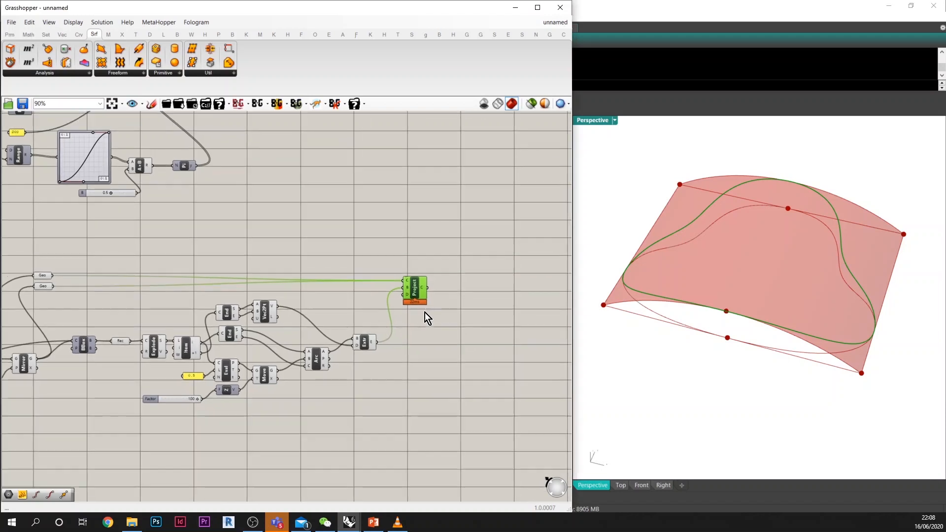
{"action": "left_click", "coordinate": [466, 296]}
{"action": "double_click", "coordinate": [466, 297]}
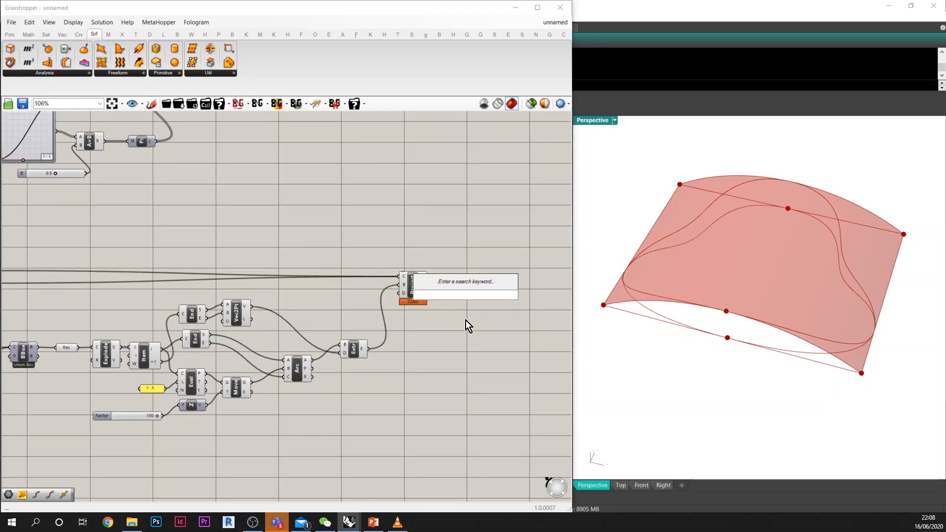
{"action": "type", "text": "loft"}
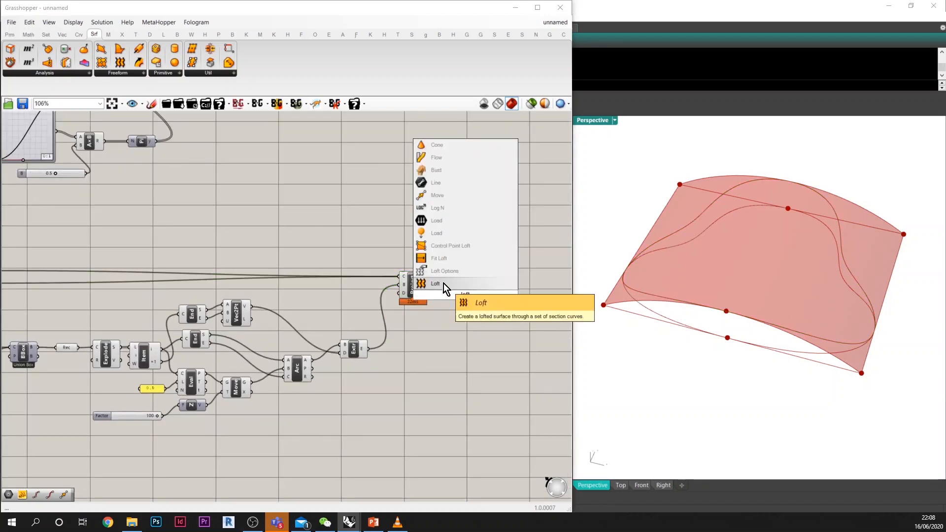
{"action": "left_click", "coordinate": [443, 284]}
{"action": "scroll", "coordinate": [414, 284], "scroll_direction": "up", "scroll_amount": 4}
{"action": "left_click_drag", "start_coordinate": [418, 279], "coordinate": [496, 281]}
Step: Flatten Loft's curve input so both projected curves are lofted together
{"action": "right_click", "coordinate": [484, 282]}
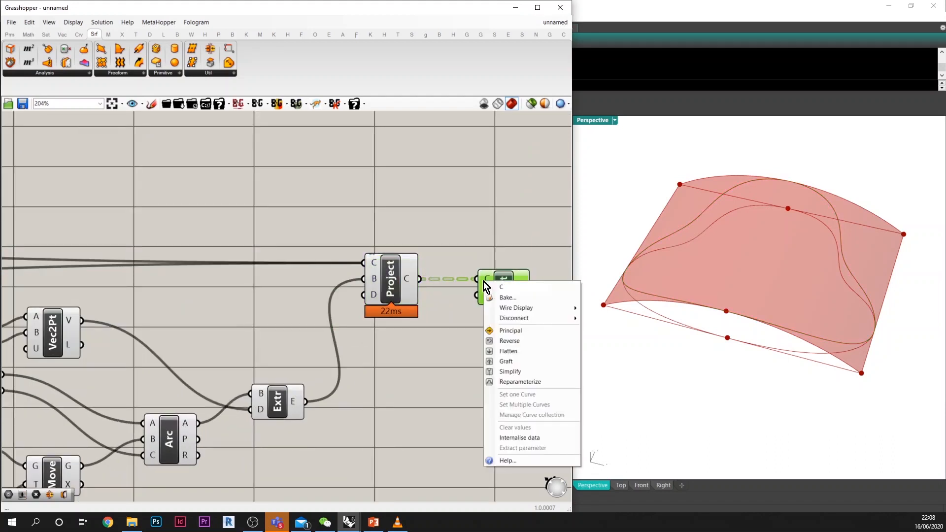
{"action": "left_click", "coordinate": [508, 350]}
{"action": "right_click_drag", "start_coordinate": [748, 313], "coordinate": [784, 301]}
{"action": "right_click_drag", "start_coordinate": [461, 369], "coordinate": [457, 323]}
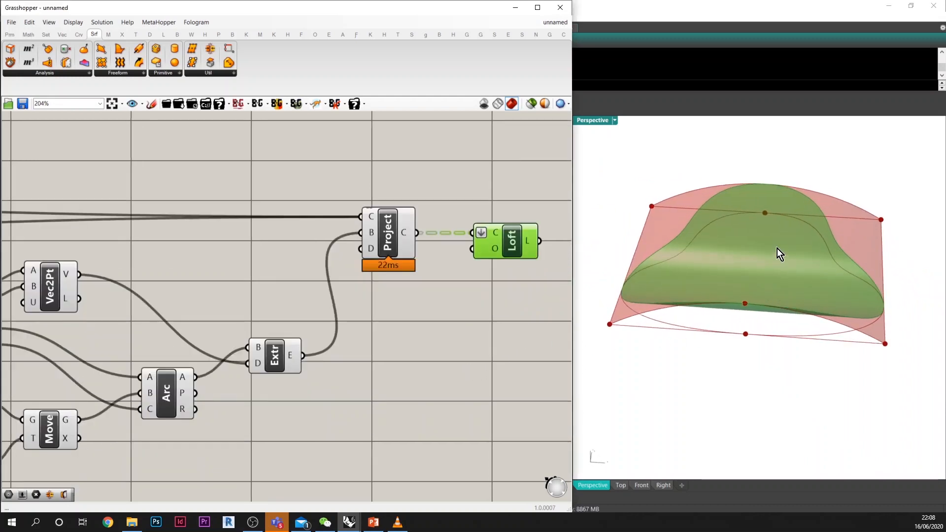
{"action": "right_click_drag", "start_coordinate": [777, 249], "coordinate": [653, 206]}
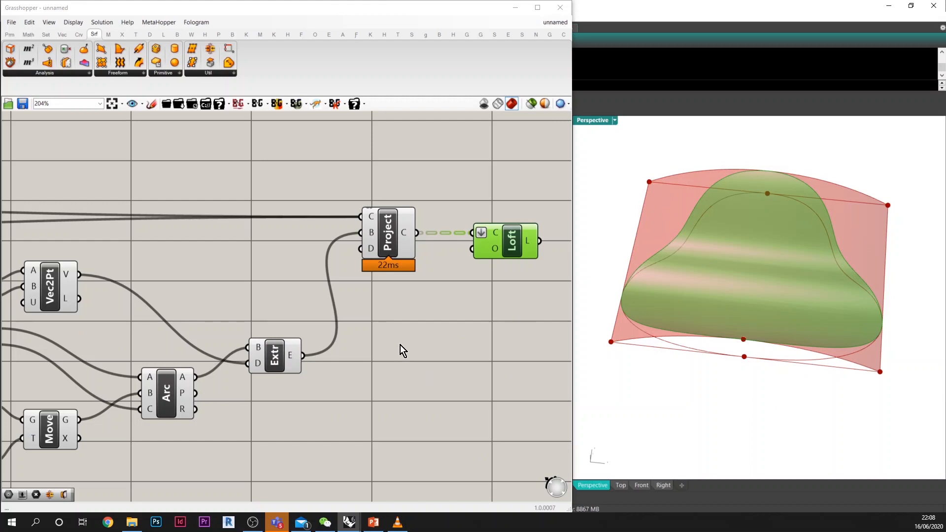
Step: Add a Surface Split component below Loft
{"action": "right_click_drag", "start_coordinate": [401, 345], "coordinate": [407, 329]}
{"action": "double_click", "coordinate": [442, 325]}
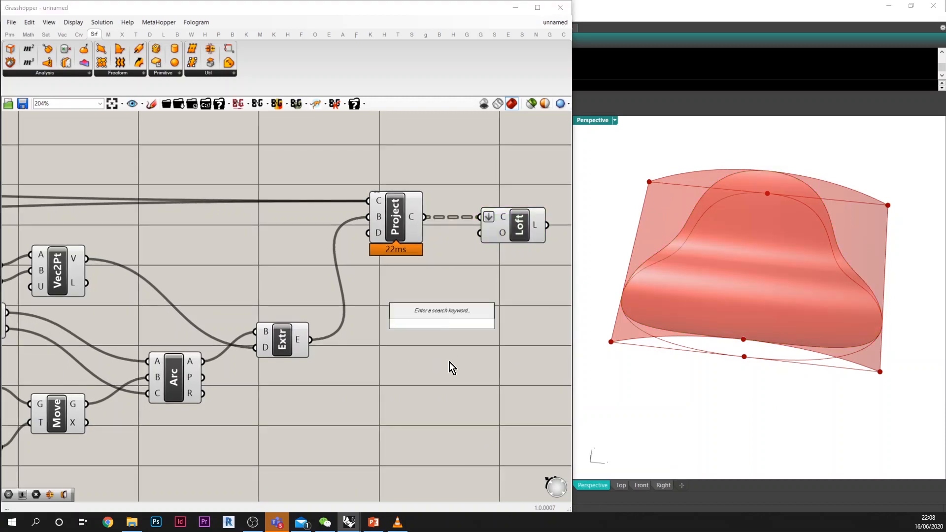
{"action": "type", "text": "split "}
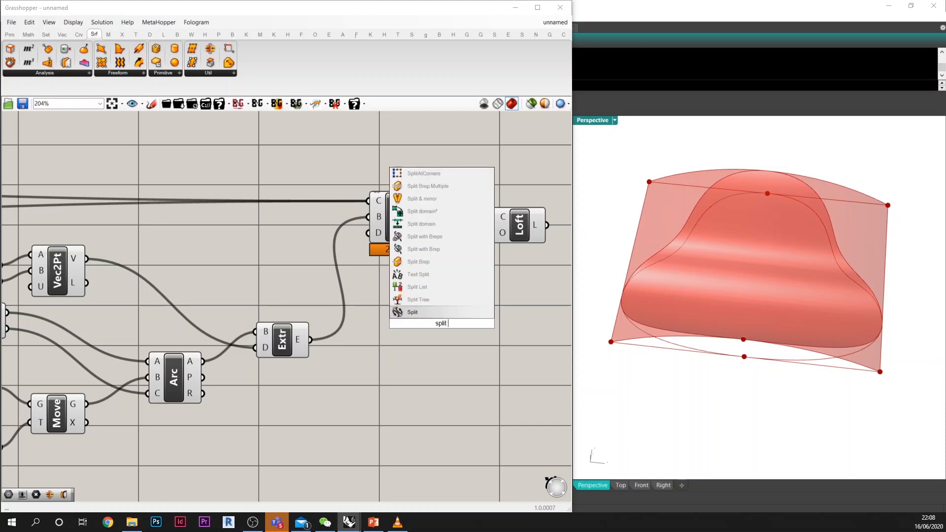
{"action": "type", "text": "sur"}
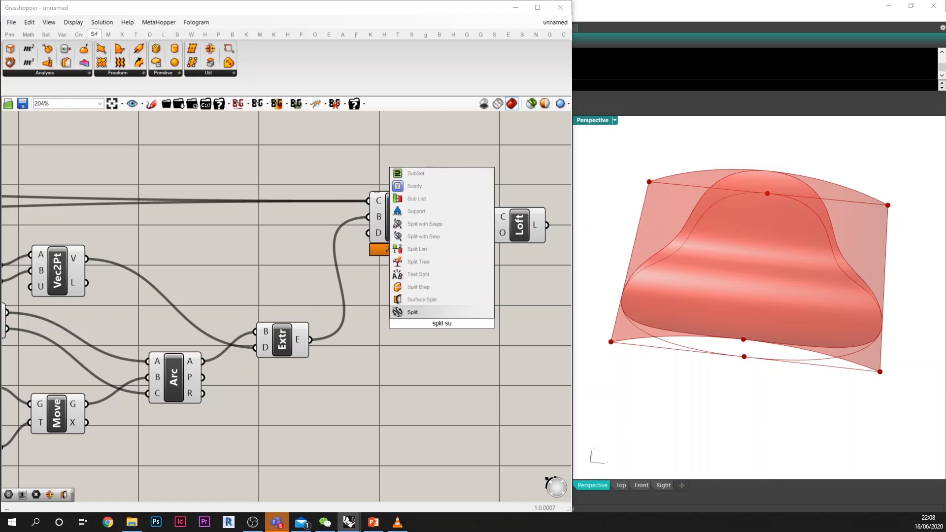
{"action": "left_click", "coordinate": [433, 298]}
Step: Connect Extrude's output to Surface Split's surface input and the projected curves to its curves input
{"action": "left_click", "coordinate": [276, 342]}
{"action": "left_click_drag", "start_coordinate": [311, 340], "coordinate": [481, 340]}
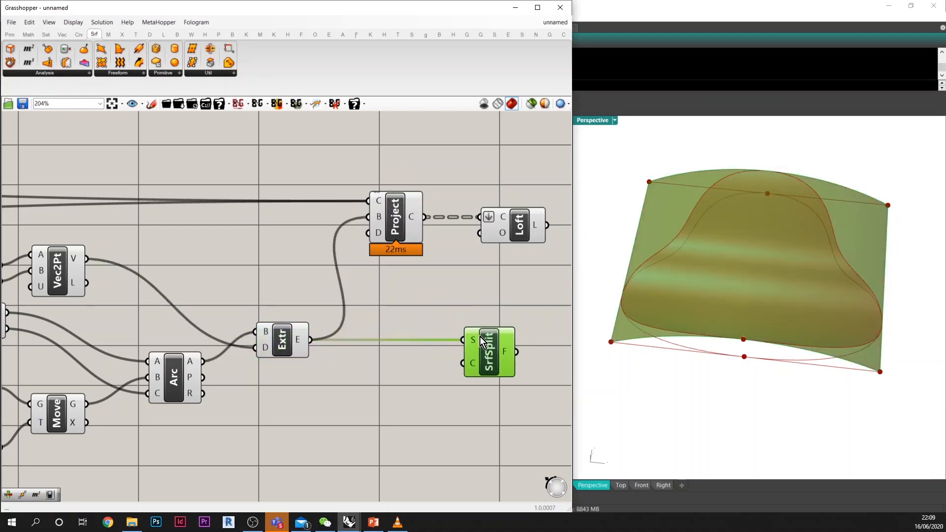
{"action": "left_click_drag", "start_coordinate": [425, 216], "coordinate": [465, 362]}
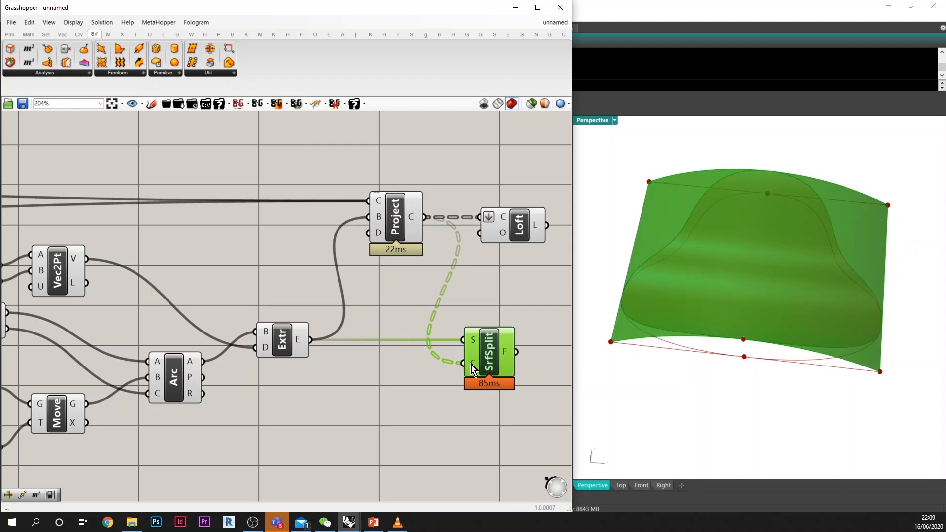
Step: Flatten Surface Split's curves input so both projected curves cut the surface together
{"action": "right_click", "coordinate": [471, 364]}
{"action": "left_click", "coordinate": [495, 396]}
{"action": "right_click_drag", "start_coordinate": [514, 353], "coordinate": [368, 357]}
{"action": "right_click_drag", "start_coordinate": [453, 335], "coordinate": [448, 286]}
{"action": "double_click", "coordinate": [465, 308]}
{"action": "left_click", "coordinate": [461, 330]}
{"action": "left_click", "coordinate": [380, 299]}
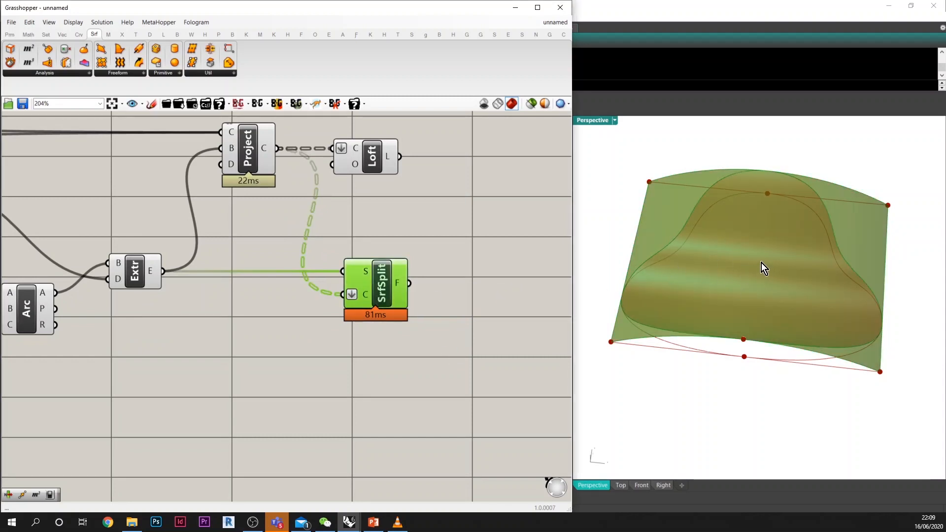
Step: Add an Area component after Surface Split and connect the split fragments to its geometry input
{"action": "double_click", "coordinate": [462, 304]}
{"action": "type", "text": "a"}
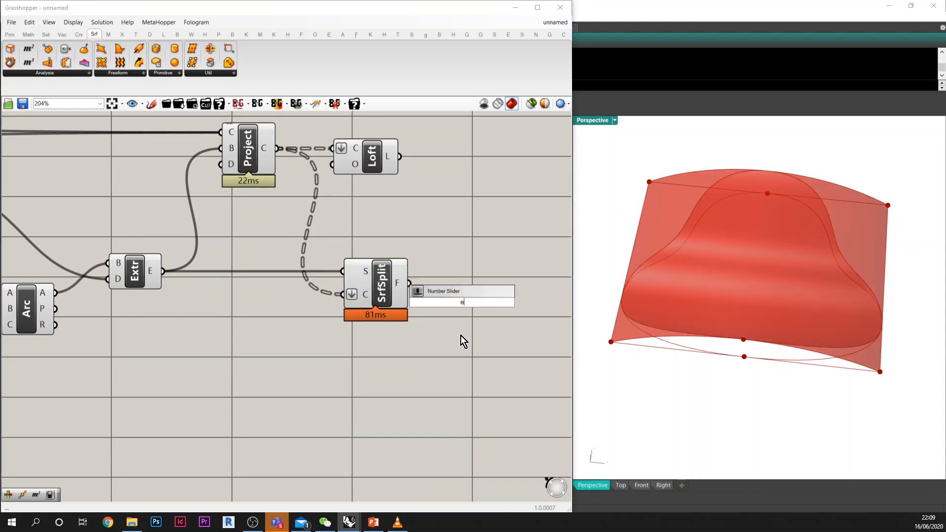
{"action": "type", "text": "re"}
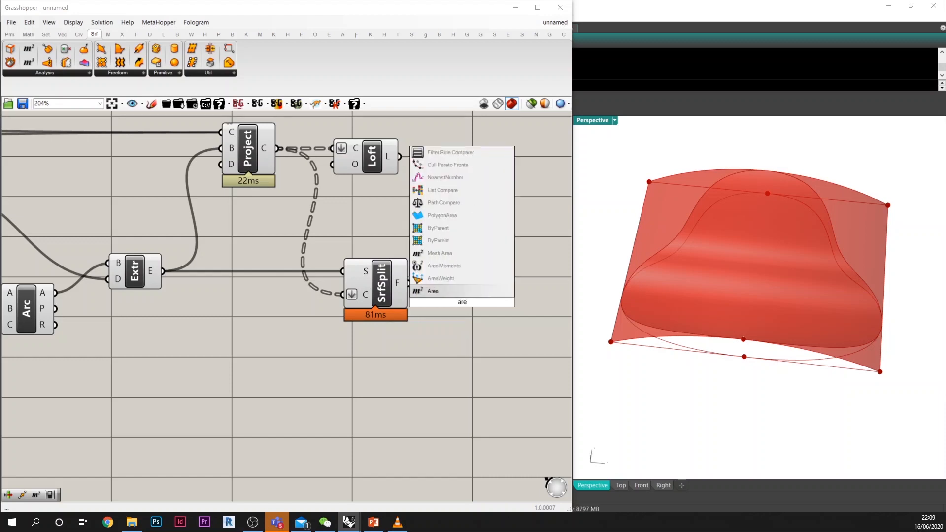
{"action": "left_click", "coordinate": [441, 294]}
{"action": "left_click_drag", "start_coordinate": [408, 283], "coordinate": [468, 282]}
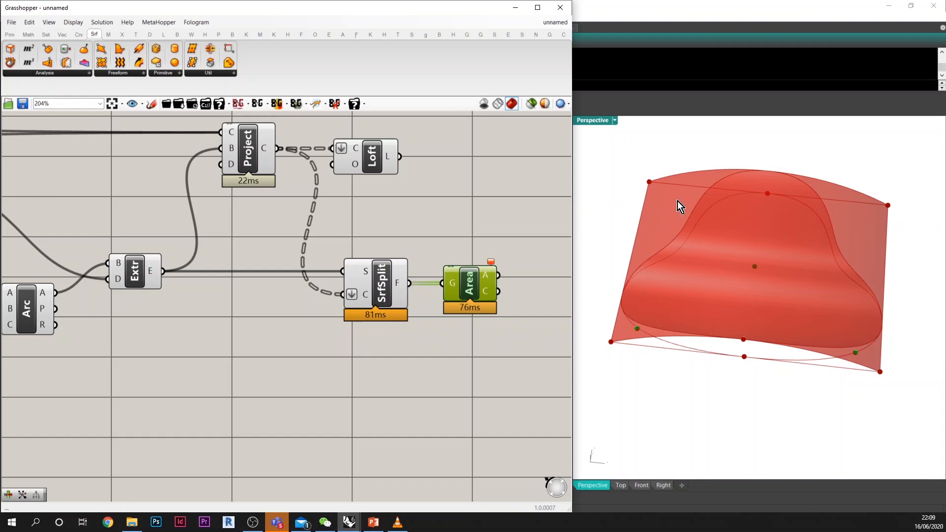
{"action": "right_click_drag", "start_coordinate": [678, 201], "coordinate": [685, 218]}
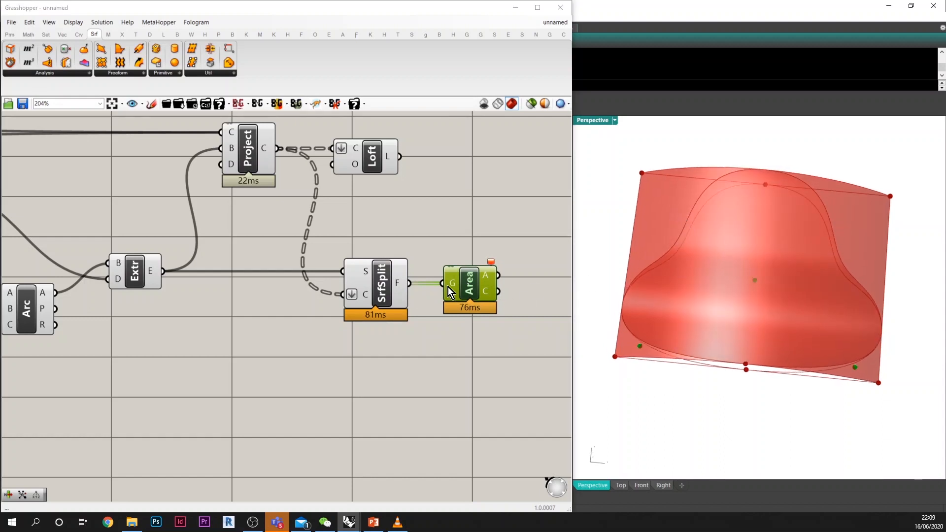
Step: Duplicate the Area component directly below the original
{"action": "left_click_drag", "start_coordinate": [474, 291], "coordinate": [471, 332]}
{"action": "key", "text": "ctrl+c"}
{"action": "key", "text": "ctrl+v"}
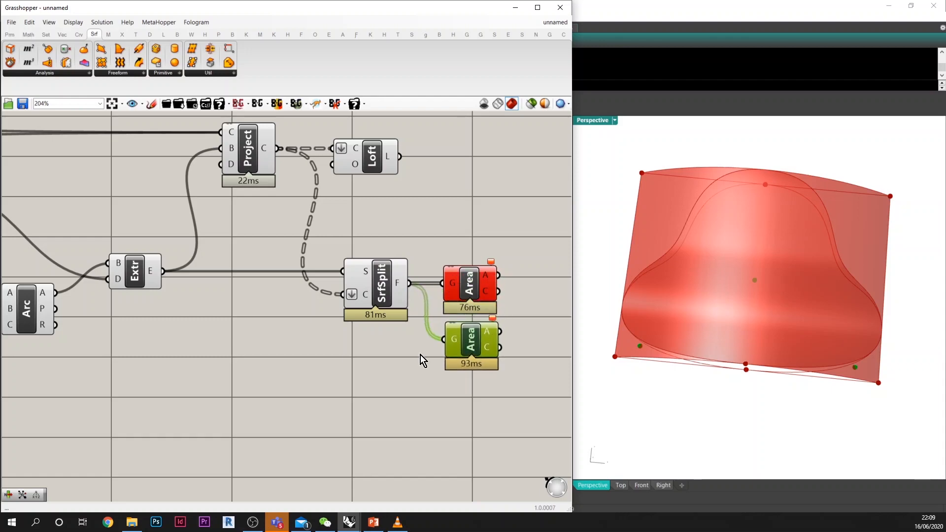
Step: Duplicate the bounding box's Rectangle parameter and check its geometry with the selected-only preview
{"action": "scroll", "coordinate": [441, 303], "scroll_direction": "down", "scroll_amount": 3}
{"action": "scroll", "coordinate": [459, 303], "scroll_direction": "down", "scroll_amount": 3}
{"action": "scroll", "coordinate": [130, 283], "scroll_direction": "up", "scroll_amount": 3}
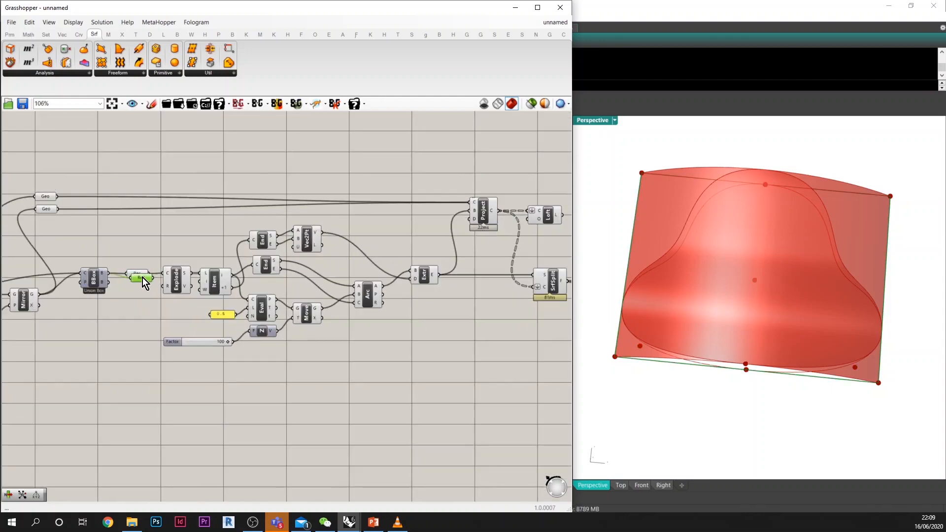
{"action": "left_click", "coordinate": [531, 104]}
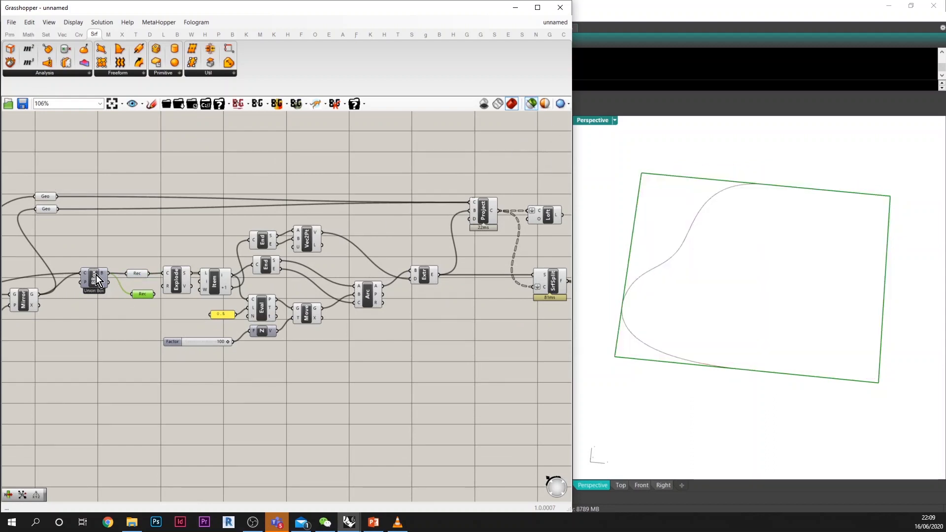
{"action": "left_click", "coordinate": [97, 279]}
{"action": "left_click", "coordinate": [144, 292]}
{"action": "left_click", "coordinate": [528, 105]}
Step: Place the duplicated Rectangle parameter before the second Area component and connect it to that component's geometry input
{"action": "scroll", "coordinate": [144, 320], "scroll_direction": "down", "scroll_amount": 3}
{"action": "left_click_drag", "start_coordinate": [142, 292], "coordinate": [423, 318]}
{"action": "scroll", "coordinate": [398, 312], "scroll_direction": "up", "scroll_amount": 2}
{"action": "scroll", "coordinate": [398, 312], "scroll_direction": "up", "scroll_amount": 2}
{"action": "scroll", "coordinate": [427, 323], "scroll_direction": "up", "scroll_amount": 2}
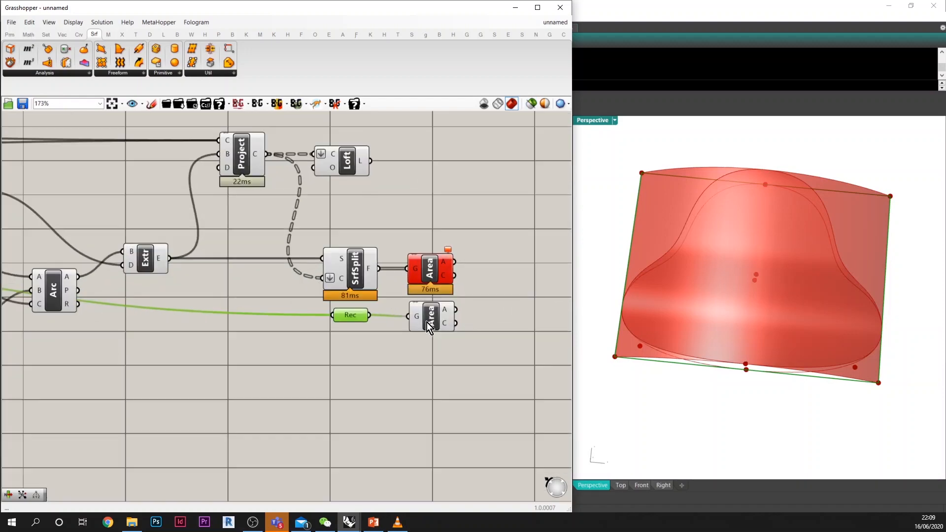
{"action": "left_click", "coordinate": [427, 322]}
Step: Add a Closest Point component with the rectangle's centroid as its point and the split fragments' centroids as its cloud
{"action": "right_click_drag", "start_coordinate": [493, 306], "coordinate": [452, 303]}
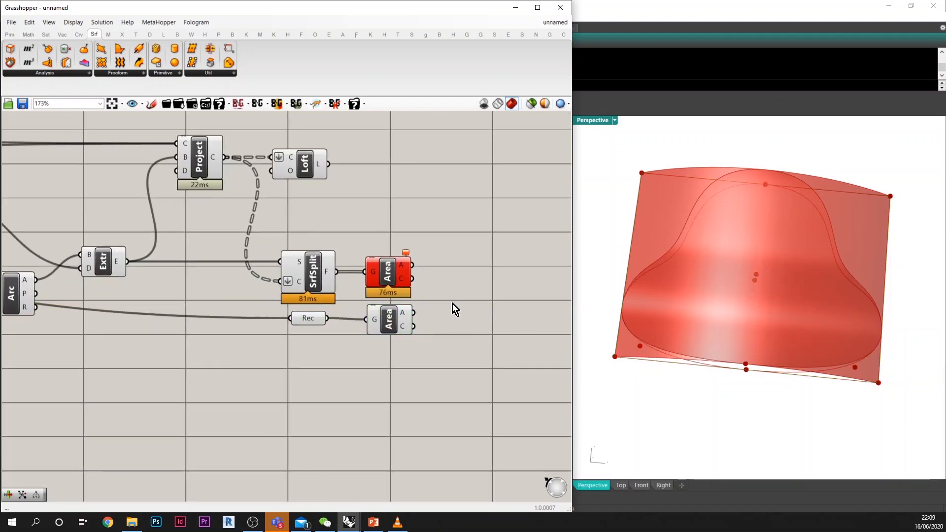
{"action": "double_click", "coordinate": [453, 304]}
{"action": "type", "text": "cp"}
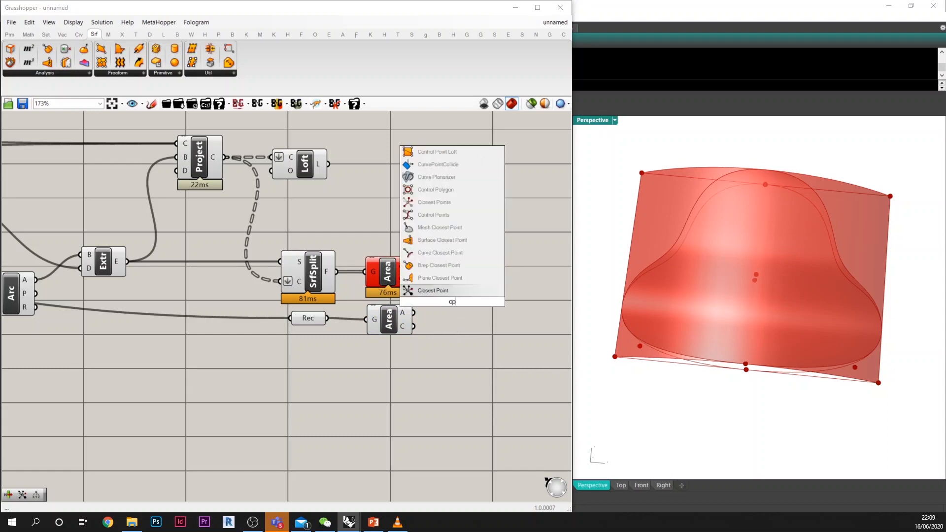
{"action": "left_click", "coordinate": [447, 293]}
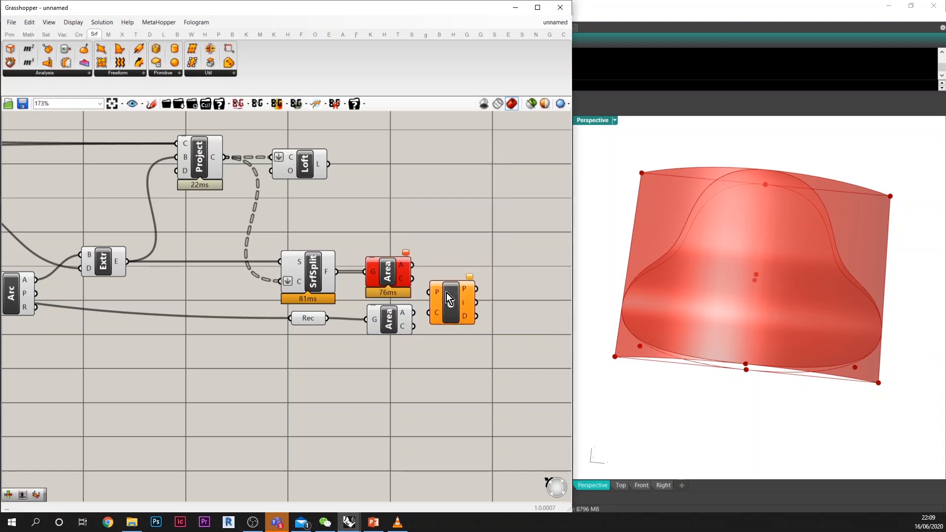
{"action": "left_click", "coordinate": [401, 327]}
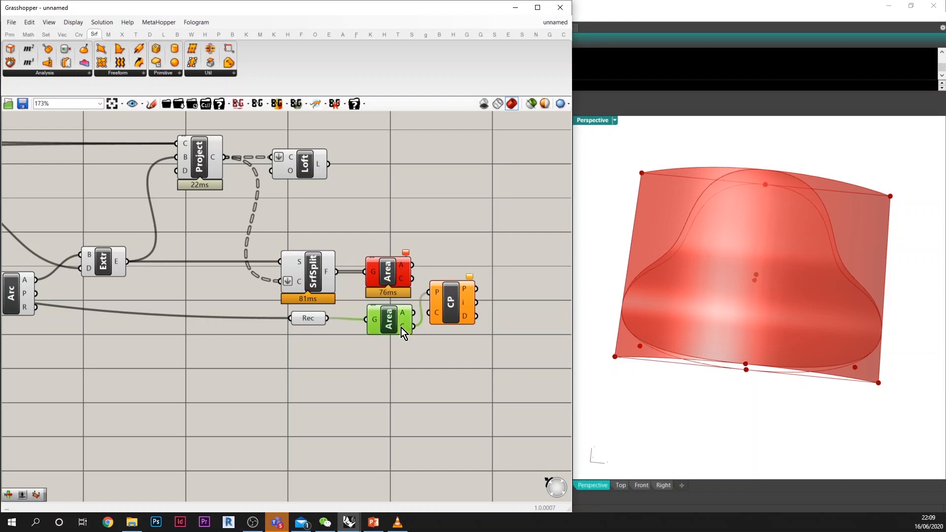
{"action": "left_click_drag", "start_coordinate": [417, 285], "coordinate": [475, 298]}
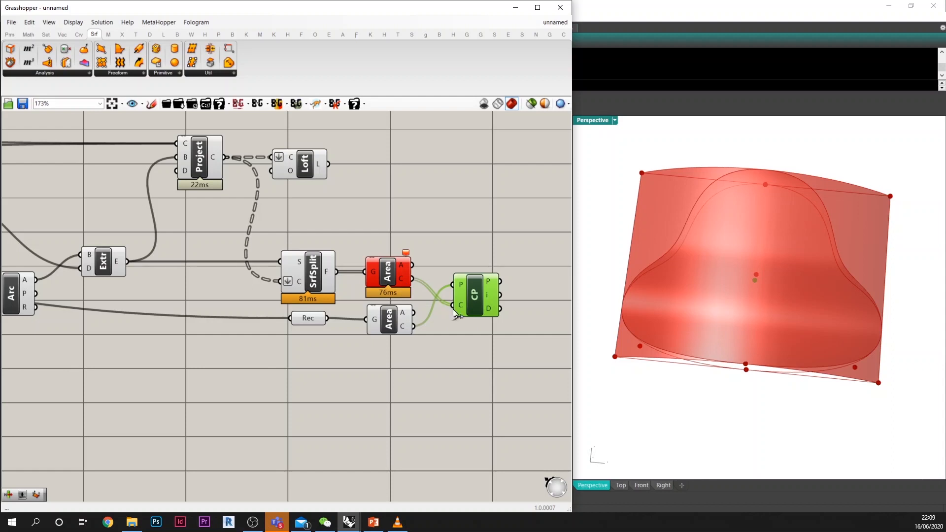
{"action": "left_click", "coordinate": [392, 280]}
{"action": "right_click_drag", "start_coordinate": [731, 303], "coordinate": [793, 262]}
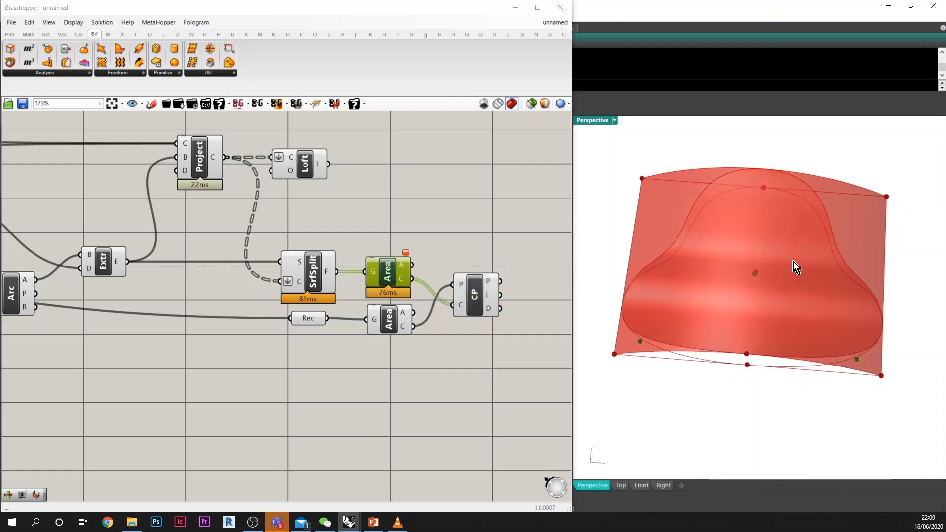
Step: Add a List Item component and connect Surface Split's fragments to its list and Closest Point's index to its index input
{"action": "right_click_drag", "start_coordinate": [424, 288], "coordinate": [393, 345]}
{"action": "double_click", "coordinate": [440, 290]}
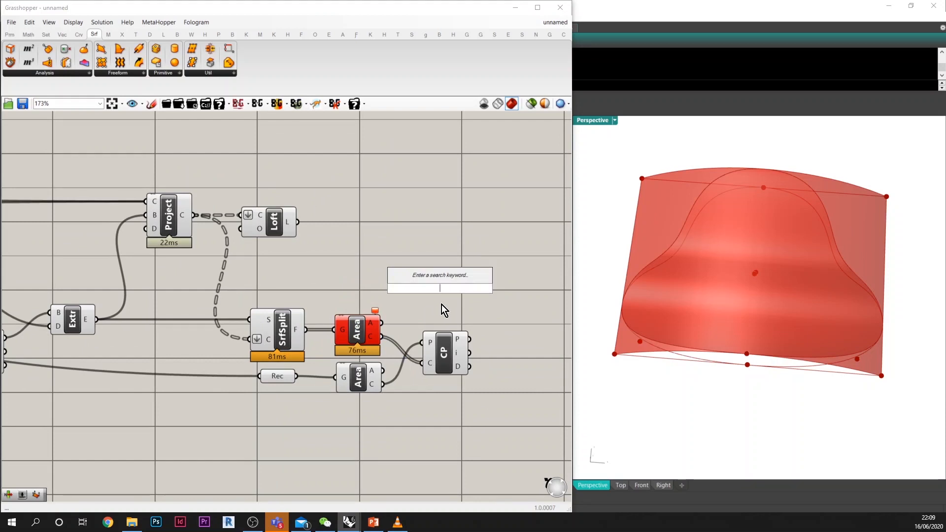
{"action": "type", "text": "li"}
{"action": "key", "text": "Return"}
{"action": "left_click_drag", "start_coordinate": [470, 352], "coordinate": [520, 289]}
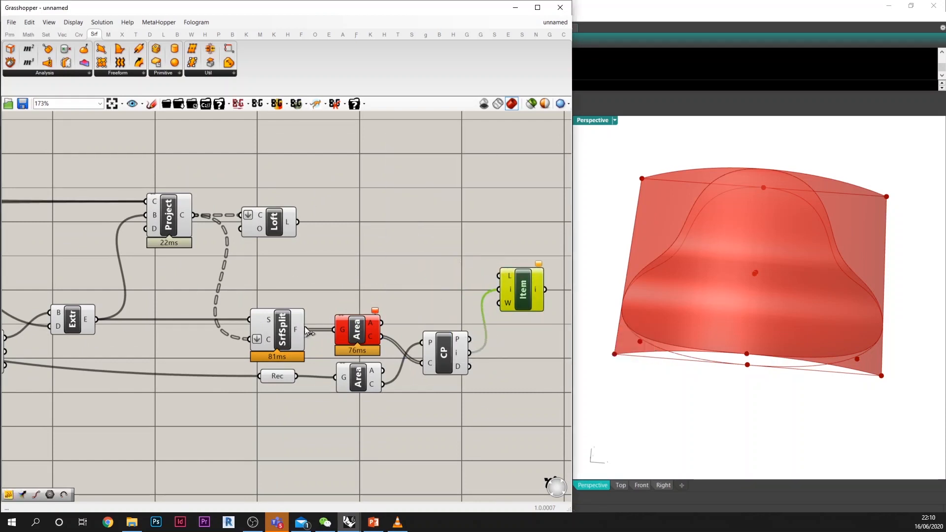
{"action": "left_click_drag", "start_coordinate": [382, 323], "coordinate": [516, 283]}
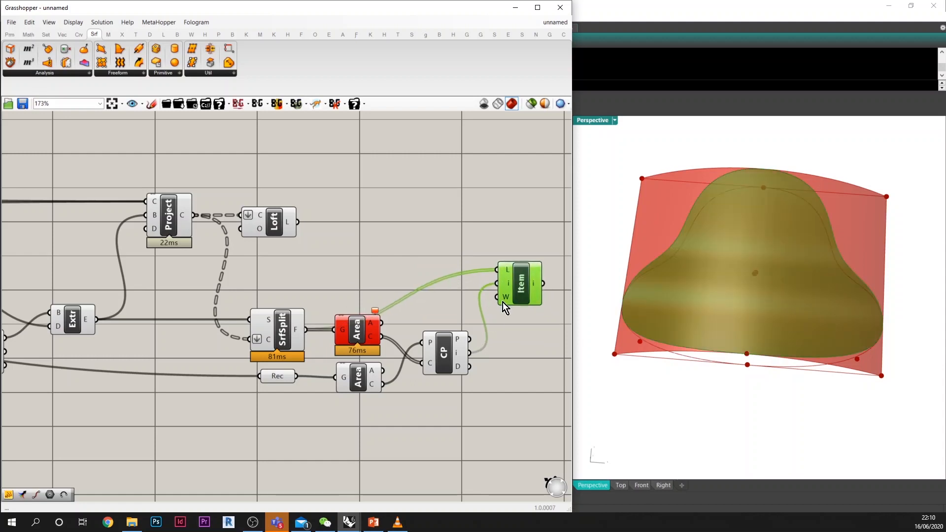
Step: Move Loft above List Item and turn off the preview of the definition's intermediate components
{"action": "left_click_drag", "start_coordinate": [269, 226], "coordinate": [524, 225]}
{"action": "scroll", "coordinate": [478, 363], "scroll_direction": "down", "scroll_amount": 5}
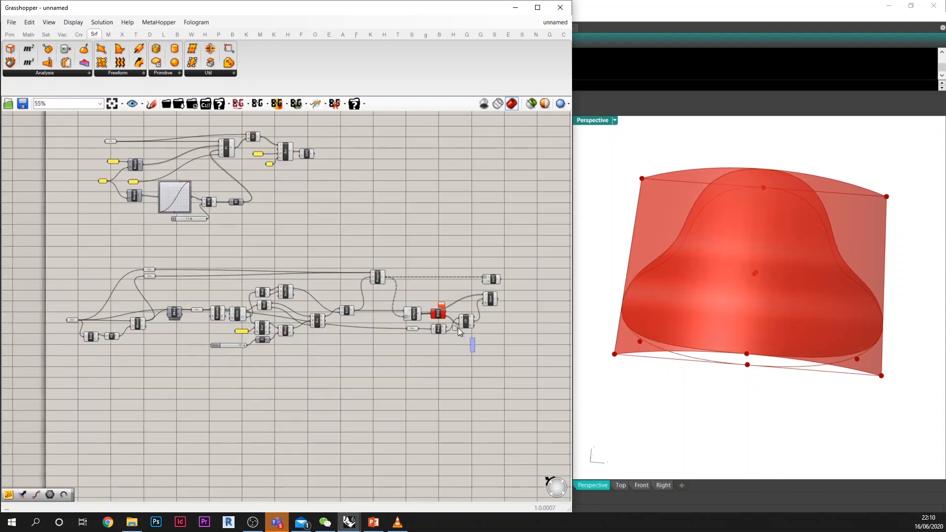
{"action": "left_click_drag", "start_coordinate": [475, 352], "coordinate": [94, 259]}
{"action": "middle_click", "coordinate": [270, 271]}
{"action": "left_click", "coordinate": [301, 240]}
{"action": "left_click", "coordinate": [367, 237]}
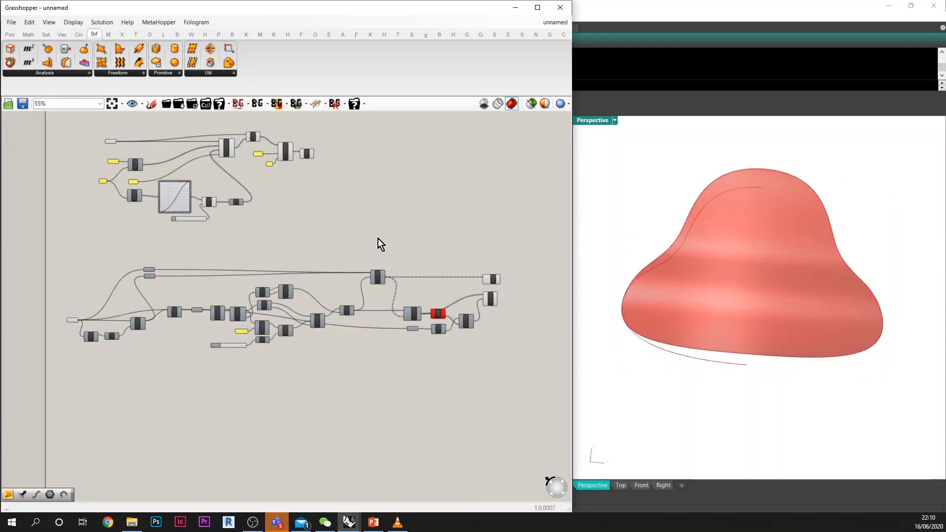
Step: Widen the Grasshopper window and review the whole projection and splitting definition from source curve to List Item
{"action": "scroll", "coordinate": [366, 329], "scroll_direction": "up", "scroll_amount": 2}
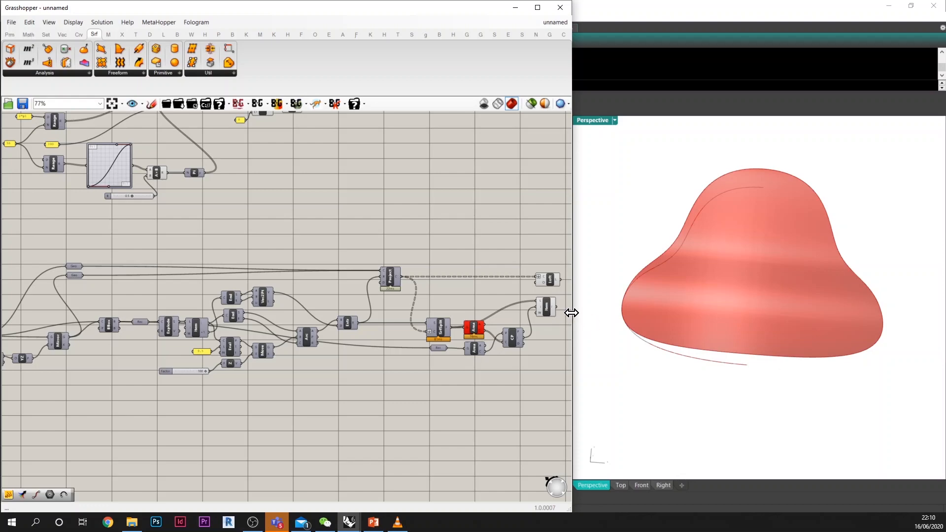
{"action": "left_click_drag", "start_coordinate": [570, 314], "coordinate": [944, 316]}
{"action": "right_click_drag", "start_coordinate": [474, 335], "coordinate": [633, 318]}
{"action": "scroll", "coordinate": [380, 303], "scroll_direction": "up", "scroll_amount": 2}
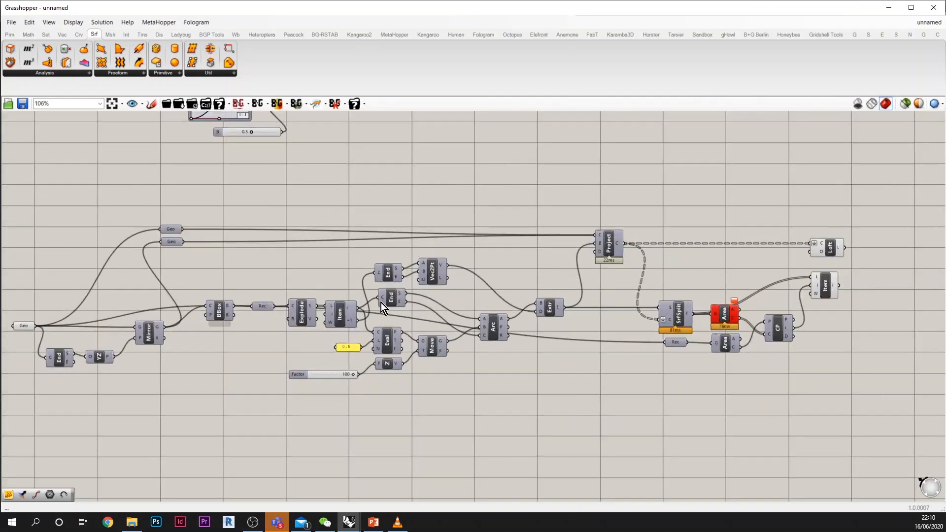
{"action": "right_click_drag", "start_coordinate": [370, 297], "coordinate": [385, 299]}
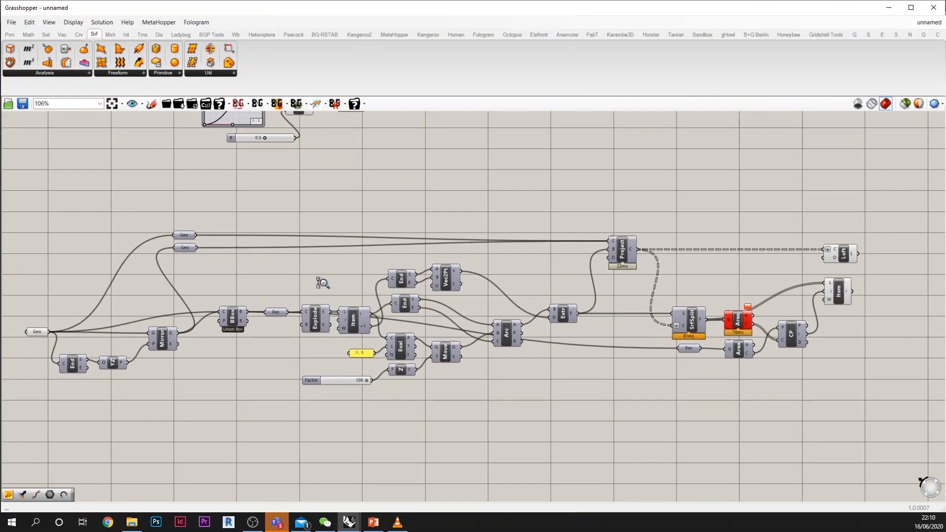
{"action": "scroll", "coordinate": [322, 282], "scroll_direction": "up", "scroll_amount": 1}
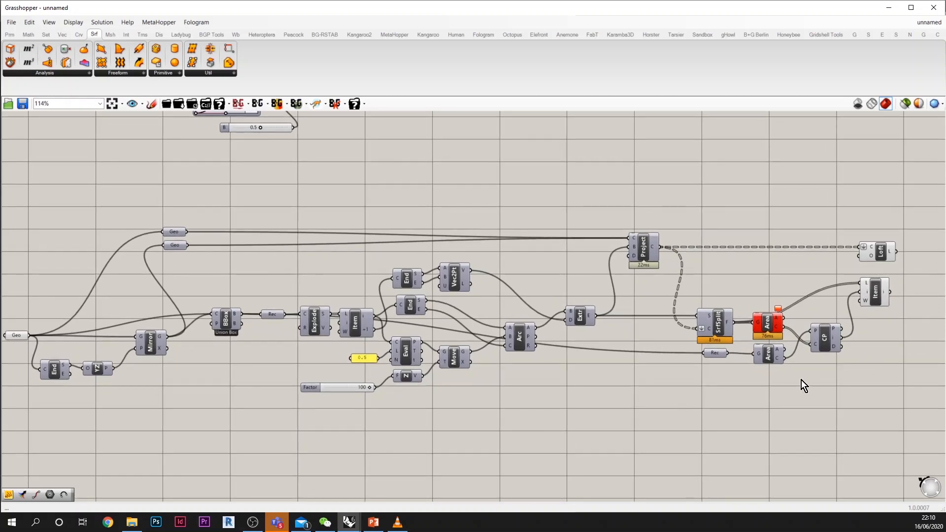
{"action": "scroll", "coordinate": [570, 320], "scroll_direction": "down", "scroll_amount": 4}
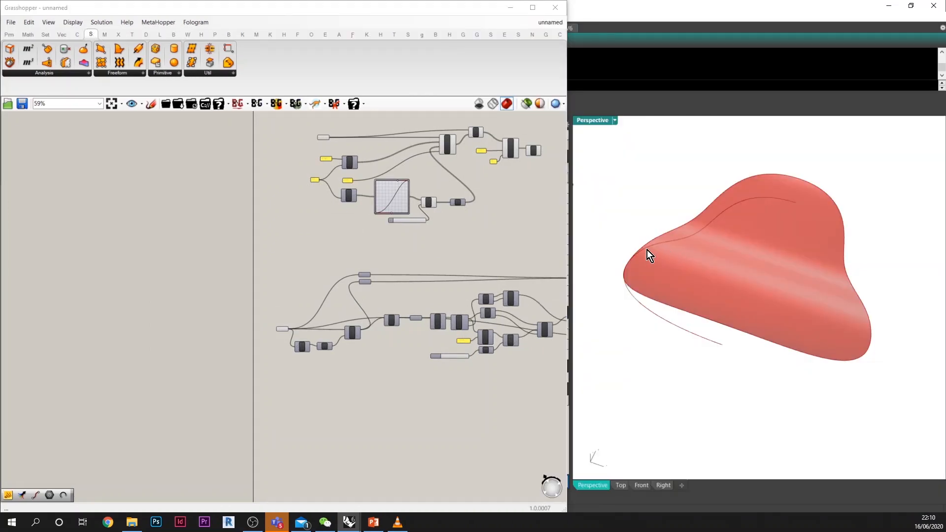
Step: Reshape the source curve in the Rhino perspective view by moving its control points to alter the resulting surface
{"action": "left_click", "coordinate": [646, 250]}
{"action": "right_click_drag", "start_coordinate": [623, 253], "coordinate": [604, 259]}
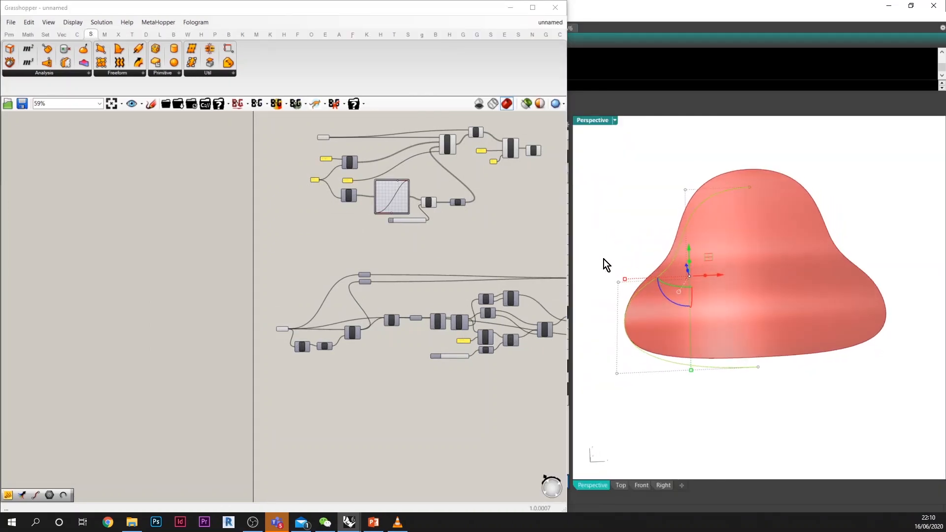
{"action": "left_click_drag", "start_coordinate": [596, 253], "coordinate": [646, 386]}
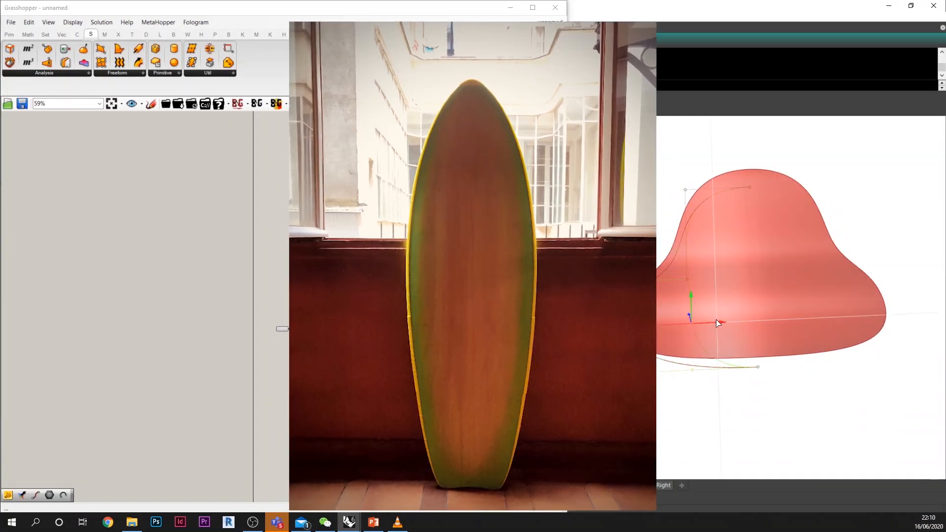
{"action": "right_click_drag", "start_coordinate": [716, 320], "coordinate": [750, 355]}
{"action": "scroll", "coordinate": [679, 336], "scroll_direction": "up", "scroll_amount": 4}
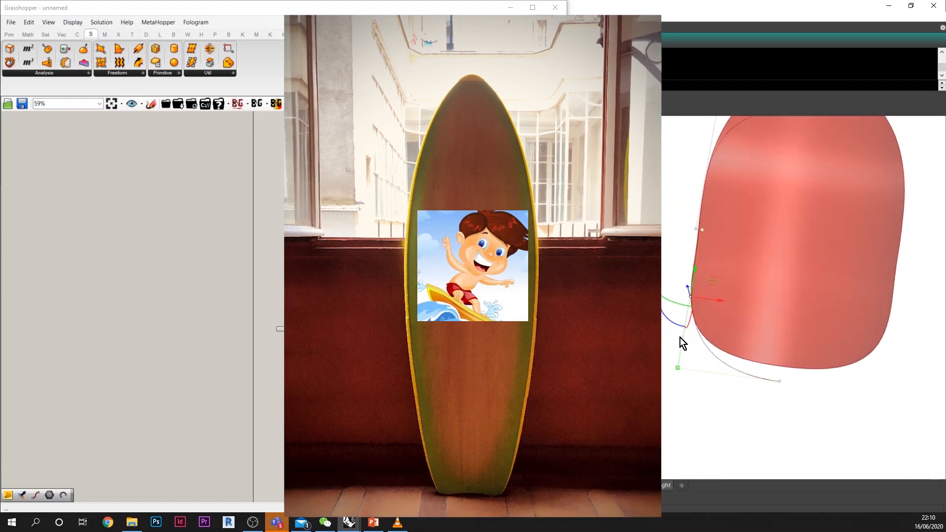
{"action": "left_click_drag", "start_coordinate": [659, 348], "coordinate": [728, 380]}
{"action": "scroll", "coordinate": [727, 379], "scroll_direction": "down", "scroll_amount": 3}
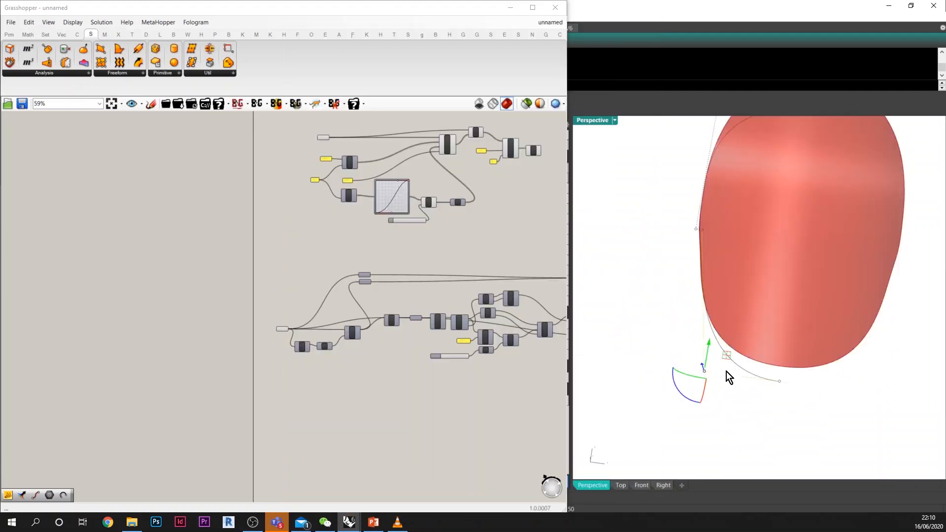
{"action": "right_click_drag", "start_coordinate": [724, 376], "coordinate": [678, 241]}
{"action": "scroll", "coordinate": [773, 329], "scroll_direction": "up", "scroll_amount": 3}
{"action": "right_click_drag", "start_coordinate": [773, 329], "coordinate": [862, 327]}
{"action": "right_click_drag", "start_coordinate": [718, 258], "coordinate": [850, 321]}
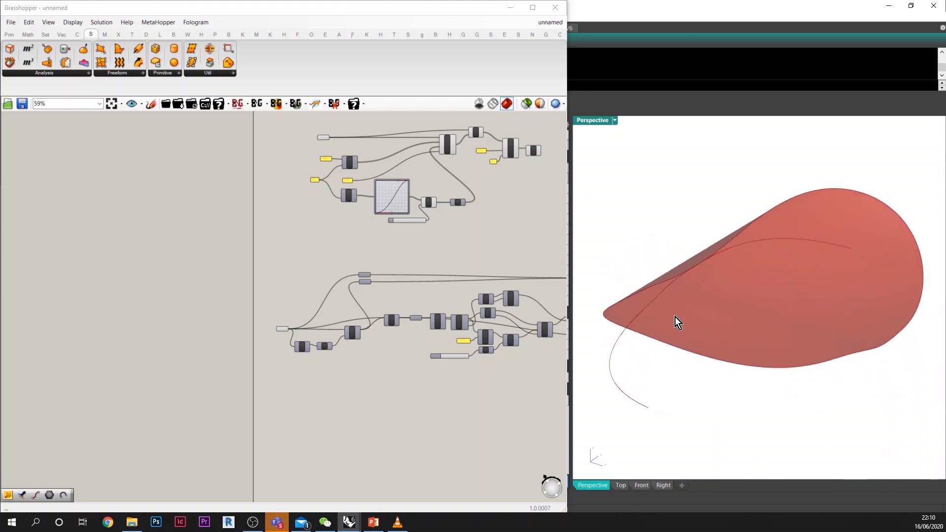
Step: Examine the reshaped surface from several angles and compare it with the neighbouring twisted and fan-shaped surfaces
{"action": "right_click_drag", "start_coordinate": [676, 317], "coordinate": [623, 282]}
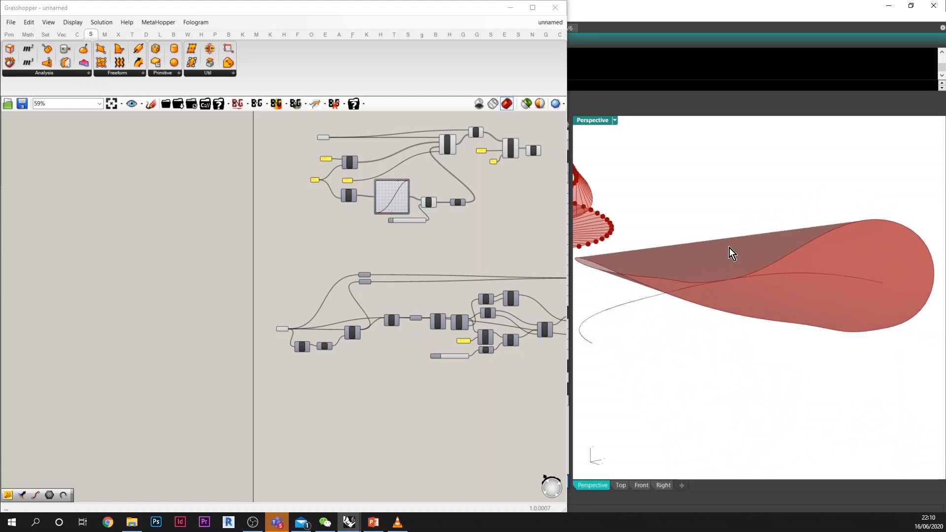
{"action": "right_click_drag", "start_coordinate": [853, 331], "coordinate": [649, 302]}
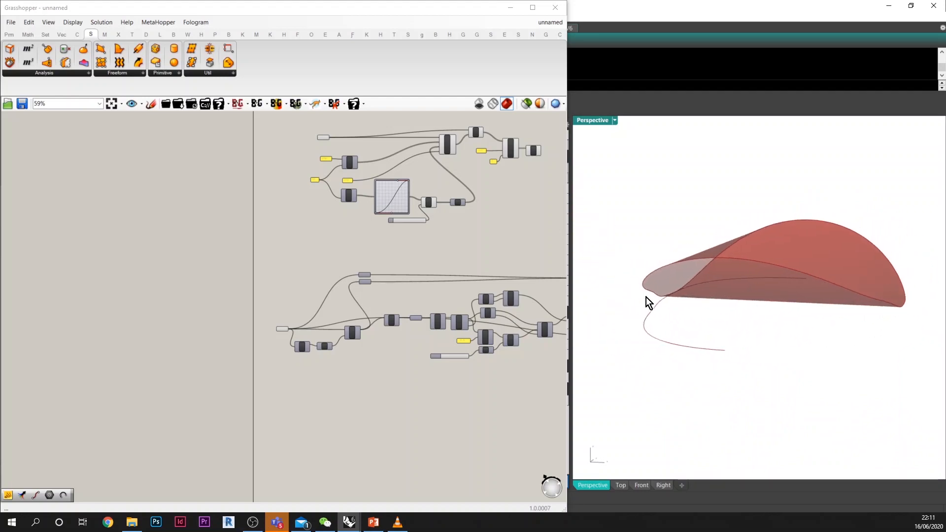
{"action": "right_click_drag", "start_coordinate": [840, 297], "coordinate": [824, 310]}
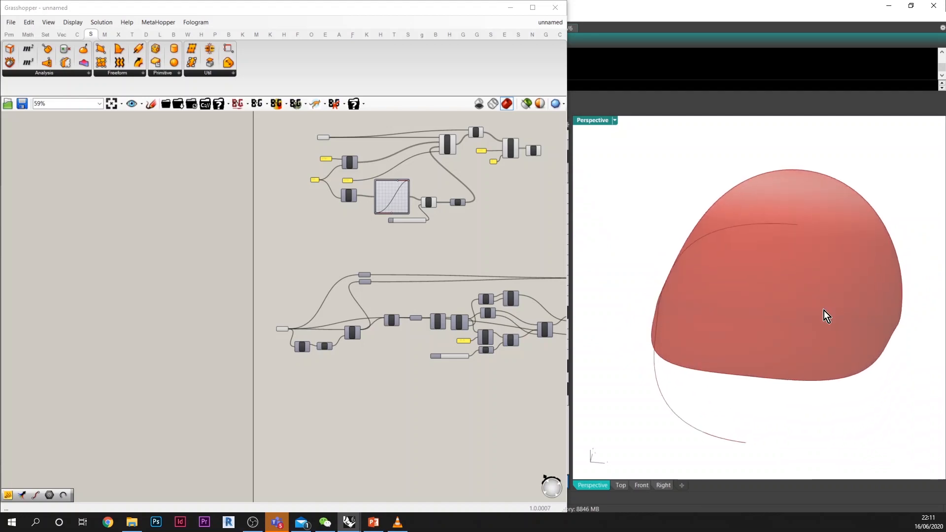
{"action": "scroll", "coordinate": [842, 303], "scroll_direction": "down", "scroll_amount": 5}
{"action": "scroll", "coordinate": [749, 279], "scroll_direction": "up", "scroll_amount": 5}
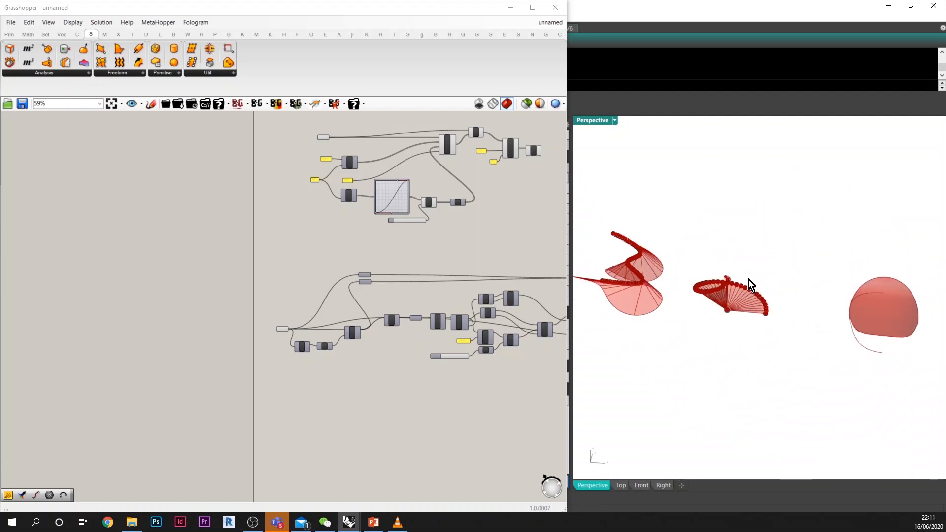
{"action": "right_click_drag", "start_coordinate": [735, 280], "coordinate": [737, 283]}
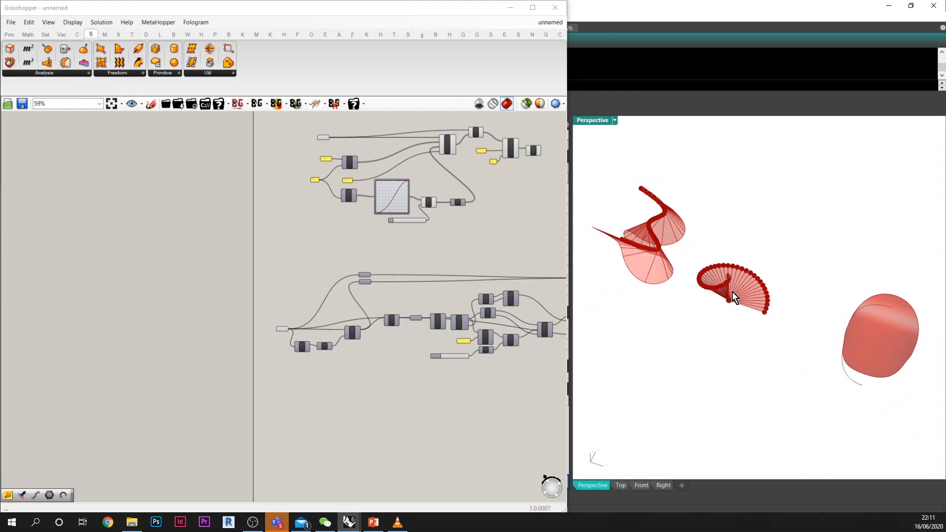
{"action": "left_click_drag", "start_coordinate": [896, 405], "coordinate": [816, 279]}
{"action": "left_click_drag", "start_coordinate": [889, 349], "coordinate": [840, 339]}
{"action": "left_click", "coordinate": [775, 383]}
{"action": "right_click_drag", "start_coordinate": [709, 352], "coordinate": [789, 357]}
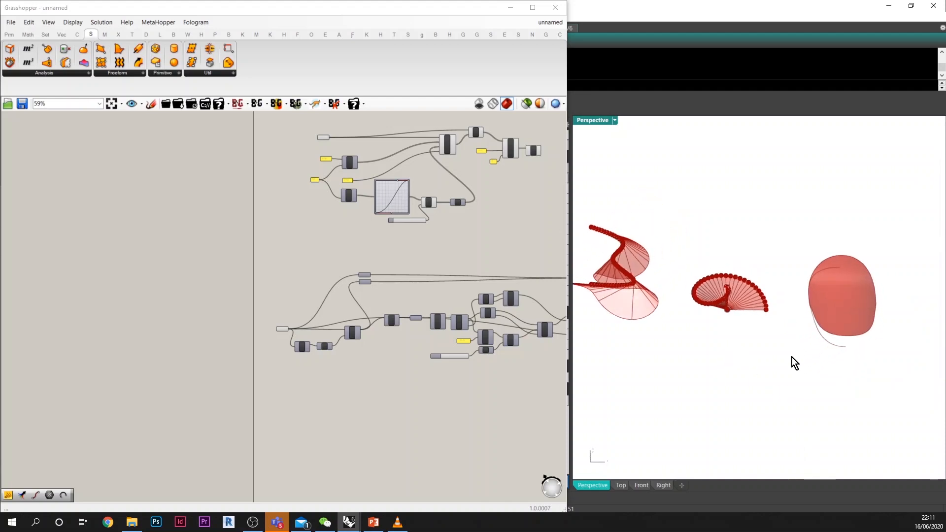
{"action": "scroll", "coordinate": [791, 357], "scroll_direction": "down", "scroll_amount": 2}
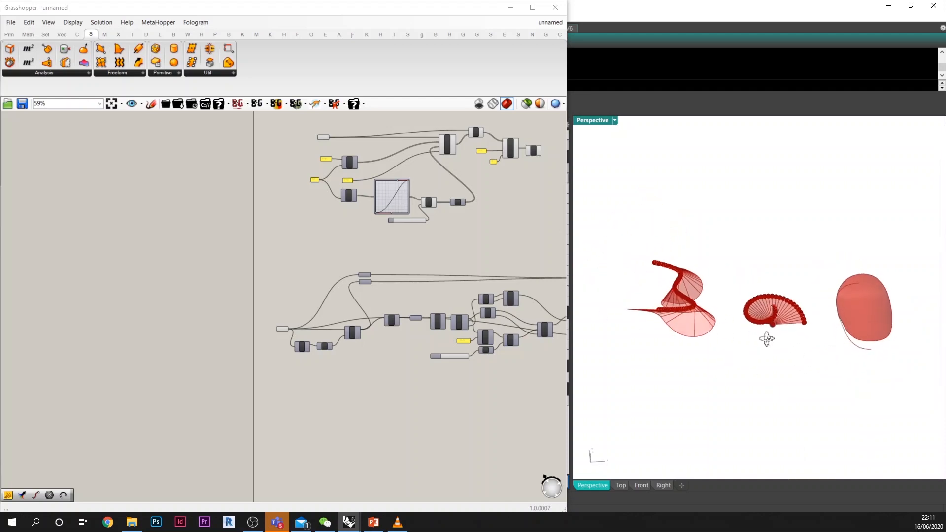
{"action": "scroll", "coordinate": [767, 339], "scroll_direction": "up", "scroll_amount": 3}
{"action": "scroll", "coordinate": [615, 315], "scroll_direction": "down", "scroll_amount": 3}
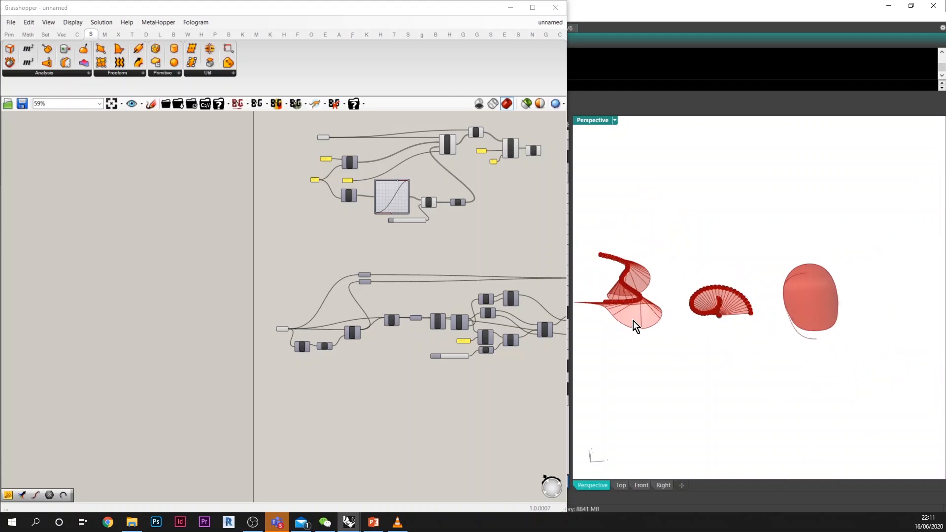
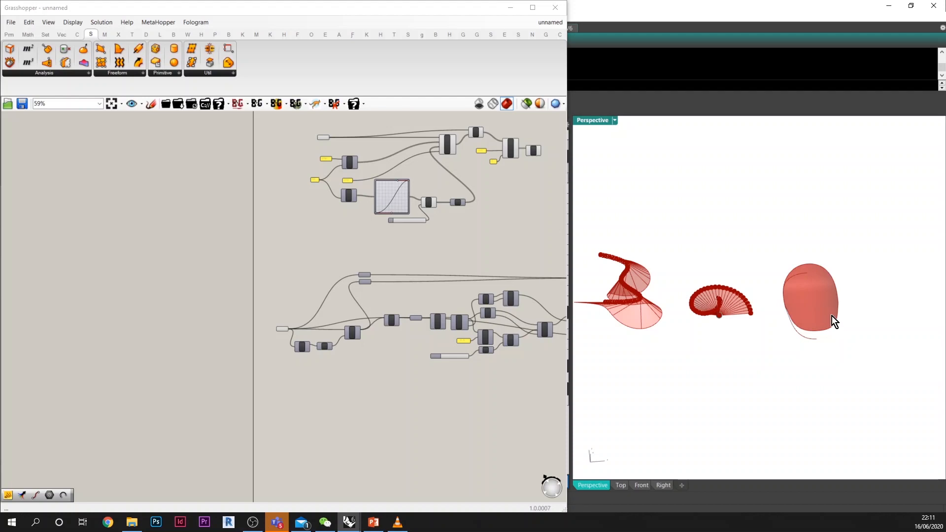
Step: Place a Principal Curvature component on an empty canvas area below the existing definitions
{"action": "mouse_move", "coordinate": [831, 315]}
{"action": "right_mouse_down"}
{"action": "mouse_move", "coordinate": [775, 300]}
{"action": "mouse_move", "coordinate": [767, 251]}
{"action": "mouse_move", "coordinate": [711, 282]}
{"action": "mouse_move", "coordinate": [745, 282]}
{"action": "mouse_move", "coordinate": [751, 295]}
{"action": "mouse_move", "coordinate": [762, 289]}
{"action": "right_mouse_up"}
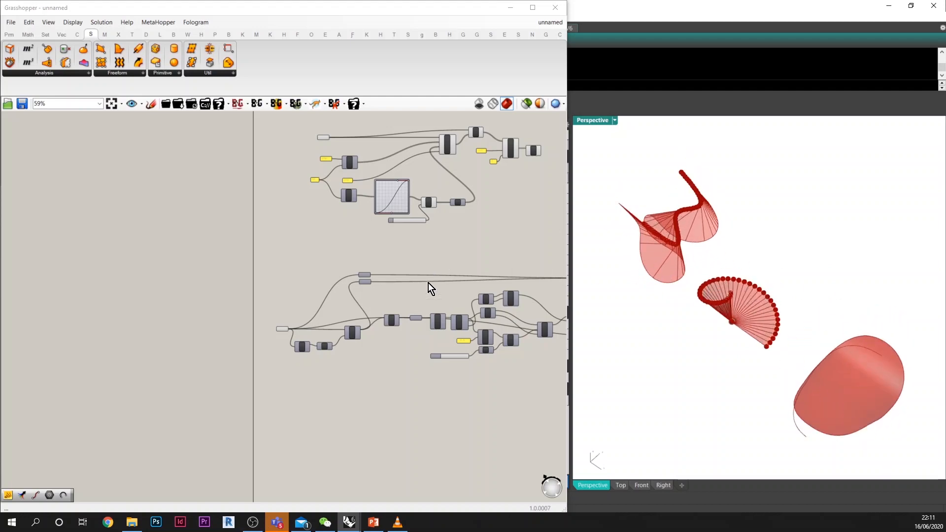
{"action": "scroll", "coordinate": [384, 321], "scroll_direction": "down", "scroll_amount": 3}
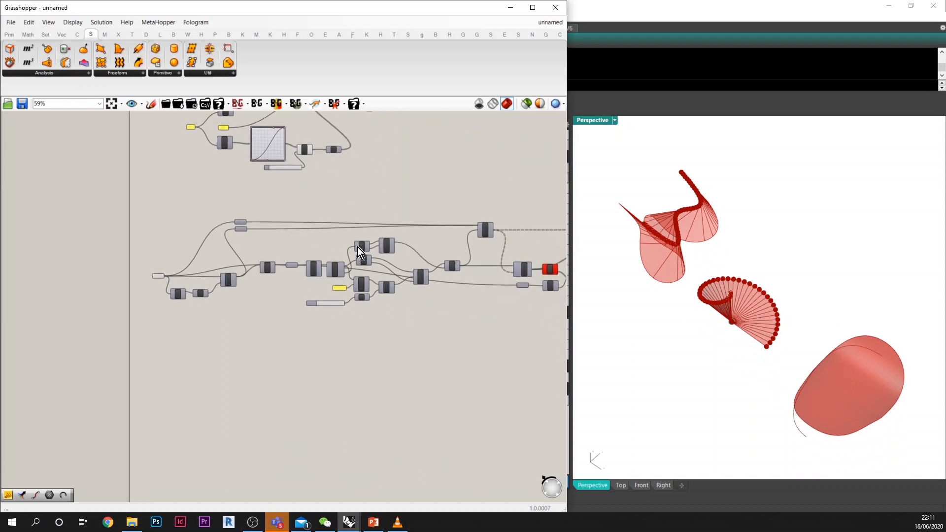
{"action": "scroll", "coordinate": [311, 140], "scroll_direction": "down", "scroll_amount": 3}
{"action": "right_click_drag", "start_coordinate": [401, 269], "coordinate": [244, 206]}
{"action": "scroll", "coordinate": [317, 223], "scroll_direction": "up", "scroll_amount": 2}
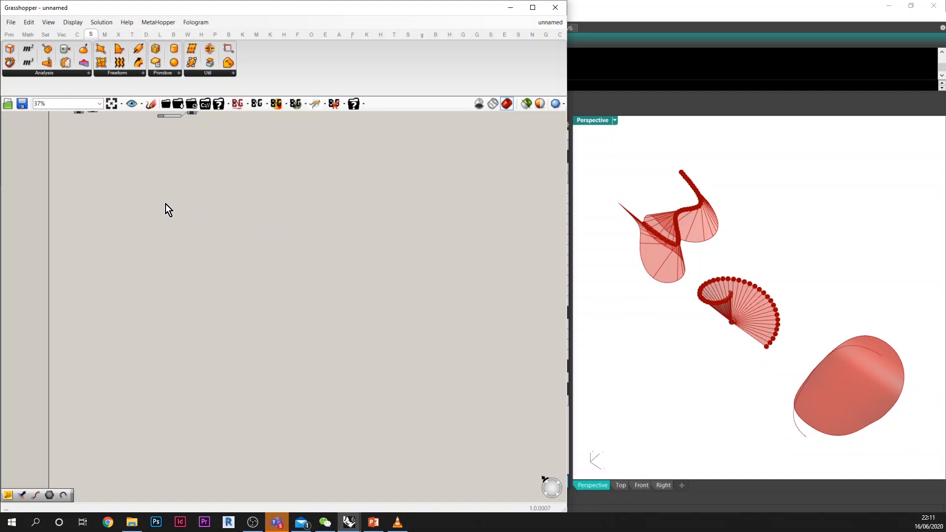
{"action": "right_click_drag", "start_coordinate": [166, 204], "coordinate": [181, 223]}
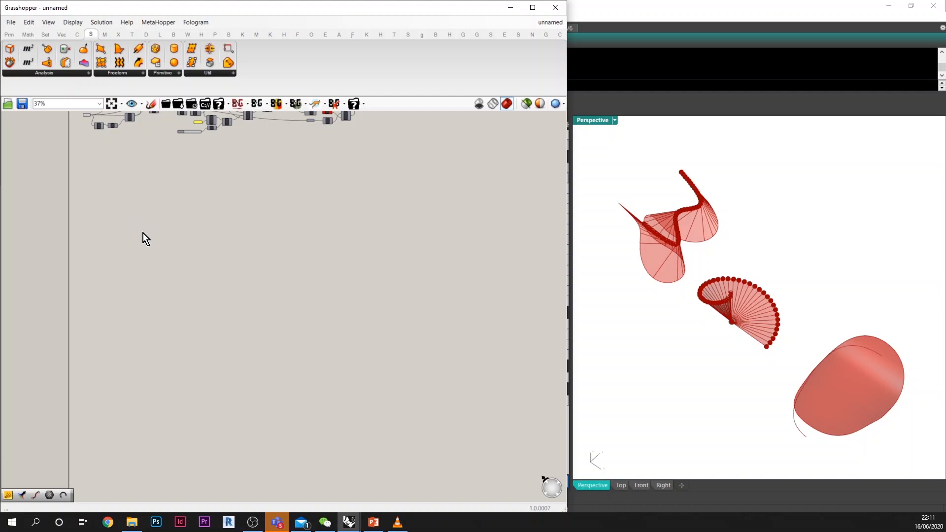
{"action": "scroll", "coordinate": [142, 235], "scroll_direction": "up", "scroll_amount": 2}
{"action": "double_click", "coordinate": [162, 262]}
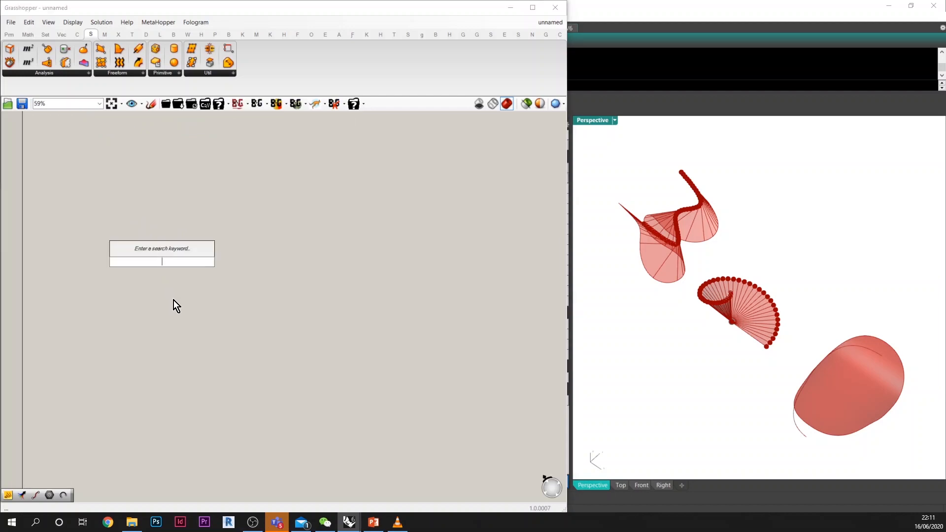
{"action": "type", "text": "c"}
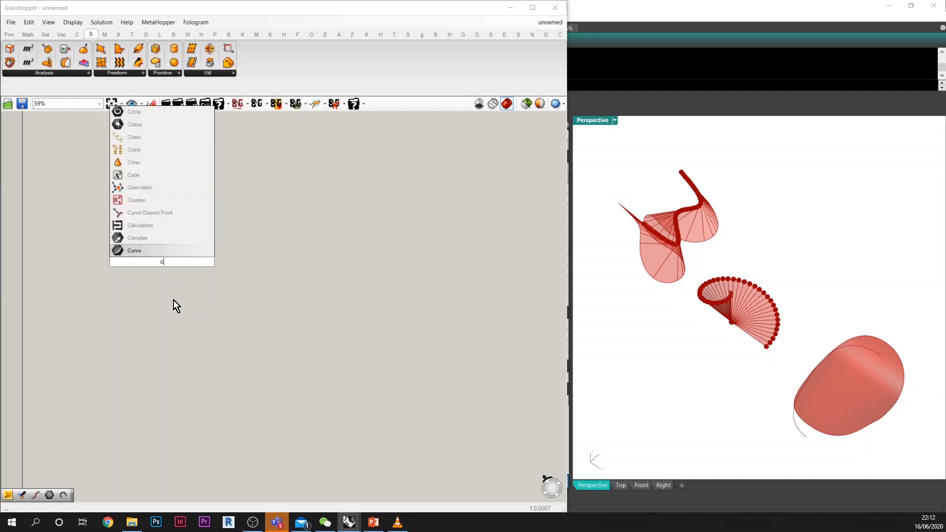
{"action": "type", "text": "urvature"}
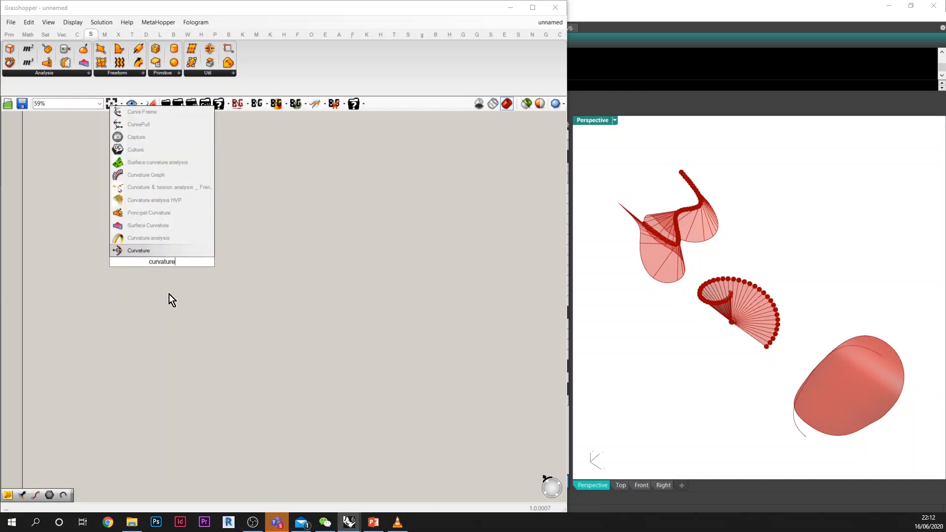
{"action": "left_click", "coordinate": [165, 218]}
{"action": "double_click", "coordinate": [260, 254]}
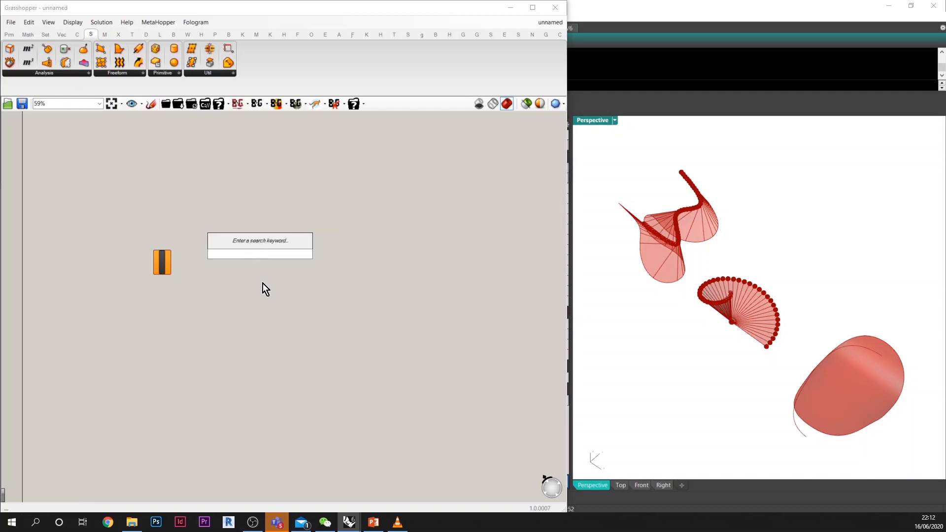
{"action": "type", "text": "curvature"}
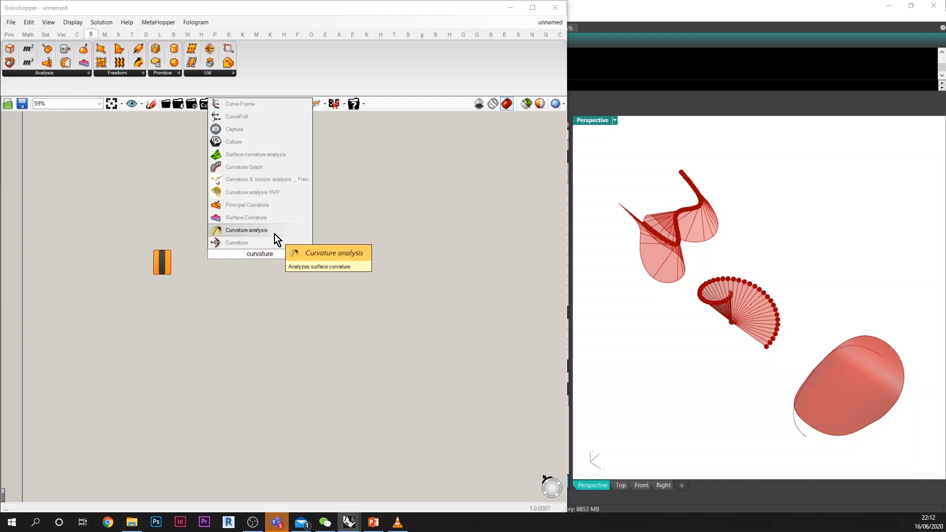
Step: Add a Surface parameter on the input side of the Curvature component
{"action": "scroll", "coordinate": [148, 257], "scroll_direction": "up", "scroll_amount": 5}
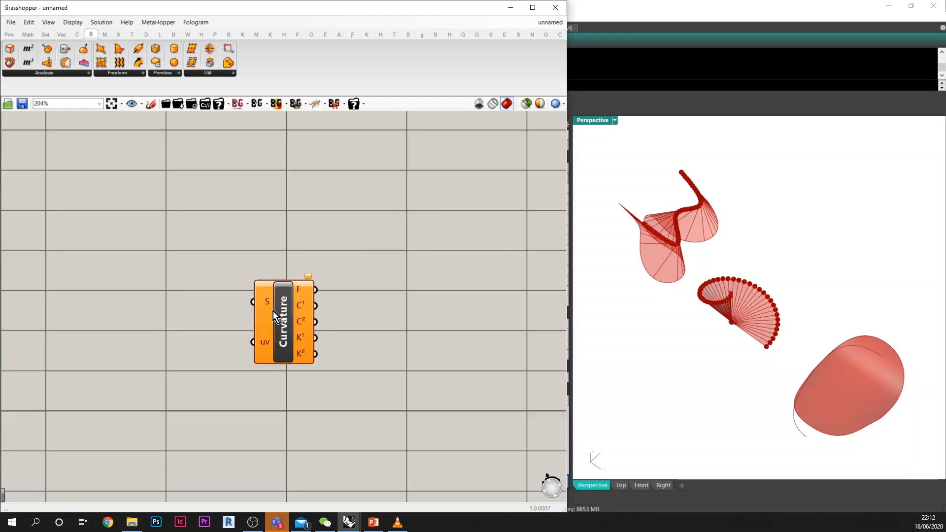
{"action": "double_click", "coordinate": [178, 298]}
{"action": "type", "text": "surf"}
{"action": "left_click", "coordinate": [175, 268]}
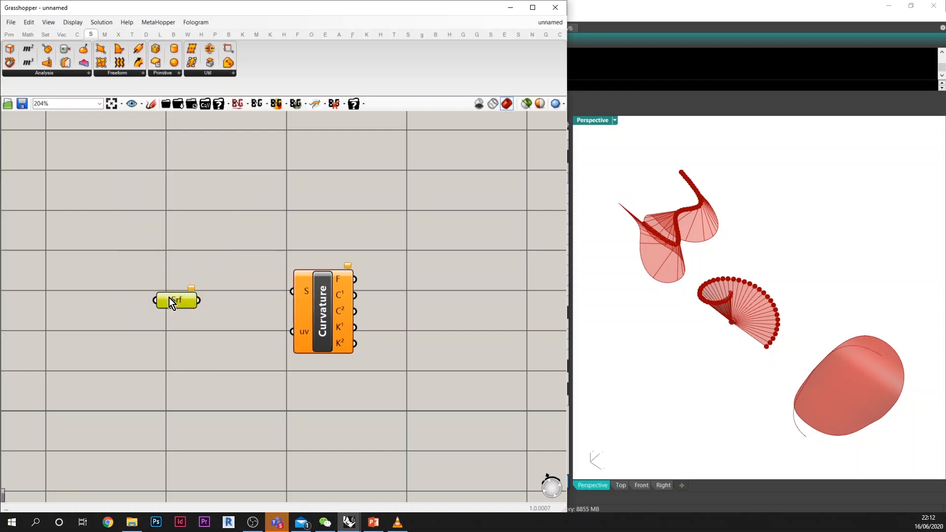
Step: Move the Grasshopper window aside and draw a planar surface in Rhino's perspective view, clear of the existing shapes
{"action": "right_click_drag", "start_coordinate": [662, 279], "coordinate": [614, 203]}
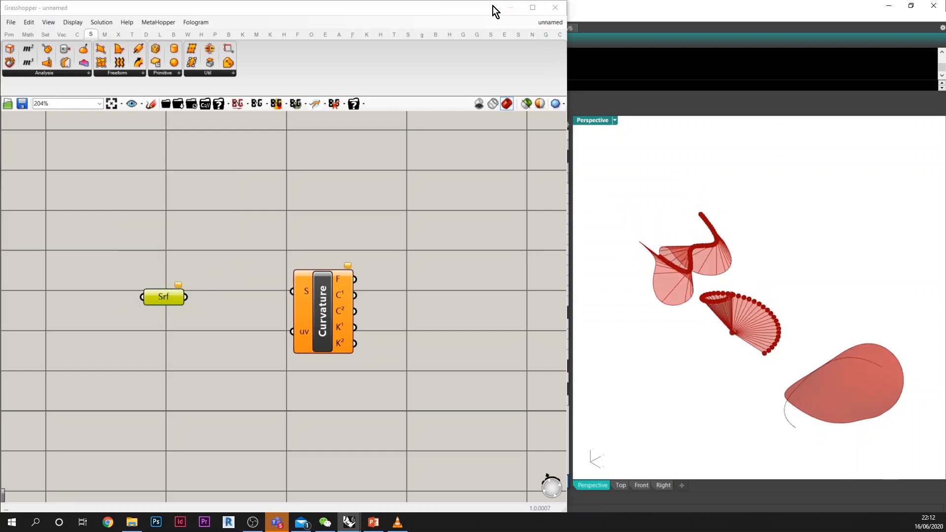
{"action": "left_click_drag", "start_coordinate": [492, 8], "coordinate": [422, 342]}
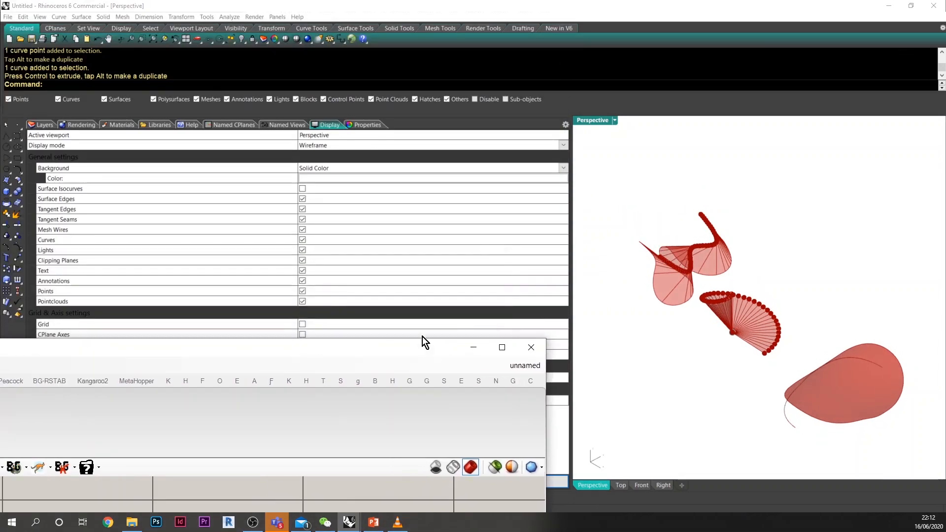
{"action": "left_click", "coordinate": [7, 180]}
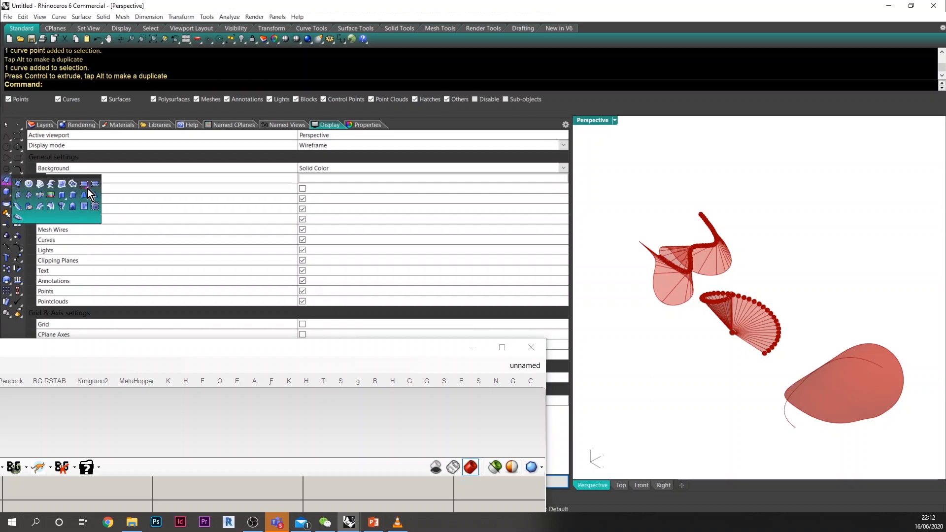
{"action": "left_click", "coordinate": [89, 184]}
{"action": "scroll", "coordinate": [809, 304], "scroll_direction": "down", "scroll_amount": 3}
{"action": "scroll", "coordinate": [810, 304], "scroll_direction": "up", "scroll_amount": 2}
{"action": "left_click", "coordinate": [759, 288]}
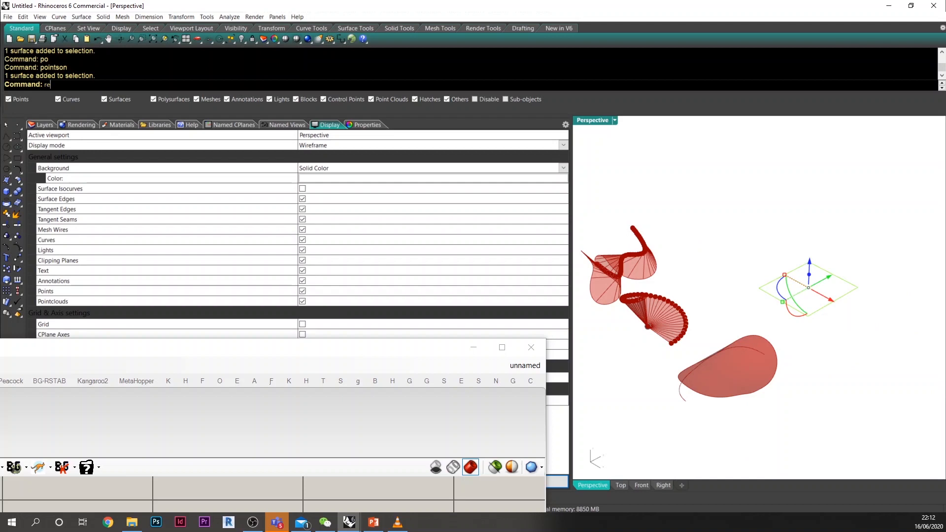
Step: Rebuild the new planar surface and turn on its control points
{"action": "type", "text": "build"}
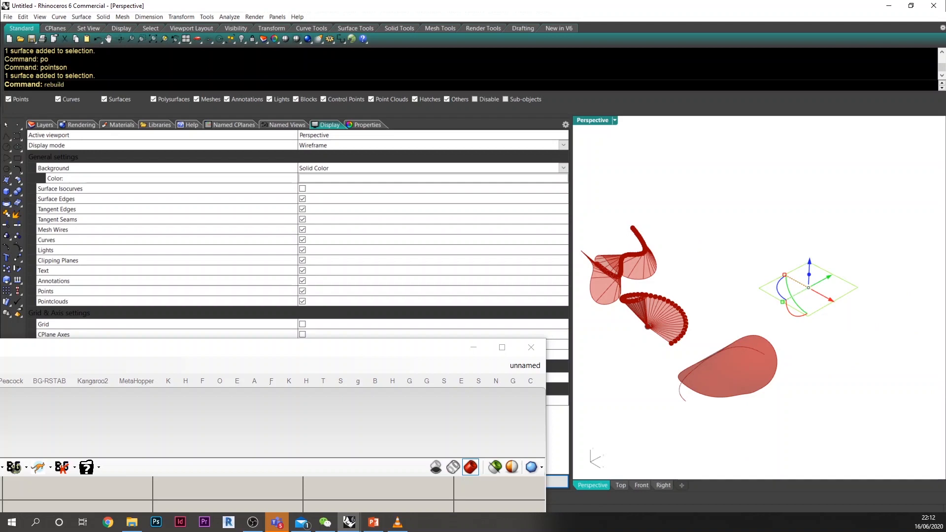
{"action": "key", "text": "Return"}
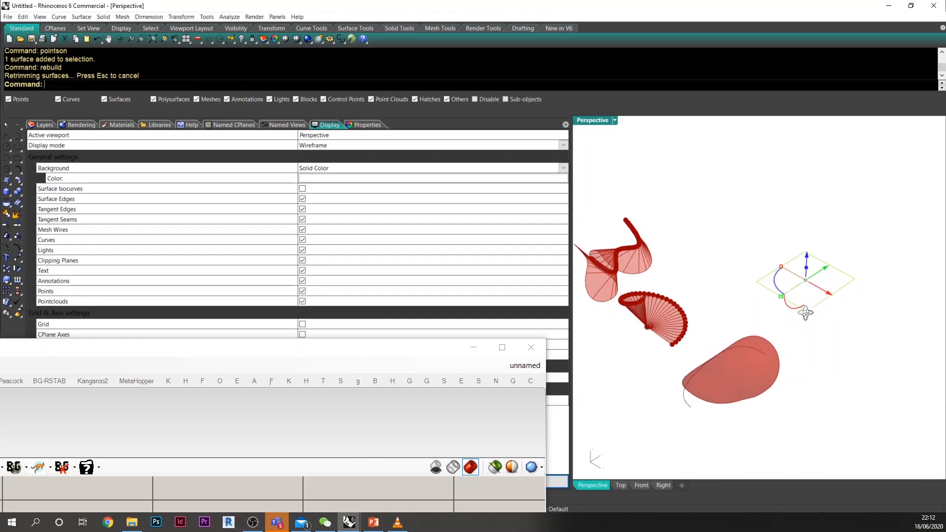
{"action": "scroll", "coordinate": [823, 285], "scroll_direction": "up", "scroll_amount": 2}
{"action": "type", "text": "po"}
{"action": "key", "text": "Return"}
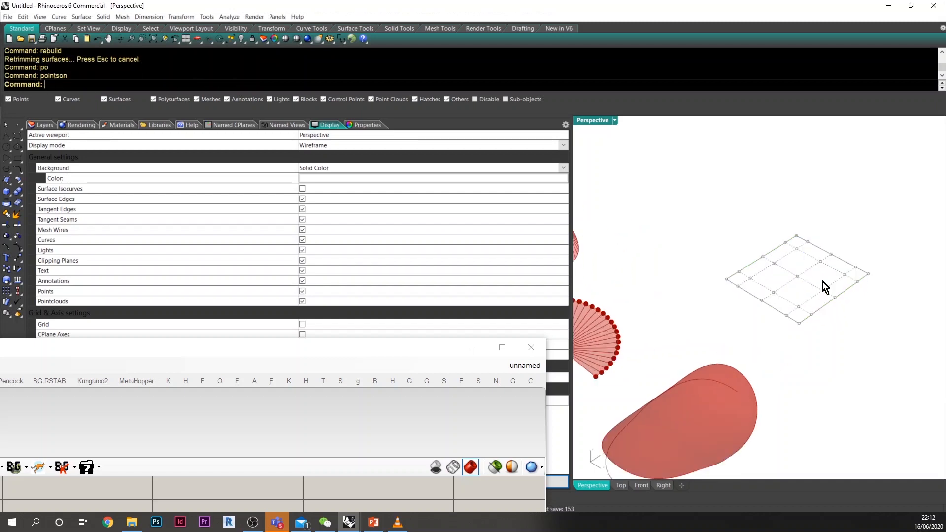
Step: Raise the four control points at one corner and a single interior point of the surface, and turn off its control points
{"action": "scroll", "coordinate": [813, 276], "scroll_direction": "up", "scroll_amount": 4}
{"action": "left_click_drag", "start_coordinate": [647, 229], "coordinate": [716, 310]}
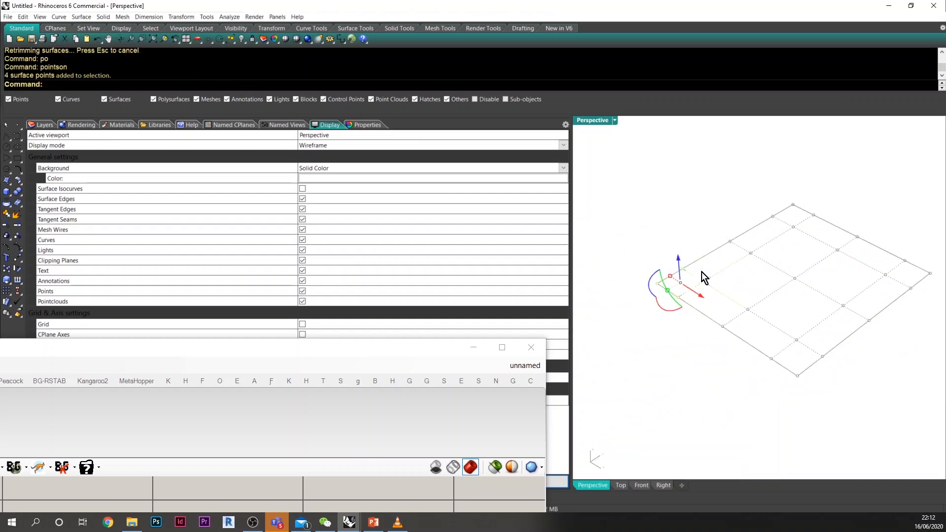
{"action": "scroll", "coordinate": [679, 258], "scroll_direction": "down", "scroll_amount": 4}
{"action": "left_click_drag", "start_coordinate": [678, 259], "coordinate": [673, 225]}
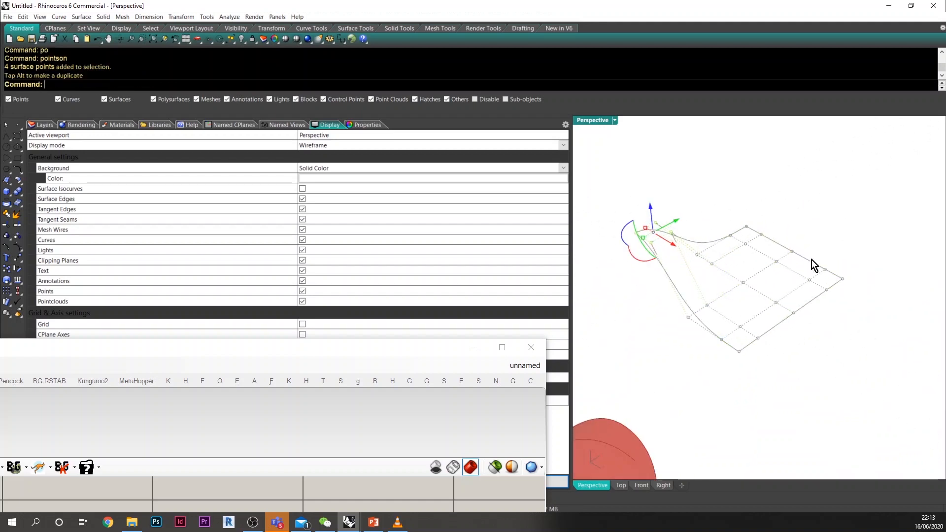
{"action": "left_click", "coordinate": [775, 261]}
{"action": "left_click_drag", "start_coordinate": [777, 236], "coordinate": [782, 168]}
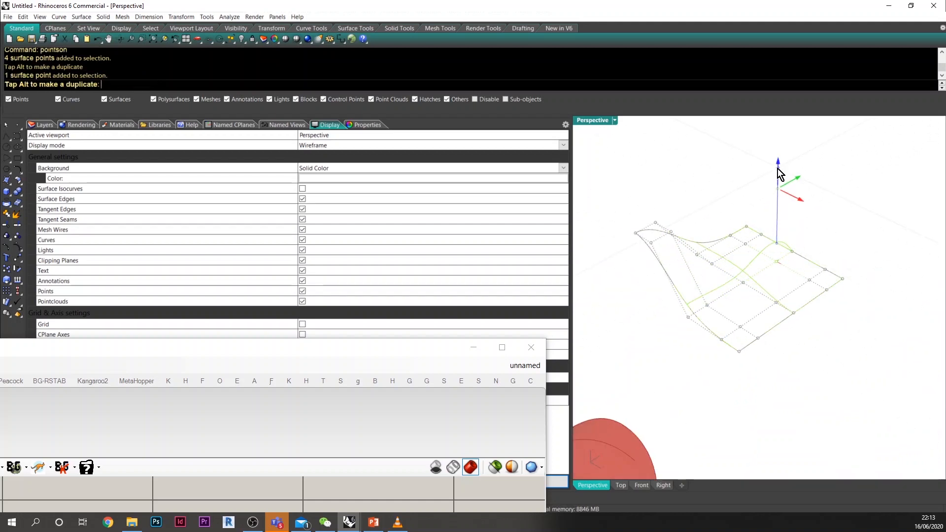
{"action": "right_click_drag", "start_coordinate": [830, 270], "coordinate": [805, 285]}
{"action": "key", "text": "Escape"}
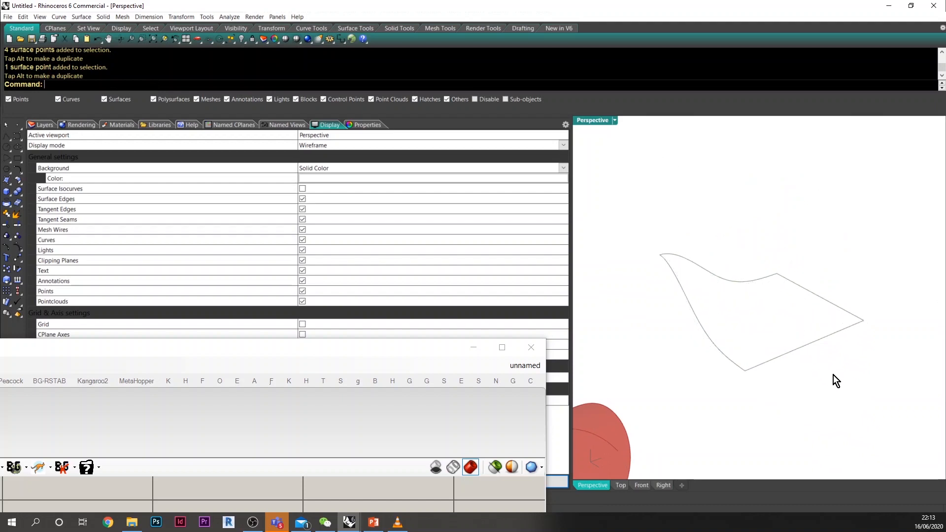
Step: Bring back and widen the Grasshopper window, and reference the reshaped Rhino surface in the Surface parameter
{"action": "left_click_drag", "start_coordinate": [383, 350], "coordinate": [1, 266]}
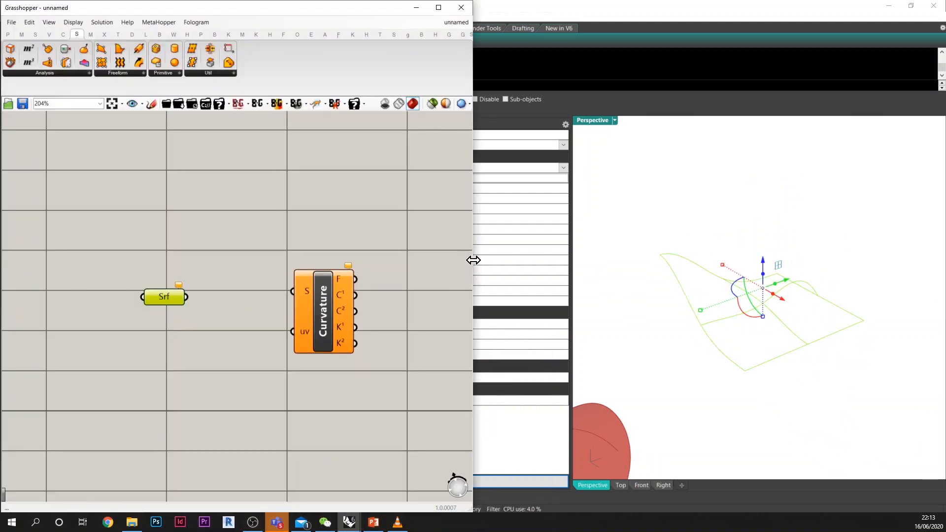
{"action": "left_click_drag", "start_coordinate": [474, 259], "coordinate": [578, 260]}
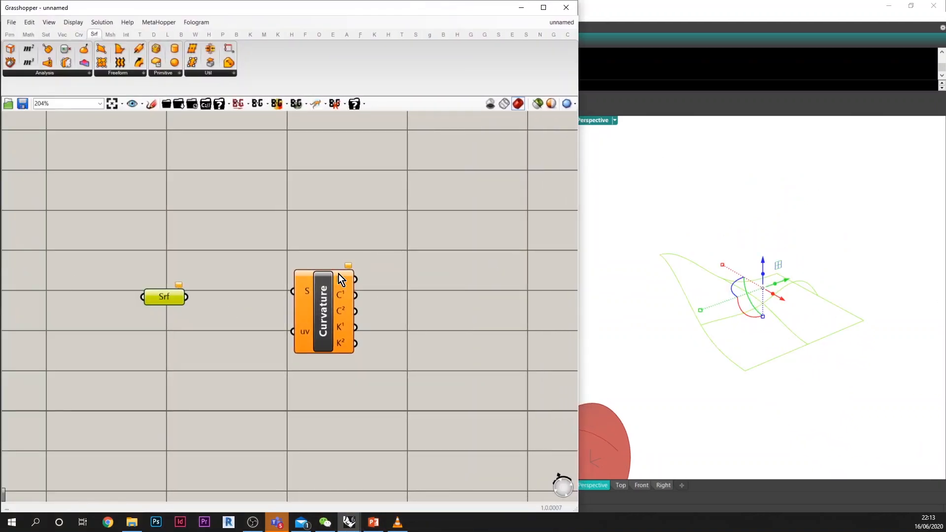
{"action": "right_click", "coordinate": [168, 302]}
{"action": "left_click", "coordinate": [217, 429]}
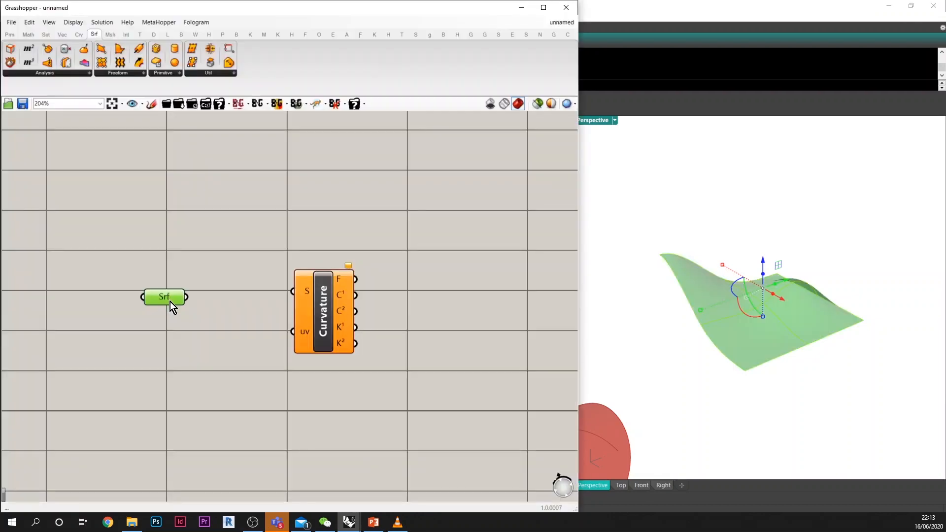
Step: Move the Surface parameter up and farther away from the Curvature component
{"action": "left_click", "coordinate": [176, 302]}
{"action": "right_click_drag", "start_coordinate": [709, 329], "coordinate": [768, 305]}
{"action": "left_click", "coordinate": [744, 359]}
{"action": "left_click_drag", "start_coordinate": [187, 284], "coordinate": [162, 278]}
{"action": "left_click", "coordinate": [188, 319]}
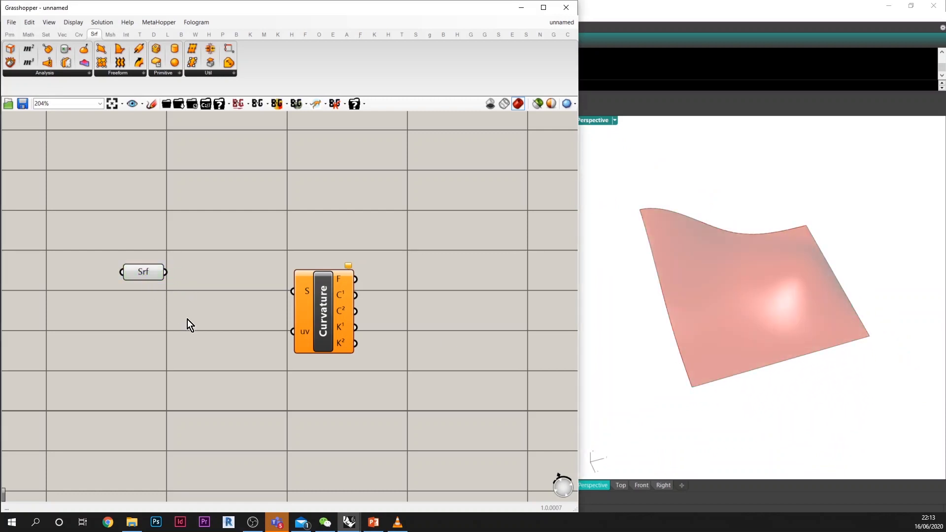
{"action": "right_click", "coordinate": [160, 273]}
{"action": "left_click", "coordinate": [125, 276]}
Step: Add a Mesh Breps component between the Surface parameter and the Curvature component
{"action": "double_click", "coordinate": [211, 314]}
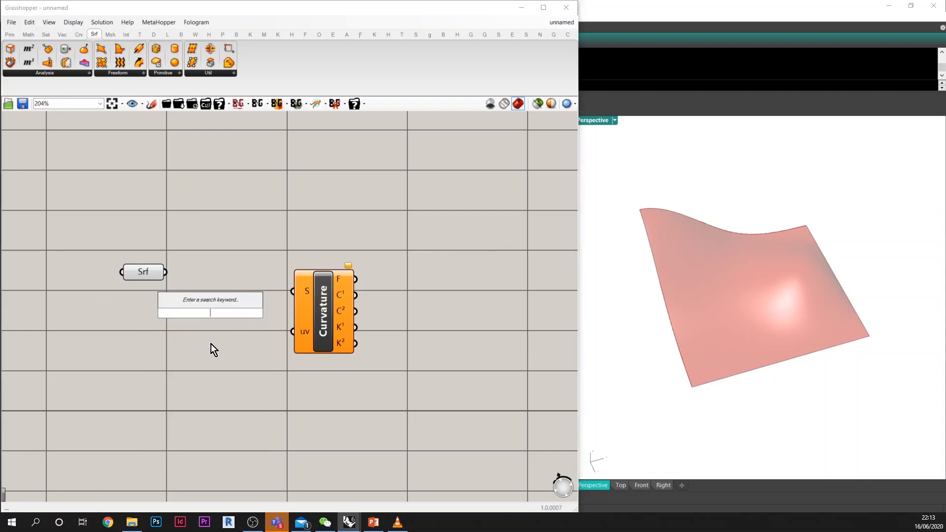
{"action": "type", "text": "divide"}
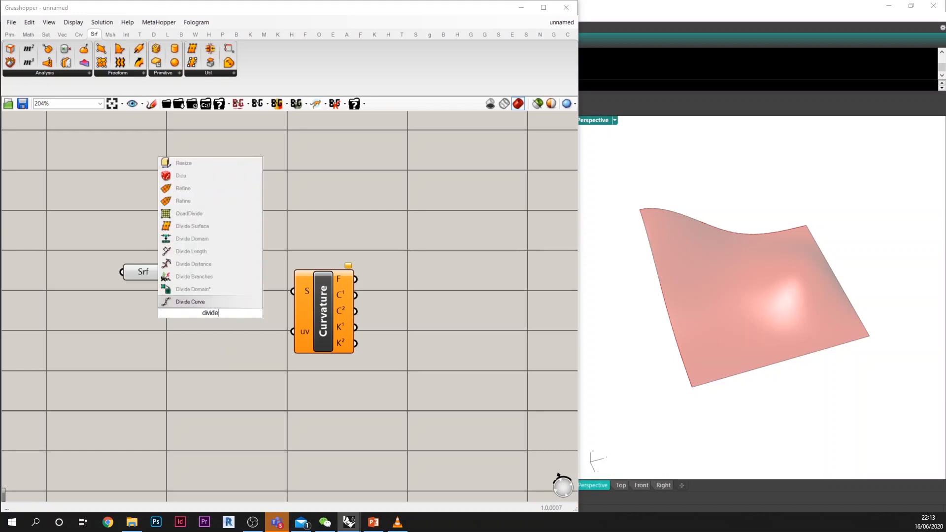
{"action": "double_click", "coordinate": [213, 339]}
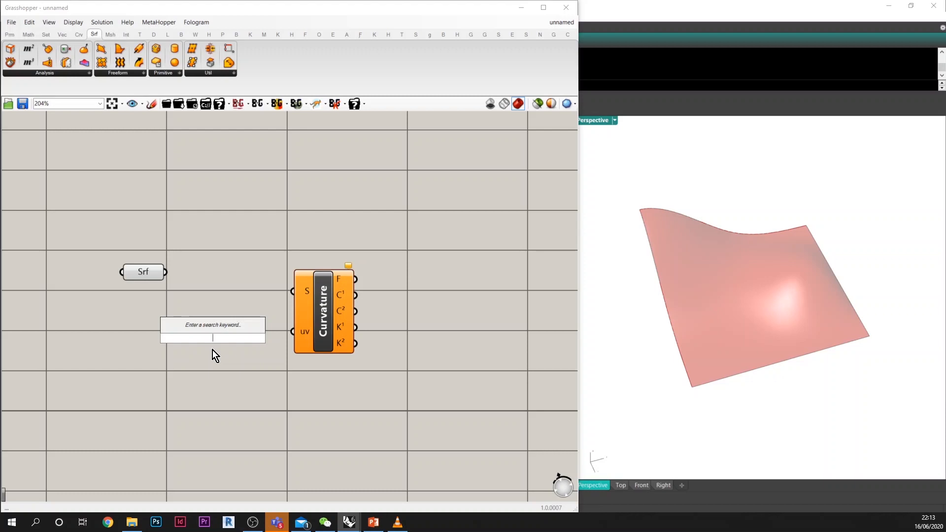
{"action": "type", "text": "mesh"}
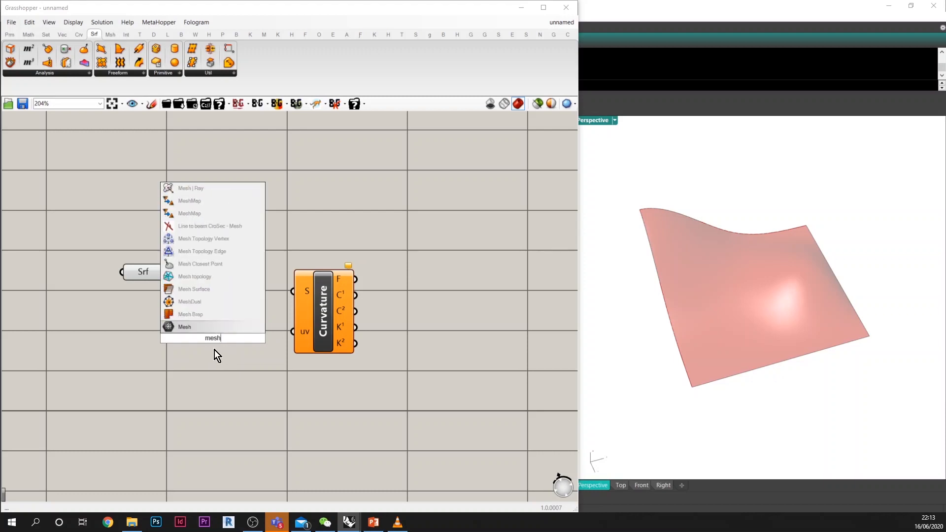
{"action": "type", "text": " breps"}
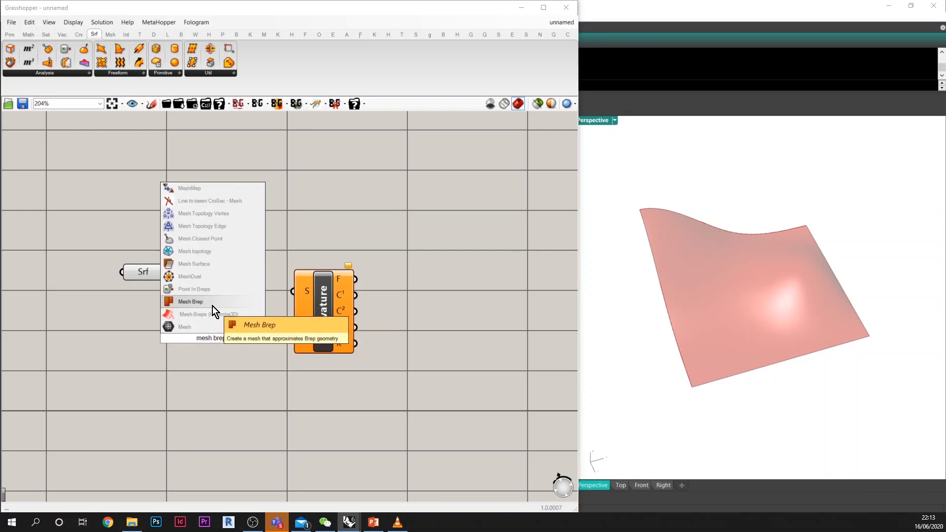
{"action": "left_click", "coordinate": [212, 315]}
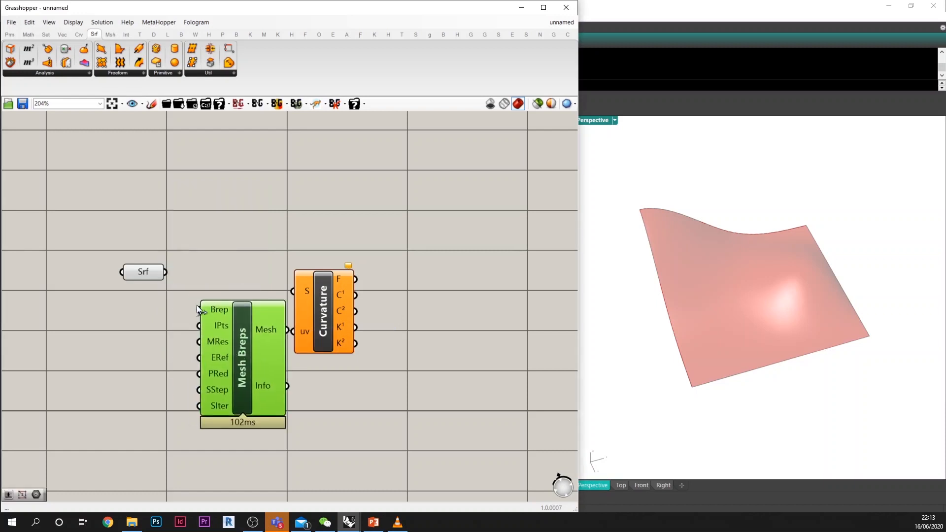
Step: Create a panel containing 50 and connect it to the MRes input of Mesh Breps
{"action": "double_click", "coordinate": [146, 332]}
{"action": "type", "text": "//"}
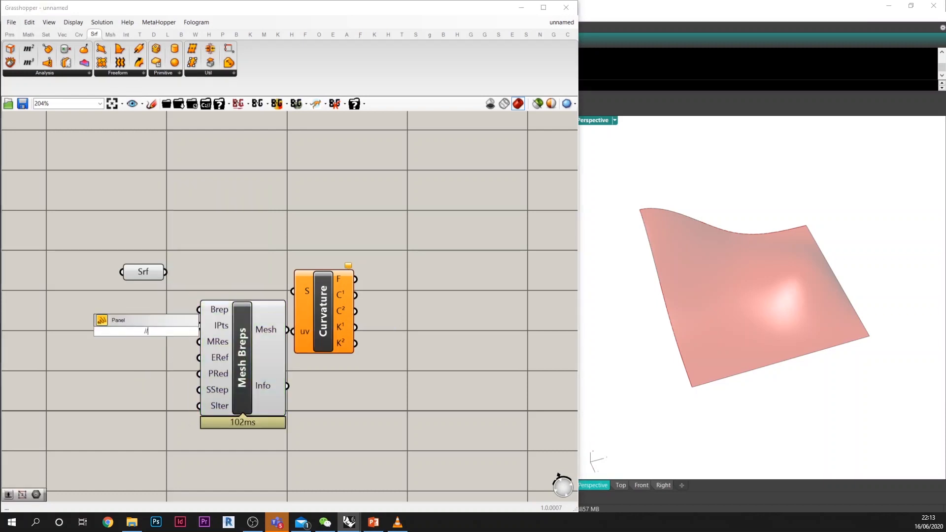
{"action": "type", "text": "50"}
{"action": "key", "text": "Return"}
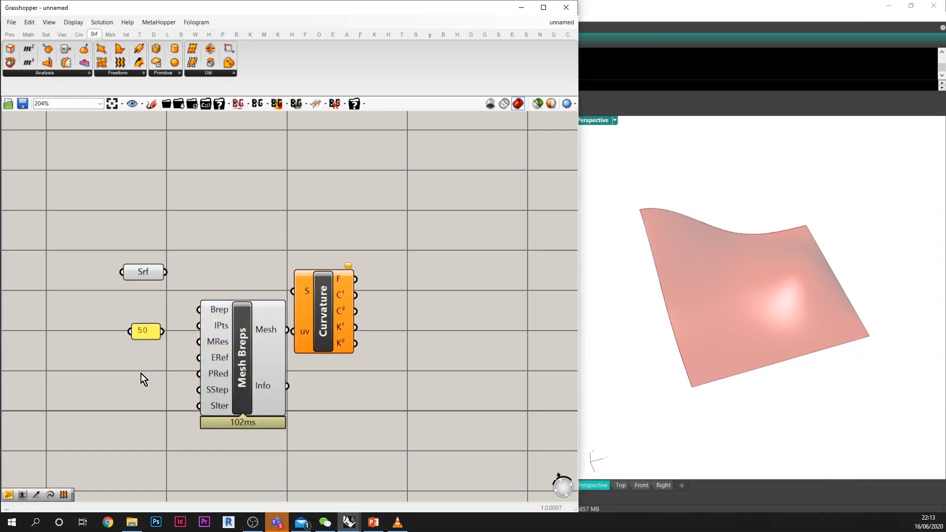
{"action": "left_click_drag", "start_coordinate": [182, 350], "coordinate": [198, 342]}
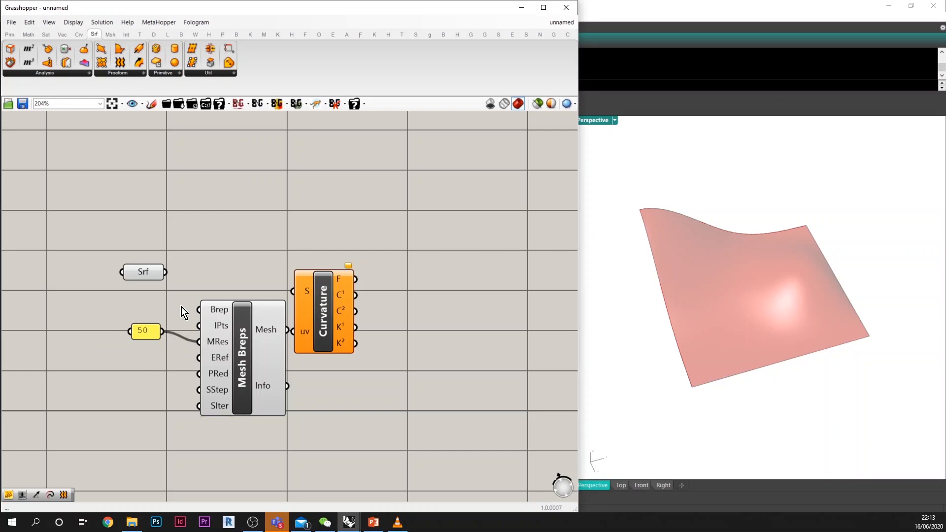
Step: Connect the Surface parameter to Brep of Mesh Breps, and feed the resulting mesh into a new Mesh Edges component above
{"action": "left_click_drag", "start_coordinate": [166, 272], "coordinate": [219, 313]}
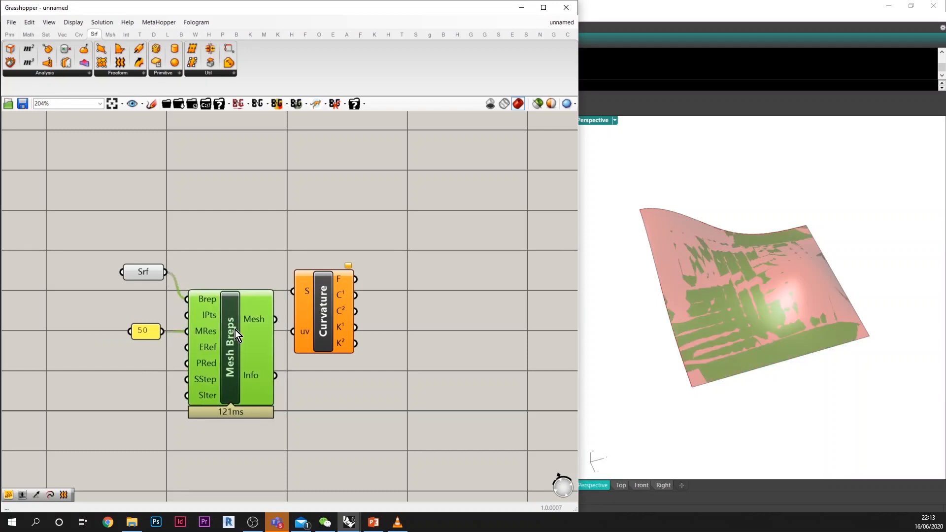
{"action": "left_click", "coordinate": [317, 400]}
{"action": "double_click", "coordinate": [317, 400]}
{"action": "type", "text": "me"}
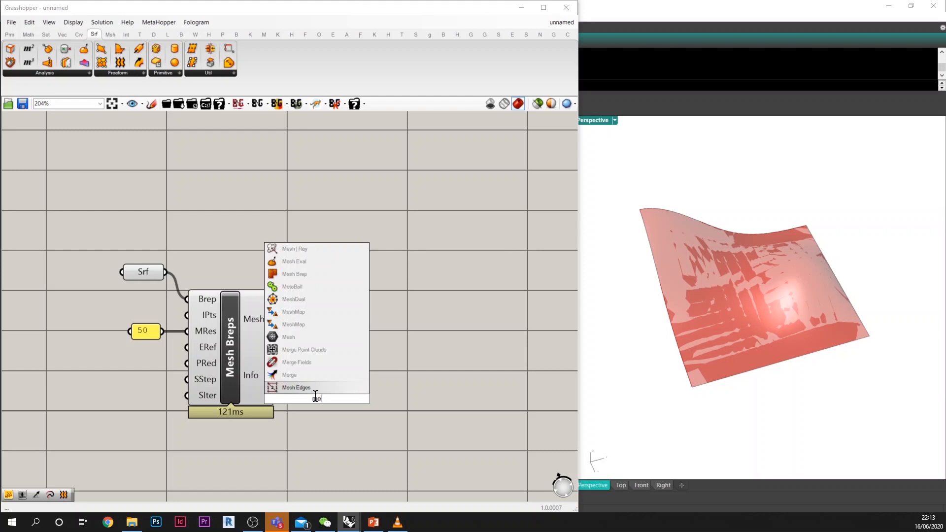
{"action": "left_click", "coordinate": [312, 389]}
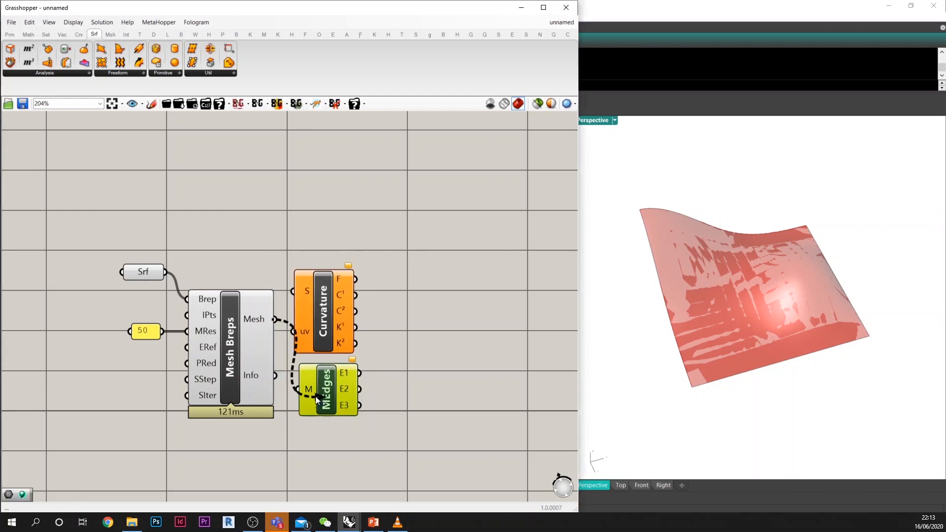
{"action": "left_click_drag", "start_coordinate": [315, 397], "coordinate": [305, 383]}
{"action": "left_click_drag", "start_coordinate": [275, 320], "coordinate": [315, 208]}
Step: Move the Curvature component farther from Mesh Breps and connect the Surface parameter to its S input
{"action": "left_click_drag", "start_coordinate": [313, 291], "coordinate": [394, 309]}
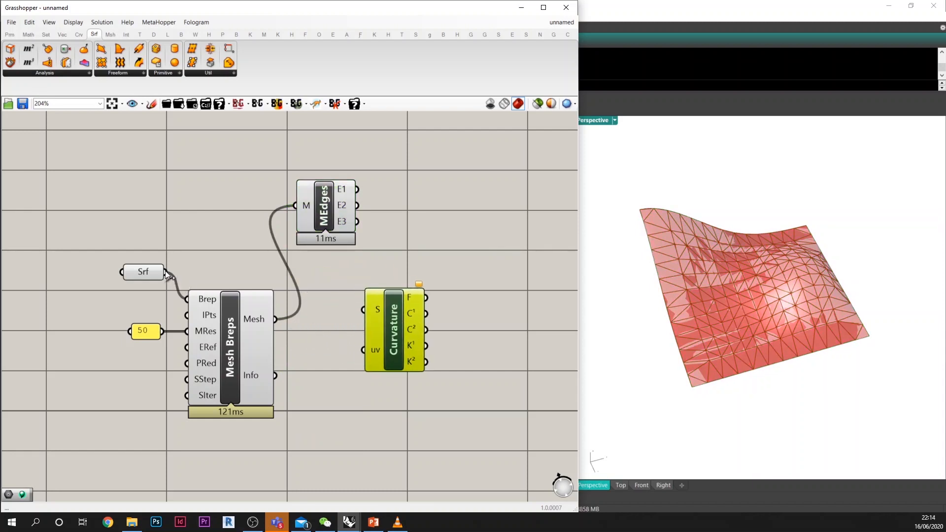
{"action": "left_click_drag", "start_coordinate": [166, 272], "coordinate": [519, 284]}
{"action": "right_click_drag", "start_coordinate": [426, 329], "coordinate": [395, 320]}
{"action": "right_click_drag", "start_coordinate": [812, 335], "coordinate": [792, 337]}
{"action": "scroll", "coordinate": [792, 338], "scroll_direction": "up", "scroll_amount": 8}
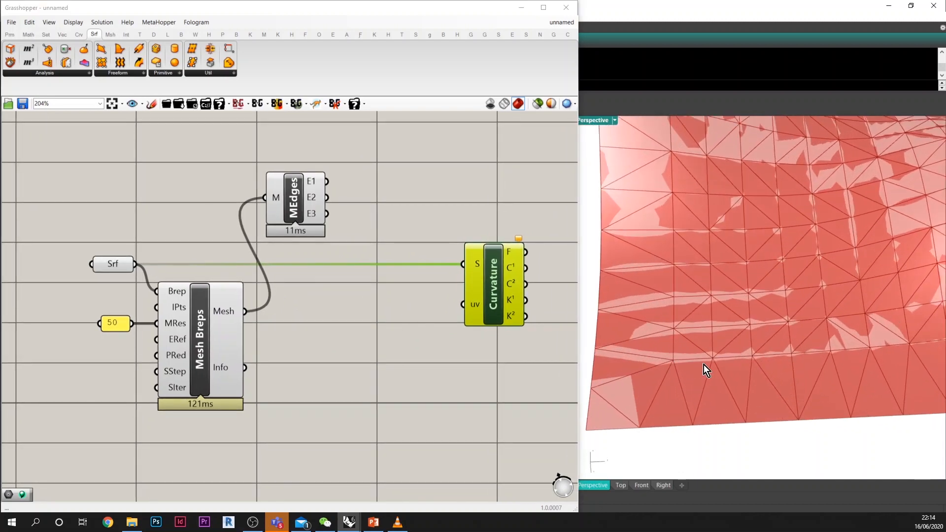
{"action": "scroll", "coordinate": [670, 335], "scroll_direction": "down", "scroll_amount": 5}
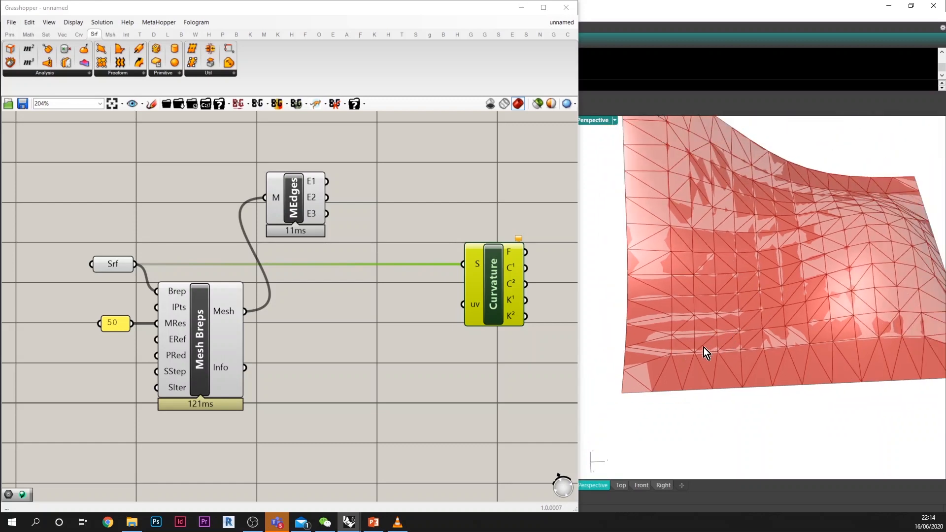
Step: Add a Deconstruct Mesh component after Mesh Breps and connect the Mesh output to it
{"action": "right_click_drag", "start_coordinate": [270, 309], "coordinate": [266, 323]}
{"action": "double_click", "coordinate": [323, 331]}
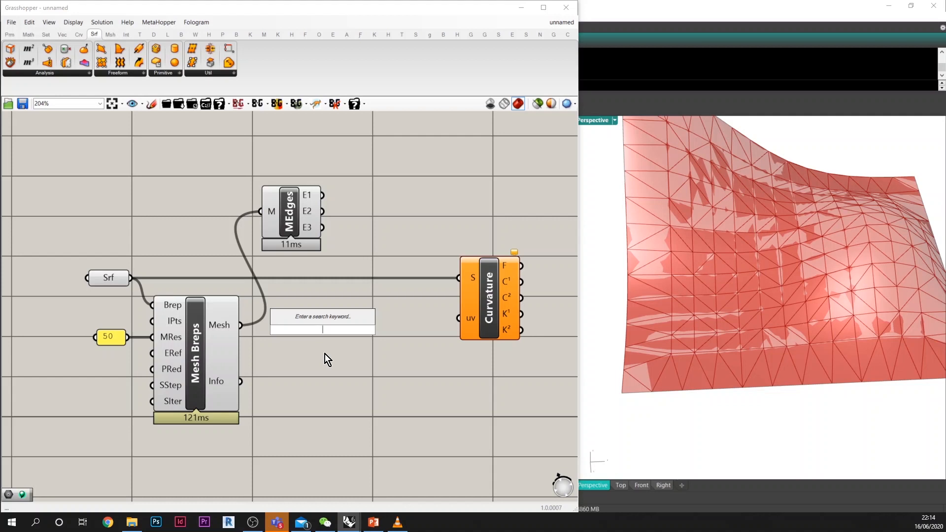
{"action": "type", "text": "d"}
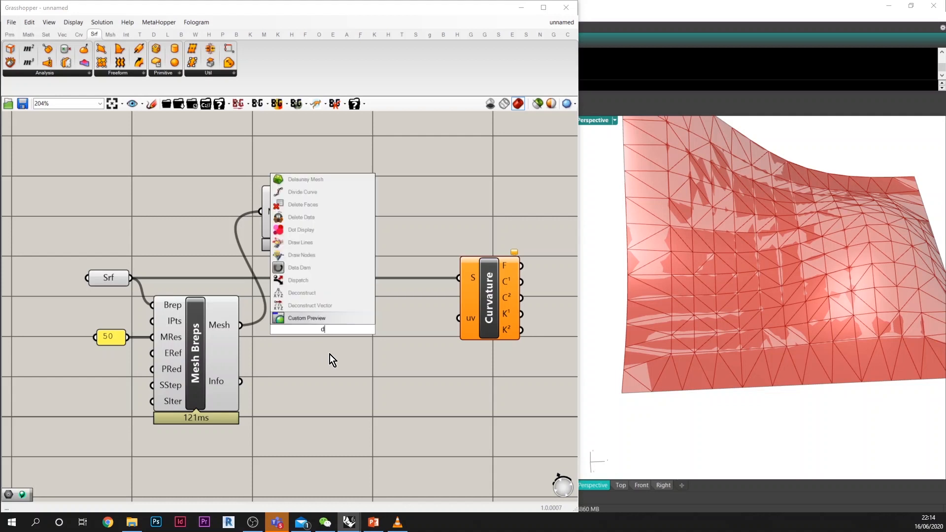
{"action": "key", "text": "BackSpace"}
{"action": "type", "text": "md"}
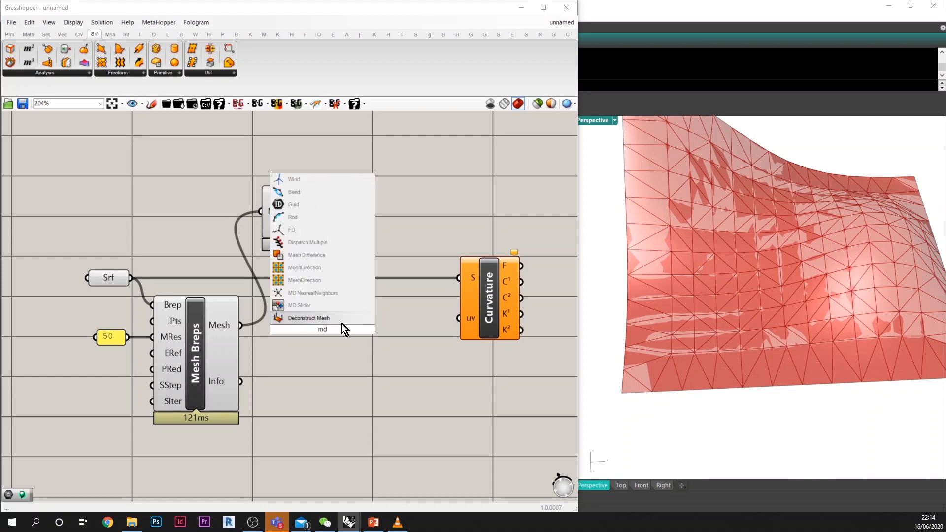
{"action": "left_click", "coordinate": [334, 318]}
{"action": "left_click_drag", "start_coordinate": [240, 328], "coordinate": [313, 330]}
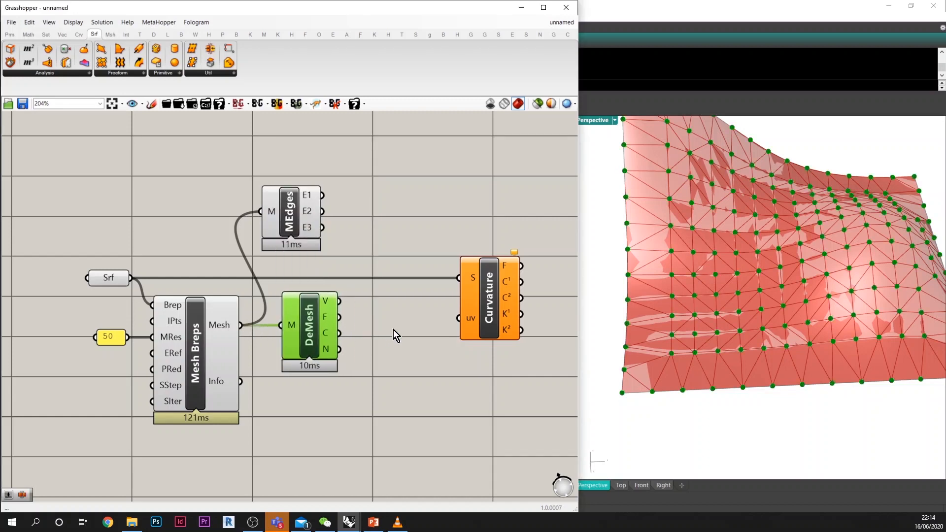
Step: Add a Surface Closest Point component fed by the mesh vertices and the surface, with its uvP output connected to Curvature's uv input
{"action": "double_click", "coordinate": [393, 330]}
{"action": "type", "text": "su"}
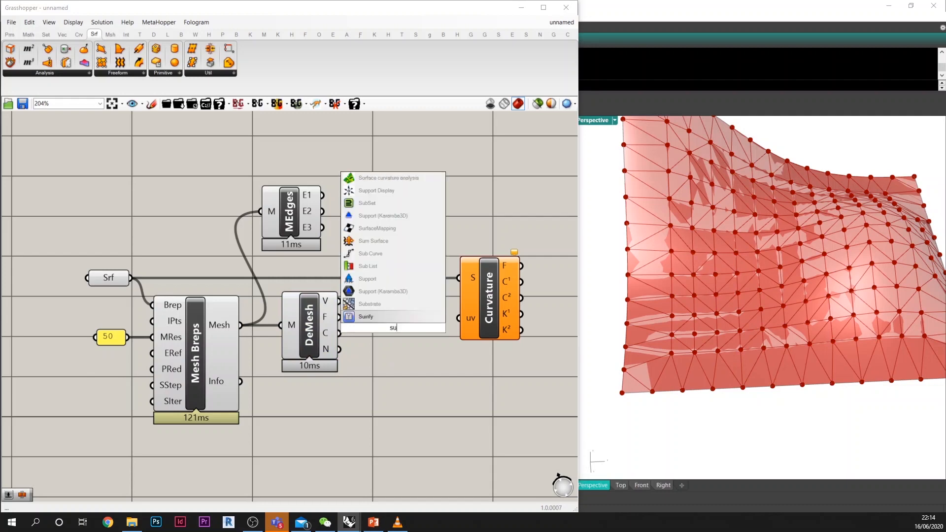
{"action": "type", "text": "rface"}
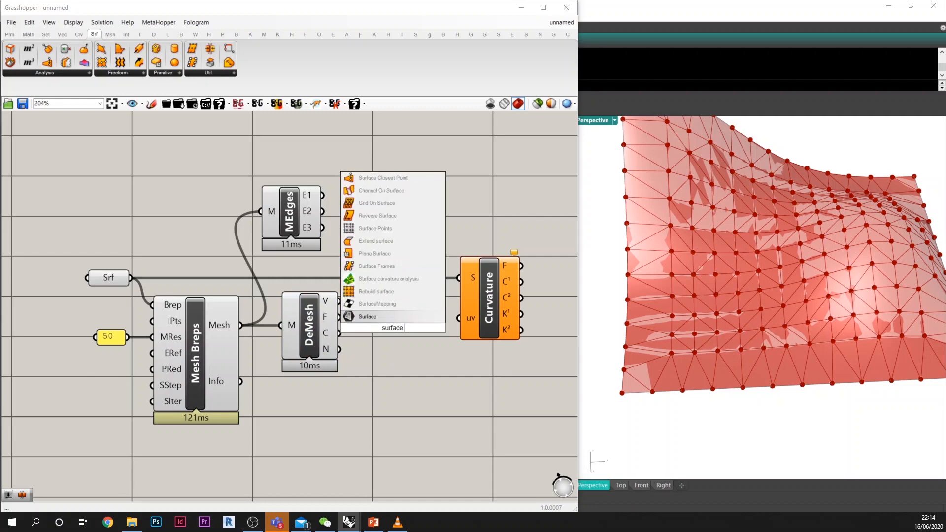
{"action": "type", "text": " clos"}
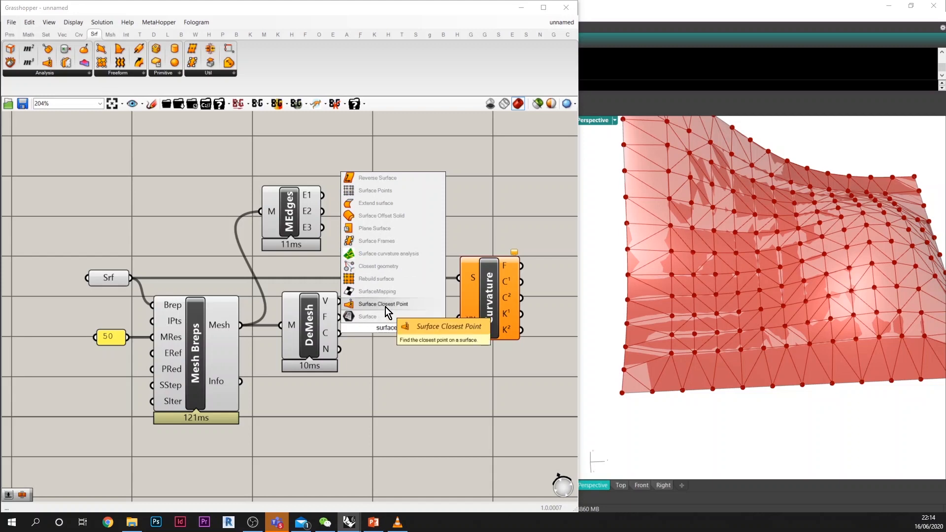
{"action": "left_click", "coordinate": [386, 305]}
{"action": "left_click_drag", "start_coordinate": [338, 300], "coordinate": [366, 288]}
{"action": "left_click_drag", "start_coordinate": [131, 278], "coordinate": [486, 307]}
{"action": "mouse_move", "coordinate": [420, 318]}
{"action": "right_click", "coordinate": [484, 299]}
{"action": "left_click", "coordinate": [451, 340]}
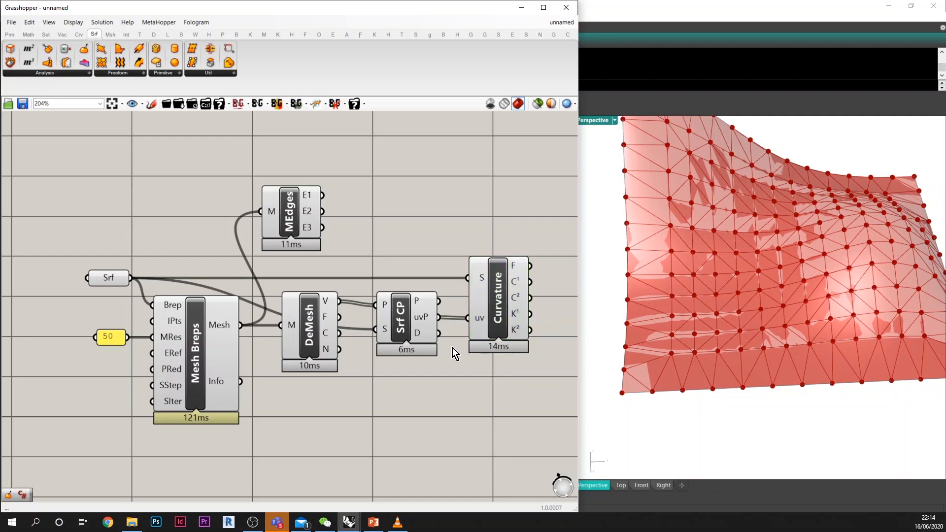
Step: Add a Multiplication component after Curvature and connect the C¹ and C² outputs to its A and B inputs
{"action": "right_click_drag", "start_coordinate": [450, 346], "coordinate": [381, 349]}
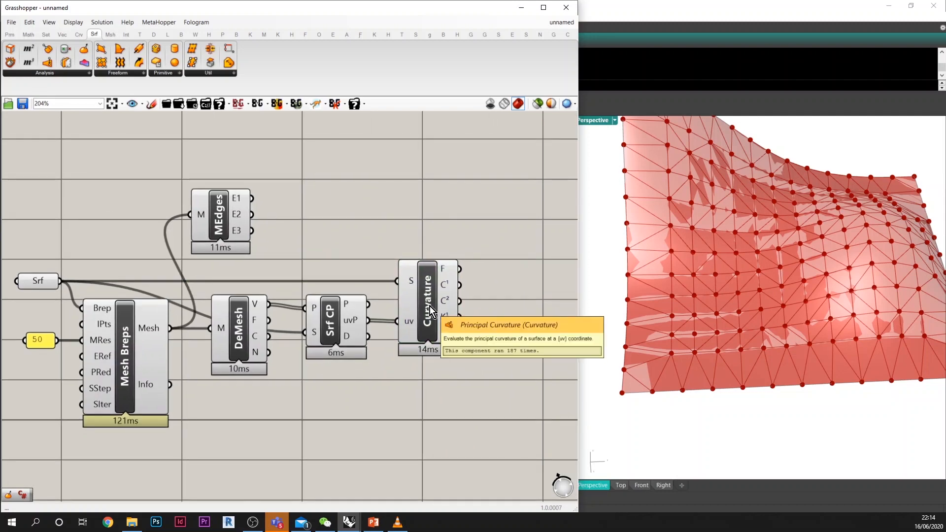
{"action": "mouse_move", "coordinate": [449, 322]}
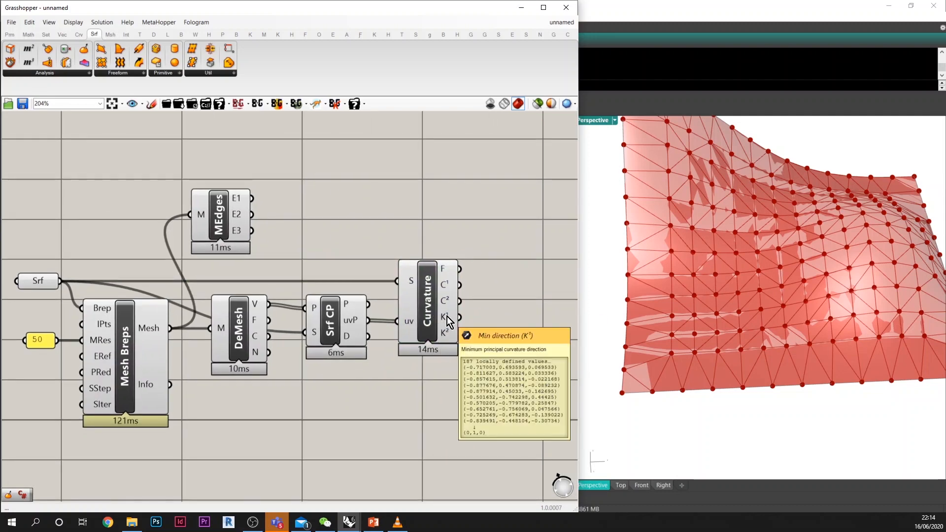
{"action": "mouse_move", "coordinate": [449, 291]}
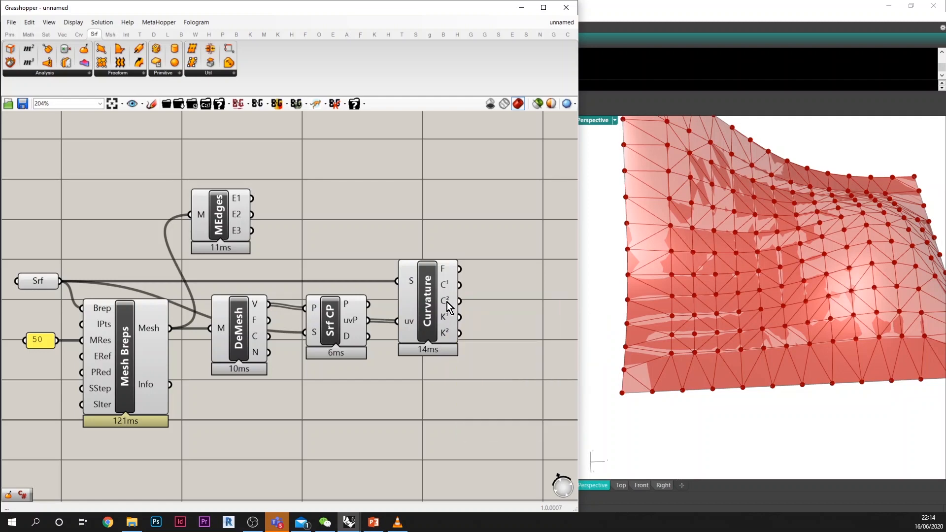
{"action": "double_click", "coordinate": [489, 300]}
{"action": "type", "text": "*"}
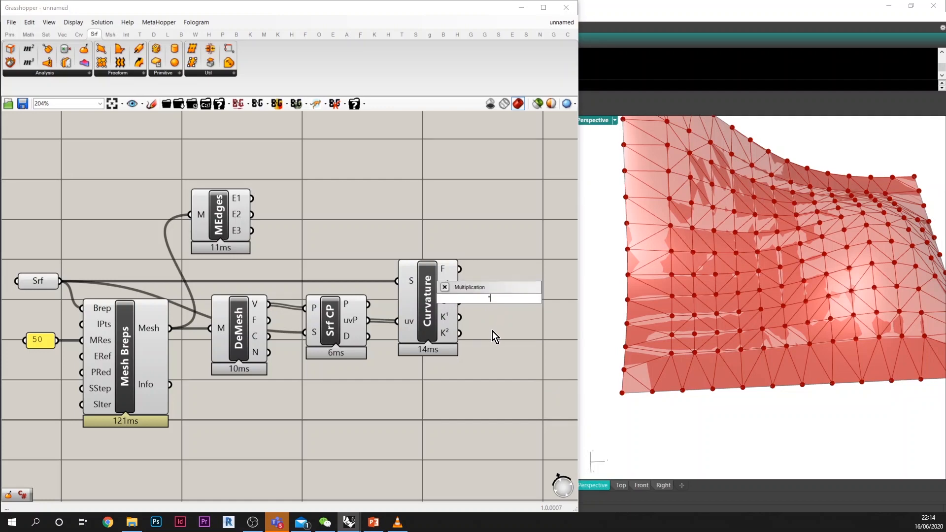
{"action": "key", "text": "Return"}
{"action": "left_click", "coordinate": [502, 296]}
{"action": "left_click_drag", "start_coordinate": [459, 285], "coordinate": [500, 299]}
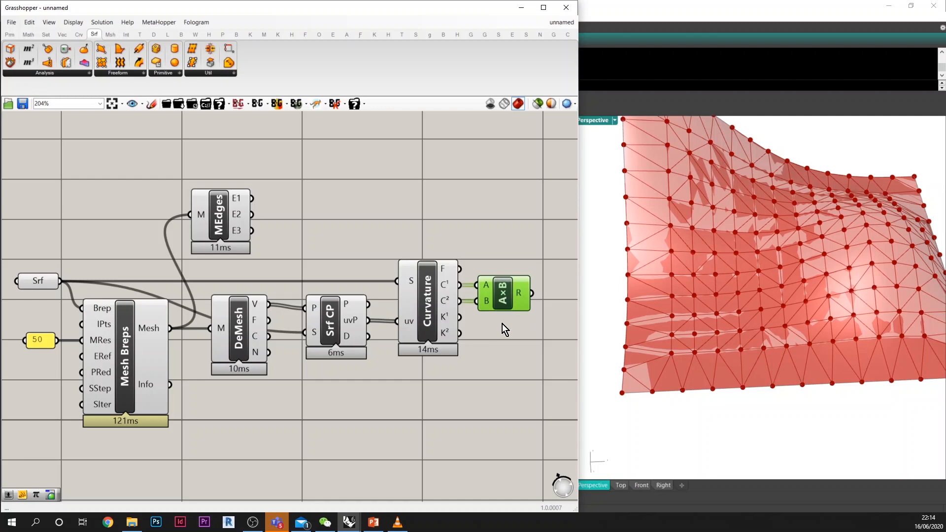
{"action": "mouse_move", "coordinate": [526, 299]}
Step: Add a Mesh Colours component and place it beyond the Multiplication component
{"action": "scroll", "coordinate": [511, 334], "scroll_direction": "down", "scroll_amount": 2}
{"action": "double_click", "coordinate": [468, 351]}
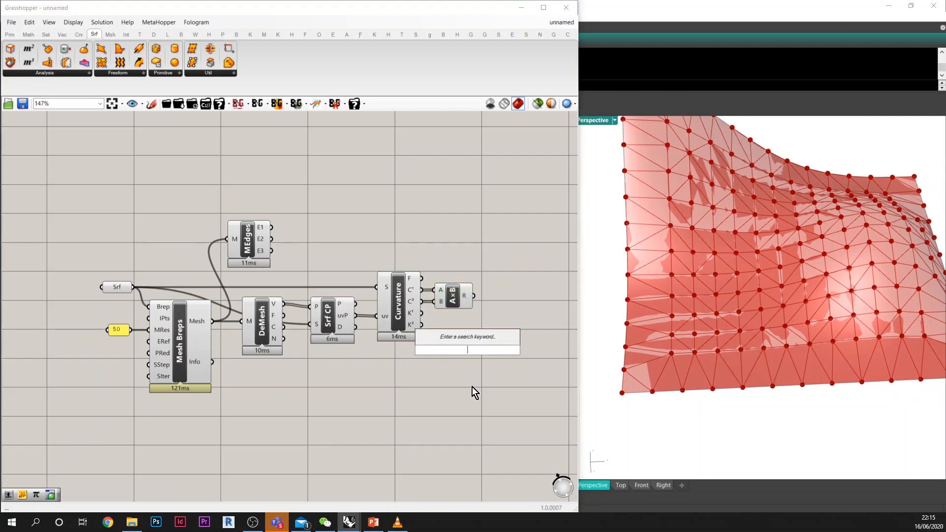
{"action": "type", "text": "mesh colo"}
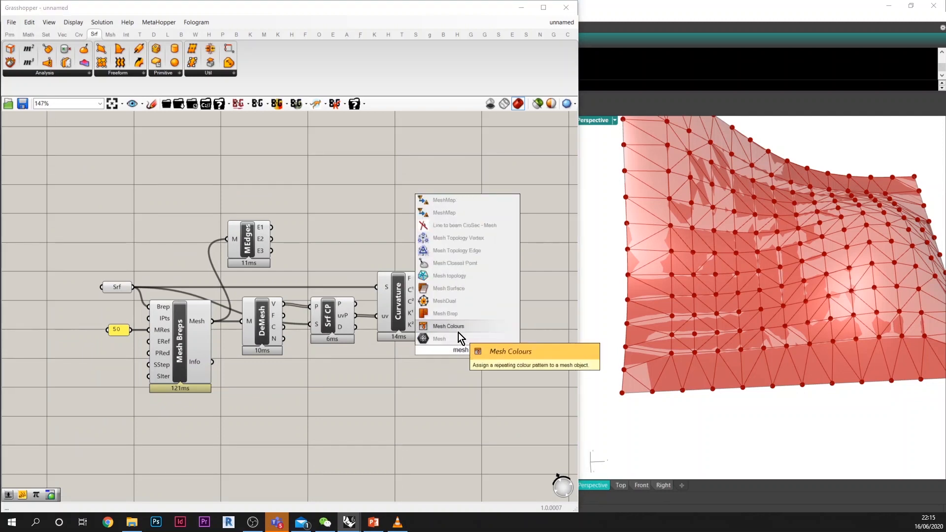
{"action": "left_click", "coordinate": [448, 326]}
{"action": "left_click_drag", "start_coordinate": [468, 351], "coordinate": [522, 284]}
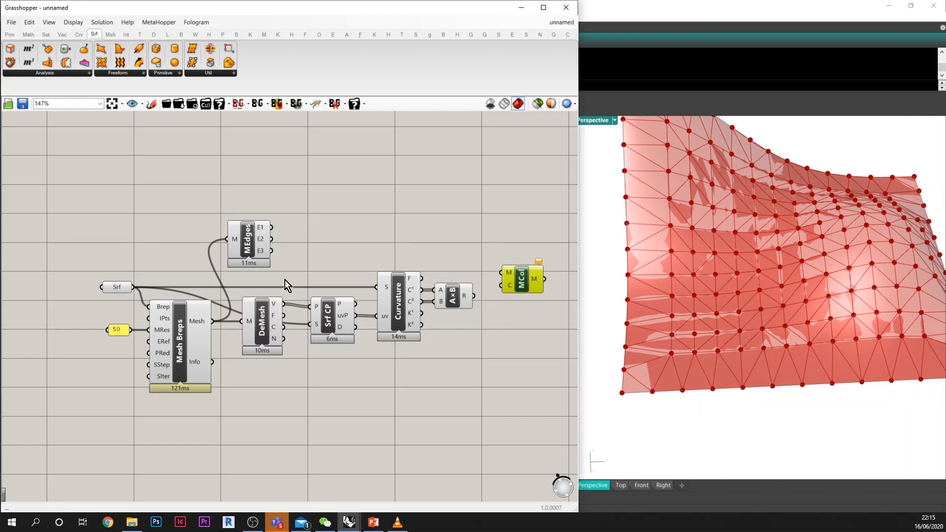
Step: Add a Mesh parameter linking the Mesh output of Mesh Breps to the M input of Mesh Colours
{"action": "left_click", "coordinate": [321, 258]}
{"action": "double_click", "coordinate": [321, 258]}
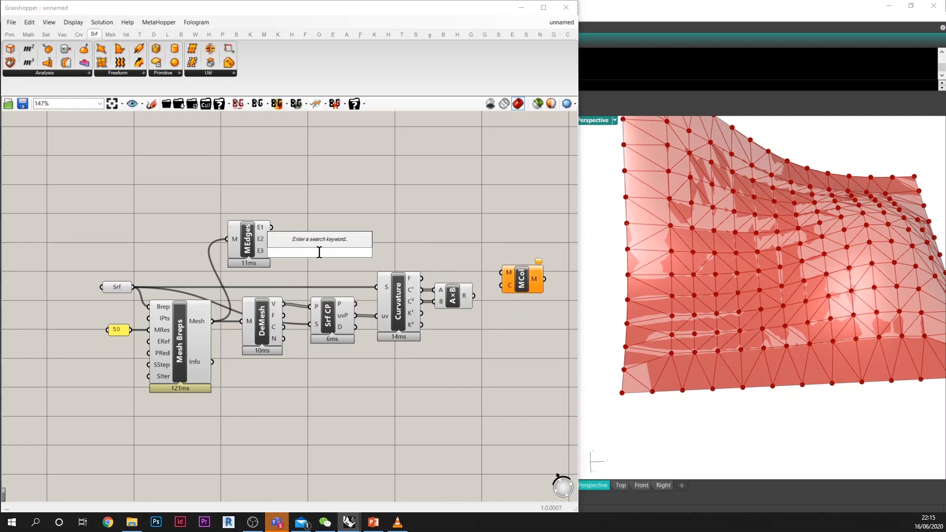
{"action": "type", "text": "mes"}
{"action": "left_click", "coordinate": [310, 243]}
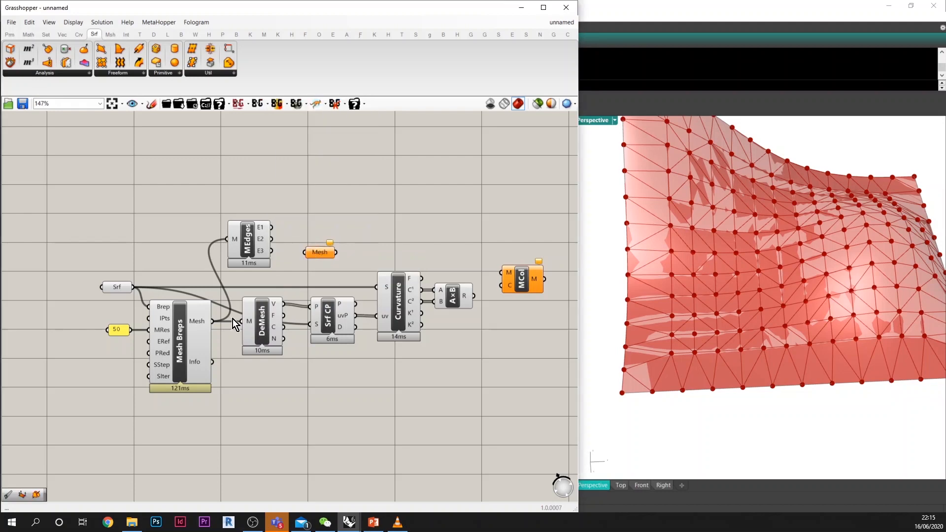
{"action": "left_click_drag", "start_coordinate": [212, 321], "coordinate": [566, 273]}
Step: Add a Gradient component below Mesh Colours and connect the Multiplication result to its t input
{"action": "right_click_drag", "start_coordinate": [484, 314], "coordinate": [395, 305]}
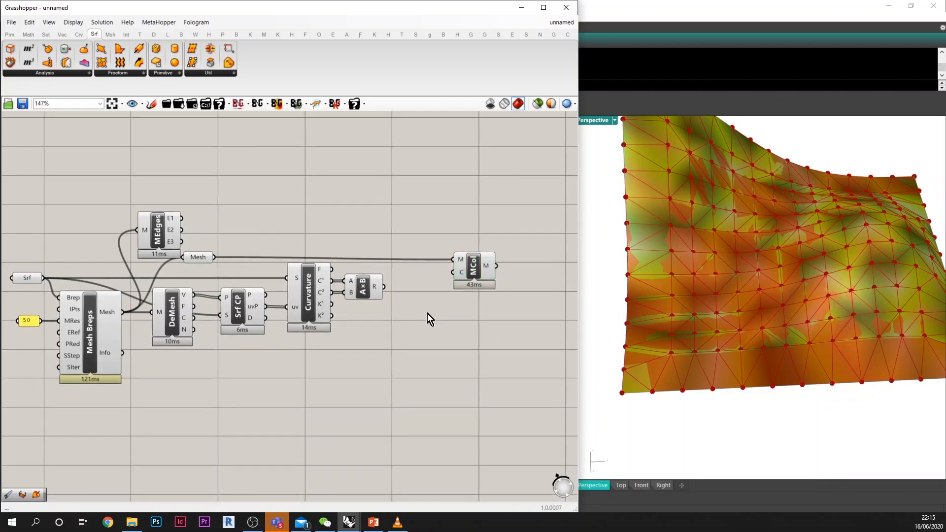
{"action": "double_click", "coordinate": [446, 340]}
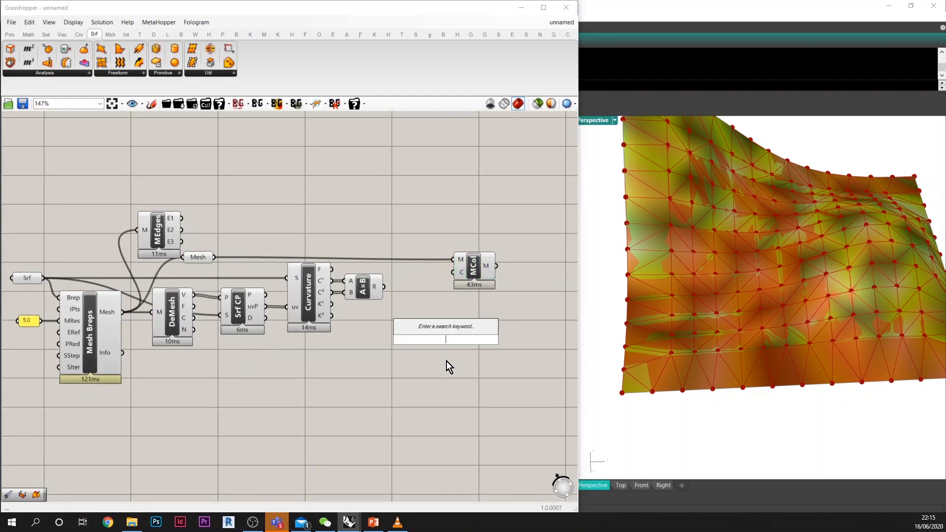
{"action": "type", "text": "grad"}
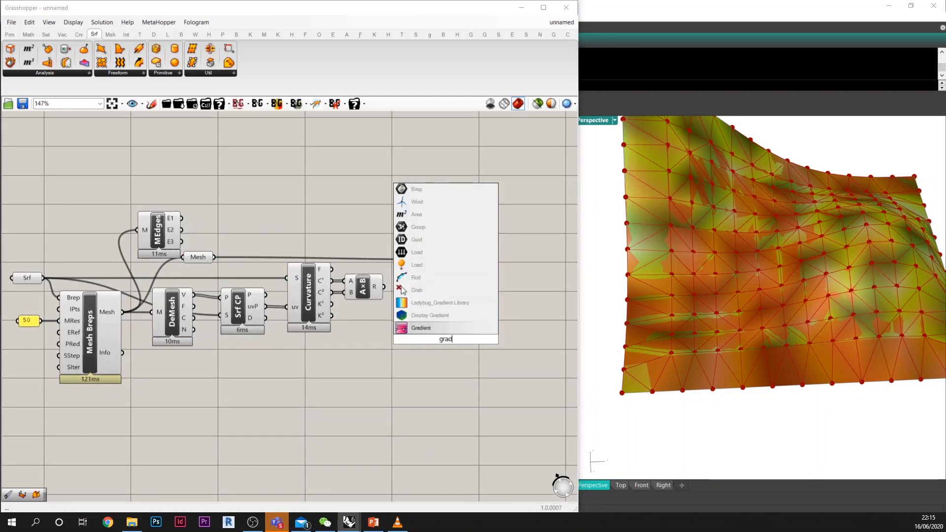
{"action": "left_click", "coordinate": [425, 331]}
{"action": "left_click_drag", "start_coordinate": [418, 338], "coordinate": [451, 339]}
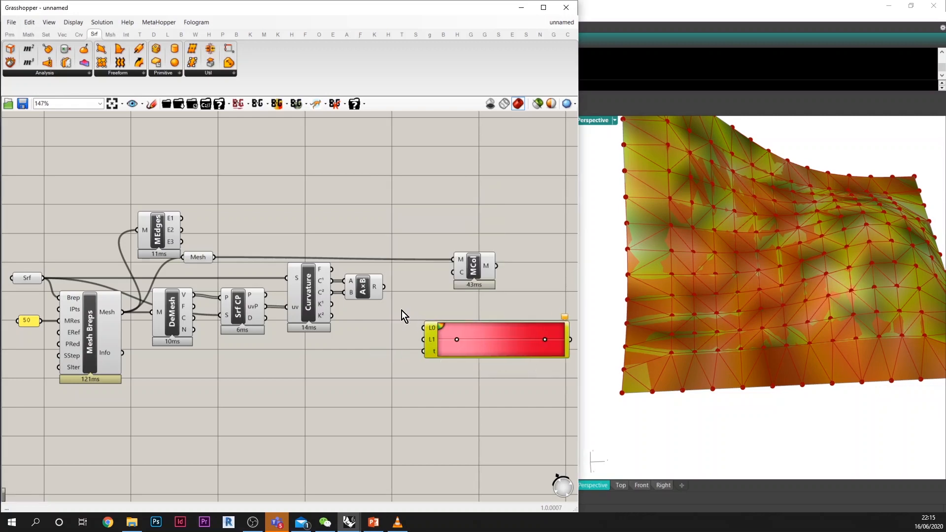
{"action": "scroll", "coordinate": [389, 293], "scroll_direction": "up", "scroll_amount": 2}
{"action": "left_click_drag", "start_coordinate": [381, 283], "coordinate": [427, 359]}
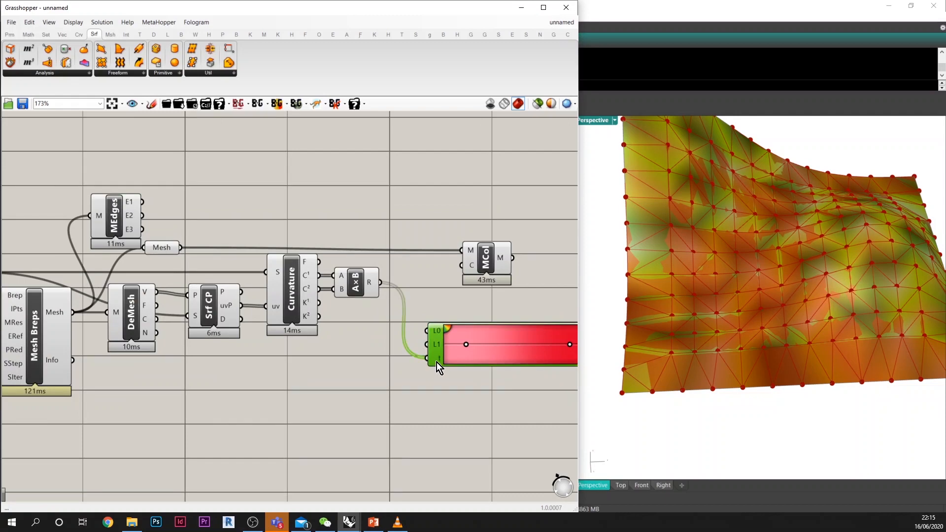
{"action": "right_click_drag", "start_coordinate": [443, 362], "coordinate": [391, 345]}
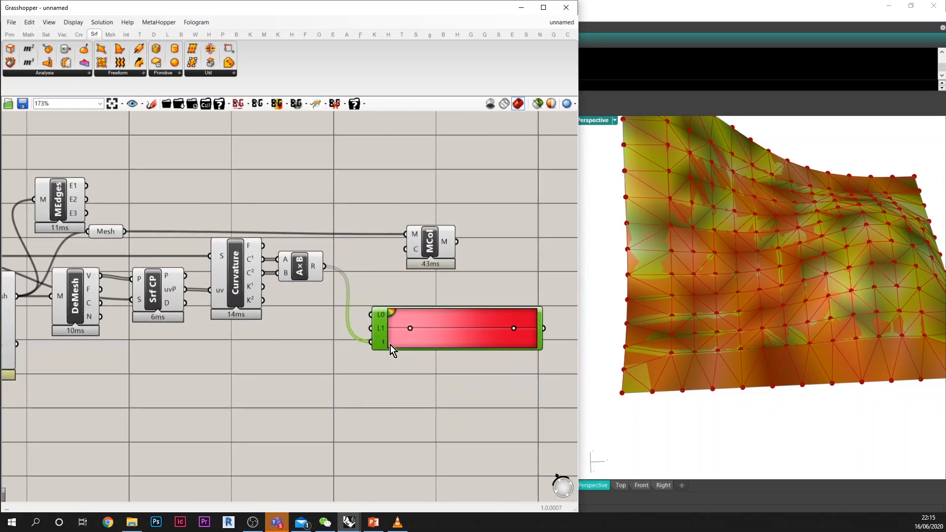
{"action": "mouse_move", "coordinate": [317, 268]}
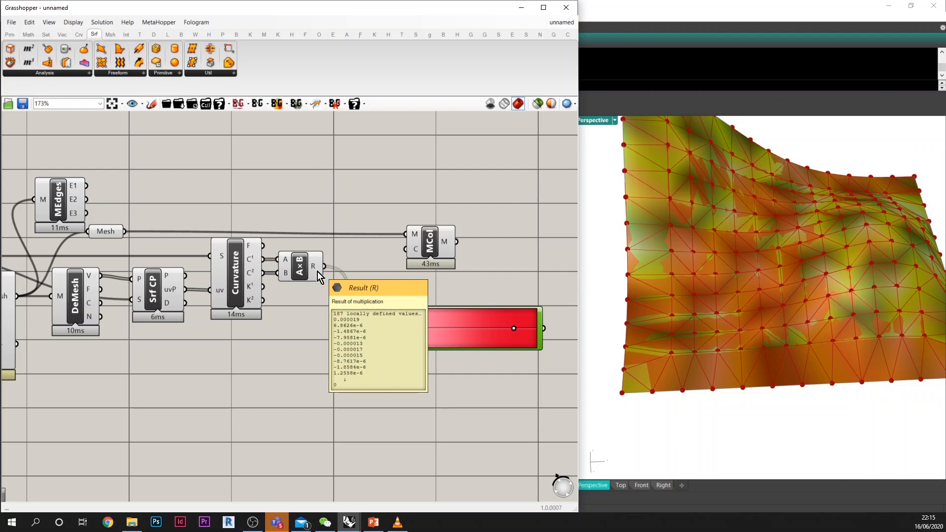
{"action": "left_click_drag", "start_coordinate": [324, 267], "coordinate": [371, 342]}
Step: Create a panel containing 0.0001 and place it beside the Gradient's inputs below the Curvature component
{"action": "double_click", "coordinate": [307, 348]}
{"action": "type", "text": "//"}
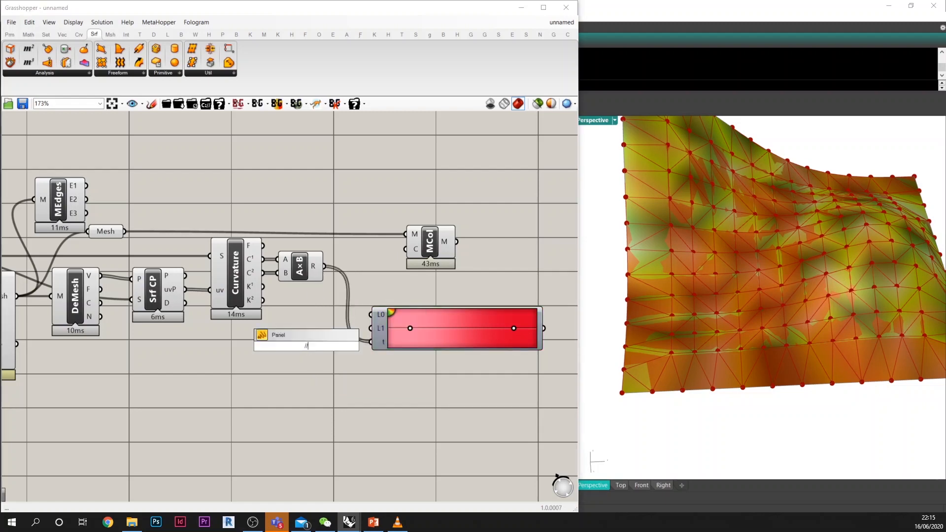
{"action": "type", "text": "0.0001"}
{"action": "key", "text": "Return"}
{"action": "left_click", "coordinate": [296, 350]}
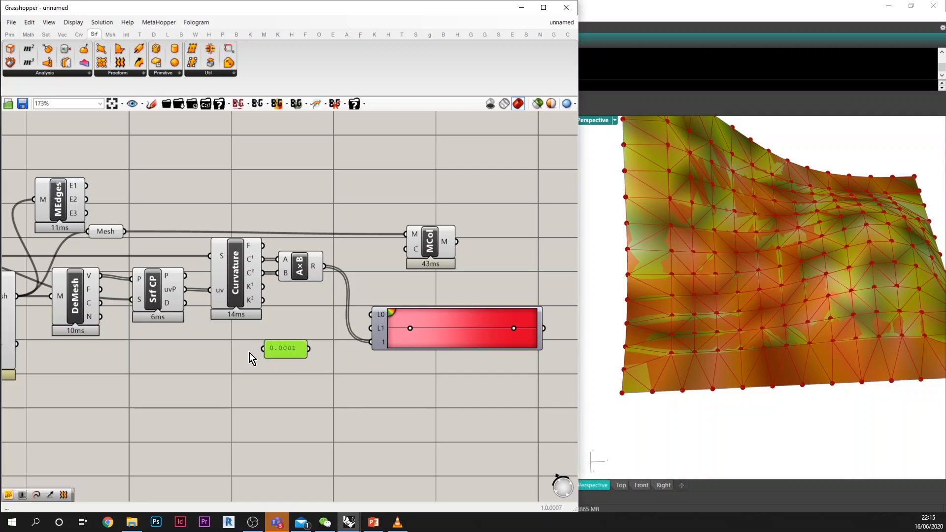
{"action": "left_click_drag", "start_coordinate": [249, 353], "coordinate": [370, 315]}
Step: Link the 0.0001 panel to the Gradient's L0 input through a new Negative component, and directly to its L1 input
{"action": "double_click", "coordinate": [307, 367]}
{"action": "type", "text": "n"}
{"action": "key", "text": "Return"}
{"action": "left_click_drag", "start_coordinate": [314, 318], "coordinate": [311, 318]}
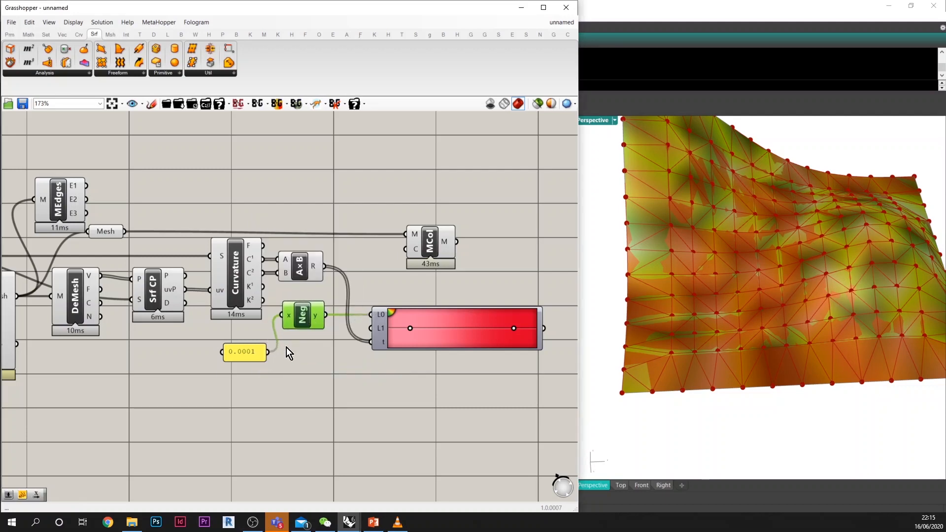
{"action": "left_click_drag", "start_coordinate": [270, 351], "coordinate": [370, 329]}
{"action": "right_click_drag", "start_coordinate": [447, 366], "coordinate": [386, 359]}
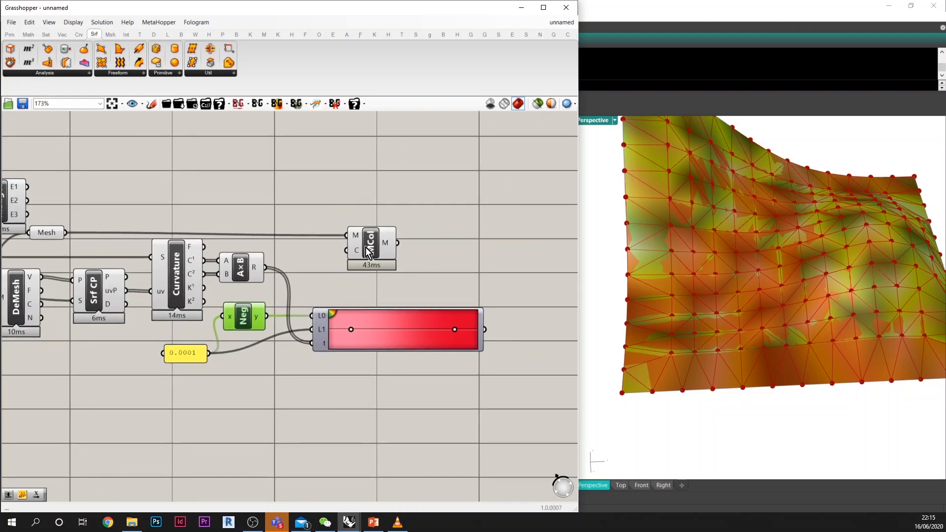
Step: Move Mesh Colours beyond the end of the slightly shortened Gradient and connect the Gradient's output to its C input
{"action": "left_click_drag", "start_coordinate": [366, 247], "coordinate": [489, 249]}
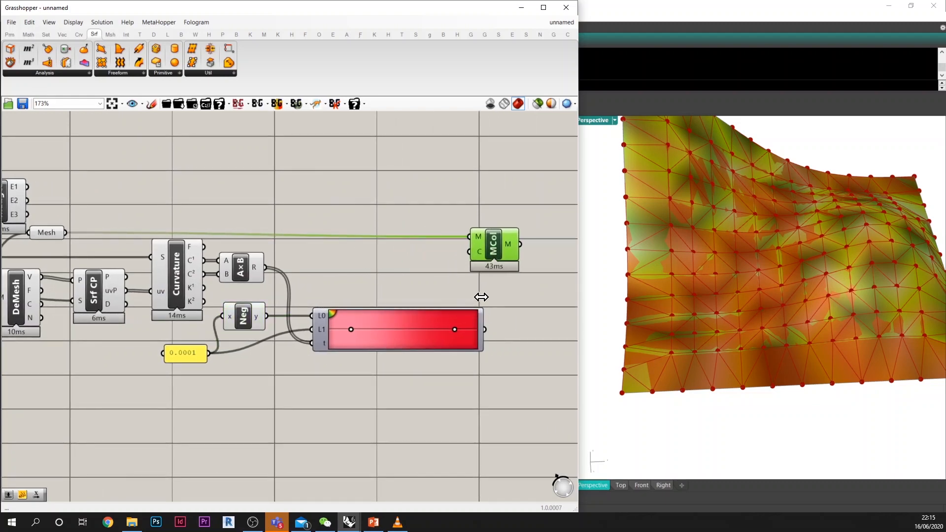
{"action": "left_click_drag", "start_coordinate": [481, 297], "coordinate": [473, 297]}
{"action": "left_click_drag", "start_coordinate": [476, 330], "coordinate": [524, 251]}
{"action": "left_click", "coordinate": [511, 318]}
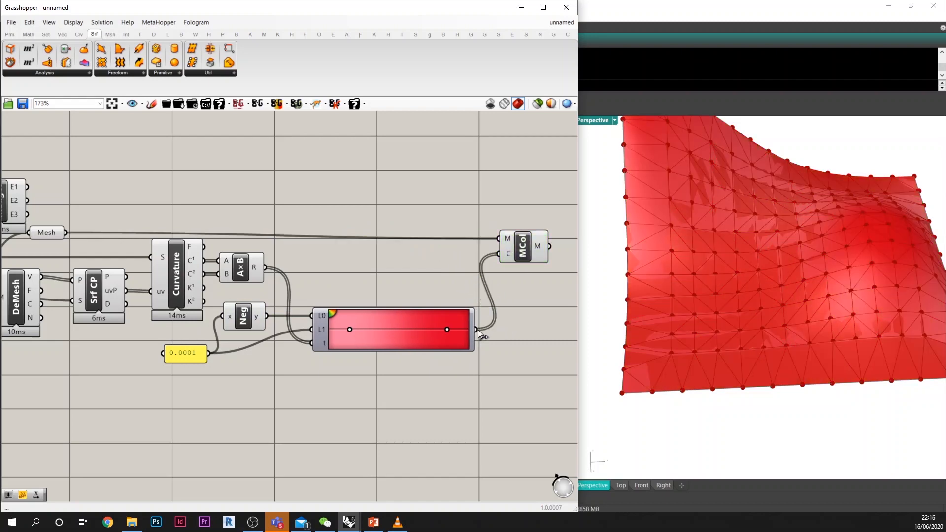
Step: Apply the green-yellow-red preset to the Gradient component
{"action": "left_click", "coordinate": [389, 327]}
{"action": "right_click", "coordinate": [389, 326]}
{"action": "mouse_move", "coordinate": [418, 378]}
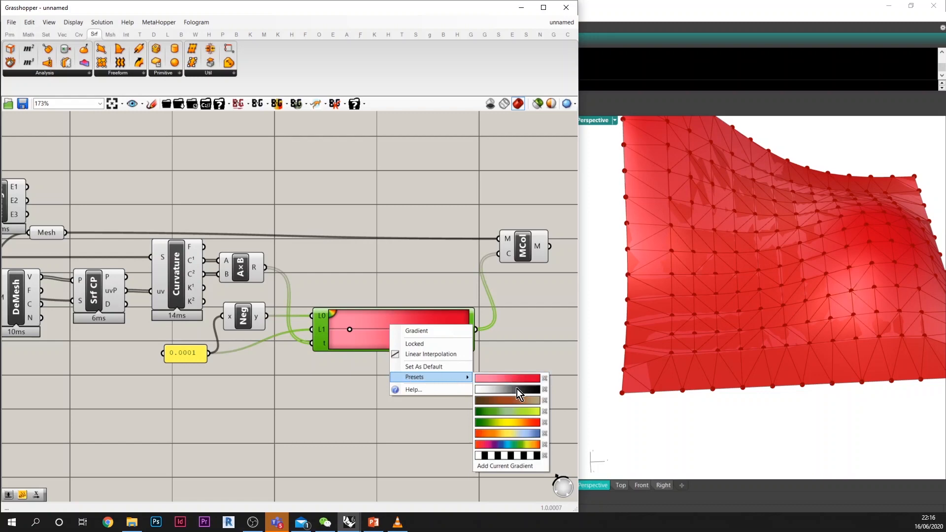
{"action": "left_click", "coordinate": [518, 422]}
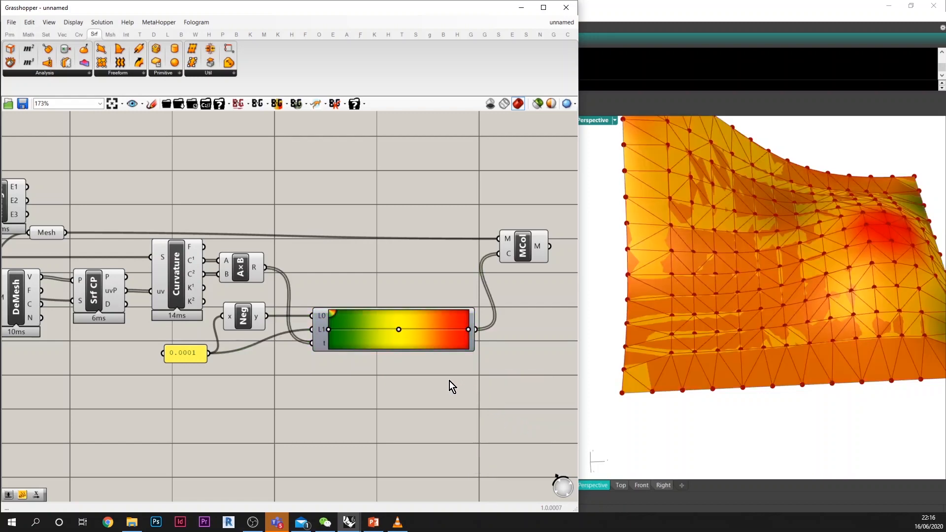
Step: Rearrange the Gradient's colour grips so yellow sits at the low end, green in the middle and red at the high end
{"action": "mouse_move", "coordinate": [398, 331]}
{"action": "left_mouse_down"}
{"action": "mouse_move", "coordinate": [334, 330]}
{"action": "mouse_move", "coordinate": [396, 332]}
{"action": "left_mouse_up"}
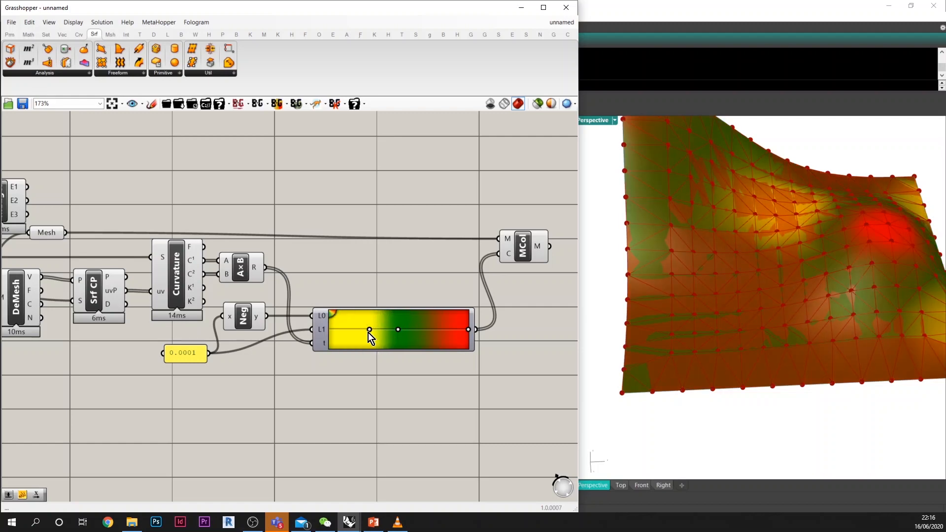
{"action": "left_click_drag", "start_coordinate": [369, 329], "coordinate": [309, 338]}
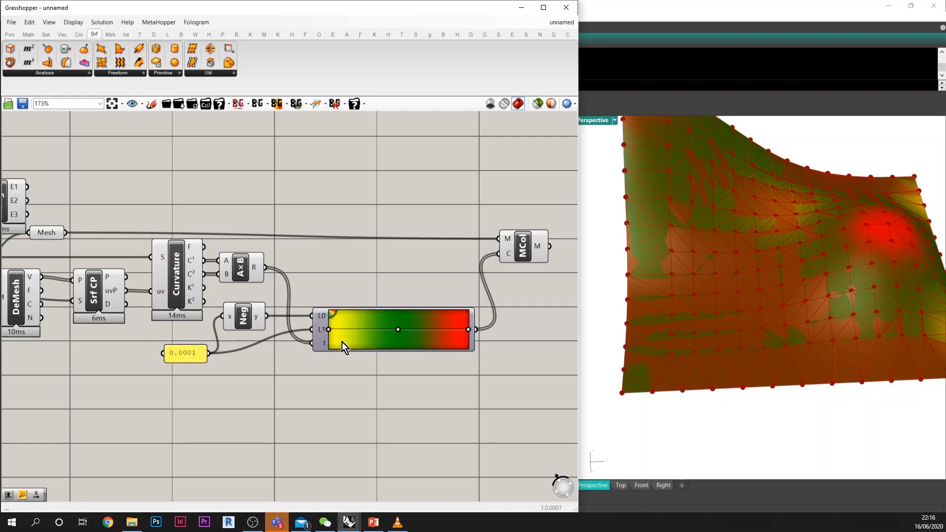
{"action": "right_click_drag", "start_coordinate": [351, 352], "coordinate": [340, 357]}
{"action": "scroll", "coordinate": [319, 345], "scroll_direction": "up", "scroll_amount": 2}
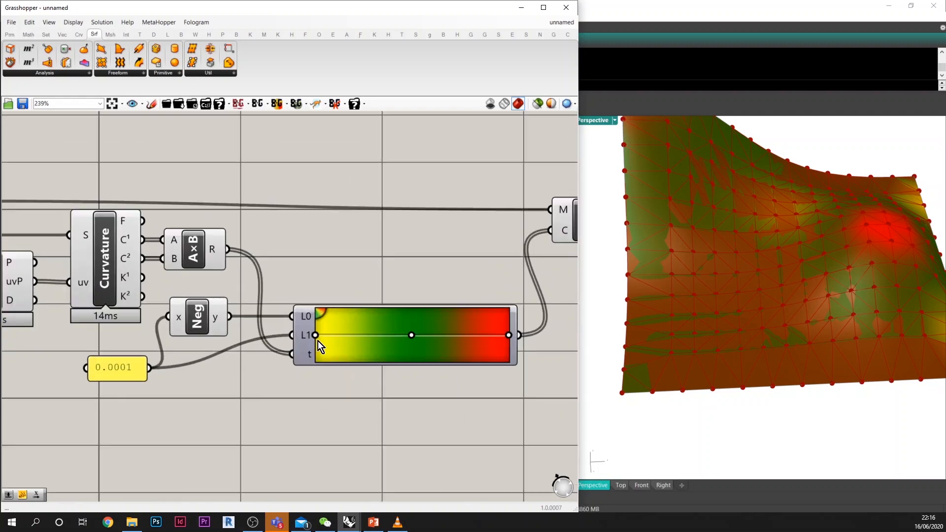
{"action": "scroll", "coordinate": [318, 338], "scroll_direction": "down", "scroll_amount": 1}
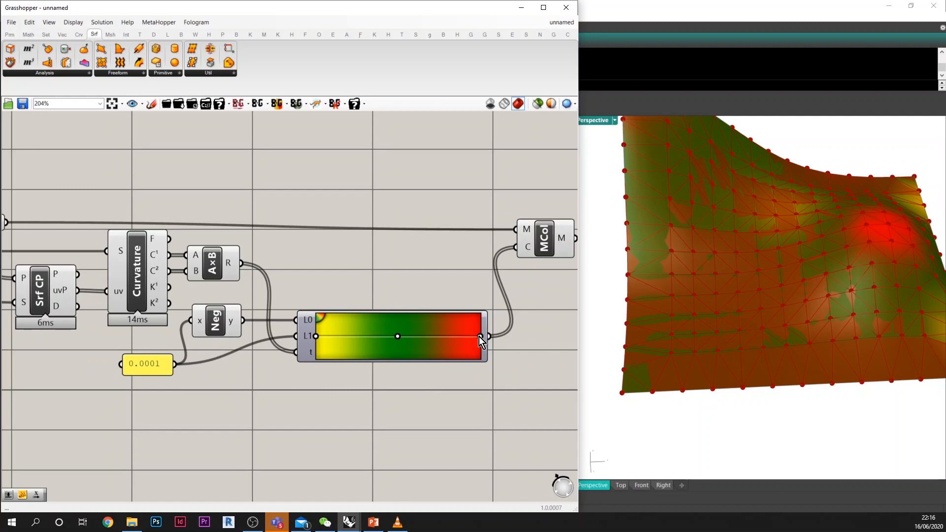
Step: Turn off the preview of all components upstream of Mesh Colours, leaving only the coloured mesh displayed
{"action": "scroll", "coordinate": [458, 344], "scroll_direction": "down", "scroll_amount": 3}
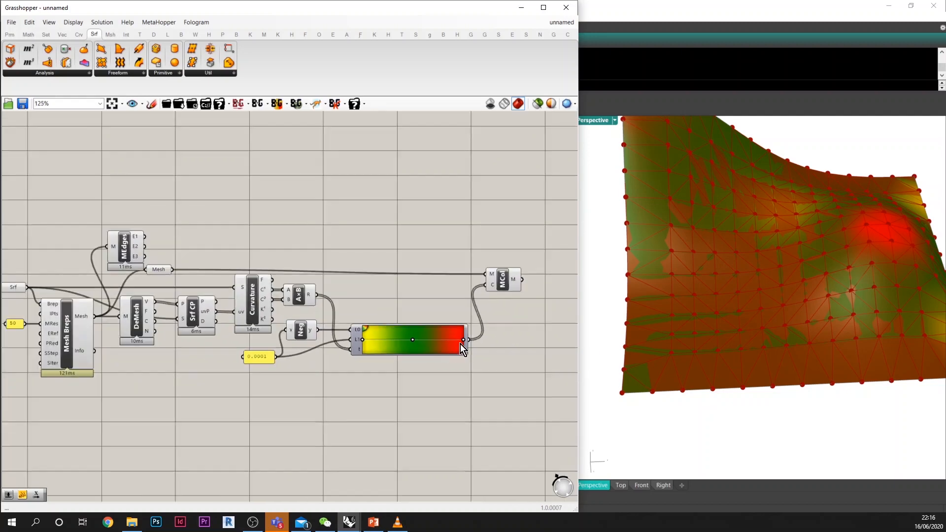
{"action": "scroll", "coordinate": [466, 349], "scroll_direction": "down", "scroll_amount": 3}
{"action": "left_click_drag", "start_coordinate": [432, 395], "coordinate": [179, 261]}
{"action": "middle_click", "coordinate": [244, 258]}
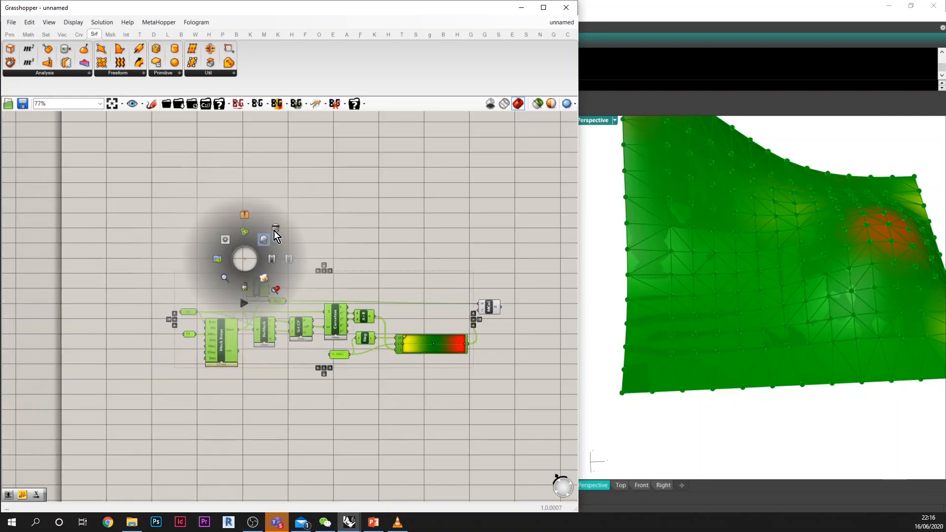
{"action": "left_click", "coordinate": [275, 231]}
{"action": "left_click", "coordinate": [384, 240]}
{"action": "right_click_drag", "start_coordinate": [666, 264], "coordinate": [849, 315]}
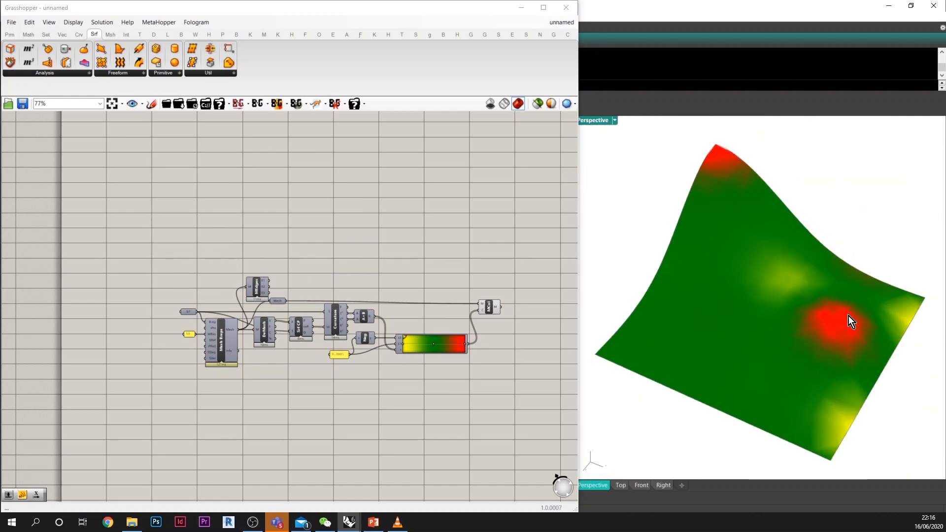
Step: Shift the Gradient's yellow and red grips inwards from both ends towards the central green grip
{"action": "scroll", "coordinate": [345, 340], "scroll_direction": "up", "scroll_amount": 6}
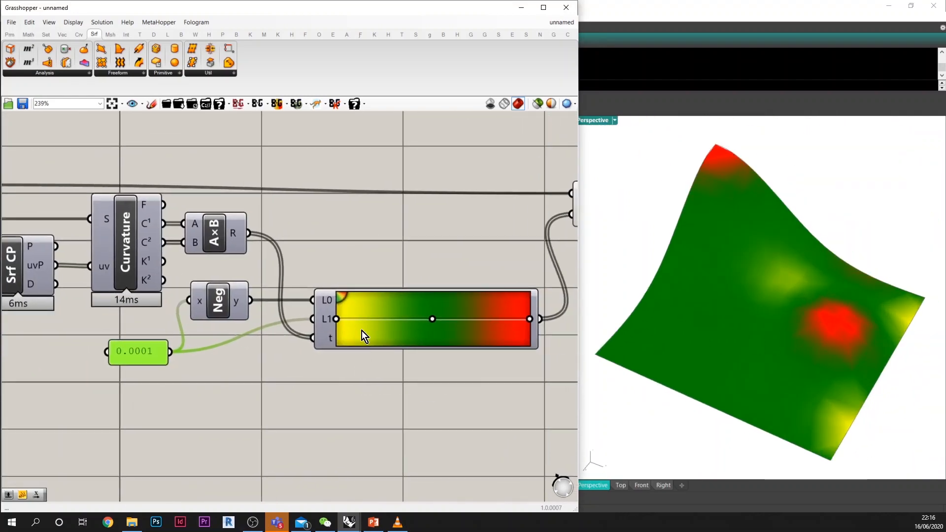
{"action": "left_click_drag", "start_coordinate": [340, 319], "coordinate": [396, 320]}
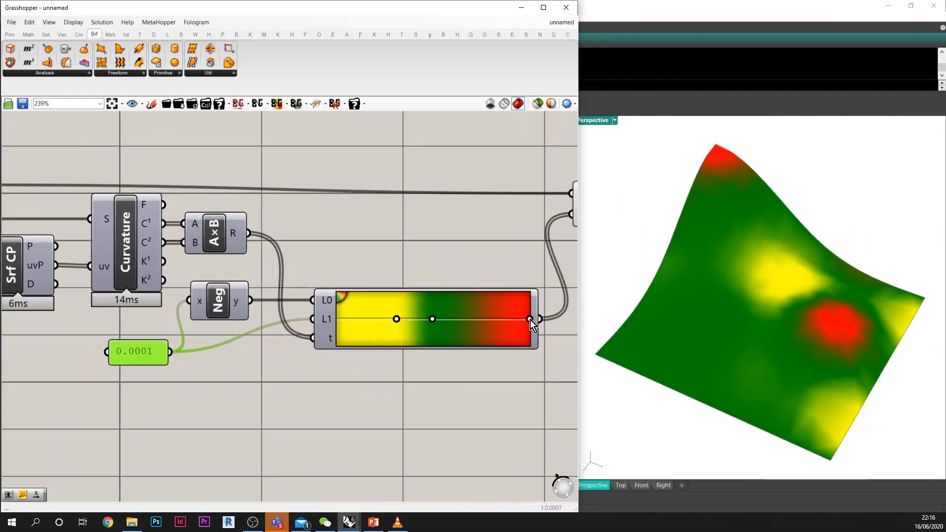
{"action": "left_click_drag", "start_coordinate": [530, 319], "coordinate": [483, 319]}
Step: Create a panel containing 20 below the 50 panel and connect it to the MRes input of Mesh Breps instead
{"action": "scroll", "coordinate": [483, 328], "scroll_direction": "down", "scroll_amount": 3}
{"action": "right_click_drag", "start_coordinate": [315, 307], "coordinate": [536, 314]}
{"action": "double_click", "coordinate": [207, 348]}
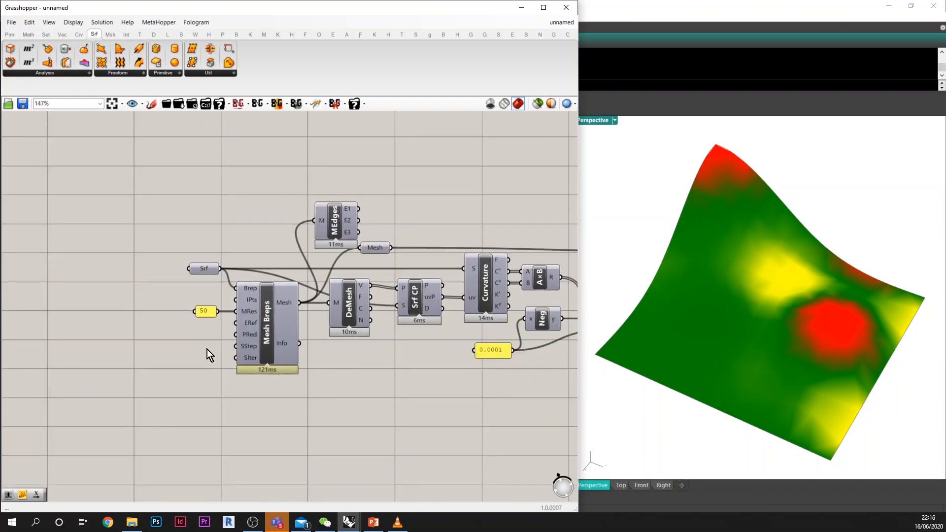
{"action": "type", "text": "20"}
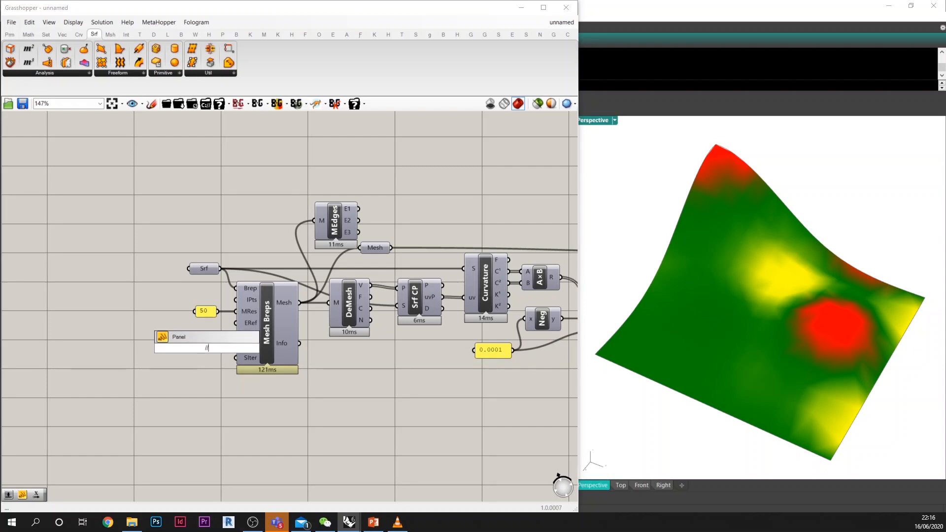
{"action": "key", "text": "Return"}
{"action": "left_click_drag", "start_coordinate": [219, 341], "coordinate": [235, 312]}
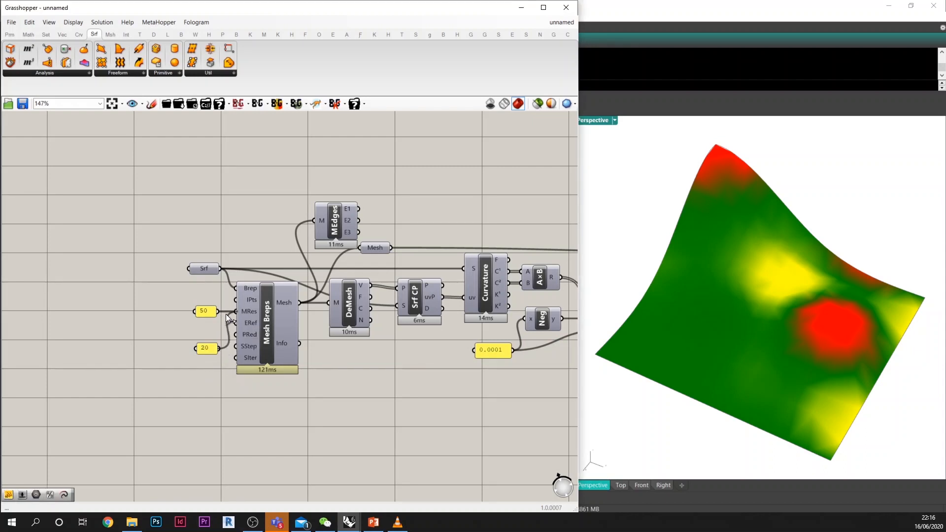
Step: Narrow the Gradient's green band by moving the red and yellow grips close to the central green grip
{"action": "right_click_drag", "start_coordinate": [331, 362], "coordinate": [215, 361]}
{"action": "right_click_drag", "start_coordinate": [386, 374], "coordinate": [276, 380]}
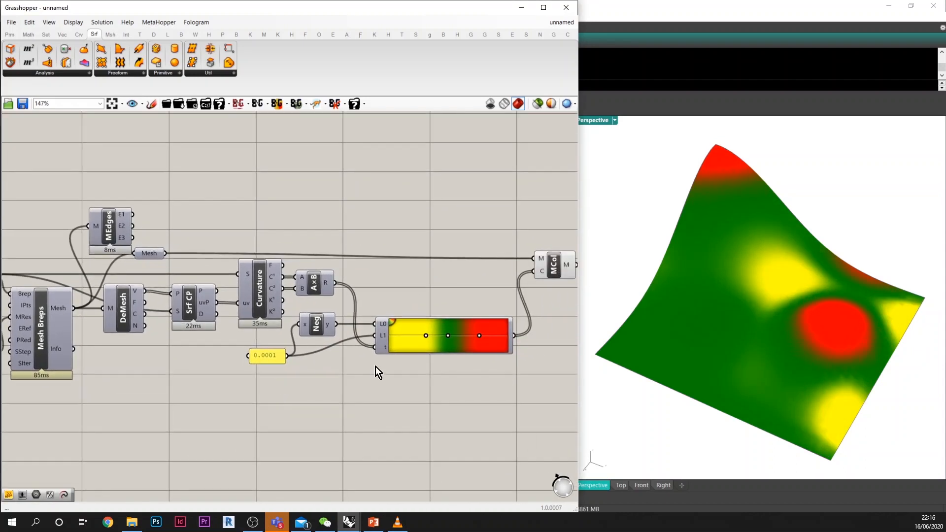
{"action": "right_click_drag", "start_coordinate": [849, 378], "coordinate": [707, 379]}
{"action": "scroll", "coordinate": [864, 367], "scroll_direction": "up", "scroll_amount": 5}
{"action": "scroll", "coordinate": [792, 318], "scroll_direction": "down", "scroll_amount": 5}
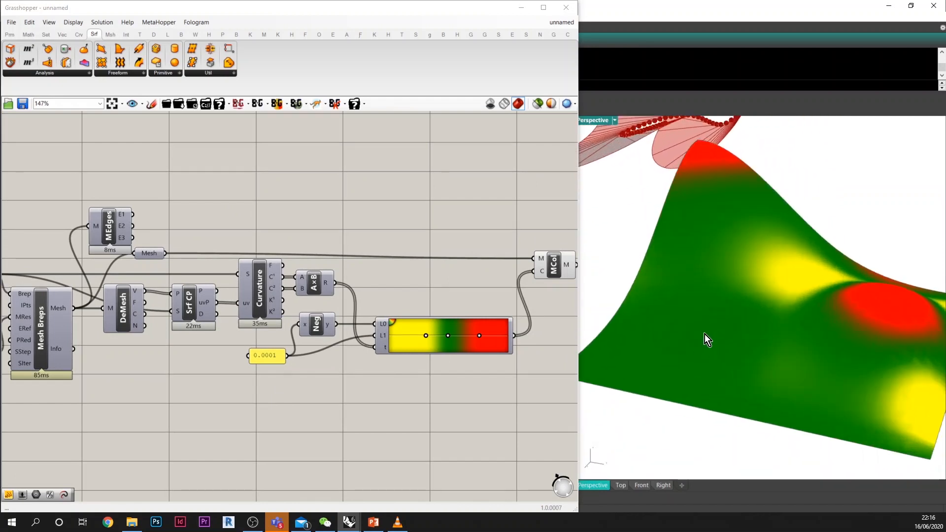
{"action": "scroll", "coordinate": [729, 351], "scroll_direction": "down", "scroll_amount": 5}
{"action": "scroll", "coordinate": [460, 365], "scroll_direction": "up", "scroll_amount": 5}
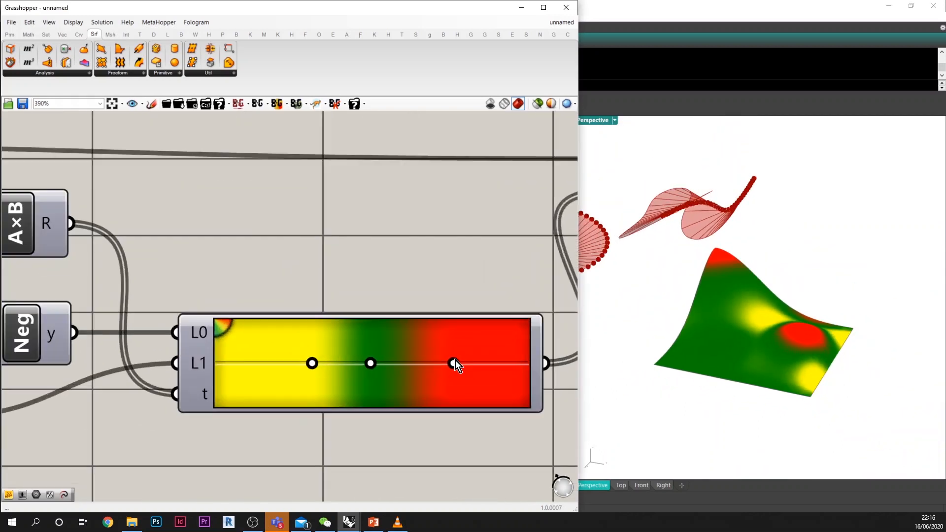
{"action": "scroll", "coordinate": [456, 365], "scroll_direction": "up", "scroll_amount": 1}
{"action": "left_click_drag", "start_coordinate": [453, 363], "coordinate": [401, 364]}
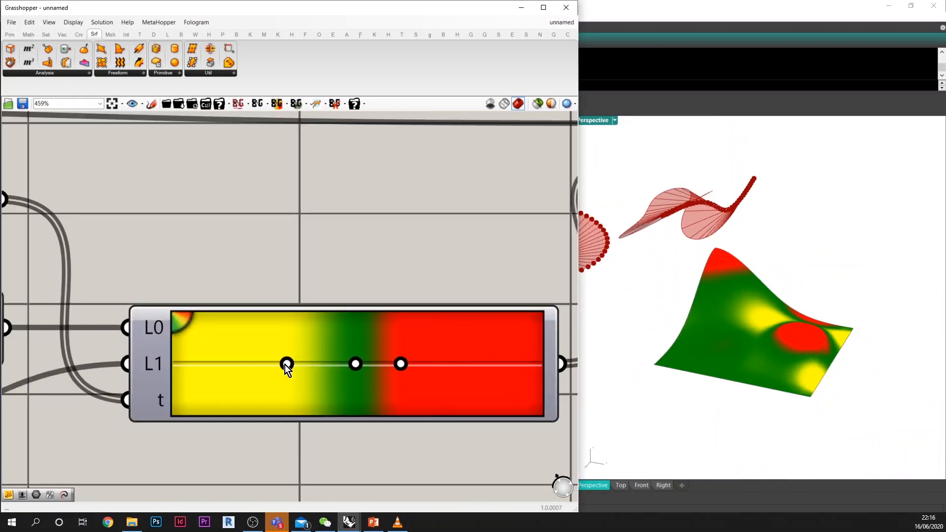
{"action": "left_click_drag", "start_coordinate": [286, 365], "coordinate": [325, 365]}
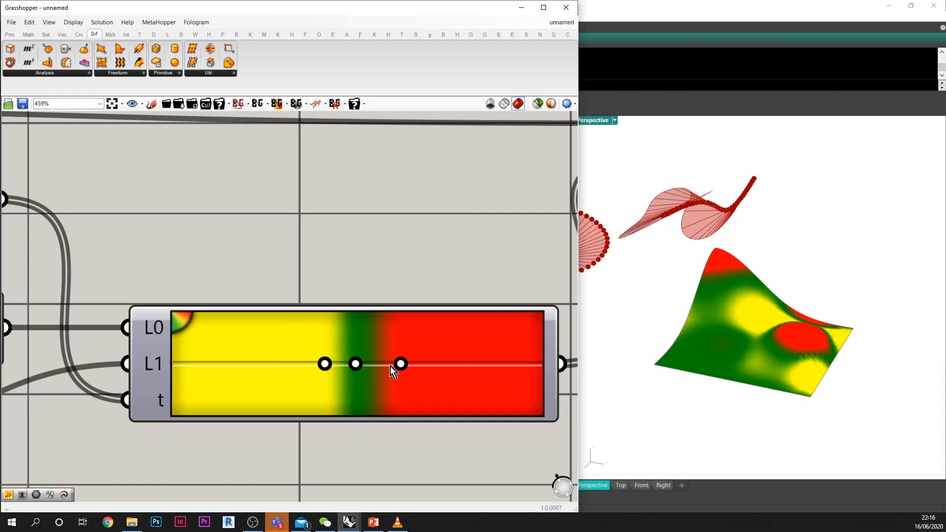
{"action": "left_click_drag", "start_coordinate": [400, 363], "coordinate": [395, 364]}
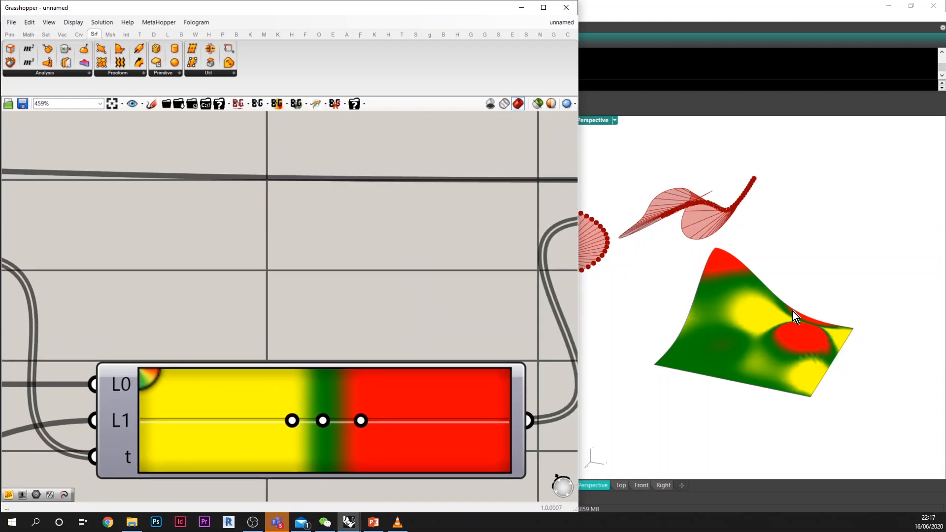
Step: Move the Srf parameter away from Mesh Breps and link it to the S input of a new Divide Surface component below
{"action": "right_click_drag", "start_coordinate": [794, 312], "coordinate": [848, 353]}
{"action": "scroll", "coordinate": [733, 352], "scroll_direction": "up", "scroll_amount": 5}
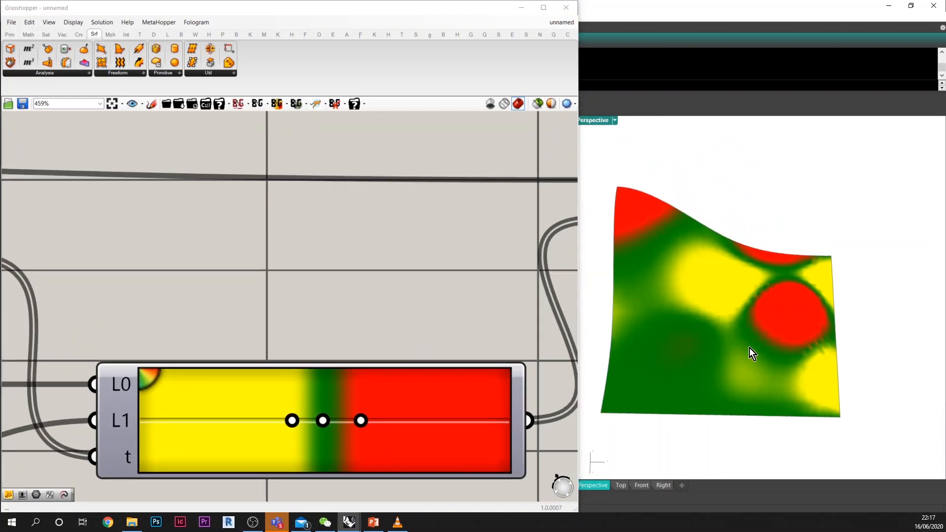
{"action": "scroll", "coordinate": [428, 285], "scroll_direction": "down", "scroll_amount": 8}
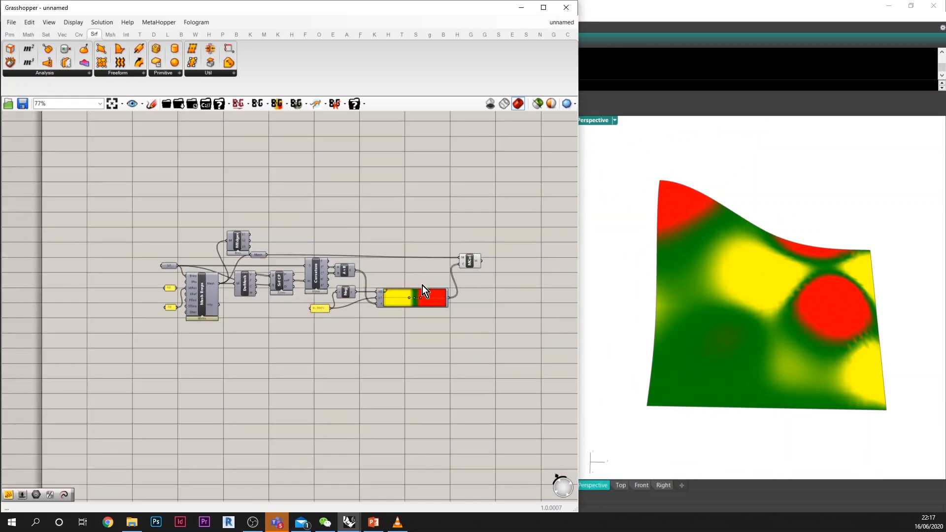
{"action": "scroll", "coordinate": [174, 266], "scroll_direction": "up", "scroll_amount": 3}
{"action": "left_click_drag", "start_coordinate": [164, 268], "coordinate": [87, 268]}
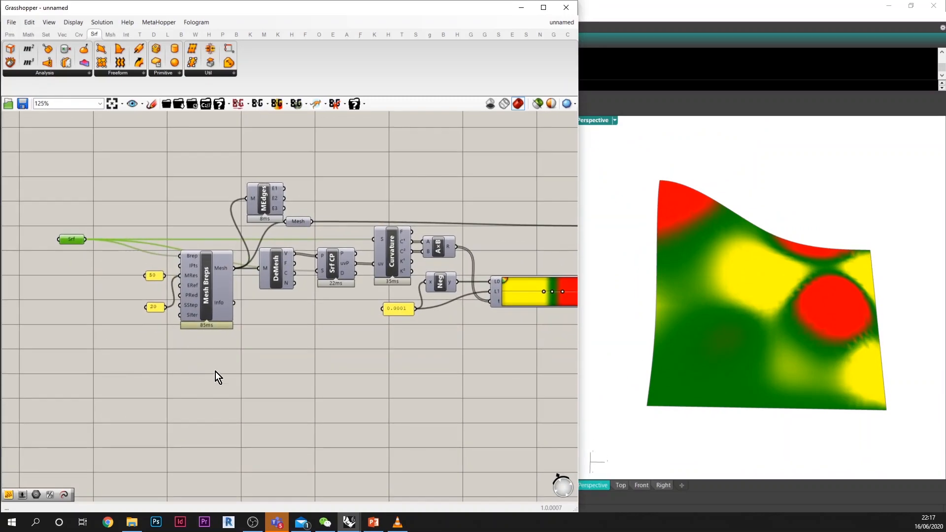
{"action": "double_click", "coordinate": [215, 370]}
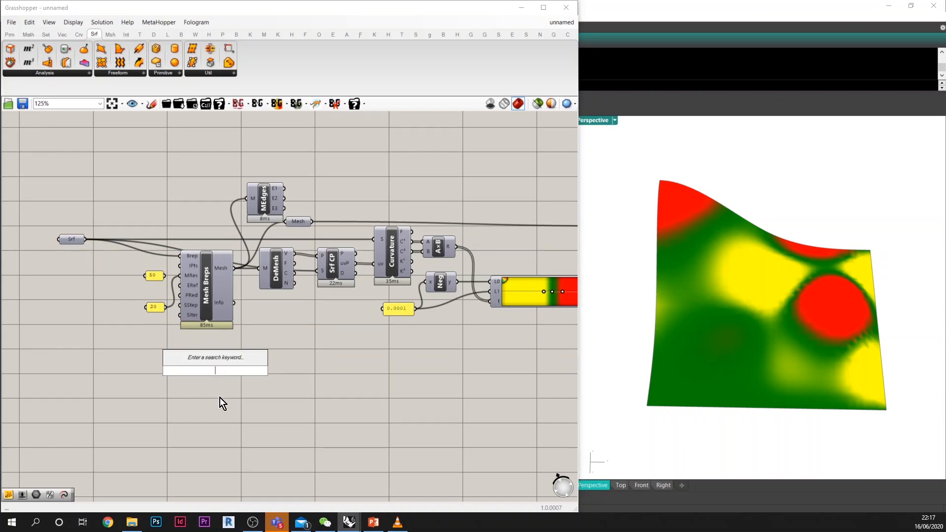
{"action": "type", "text": "divide"}
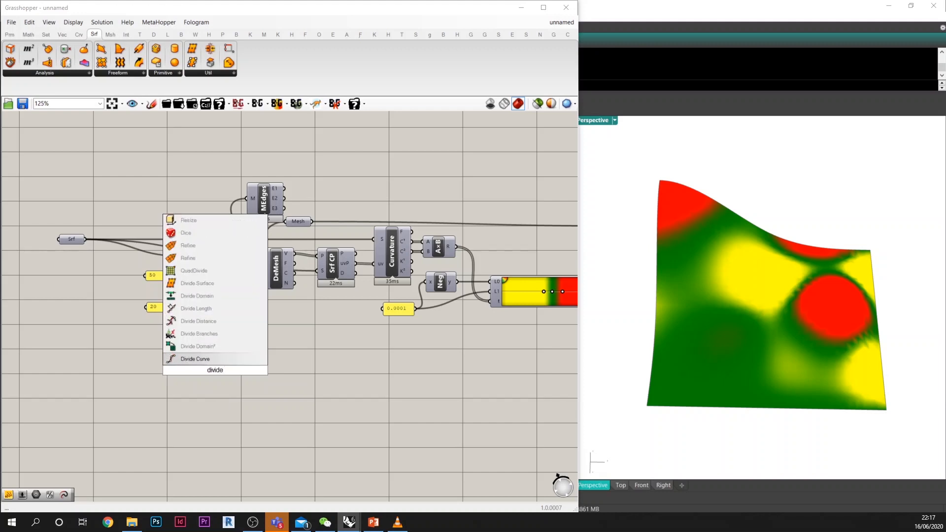
{"action": "left_click", "coordinate": [220, 284]}
{"action": "left_click_drag", "start_coordinate": [85, 238], "coordinate": [198, 362]}
{"action": "left_click_drag", "start_coordinate": [199, 368], "coordinate": [202, 380]}
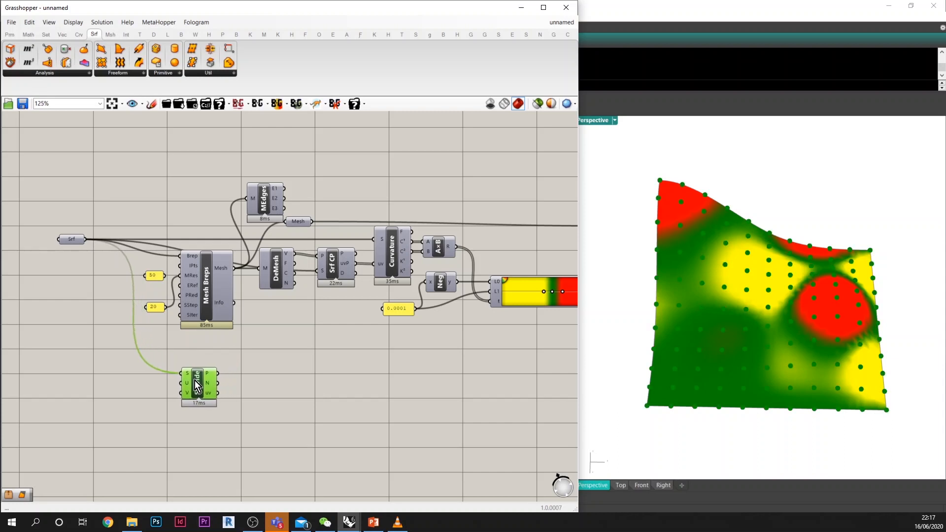
Step: Add a Vector Display component beside Divide Surface, connecting the P output to A and the N output to V
{"action": "right_click_drag", "start_coordinate": [306, 403], "coordinate": [264, 363]}
{"action": "double_click", "coordinate": [197, 347]}
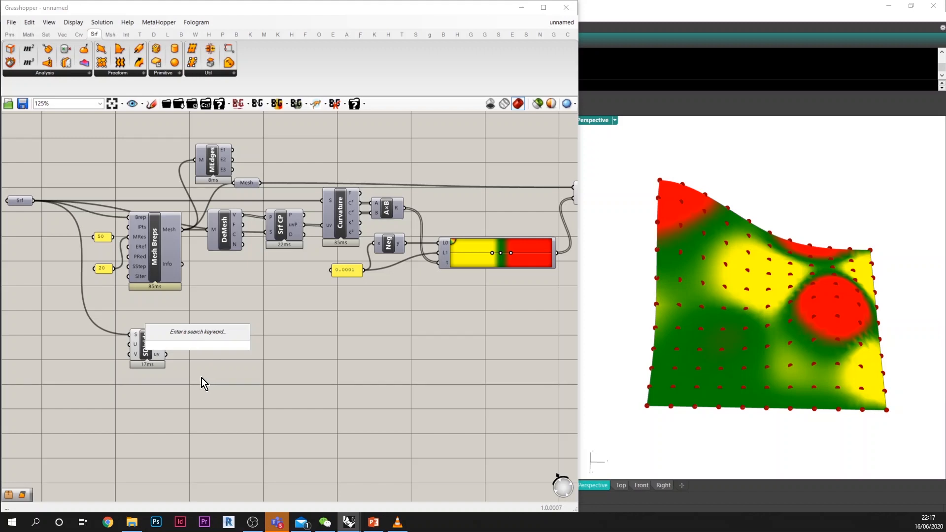
{"action": "type", "text": "vector di"}
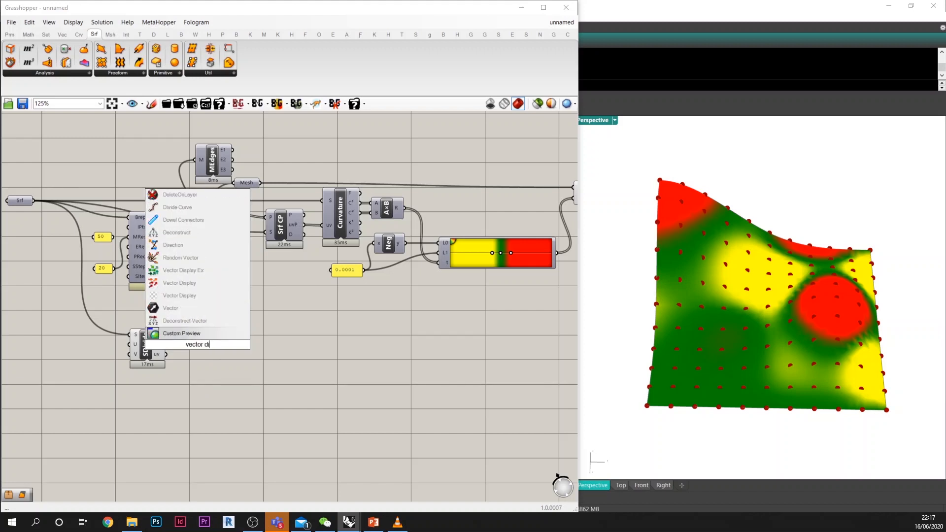
{"action": "type", "text": "sp"}
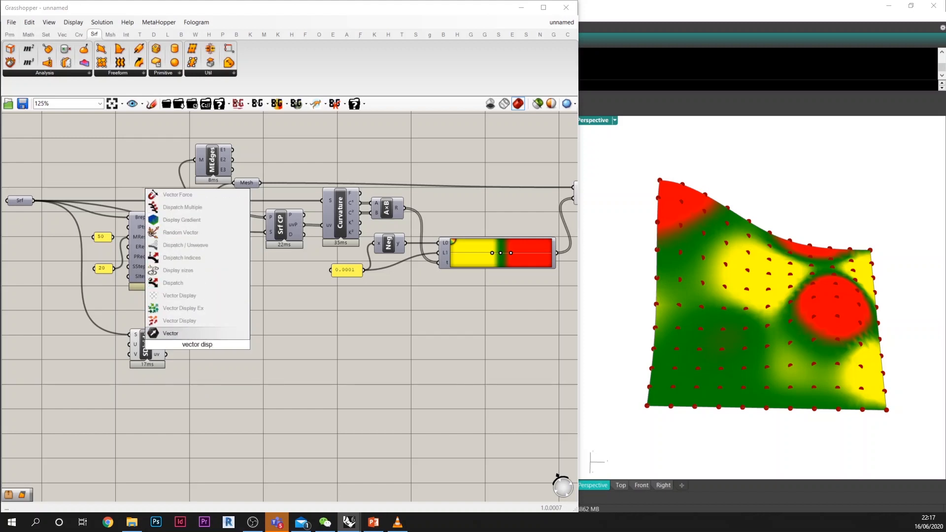
{"action": "left_click", "coordinate": [203, 321]}
{"action": "scroll", "coordinate": [198, 348], "scroll_direction": "up", "scroll_amount": 3}
{"action": "left_click_drag", "start_coordinate": [144, 325], "coordinate": [226, 331]}
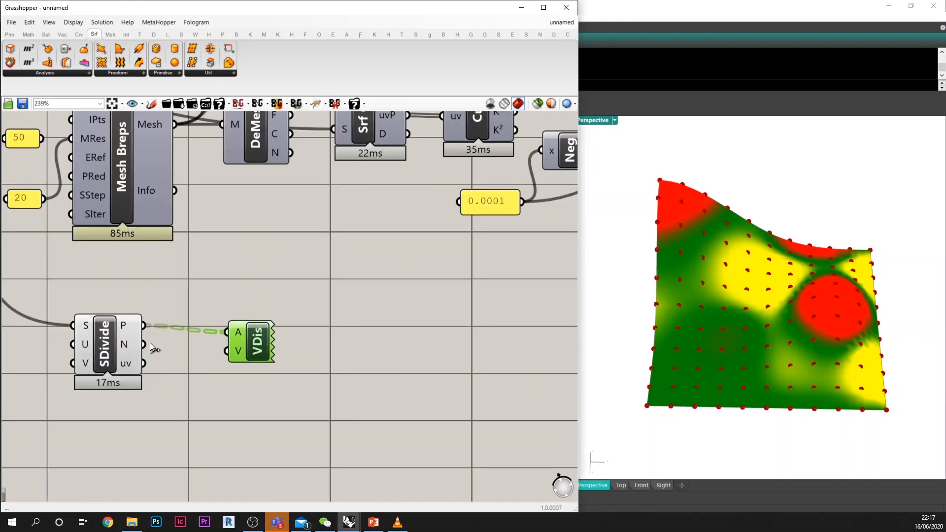
{"action": "left_click_drag", "start_coordinate": [143, 344], "coordinate": [317, 341]}
Step: Add a Multiplication component between Divide Surface and Vector Display, just below their wires
{"action": "right_click_drag", "start_coordinate": [702, 394], "coordinate": [741, 385]}
{"action": "scroll", "coordinate": [729, 367], "scroll_direction": "down", "scroll_amount": 6}
{"action": "scroll", "coordinate": [742, 378], "scroll_direction": "up", "scroll_amount": 12}
{"action": "scroll", "coordinate": [740, 385], "scroll_direction": "down", "scroll_amount": 5}
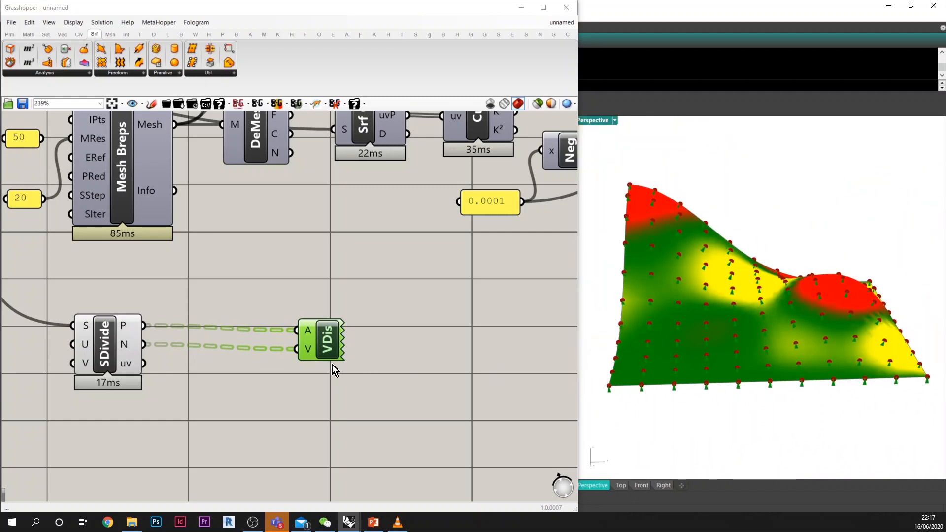
{"action": "right_click_drag", "start_coordinate": [258, 387], "coordinate": [336, 375]}
{"action": "double_click", "coordinate": [336, 374]}
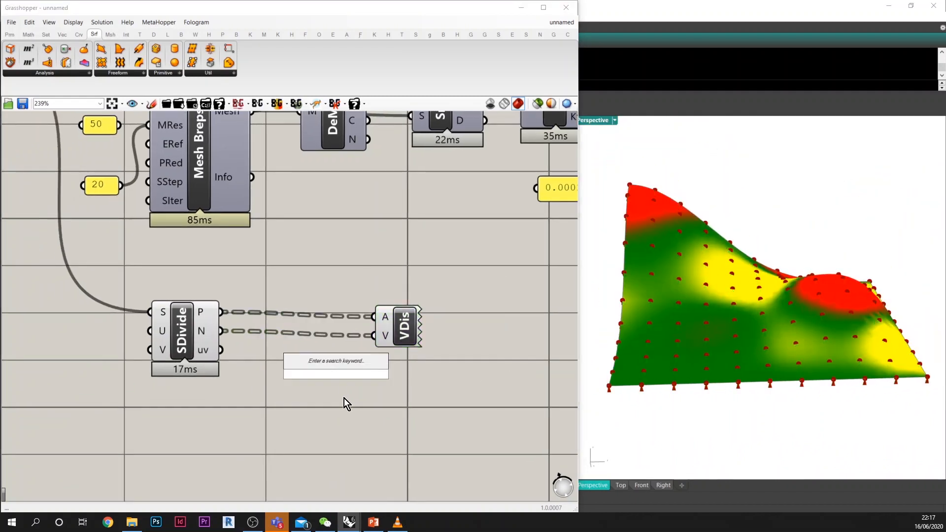
{"action": "type", "text": "*"}
{"action": "key", "text": "Return"}
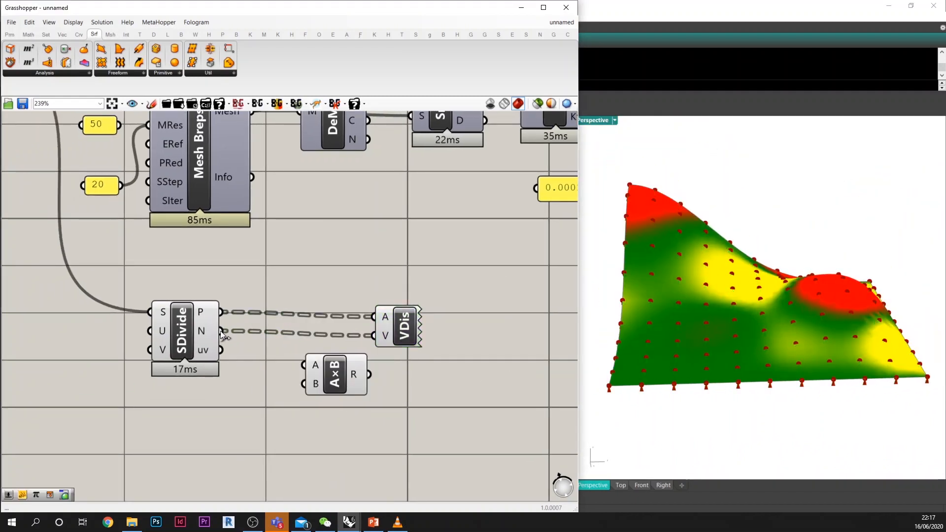
Step: Multiply Divide Surface's N output by a new number slider set to 150 and feed the product into Vector Display's V input
{"action": "left_click_drag", "start_coordinate": [220, 330], "coordinate": [303, 365]}
{"action": "double_click", "coordinate": [244, 398]}
{"action": "type", "text": "15"}
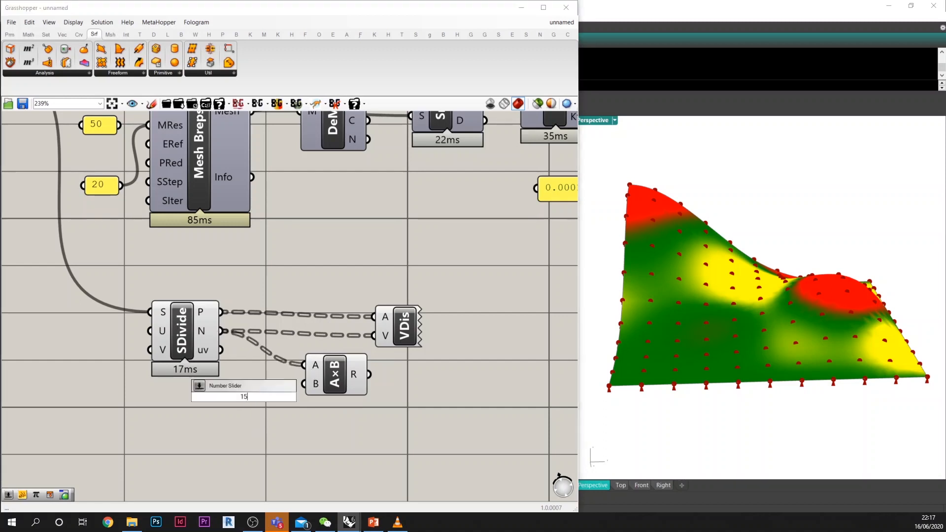
{"action": "type", "text": "0"}
{"action": "key", "text": "Return"}
{"action": "left_click_drag", "start_coordinate": [295, 401], "coordinate": [373, 335]}
Step: Set the Multiplication's B slider to 52 to shorten the displayed normal vectors
{"action": "left_click", "coordinate": [404, 326]}
{"action": "scroll", "coordinate": [225, 400], "scroll_direction": "up", "scroll_amount": 3}
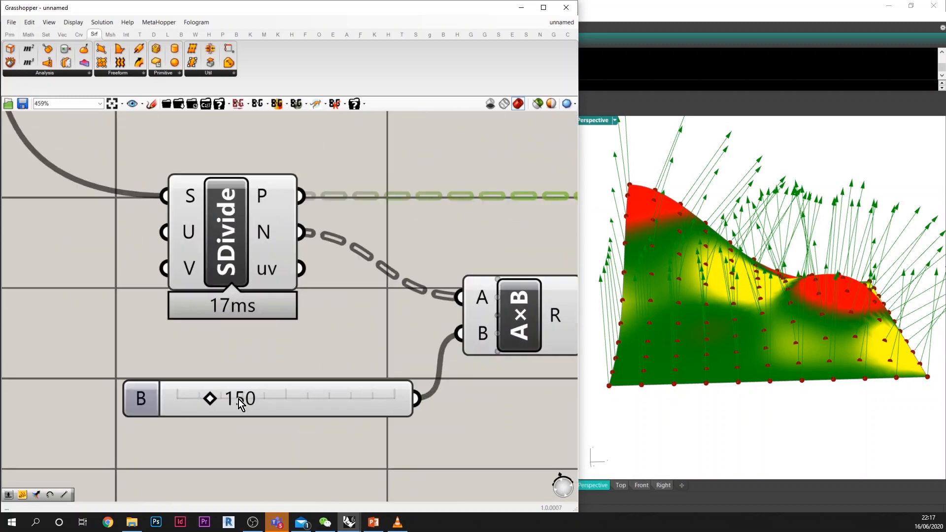
{"action": "left_click_drag", "start_coordinate": [210, 400], "coordinate": [187, 401]}
{"action": "scroll", "coordinate": [283, 367], "scroll_direction": "down", "scroll_amount": 3}
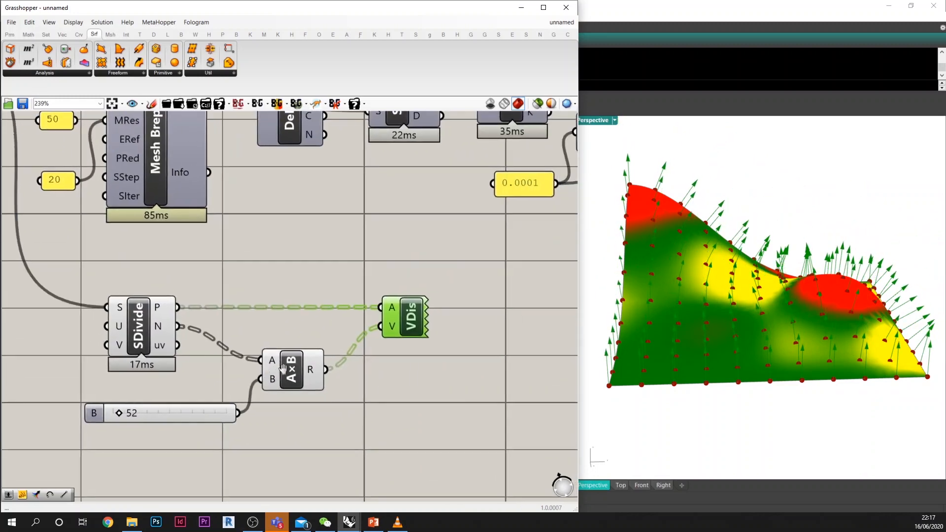
Step: Examine the scaled normal vectors across the colour-mapped surface in the Rhino viewport
{"action": "left_click_drag", "start_coordinate": [422, 448], "coordinate": [132, 337]}
{"action": "scroll", "coordinate": [135, 330], "scroll_direction": "down", "scroll_amount": 3}
{"action": "left_click", "coordinate": [286, 290]}
{"action": "right_click_drag", "start_coordinate": [663, 299], "coordinate": [716, 345]}
{"action": "scroll", "coordinate": [793, 335], "scroll_direction": "down", "scroll_amount": 3}
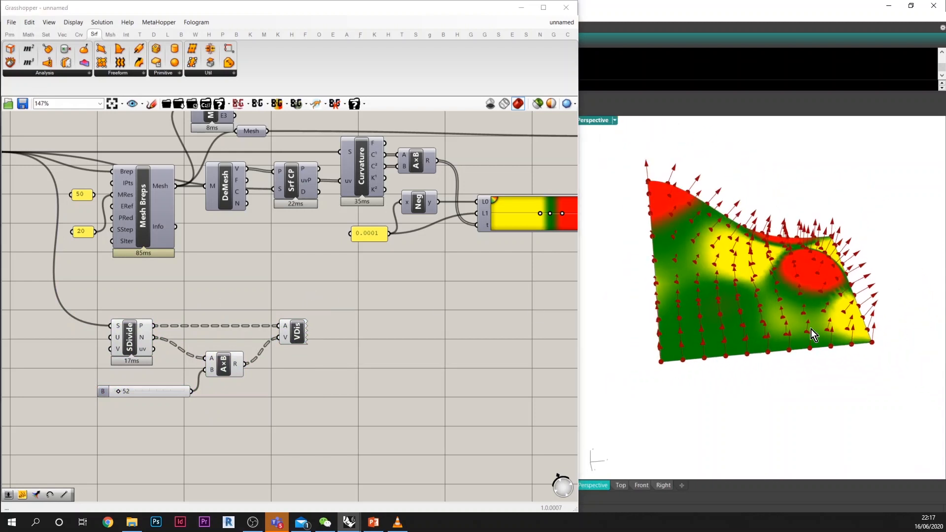
{"action": "scroll", "coordinate": [848, 320], "scroll_direction": "up", "scroll_amount": 5}
{"action": "scroll", "coordinate": [770, 302], "scroll_direction": "down", "scroll_amount": 5}
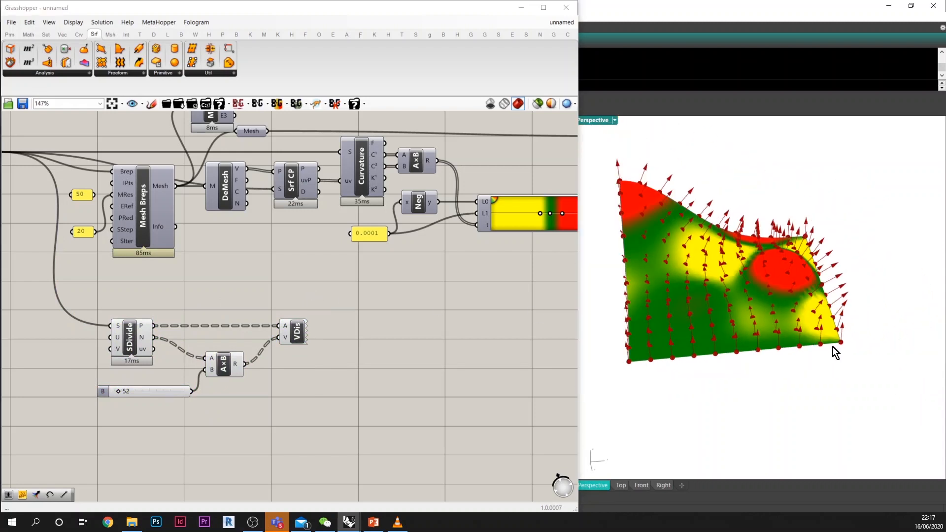
{"action": "scroll", "coordinate": [832, 347], "scroll_direction": "down", "scroll_amount": 2}
{"action": "scroll", "coordinate": [827, 342], "scroll_direction": "up", "scroll_amount": 2}
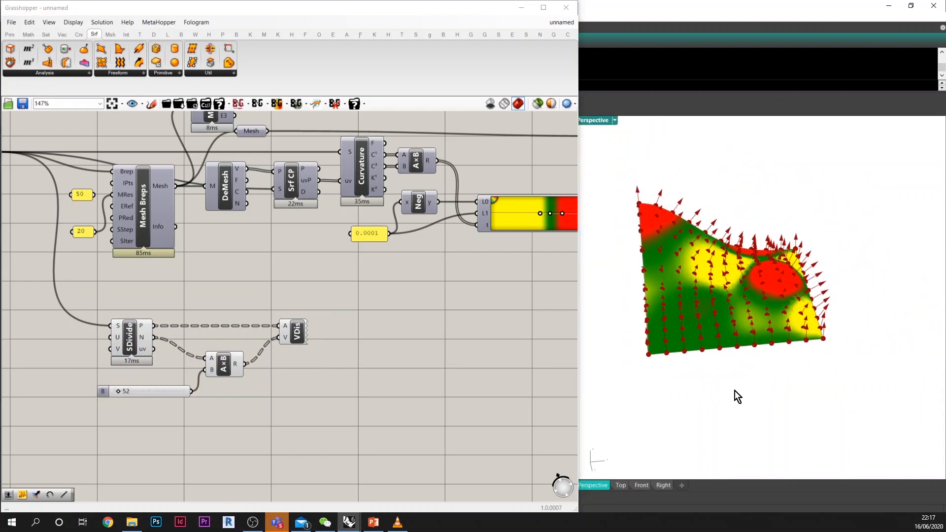
Step: Place a point object in the empty space beside the coloured surface in Rhino and select it
{"action": "scroll", "coordinate": [773, 399], "scroll_direction": "down", "scroll_amount": 5}
{"action": "scroll", "coordinate": [774, 400], "scroll_direction": "up", "scroll_amount": 3}
{"action": "scroll", "coordinate": [774, 398], "scroll_direction": "down", "scroll_amount": 6}
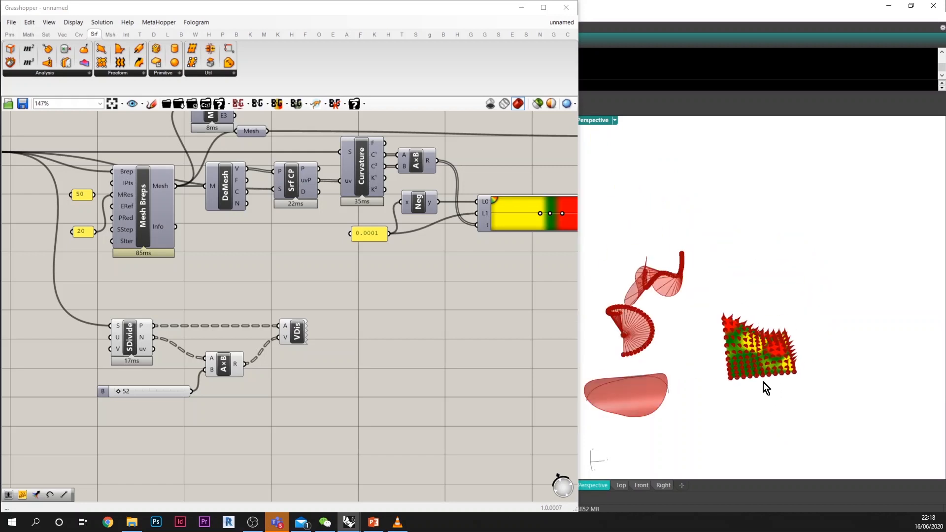
{"action": "scroll", "coordinate": [682, 362], "scroll_direction": "up", "scroll_amount": 5}
{"action": "right_click_drag", "start_coordinate": [682, 357], "coordinate": [691, 331]}
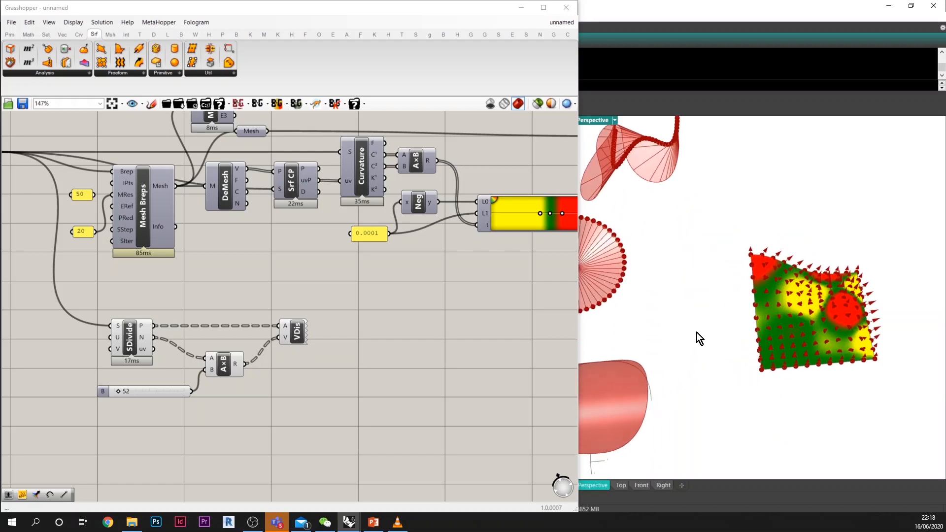
{"action": "key", "text": "Return"}
{"action": "left_click", "coordinate": [691, 302]}
{"action": "left_click_drag", "start_coordinate": [664, 280], "coordinate": [718, 321]}
Step: Add a Point parameter on the Grasshopper canvas, reference the Rhino point in it, and place it below the 52 slider
{"action": "right_click_drag", "start_coordinate": [225, 409], "coordinate": [283, 400]}
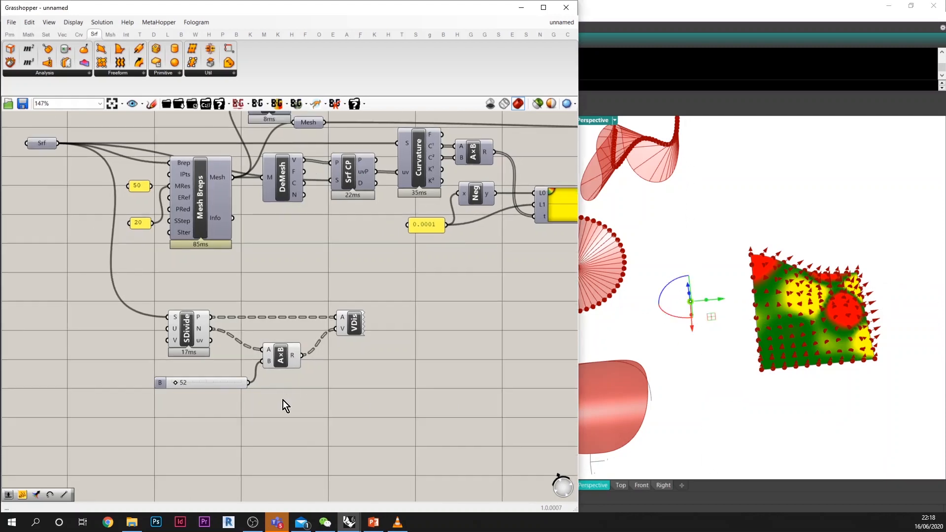
{"action": "double_click", "coordinate": [271, 408]}
{"action": "type", "text": "point"}
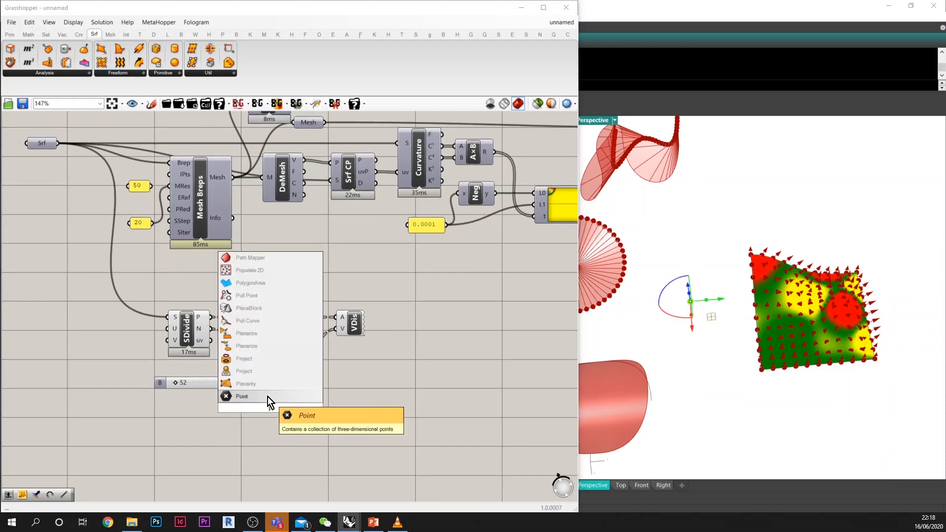
{"action": "left_click", "coordinate": [268, 397]}
{"action": "right_click", "coordinate": [267, 401]}
{"action": "left_click", "coordinate": [253, 401]}
{"action": "left_click", "coordinate": [269, 406]}
{"action": "right_click", "coordinate": [269, 406]}
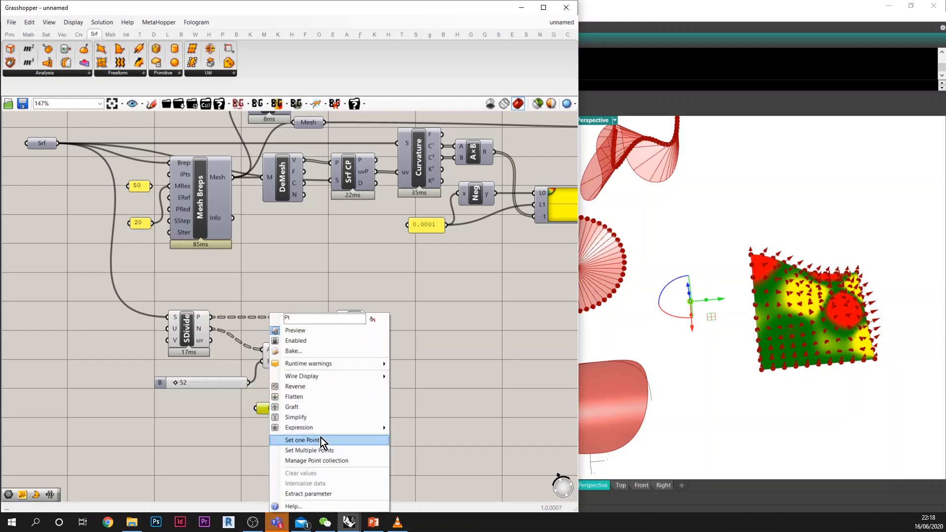
{"action": "left_click", "coordinate": [321, 437]}
{"action": "left_click", "coordinate": [690, 301]}
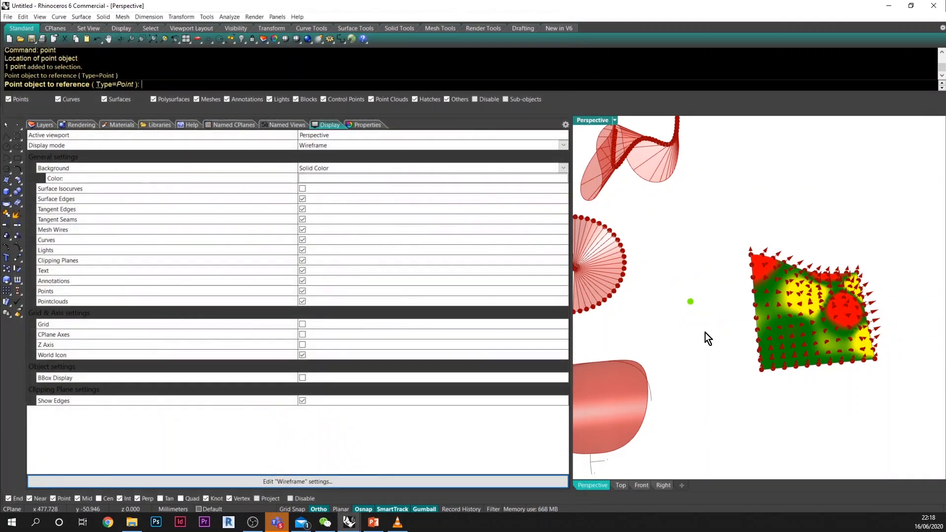
{"action": "left_click_drag", "start_coordinate": [276, 409], "coordinate": [199, 422]}
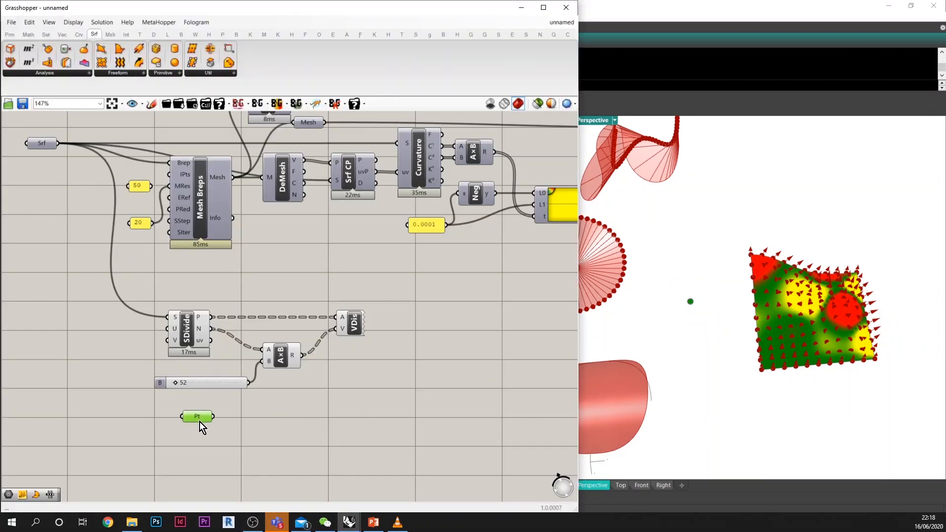
Step: Duplicate the Vector Display component below the original and feed the referenced Pt parameter into the copy's A input
{"action": "double_click", "coordinate": [342, 418]}
{"action": "left_click", "coordinate": [351, 329]}
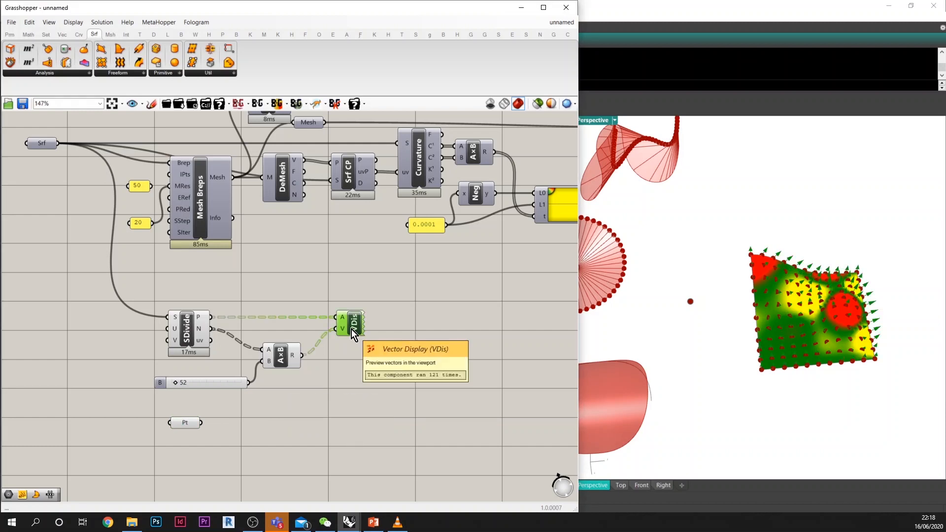
{"action": "key", "text": "ctrl+c"}
{"action": "key", "text": "ctrl+v"}
{"action": "left_click_drag", "start_coordinate": [356, 327], "coordinate": [348, 396]}
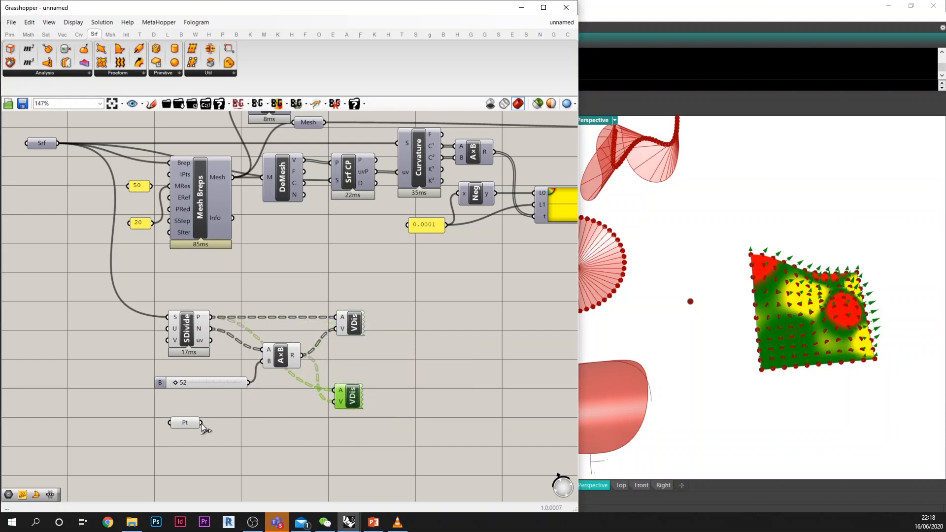
{"action": "left_click_drag", "start_coordinate": [201, 423], "coordinate": [355, 411]}
{"action": "left_click", "coordinate": [413, 357]}
Step: Add a Weighted Average component beside the two Vector Display components
{"action": "right_click_drag", "start_coordinate": [788, 305], "coordinate": [815, 307]}
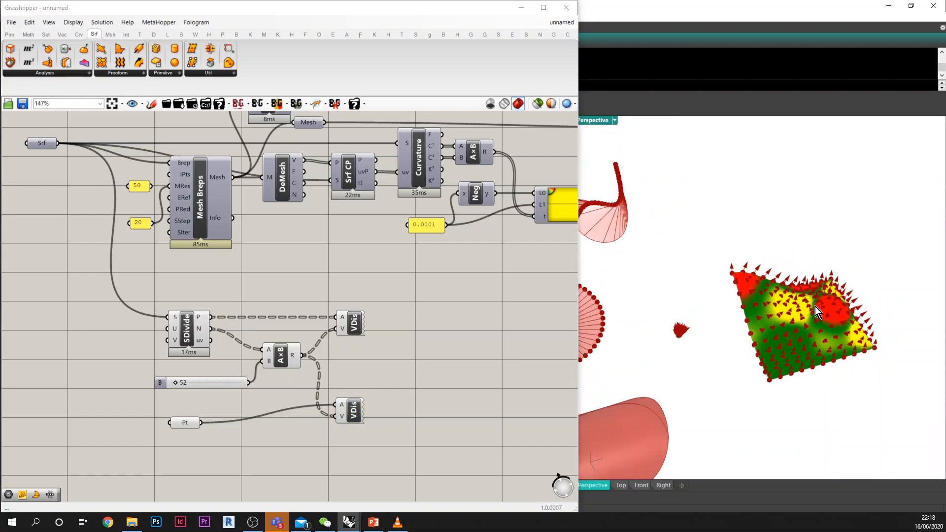
{"action": "scroll", "coordinate": [682, 337], "scroll_direction": "up", "scroll_amount": 6}
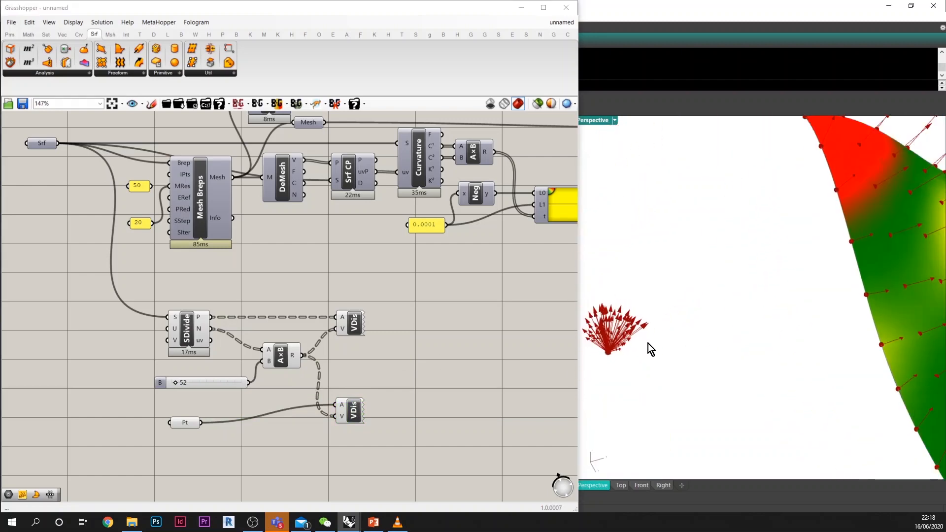
{"action": "scroll", "coordinate": [649, 344], "scroll_direction": "down", "scroll_amount": 5}
{"action": "scroll", "coordinate": [750, 356], "scroll_direction": "up", "scroll_amount": 1}
{"action": "right_click_drag", "start_coordinate": [419, 370], "coordinate": [407, 354]}
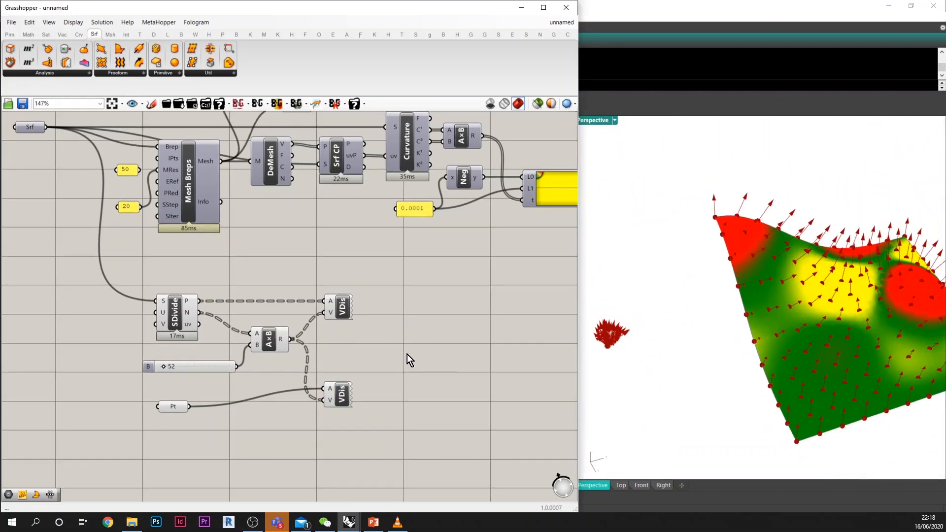
{"action": "double_click", "coordinate": [408, 354]}
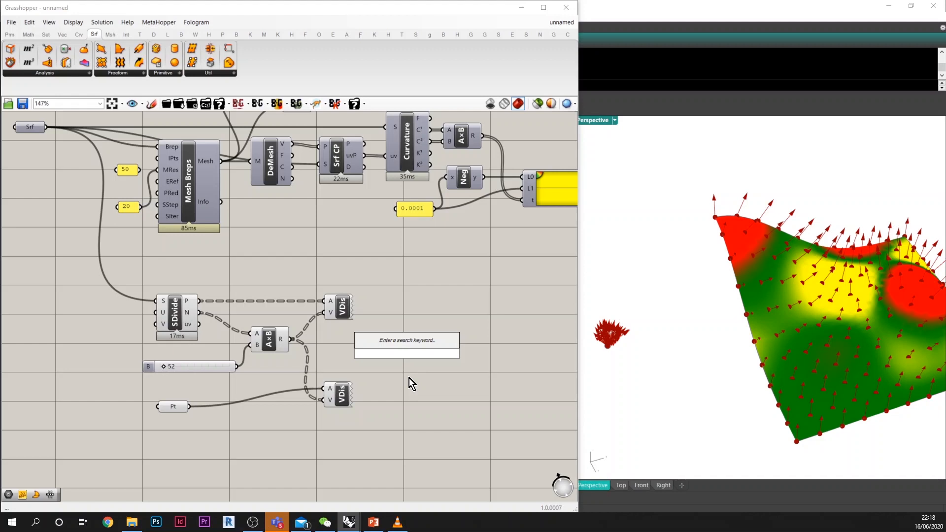
{"action": "type", "text": "average"}
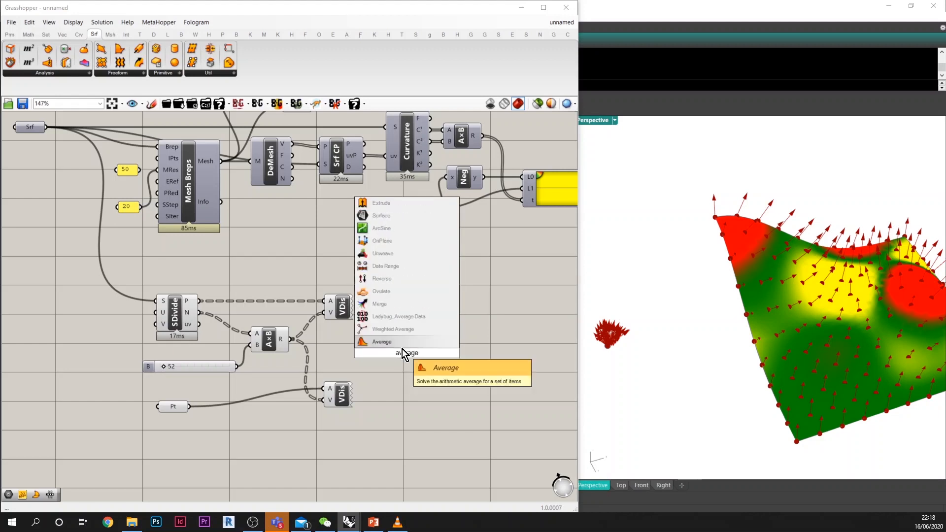
{"action": "left_click", "coordinate": [401, 331]}
Step: Shift Divide Surface slightly up and add an empty Point parameter beside Weighted Average's inputs
{"action": "left_click_drag", "start_coordinate": [181, 311], "coordinate": [179, 305]}
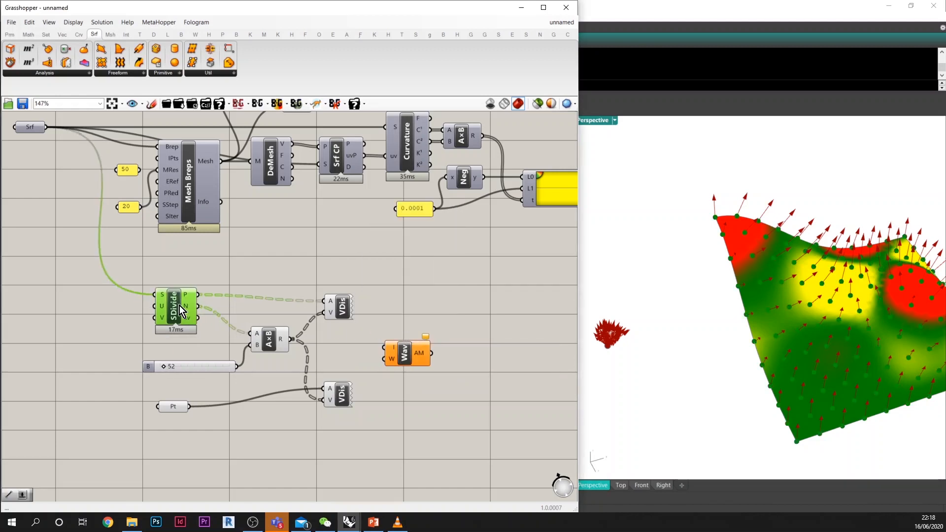
{"action": "mouse_move", "coordinate": [192, 296]}
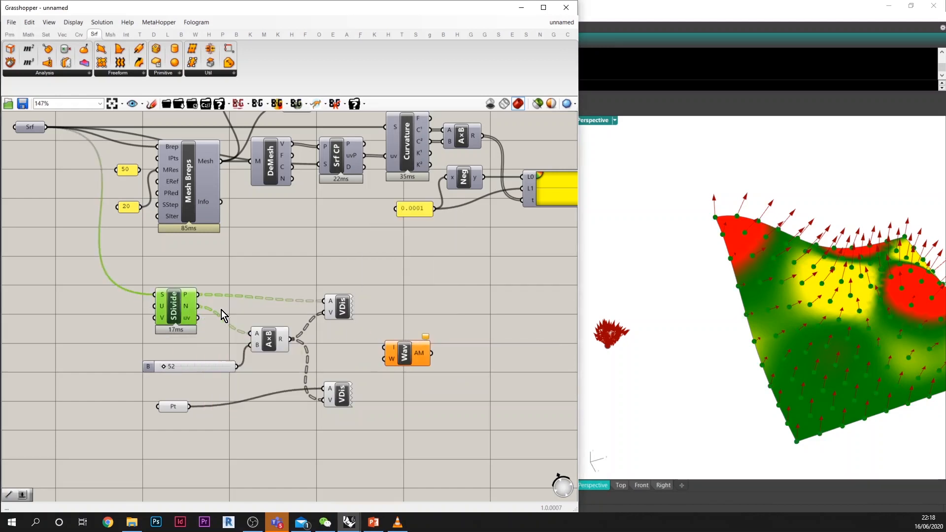
{"action": "double_click", "coordinate": [354, 356]}
{"action": "type", "text": "p"}
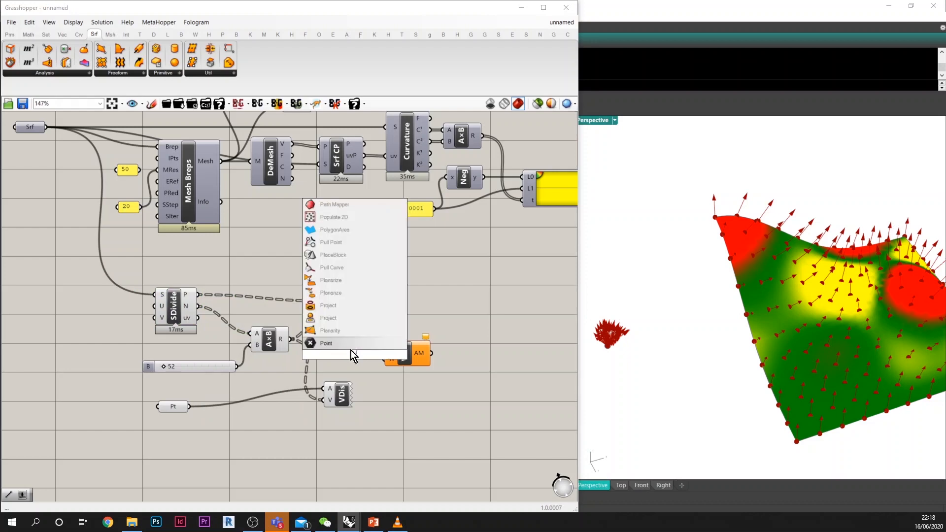
{"action": "left_click", "coordinate": [350, 347]}
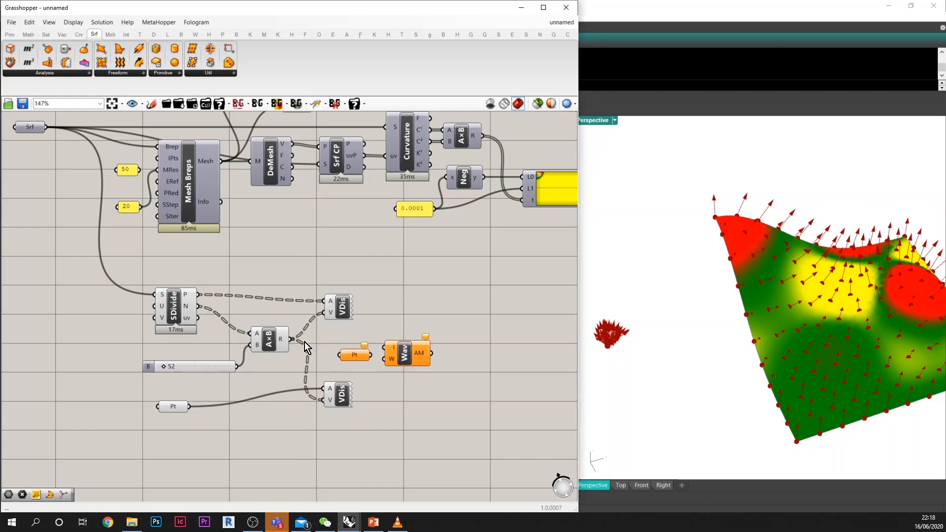
Step: Graft the P and N outputs of Divide Surface
{"action": "right_click", "coordinate": [189, 297]}
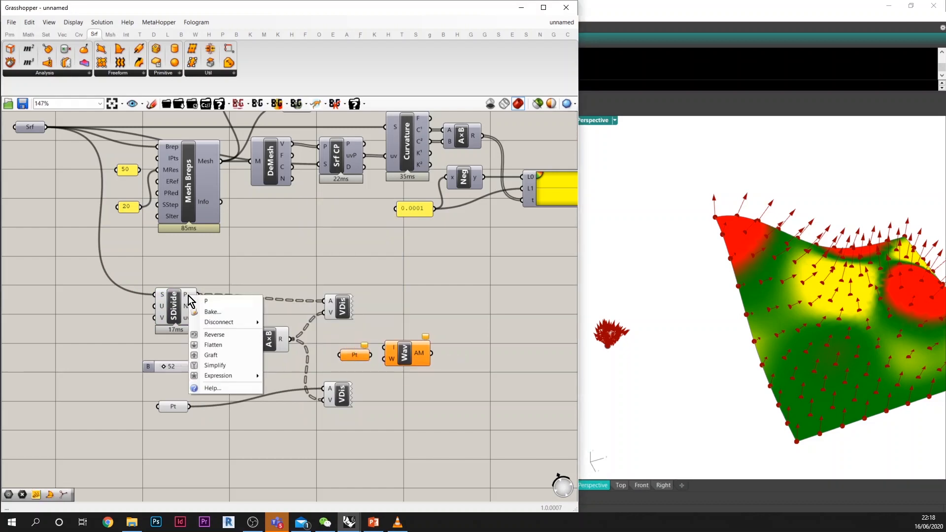
{"action": "left_click", "coordinate": [211, 355]}
{"action": "right_click", "coordinate": [193, 306]}
{"action": "left_click", "coordinate": [212, 364]}
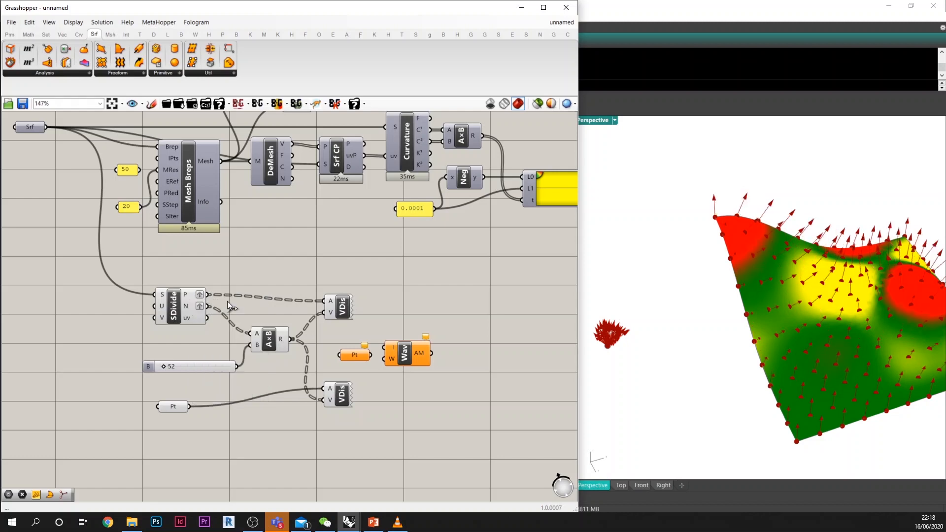
Step: Feed both the grafted P output and the referenced Pt parameter into Weighted Average's I input, with the component below the Vector Displays
{"action": "left_click_drag", "start_coordinate": [208, 295], "coordinate": [394, 443]}
{"action": "left_click_drag", "start_coordinate": [191, 405], "coordinate": [298, 422], "text": "shift"}
{"action": "right_click_drag", "start_coordinate": [259, 437], "coordinate": [294, 338]}
{"action": "left_click", "coordinate": [235, 356]}
Step: Add a number slider of 0.5 below the referenced Pt parameter
{"action": "scroll", "coordinate": [235, 356], "scroll_direction": "up", "scroll_amount": 3}
{"action": "double_click", "coordinate": [235, 355]}
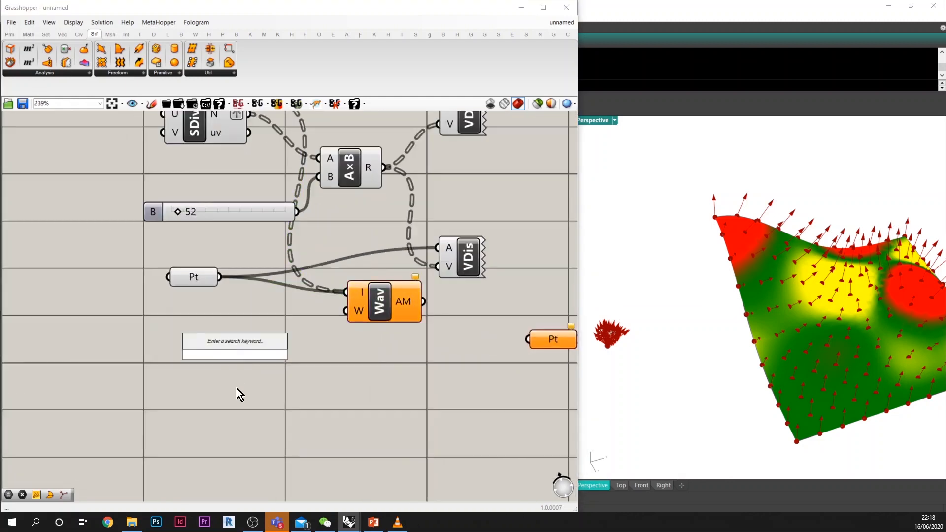
{"action": "type", "text": "0.5"}
{"action": "key", "text": "Return"}
{"action": "left_click_drag", "start_coordinate": [287, 365], "coordinate": [228, 401]}
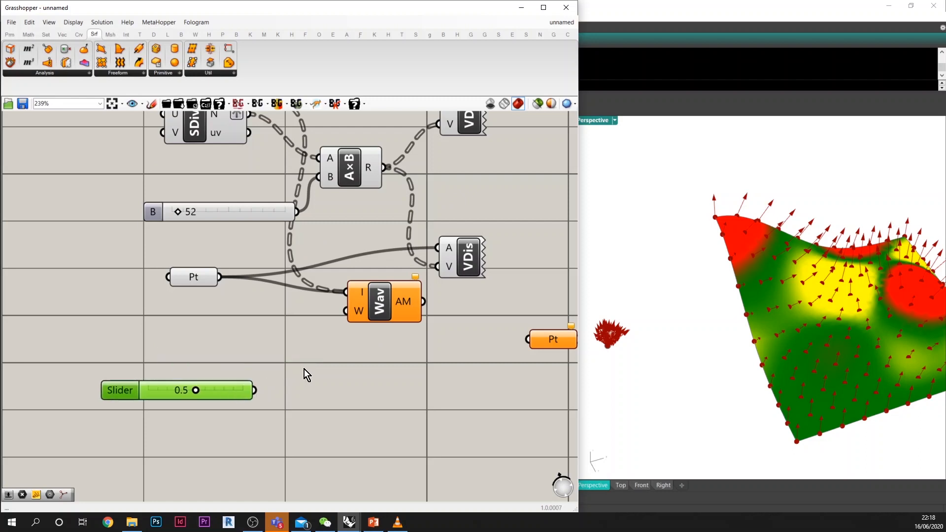
Step: Add a panel containing 1 and position it just above the 0.5 slider
{"action": "double_click", "coordinate": [303, 369]}
{"action": "type", "text": "//"}
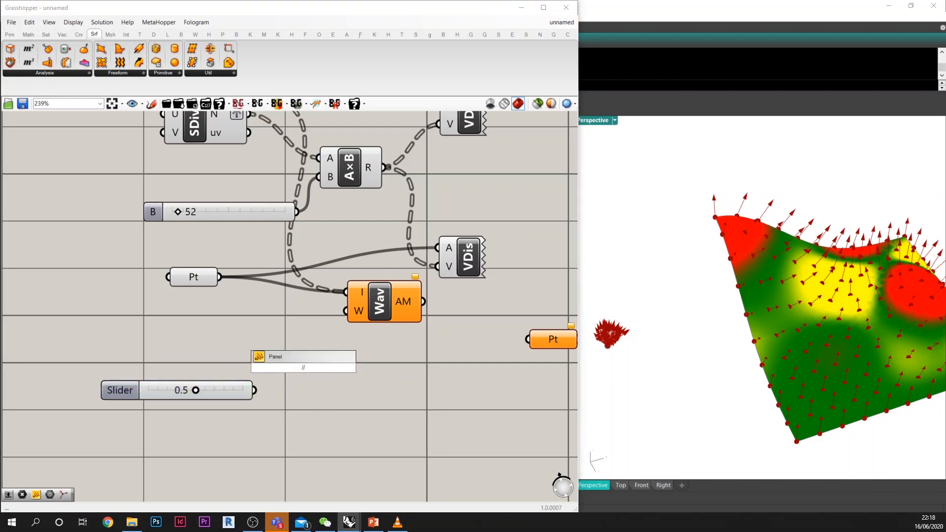
{"action": "type", "text": "1"}
{"action": "key", "text": "Return"}
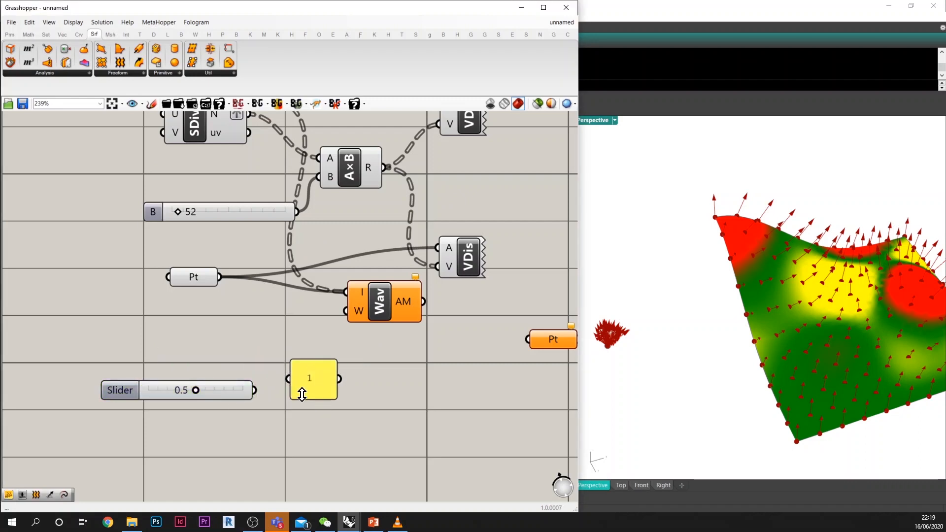
{"action": "left_click_drag", "start_coordinate": [302, 394], "coordinate": [223, 363]}
Step: Add a Subtraction component with the 1 panel as A and the 0.5 slider as B, and link the slider to Weighted Average's W input
{"action": "double_click", "coordinate": [306, 364]}
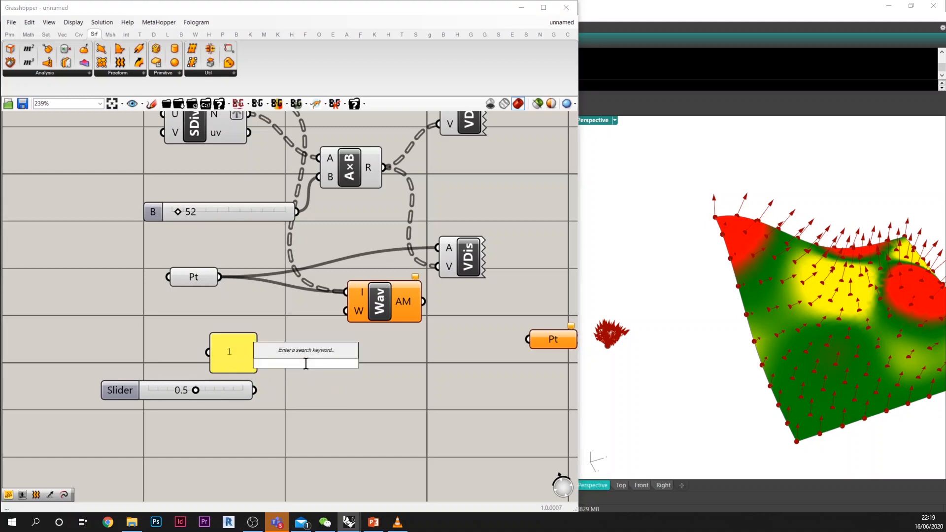
{"action": "type", "text": "-"}
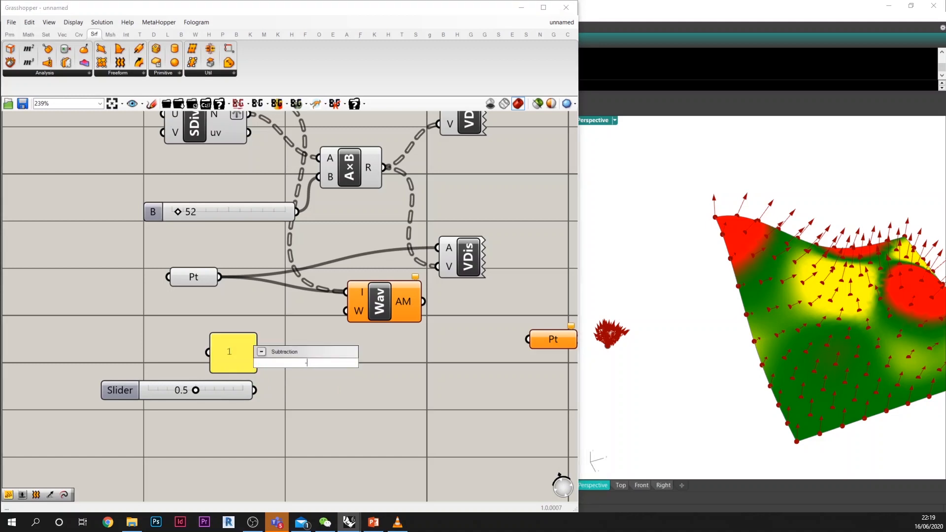
{"action": "key", "text": "Return"}
{"action": "left_click_drag", "start_coordinate": [259, 352], "coordinate": [274, 353]}
{"action": "left_click_drag", "start_coordinate": [255, 391], "coordinate": [274, 372]}
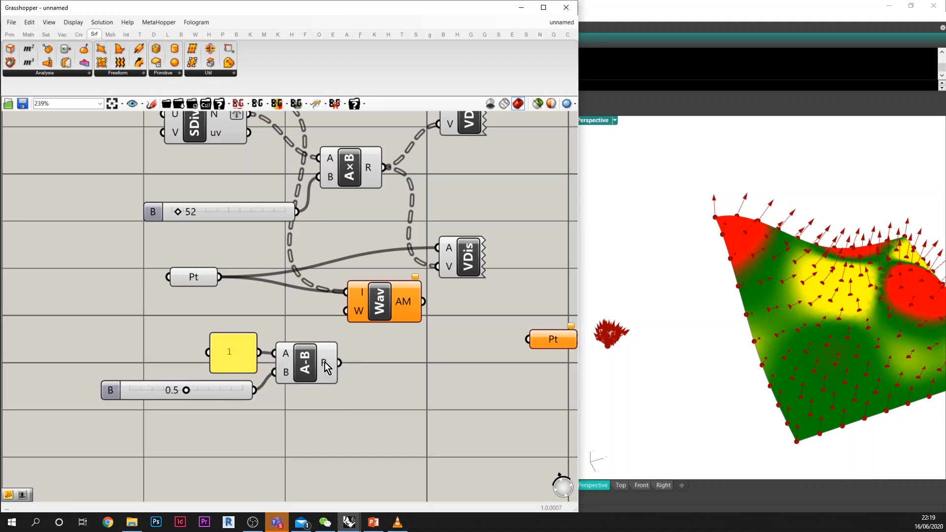
{"action": "left_click_drag", "start_coordinate": [345, 311], "coordinate": [340, 363]}
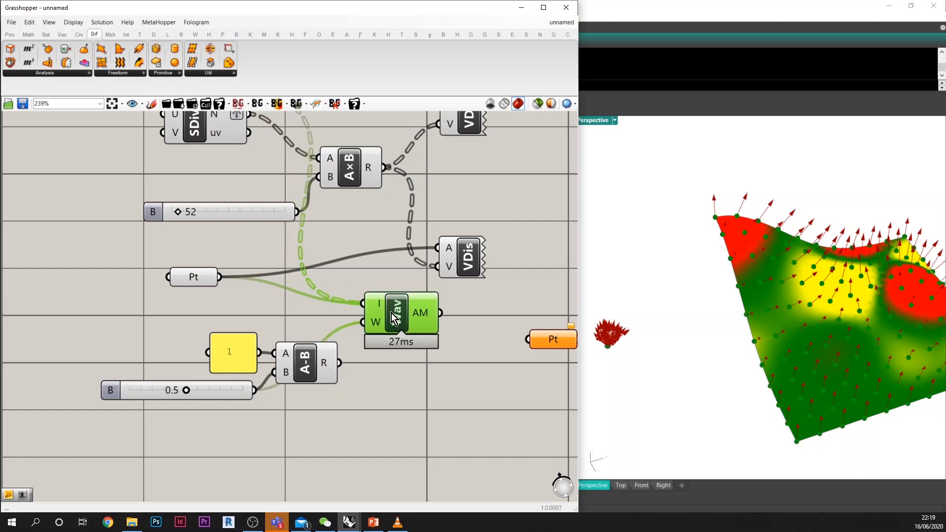
{"action": "left_click_drag", "start_coordinate": [392, 312], "coordinate": [433, 323]}
Step: Add an Insert Items component above Weighted Average, linking Divide Surface's P output to its L input and the referenced Pt to its I input
{"action": "double_click", "coordinate": [302, 311]}
{"action": "type", "text": "insert"}
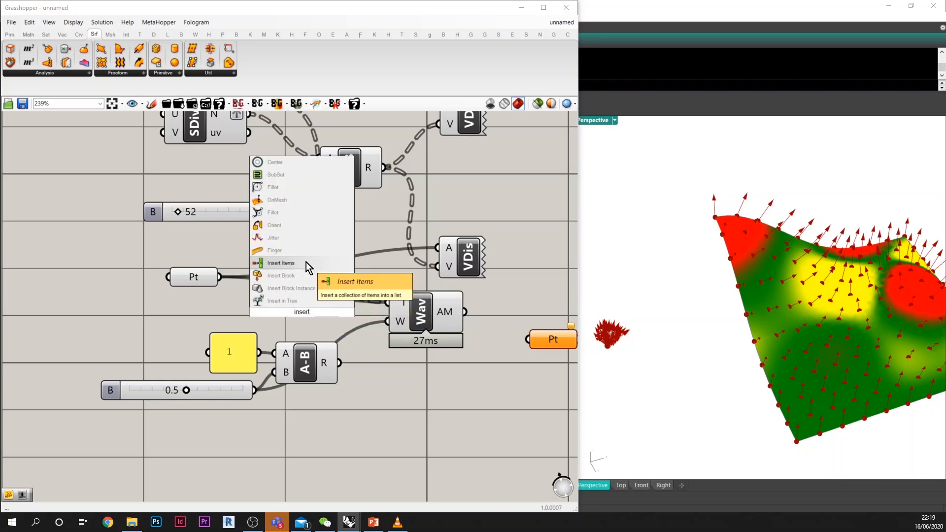
{"action": "left_click", "coordinate": [306, 263]}
{"action": "left_click", "coordinate": [313, 305]}
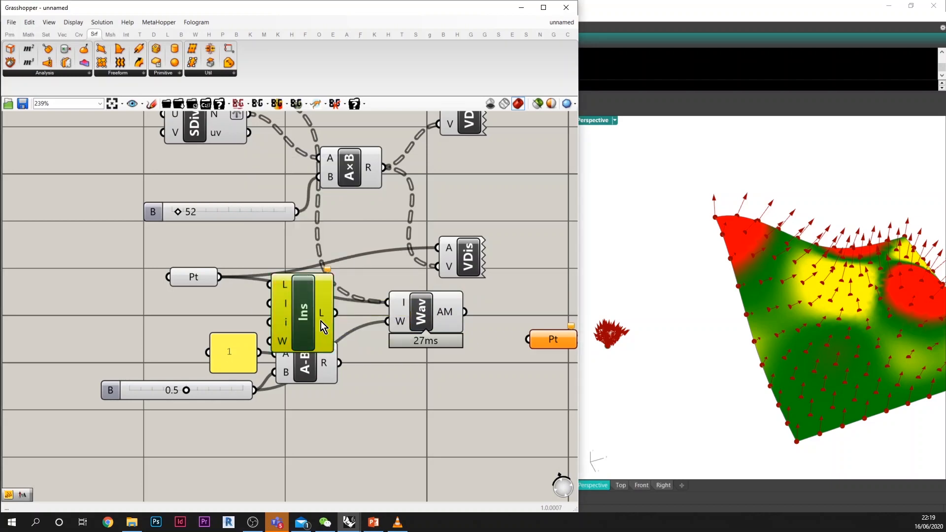
{"action": "scroll", "coordinate": [322, 331], "scroll_direction": "down", "scroll_amount": 5}
{"action": "left_click_drag", "start_coordinate": [316, 318], "coordinate": [336, 307]}
{"action": "scroll", "coordinate": [336, 294], "scroll_direction": "up", "scroll_amount": 2}
{"action": "scroll", "coordinate": [278, 218], "scroll_direction": "up", "scroll_amount": 1}
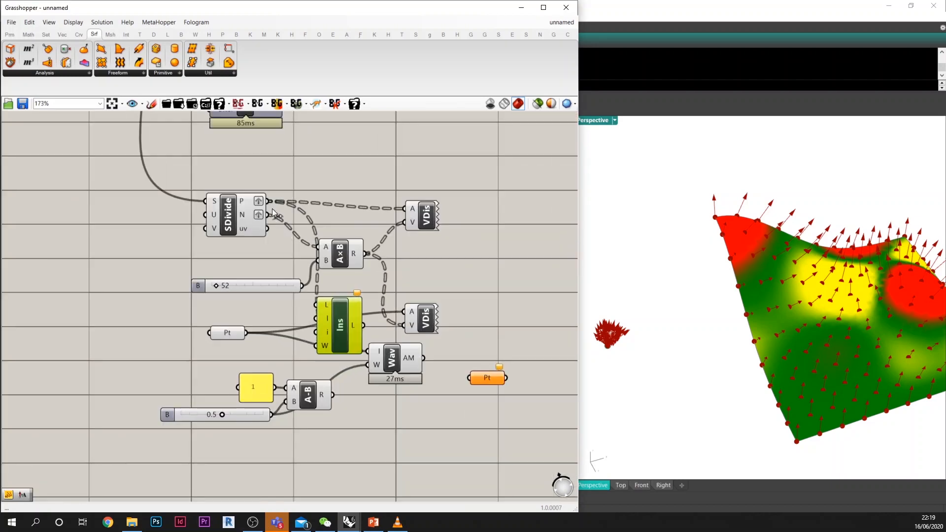
{"action": "left_click_drag", "start_coordinate": [271, 214], "coordinate": [337, 324]}
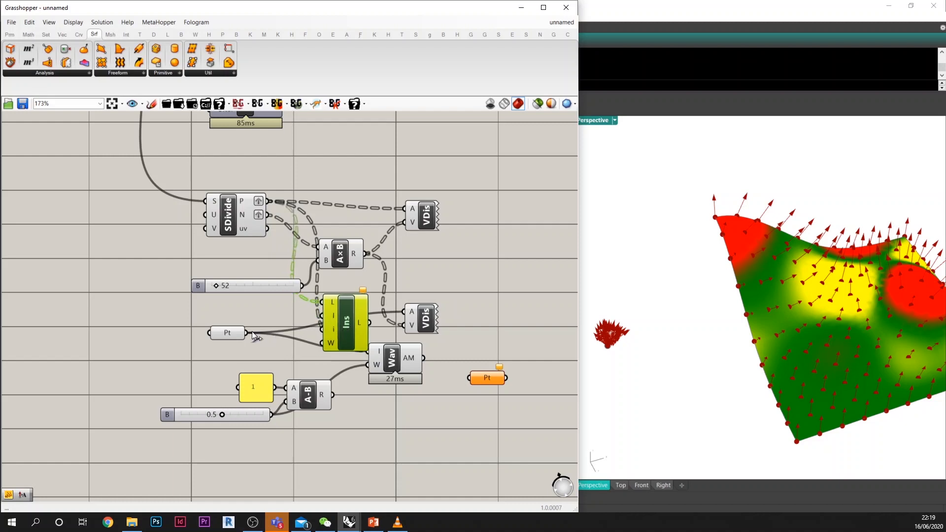
{"action": "left_click_drag", "start_coordinate": [247, 332], "coordinate": [347, 320]}
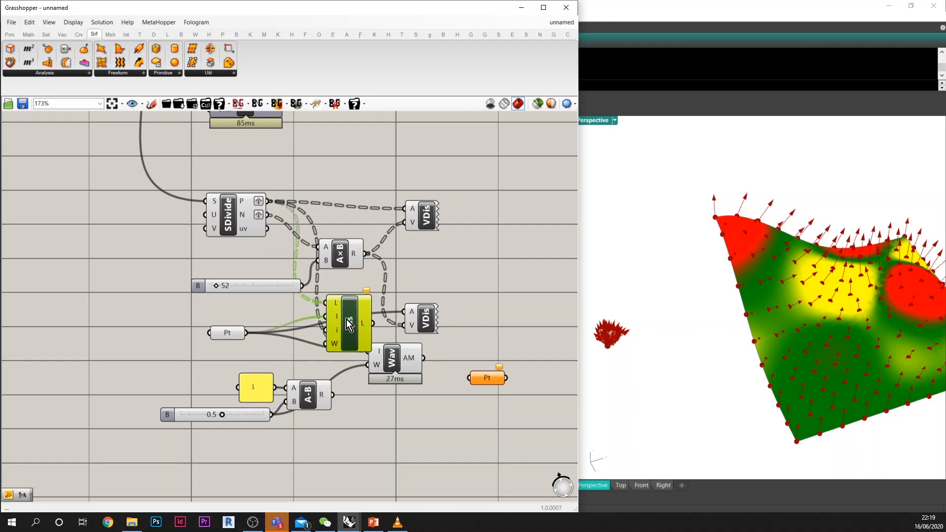
Step: Spread the lower Vector Display, Weighted Average and Insert Items components apart so that they no longer overlap
{"action": "left_click_drag", "start_coordinate": [432, 324], "coordinate": [446, 290]}
{"action": "left_click", "coordinate": [412, 362]}
{"action": "left_click_drag", "start_coordinate": [412, 362], "coordinate": [449, 374]}
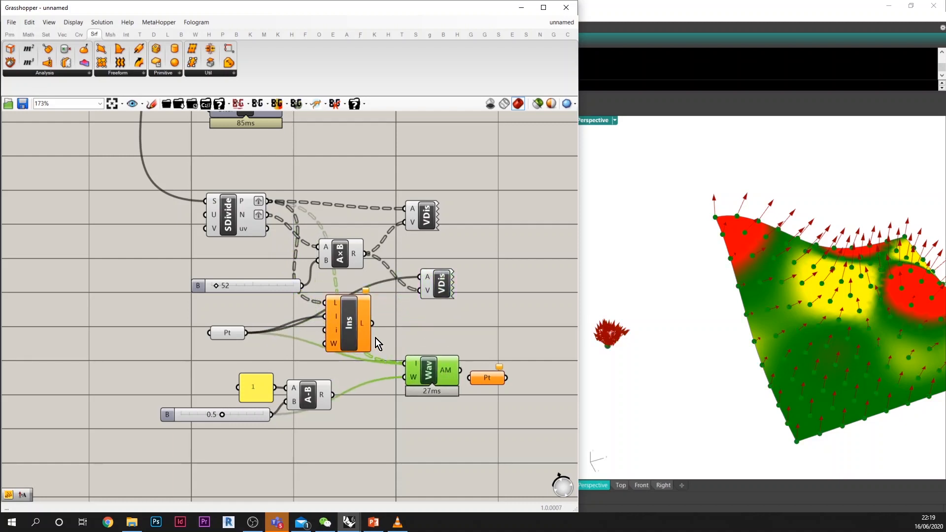
{"action": "left_click_drag", "start_coordinate": [336, 329], "coordinate": [377, 335]}
Step: Add a 0 panel as Insert Items' i input, and make Insert Items' L output the only source of Weighted Average's I input
{"action": "right_click", "coordinate": [377, 335]}
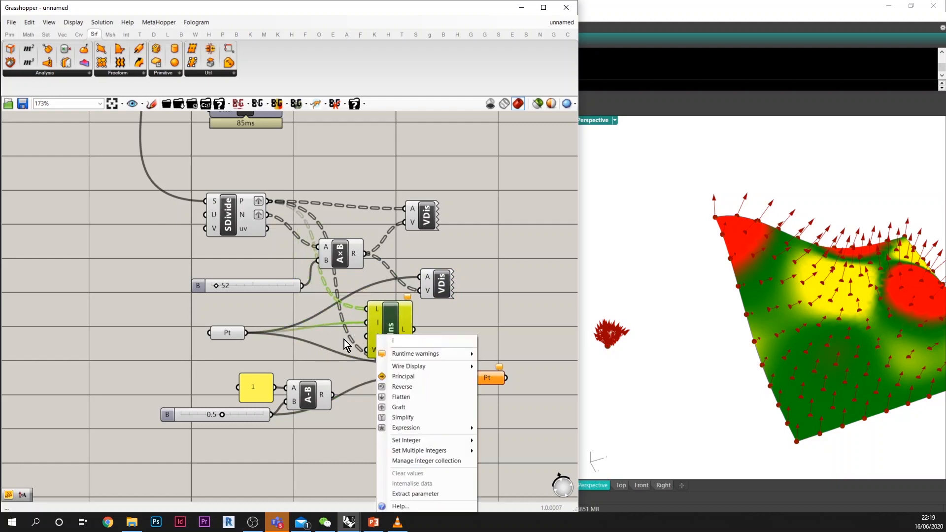
{"action": "double_click", "coordinate": [337, 338]}
{"action": "type", "text": "0"}
{"action": "key", "text": "Return"}
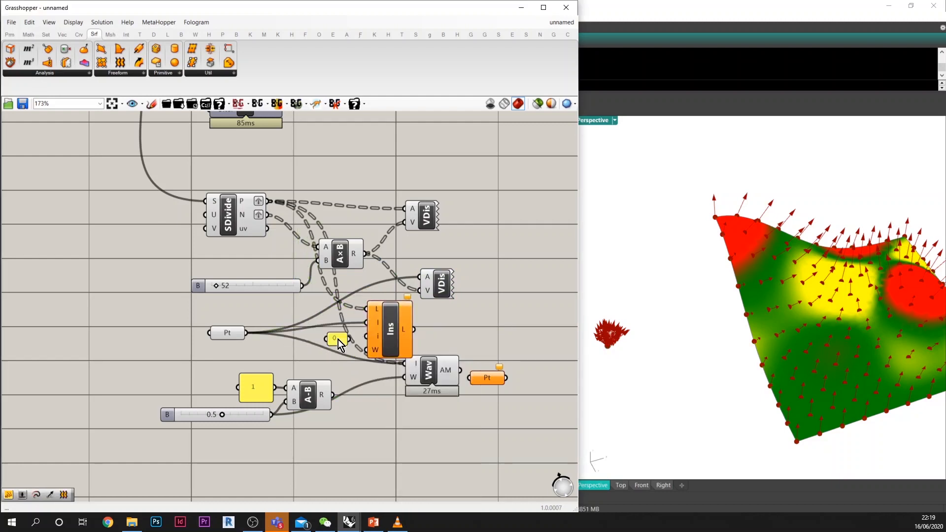
{"action": "left_click_drag", "start_coordinate": [349, 338], "coordinate": [460, 358]}
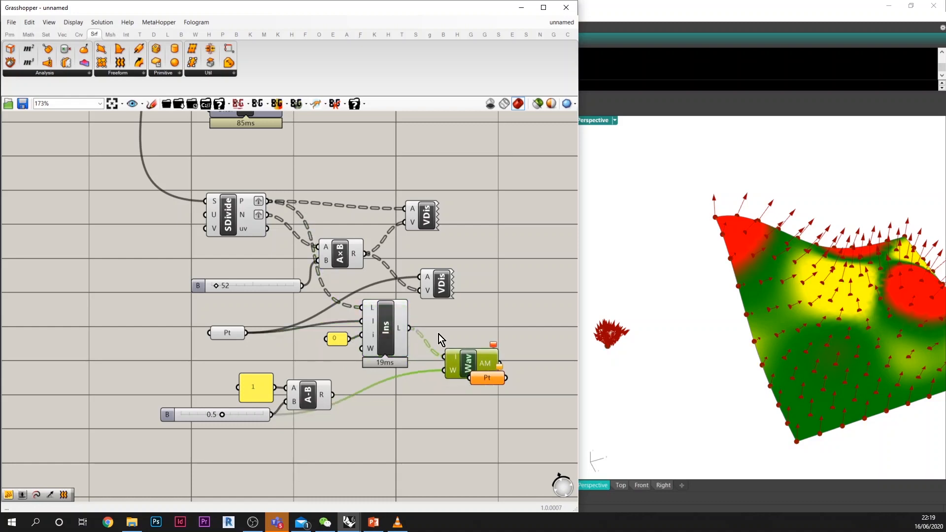
Step: Examine Insert Items' output in a widened panel, and move the empty Pt parameter below Weighted Average
{"action": "left_click", "coordinate": [8, 35]}
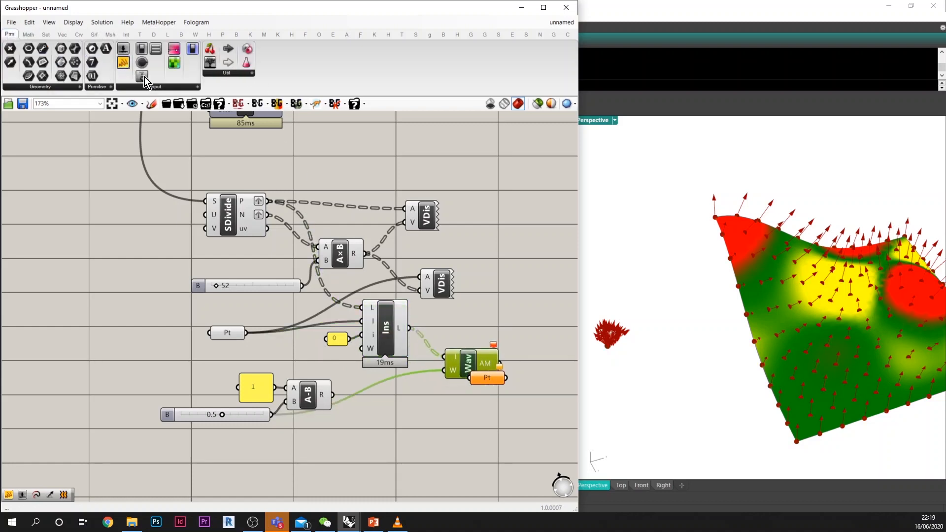
{"action": "left_click_drag", "start_coordinate": [144, 76], "coordinate": [485, 314]}
{"action": "left_click_drag", "start_coordinate": [409, 328], "coordinate": [453, 336]}
{"action": "right_click_drag", "start_coordinate": [452, 337], "coordinate": [345, 297]}
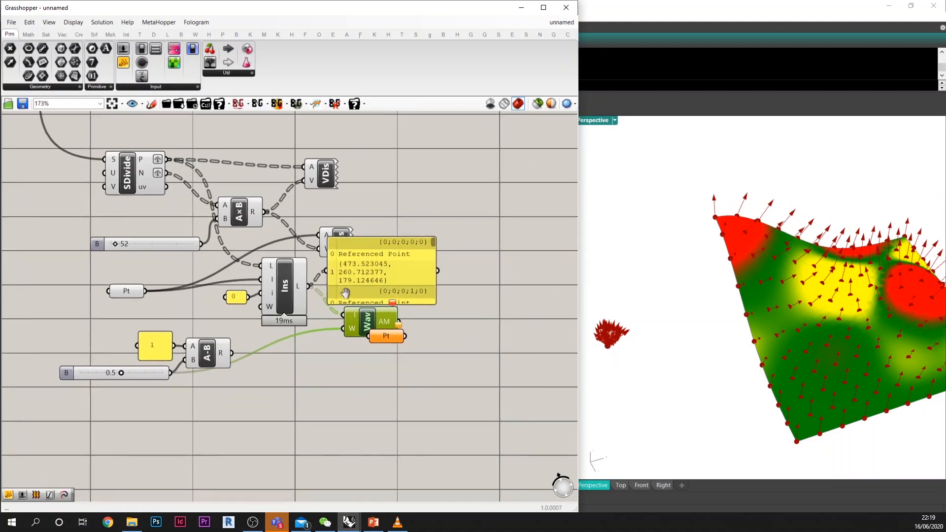
{"action": "left_click_drag", "start_coordinate": [429, 280], "coordinate": [544, 281]}
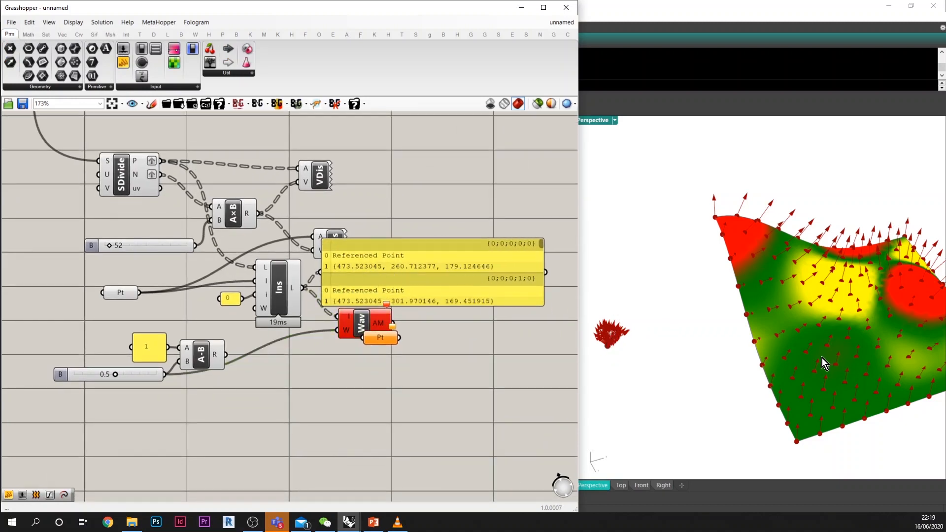
{"action": "left_click_drag", "start_coordinate": [449, 287], "coordinate": [544, 291]}
{"action": "left_click_drag", "start_coordinate": [380, 338], "coordinate": [393, 380]}
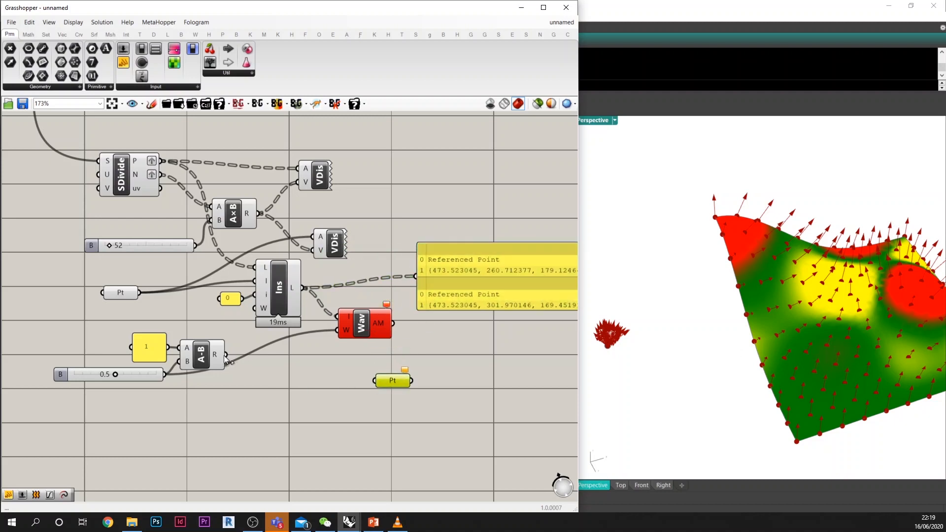
Step: Compare the weight slider, set to 0.7, with the Subtraction result by linking them to the panel placed below Weighted Average
{"action": "left_click_drag", "start_coordinate": [225, 357], "coordinate": [244, 351]}
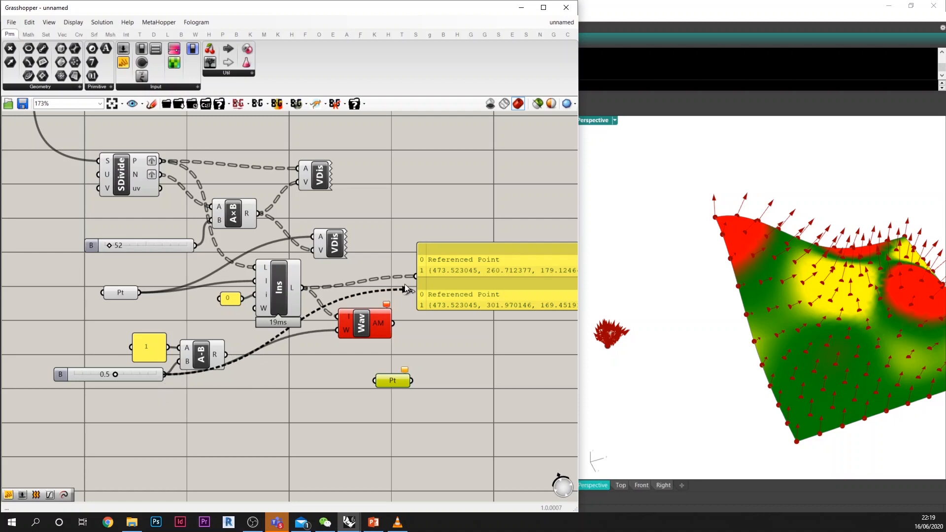
{"action": "left_click_drag", "start_coordinate": [405, 284], "coordinate": [415, 279]}
{"action": "left_click_drag", "start_coordinate": [438, 292], "coordinate": [214, 392]}
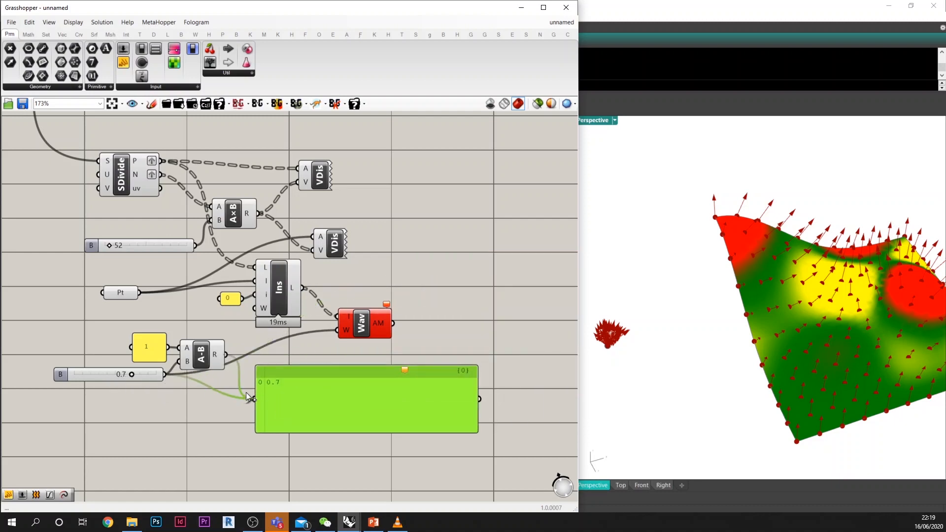
{"action": "left_click_drag", "start_coordinate": [246, 392], "coordinate": [252, 396]}
Step: Add the Subtraction result to Weighted Average's W input alongside the slider, and set the slider to 1.0
{"action": "left_click_drag", "start_coordinate": [226, 354], "coordinate": [340, 330]}
{"action": "left_click", "coordinate": [361, 324]}
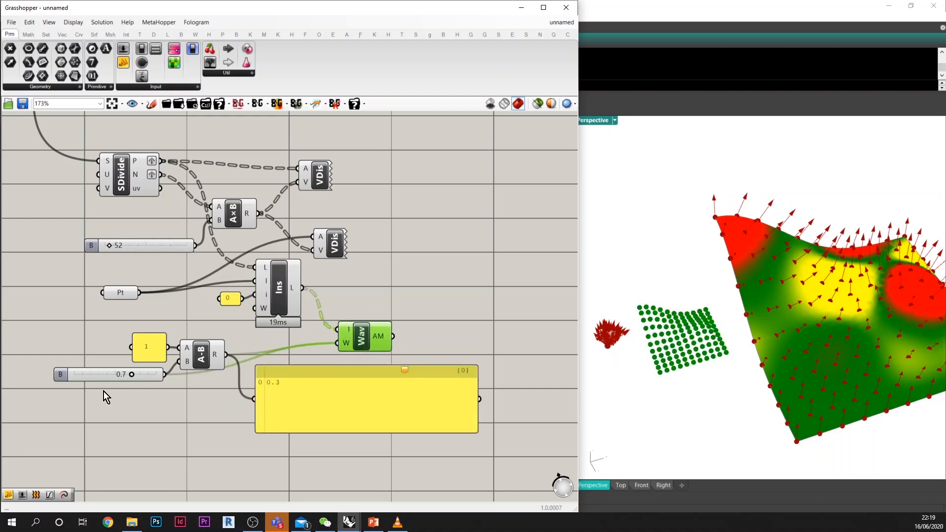
{"action": "right_click_drag", "start_coordinate": [126, 378], "coordinate": [147, 370]}
{"action": "left_click_drag", "start_coordinate": [147, 369], "coordinate": [185, 373]}
Step: Delete the test panel and the empty Pt parameter below Weighted Average
{"action": "scroll", "coordinate": [212, 376], "scroll_direction": "down", "scroll_amount": 2}
{"action": "left_click", "coordinate": [300, 382]}
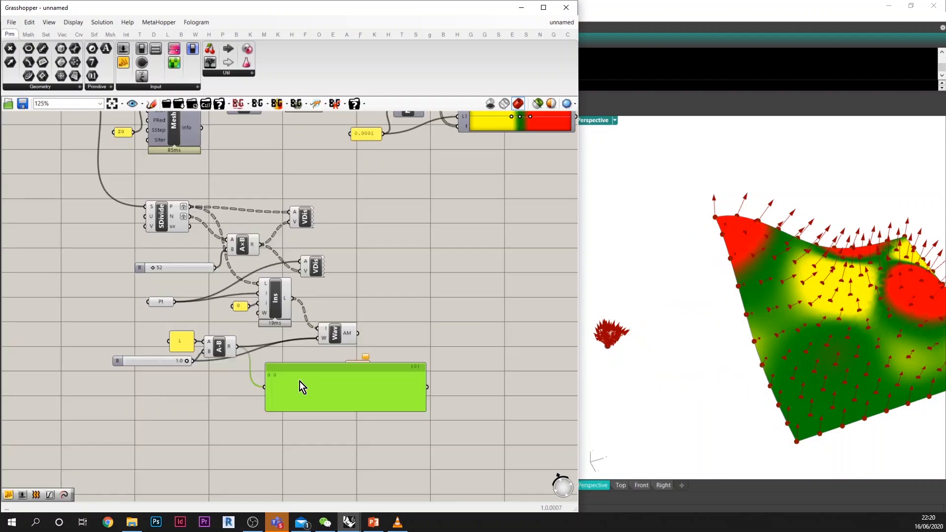
{"action": "key", "text": "Delete"}
{"action": "scroll", "coordinate": [343, 335], "scroll_direction": "up", "scroll_amount": 2}
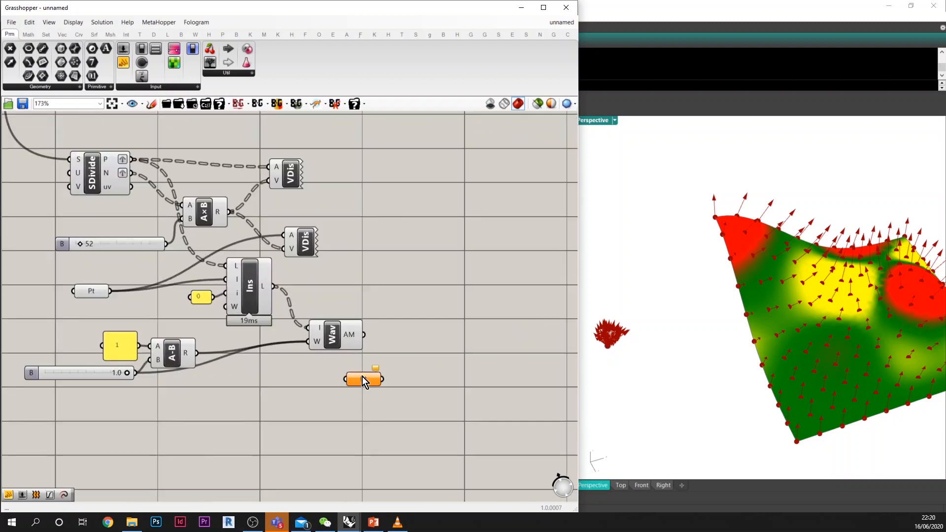
Step: Use Weighted Average's AM output as the lower Vector Display's A input, and move both Vector Displays farther from the components feeding them
{"action": "left_click_drag", "start_coordinate": [302, 249], "coordinate": [376, 242]}
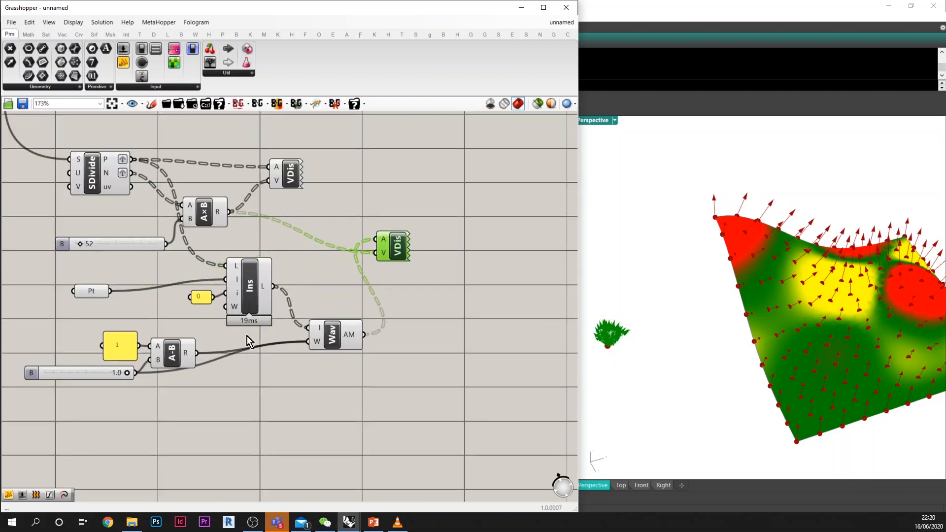
{"action": "mouse_move", "coordinate": [125, 374]}
{"action": "left_mouse_down"}
{"action": "mouse_move", "coordinate": [39, 374]}
{"action": "mouse_move", "coordinate": [128, 373]}
{"action": "left_mouse_up"}
{"action": "right_click_drag", "start_coordinate": [685, 334], "coordinate": [713, 332]}
{"action": "right_click_drag", "start_coordinate": [299, 267], "coordinate": [307, 310]}
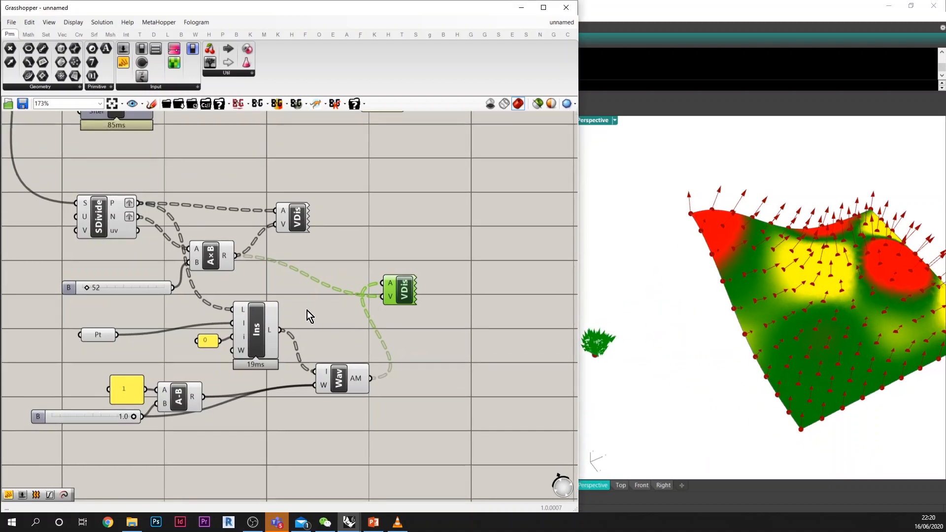
{"action": "left_click_drag", "start_coordinate": [295, 232], "coordinate": [392, 204]}
Step: Add a Trim Tree component with Weighted Average's AM output as its T input, and place a Polyline component beside it
{"action": "double_click", "coordinate": [387, 255]}
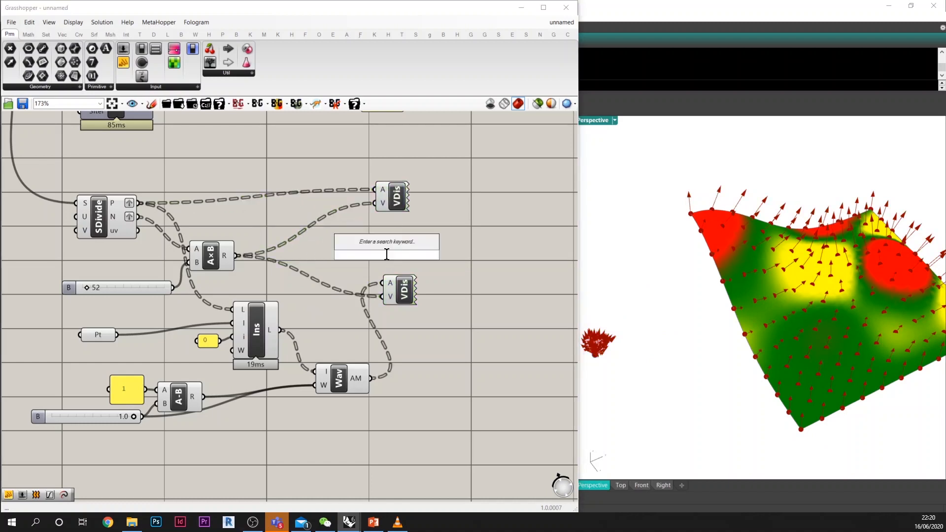
{"action": "type", "text": "trim"}
{"action": "left_click", "coordinate": [384, 245]}
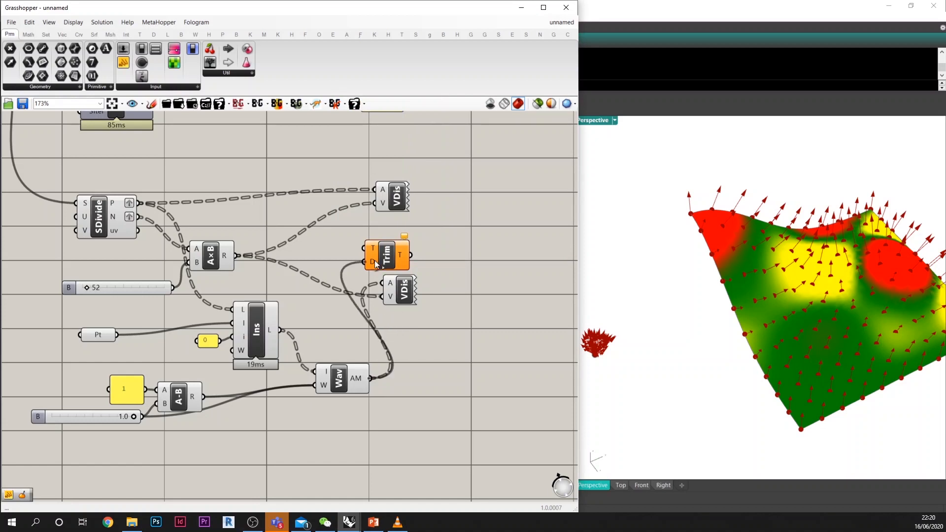
{"action": "left_click_drag", "start_coordinate": [375, 261], "coordinate": [391, 248]}
{"action": "double_click", "coordinate": [451, 249]}
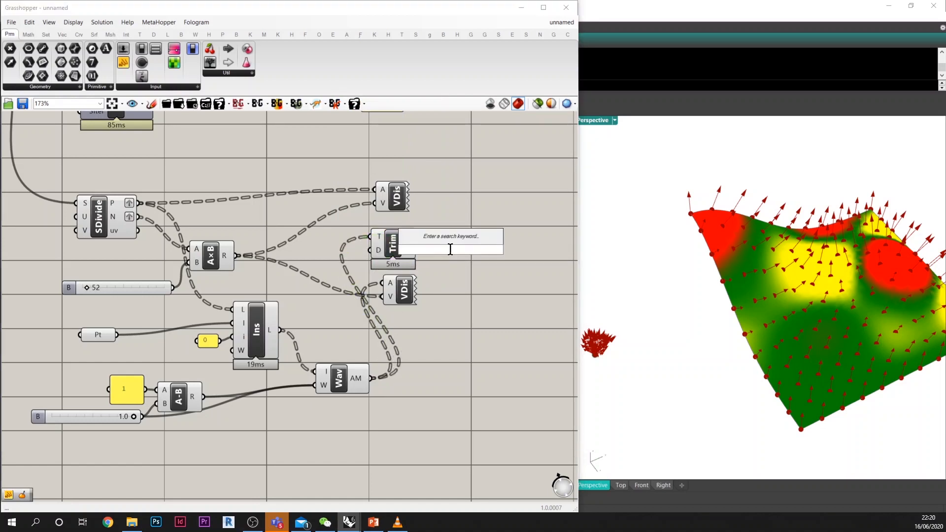
{"action": "type", "text": "pl"}
{"action": "left_click", "coordinate": [449, 238]}
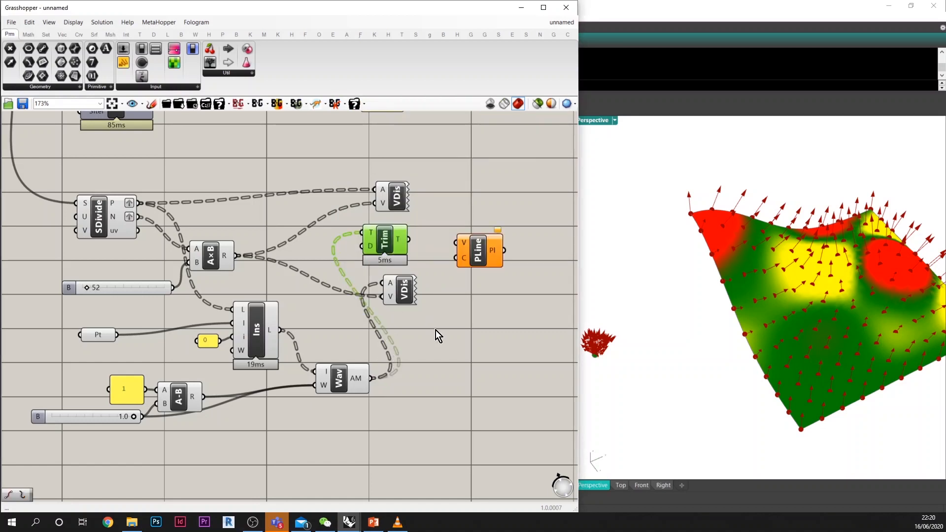
Step: Add a Move component with Weighted Average's AM output as geometry and the multiplication result R as translation vector
{"action": "double_click", "coordinate": [438, 329]}
{"action": "type", "text": "move"}
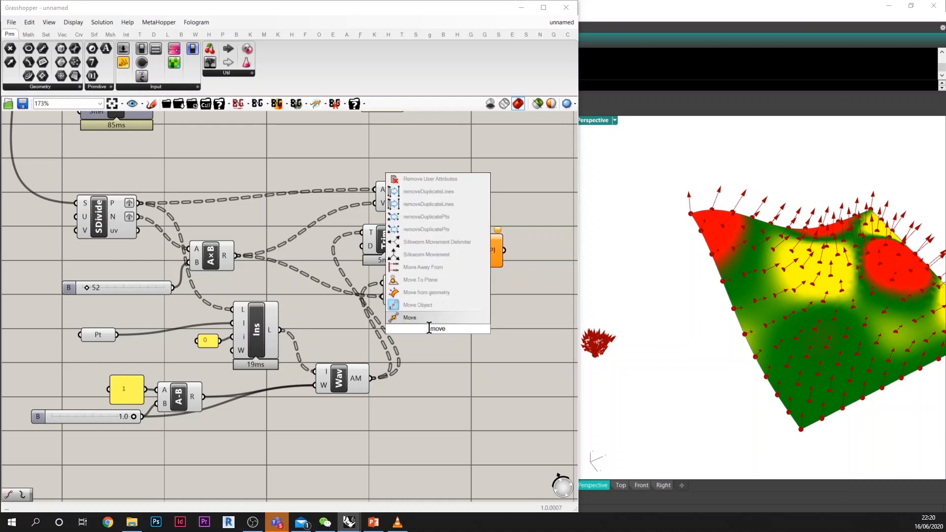
{"action": "left_click", "coordinate": [422, 320]}
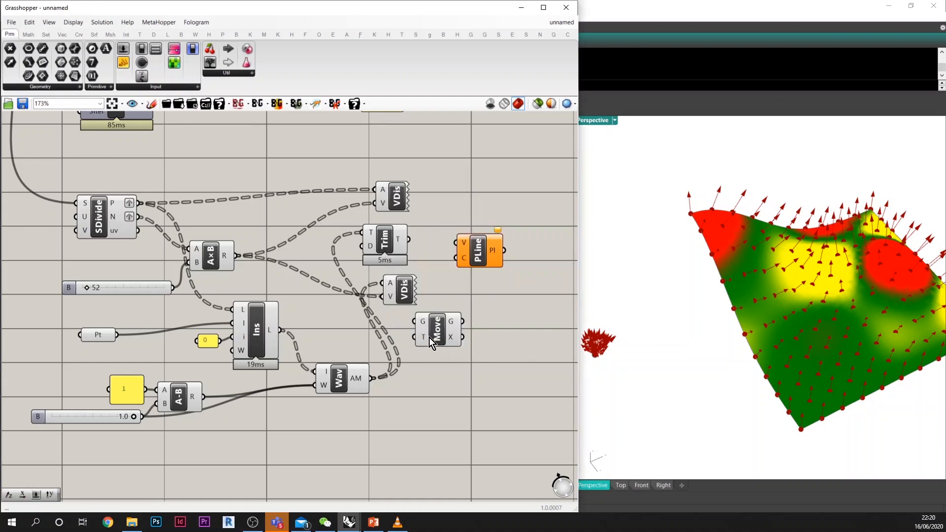
{"action": "left_click", "coordinate": [343, 379]}
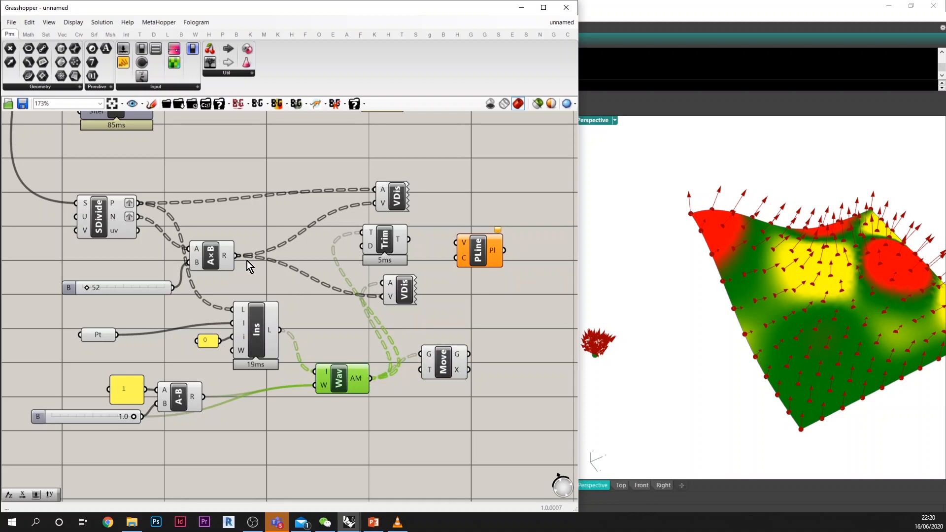
{"action": "left_click_drag", "start_coordinate": [443, 362], "coordinate": [461, 340]}
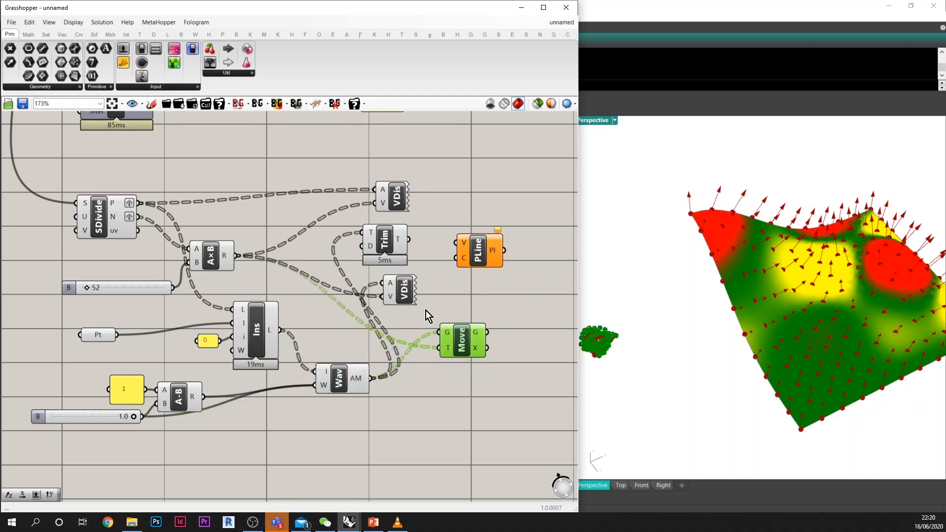
Step: Delete the upper Vector Display and place the remaining one directly above the Move component
{"action": "left_click", "coordinate": [395, 202]}
{"action": "key", "text": "Delete"}
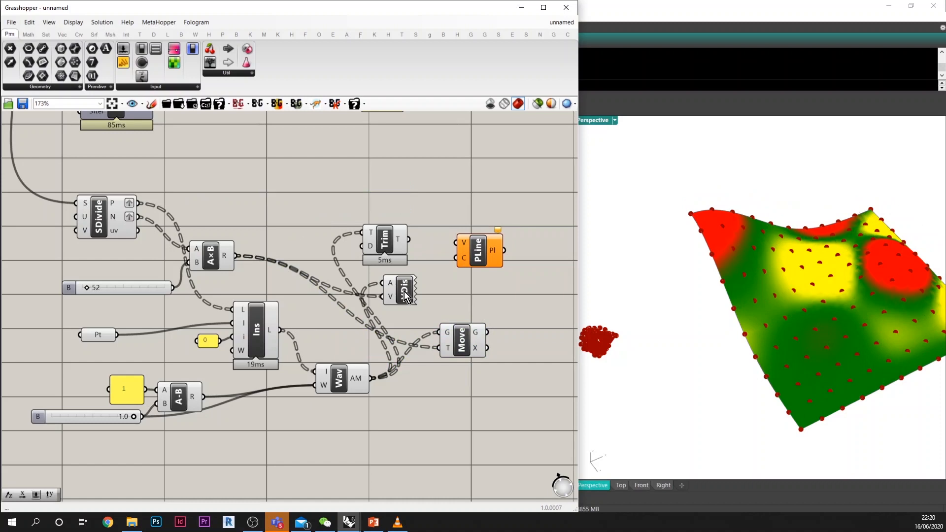
{"action": "left_click_drag", "start_coordinate": [405, 295], "coordinate": [471, 312]}
Step: Examine the Move component's points at the tips of the gathered normal vectors in the Perspective view
{"action": "left_click", "coordinate": [463, 340]}
{"action": "right_click_drag", "start_coordinate": [651, 370], "coordinate": [655, 333]}
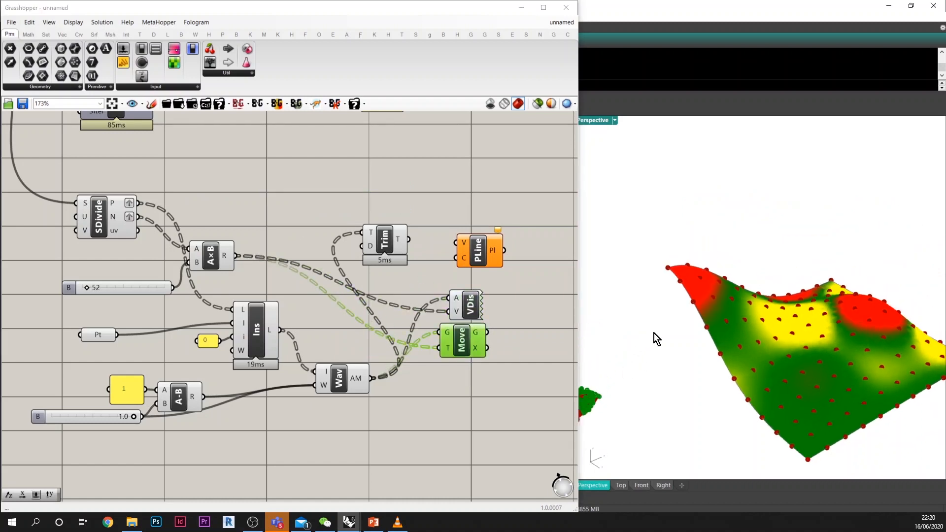
{"action": "scroll", "coordinate": [655, 333], "scroll_direction": "down", "scroll_amount": 3}
{"action": "scroll", "coordinate": [629, 371], "scroll_direction": "up", "scroll_amount": 8}
{"action": "scroll", "coordinate": [606, 371], "scroll_direction": "up", "scroll_amount": 4}
{"action": "right_click_drag", "start_coordinate": [607, 371], "coordinate": [645, 388]}
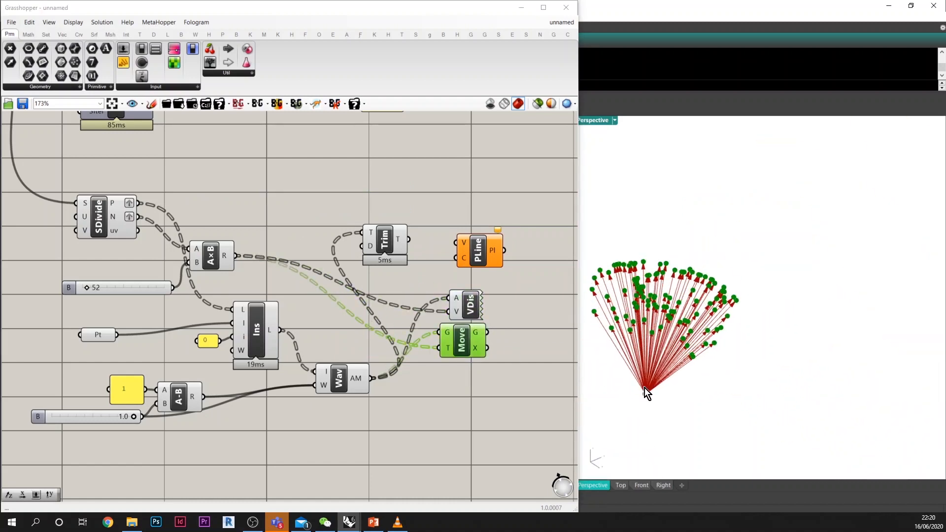
Step: Route Move's G output through Trim Tree into Polyline's V input, placing both components after Move
{"action": "right_click_drag", "start_coordinate": [456, 320], "coordinate": [394, 347]}
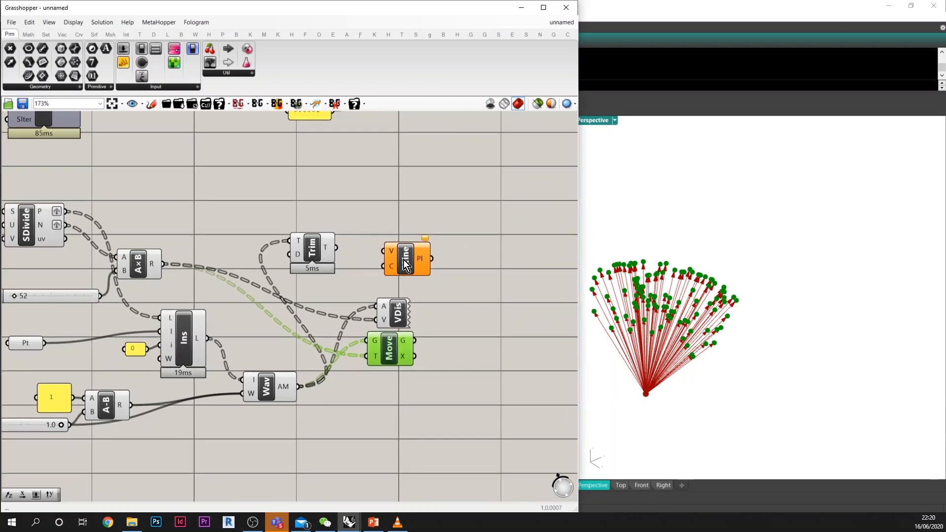
{"action": "left_click_drag", "start_coordinate": [403, 259], "coordinate": [457, 347]}
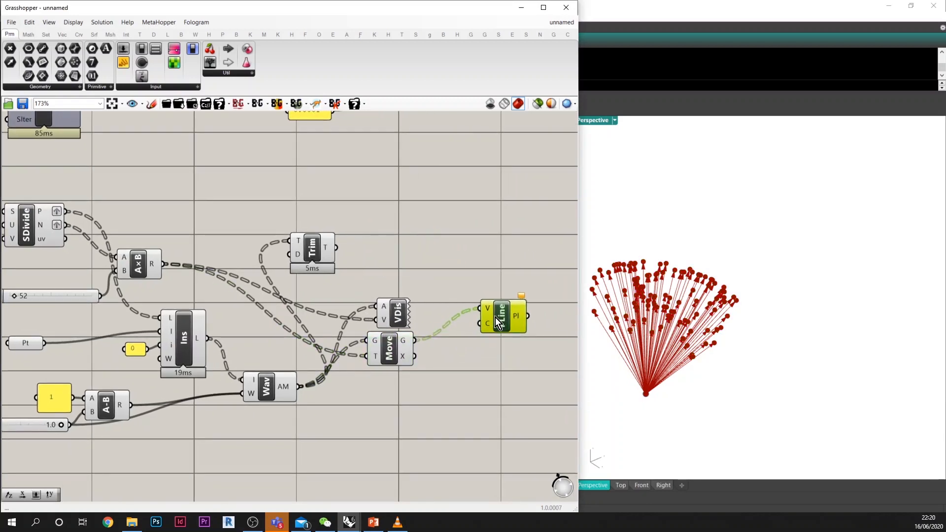
{"action": "left_click_drag", "start_coordinate": [312, 246], "coordinate": [433, 350]}
{"action": "left_click_drag", "start_coordinate": [503, 312], "coordinate": [537, 320]}
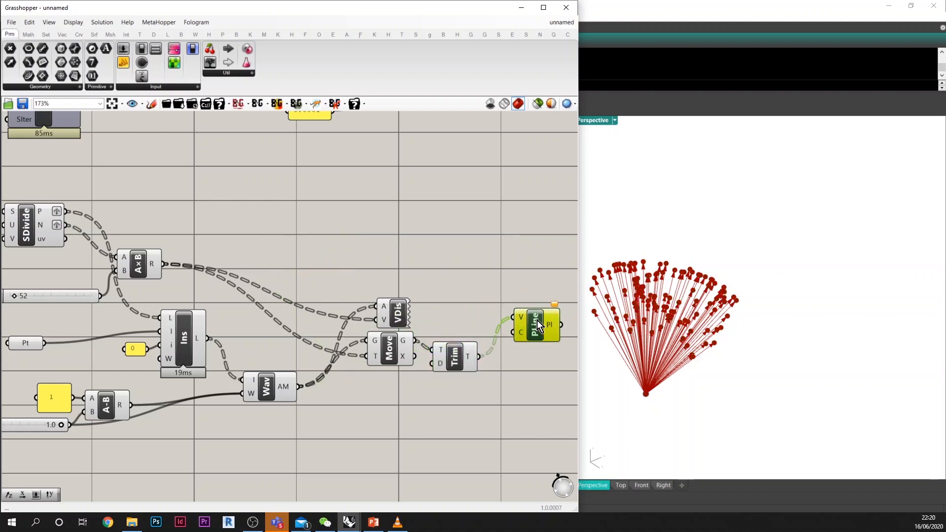
Step: Simplify the T input of the Trim Tree component
{"action": "right_click_drag", "start_coordinate": [503, 344], "coordinate": [469, 339]}
{"action": "right_click", "coordinate": [407, 344]}
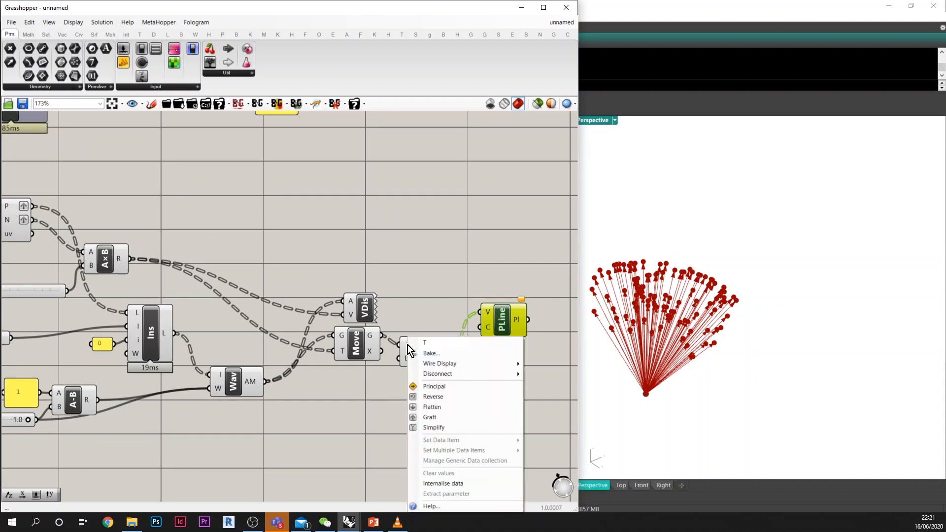
{"action": "left_click", "coordinate": [432, 428]}
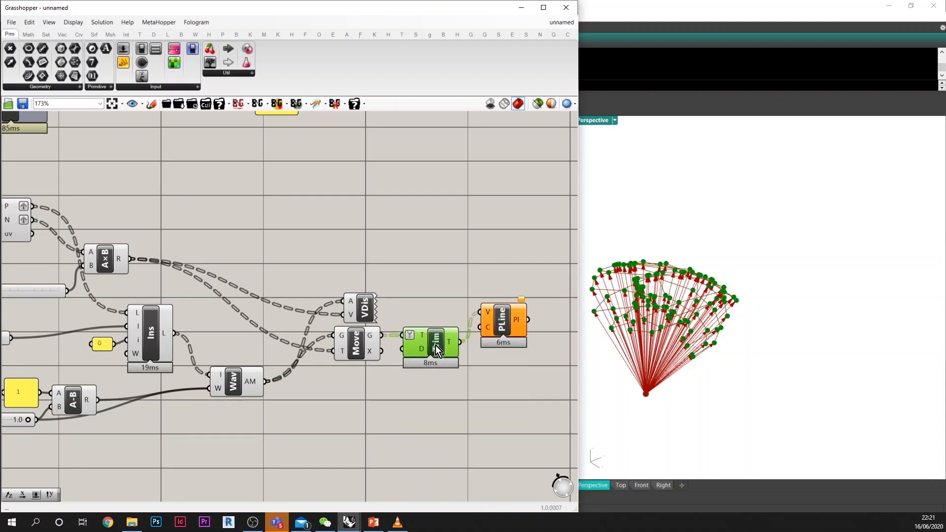
{"action": "right_click_drag", "start_coordinate": [507, 348], "coordinate": [471, 350]}
Step: Duplicate the Polyline and feed the copy from a new Flip Matrix connected to Trim Tree's T output, aligning both Polylines
{"action": "left_click_drag", "start_coordinate": [482, 321], "coordinate": [510, 371], "text": "alt"}
{"action": "left_click", "coordinate": [468, 380]}
{"action": "double_click", "coordinate": [468, 379]}
{"action": "type", "text": "fm"}
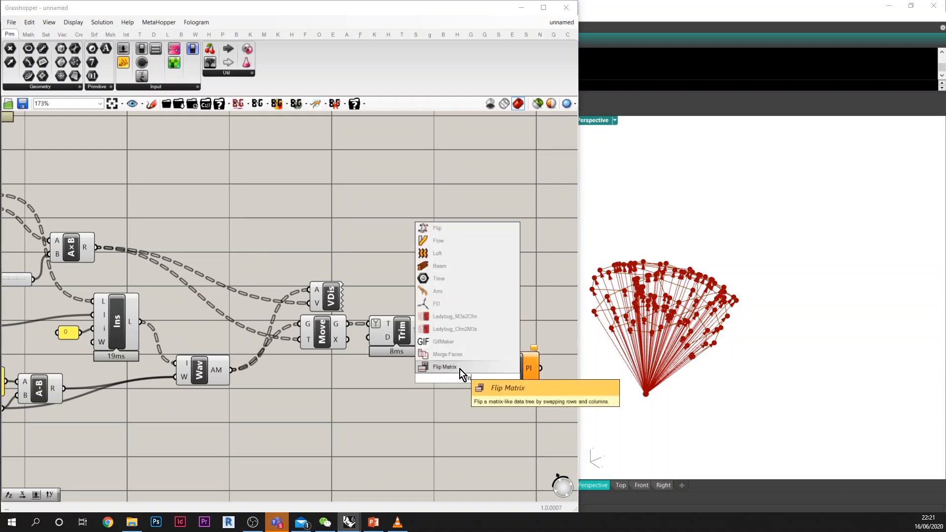
{"action": "left_click", "coordinate": [460, 369]}
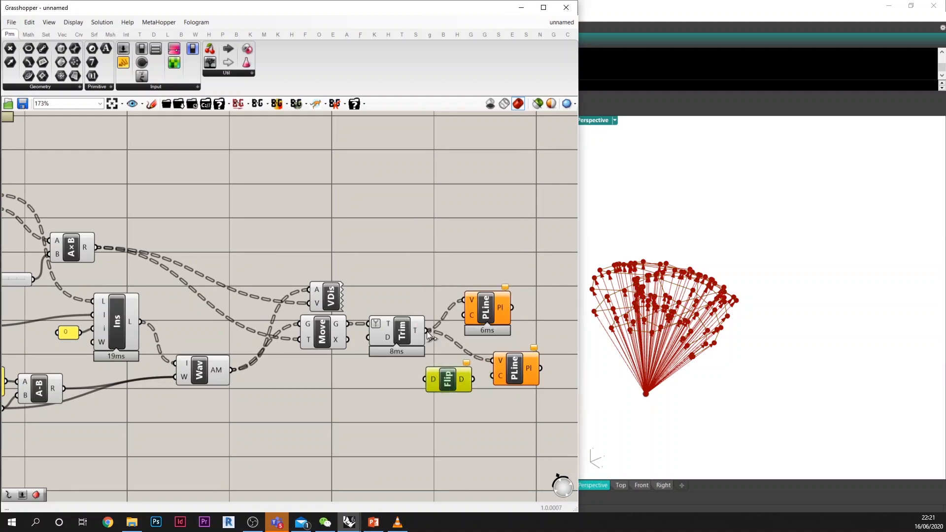
{"action": "left_click_drag", "start_coordinate": [427, 331], "coordinate": [425, 379]}
{"action": "left_click_drag", "start_coordinate": [495, 358], "coordinate": [524, 376]}
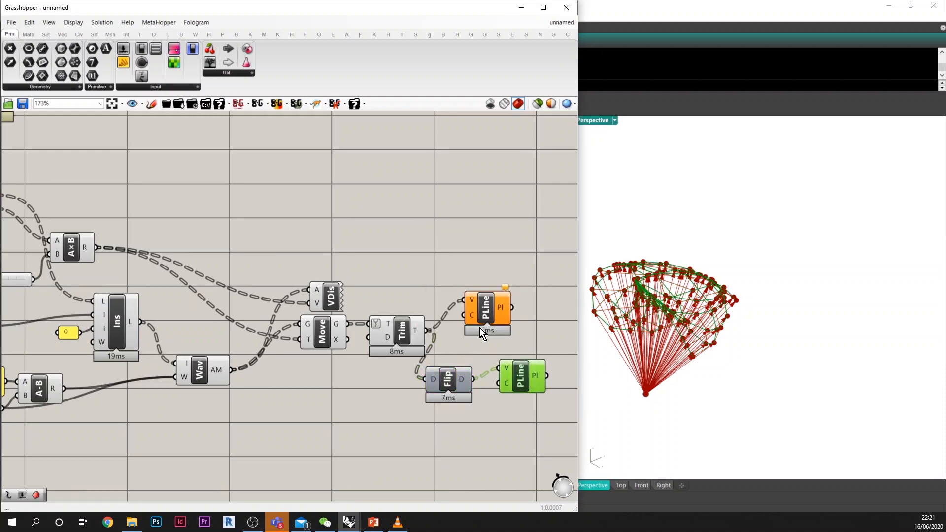
{"action": "left_click_drag", "start_coordinate": [480, 306], "coordinate": [507, 330]}
Step: Set the weight slider feeding A-B and Weighted Average to 0.0
{"action": "scroll", "coordinate": [444, 328], "scroll_direction": "down", "scroll_amount": 4}
{"action": "scroll", "coordinate": [342, 319], "scroll_direction": "up", "scroll_amount": 2}
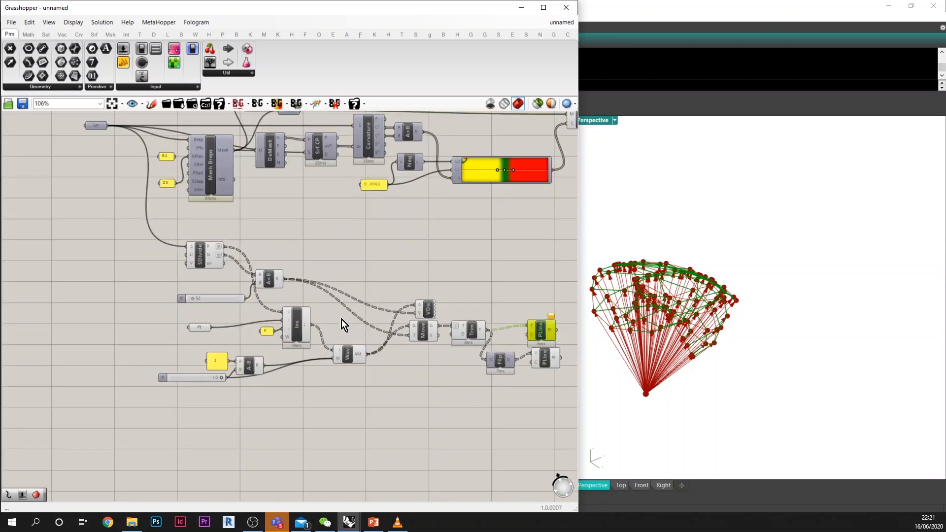
{"action": "right_click_drag", "start_coordinate": [342, 319], "coordinate": [298, 324]}
{"action": "right_click_drag", "start_coordinate": [635, 306], "coordinate": [652, 356]}
{"action": "scroll", "coordinate": [652, 350], "scroll_direction": "down", "scroll_amount": 15}
{"action": "scroll", "coordinate": [685, 322], "scroll_direction": "up", "scroll_amount": 7}
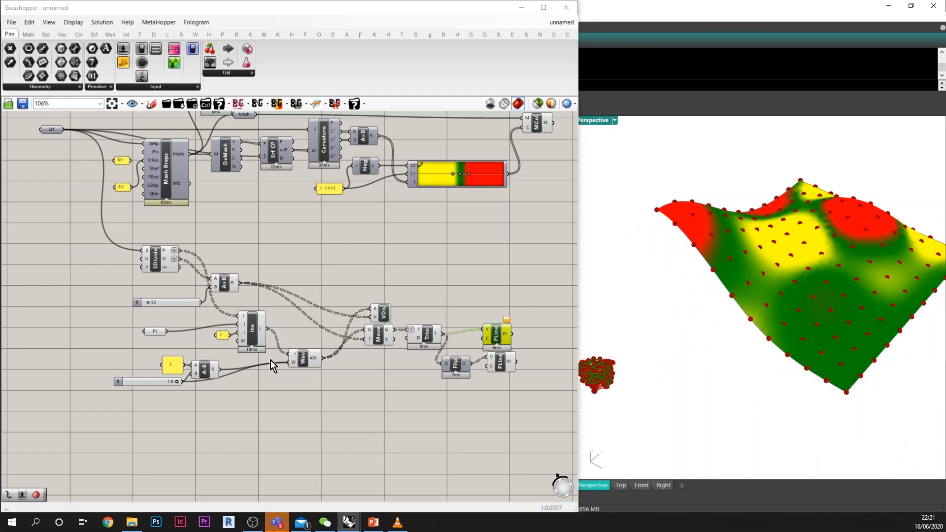
{"action": "scroll", "coordinate": [231, 364], "scroll_direction": "up", "scroll_amount": 5}
{"action": "left_click_drag", "start_coordinate": [242, 360], "coordinate": [77, 360]}
{"action": "scroll", "coordinate": [190, 362], "scroll_direction": "down", "scroll_amount": 5}
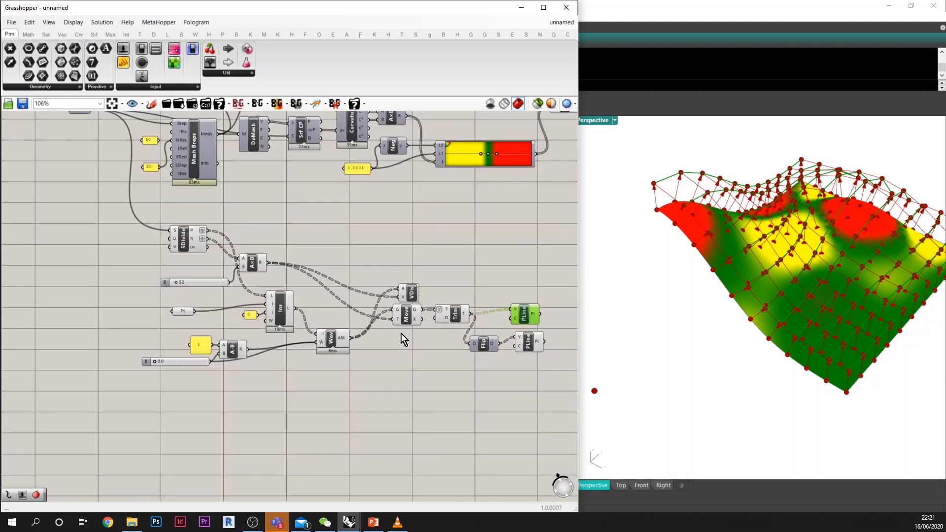
Step: Place Vector Display above the upper Polyline and hide the preview of all normals components upstream of the display and Polylines
{"action": "left_click_drag", "start_coordinate": [416, 295], "coordinate": [509, 286]}
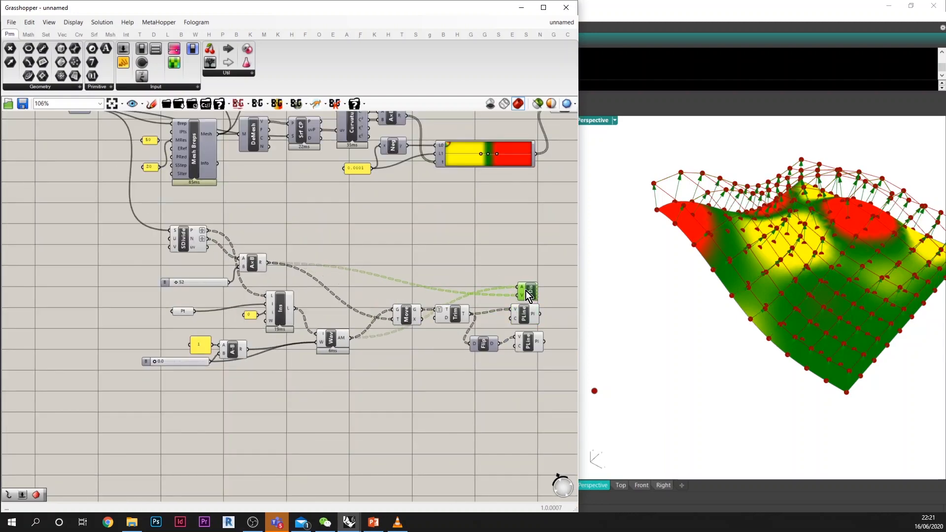
{"action": "left_click_drag", "start_coordinate": [480, 385], "coordinate": [140, 228]}
{"action": "middle_click", "coordinate": [242, 249]}
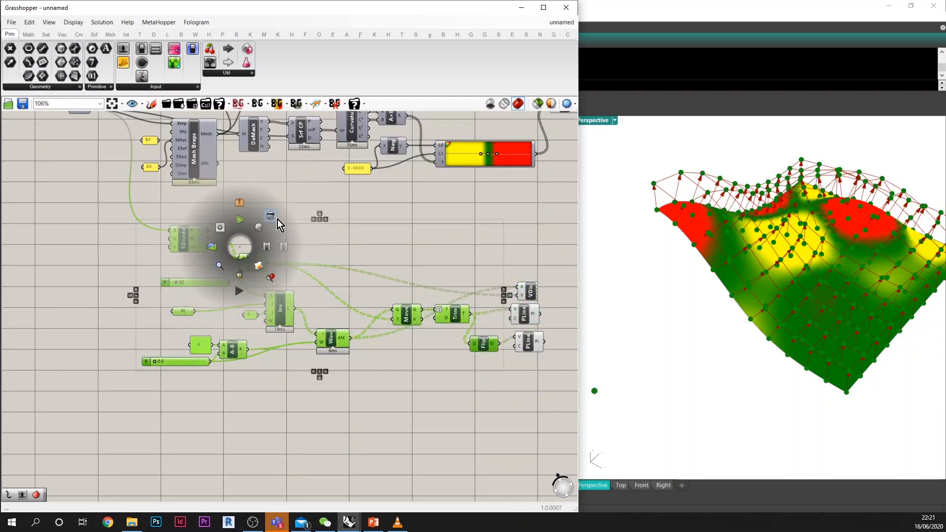
{"action": "left_click", "coordinate": [325, 220]}
{"action": "key", "text": "ctrl+z"}
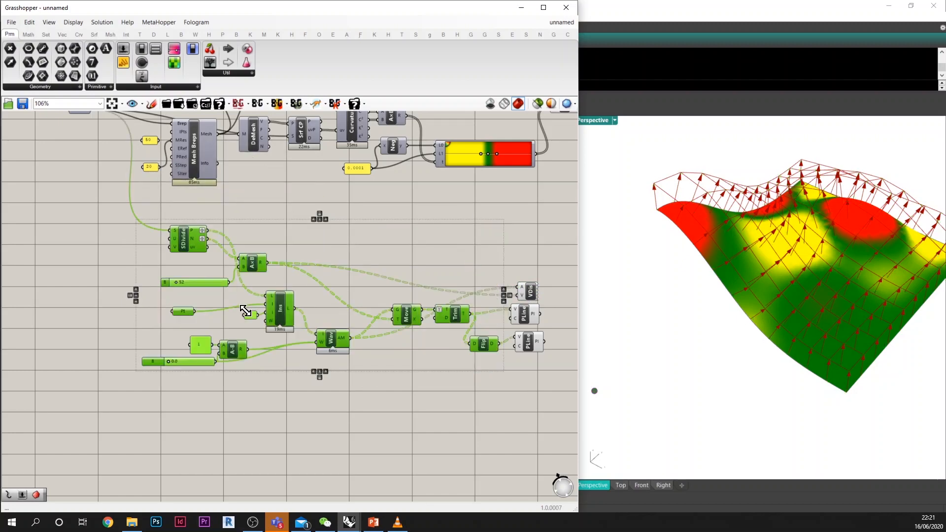
Step: Spread out the normals definition by moving the weight slider below A-B and Divide Surface further away from the multiplication
{"action": "left_click", "coordinate": [197, 379]}
{"action": "left_click_drag", "start_coordinate": [193, 365], "coordinate": [204, 397]}
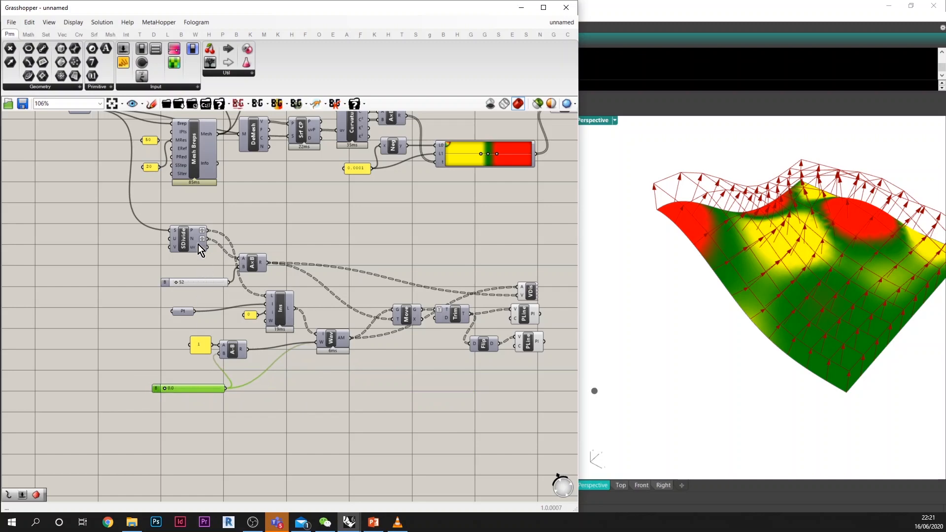
{"action": "left_click_drag", "start_coordinate": [197, 244], "coordinate": [141, 249]}
{"action": "left_click_drag", "start_coordinate": [194, 387], "coordinate": [155, 400]}
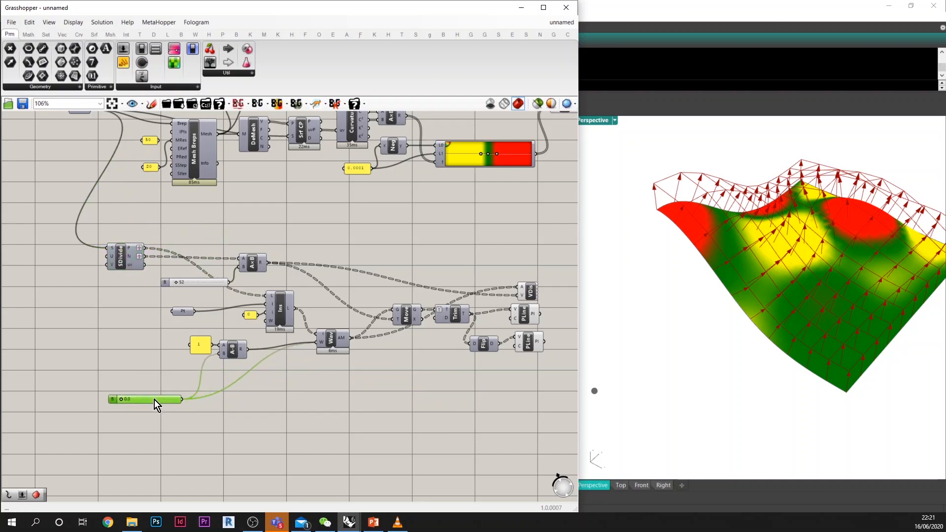
Step: Examine the normal vectors and the polyline grid through their tips above the coloured surface in the Perspective view
{"action": "right_click_drag", "start_coordinate": [719, 276], "coordinate": [741, 238]}
{"action": "scroll", "coordinate": [791, 376], "scroll_direction": "up", "scroll_amount": 9}
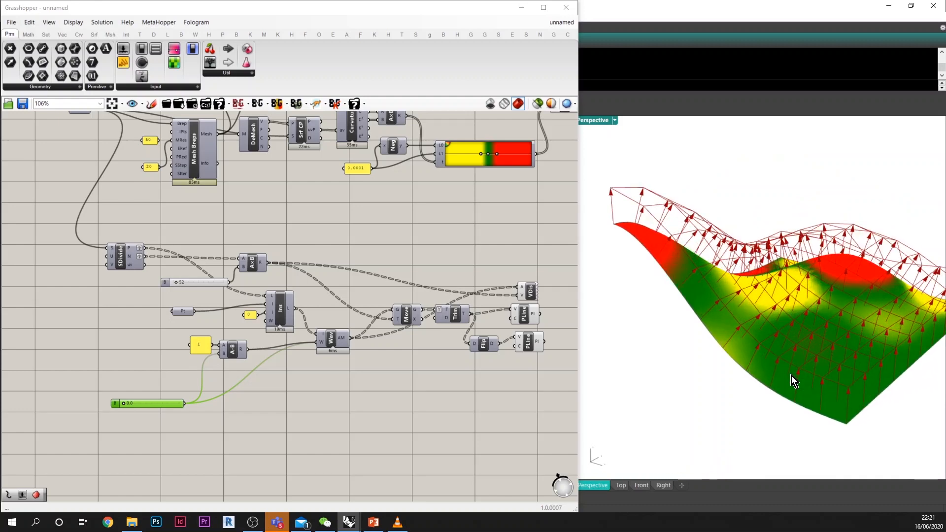
{"action": "scroll", "coordinate": [769, 355], "scroll_direction": "down", "scroll_amount": 5}
{"action": "scroll", "coordinate": [744, 318], "scroll_direction": "down", "scroll_amount": 4}
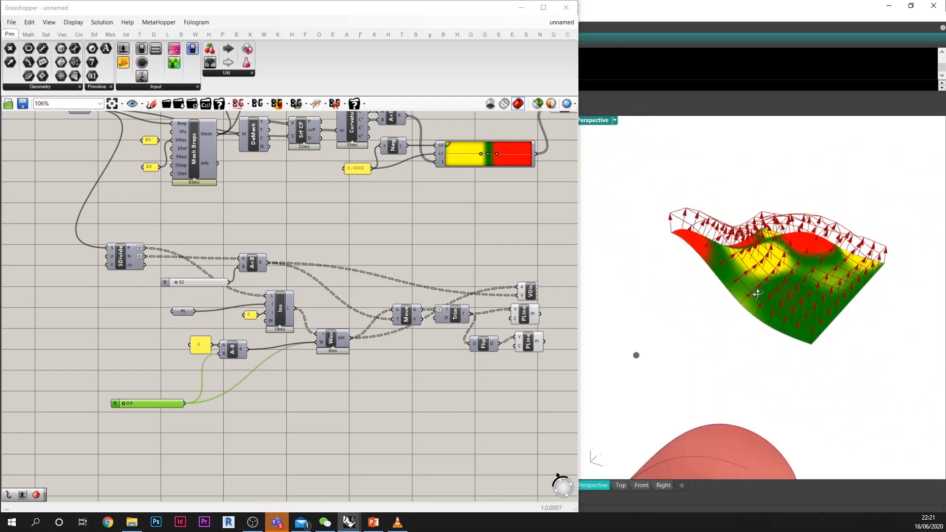
{"action": "right_click_drag", "start_coordinate": [756, 293], "coordinate": [766, 314]}
{"action": "scroll", "coordinate": [792, 309], "scroll_direction": "up", "scroll_amount": 2}
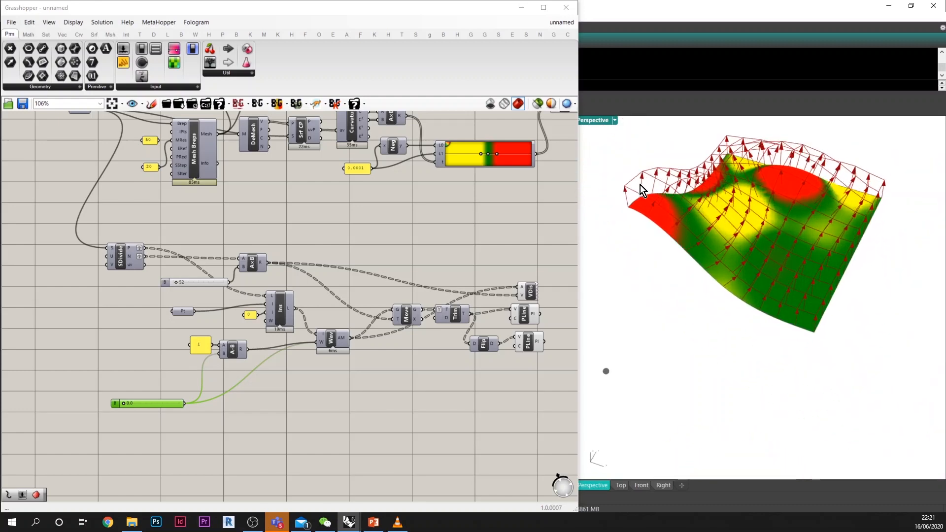
{"action": "right_click_drag", "start_coordinate": [640, 185], "coordinate": [731, 226]}
Step: Set the weight slider to 1.0 to gather the normals at the point
{"action": "scroll", "coordinate": [188, 369], "scroll_direction": "up", "scroll_amount": 5}
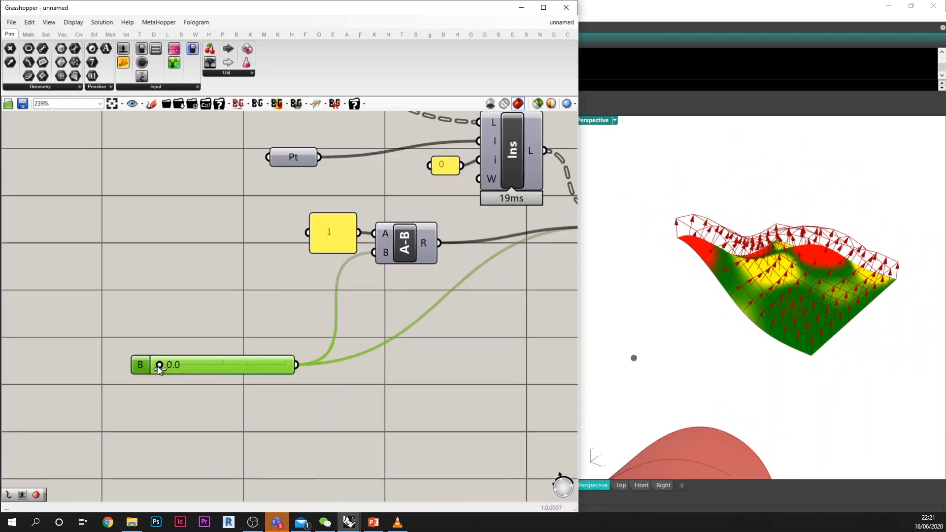
{"action": "scroll", "coordinate": [159, 367], "scroll_direction": "up", "scroll_amount": 4}
{"action": "left_click_drag", "start_coordinate": [160, 366], "coordinate": [416, 365]}
Step: Examine the gathered normals and the polylines connecting their tips from several angles in the Perspective view
{"action": "right_click_drag", "start_coordinate": [682, 326], "coordinate": [659, 365]}
{"action": "scroll", "coordinate": [654, 363], "scroll_direction": "up", "scroll_amount": 7}
{"action": "scroll", "coordinate": [705, 353], "scroll_direction": "down", "scroll_amount": 3}
{"action": "scroll", "coordinate": [694, 351], "scroll_direction": "up", "scroll_amount": 9}
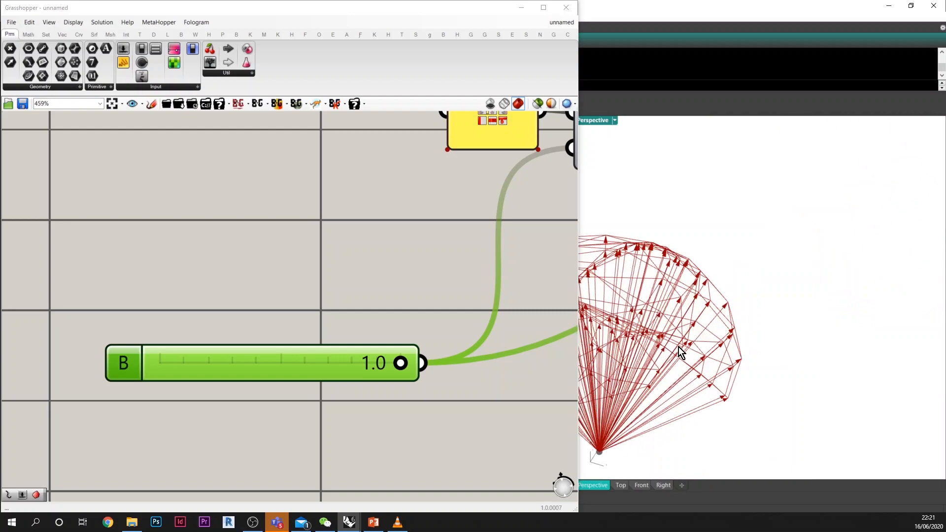
{"action": "scroll", "coordinate": [679, 347], "scroll_direction": "down", "scroll_amount": 9}
{"action": "scroll", "coordinate": [638, 341], "scroll_direction": "up", "scroll_amount": 9}
{"action": "right_click_drag", "start_coordinate": [742, 353], "coordinate": [711, 377]}
{"action": "scroll", "coordinate": [732, 362], "scroll_direction": "up", "scroll_amount": 2}
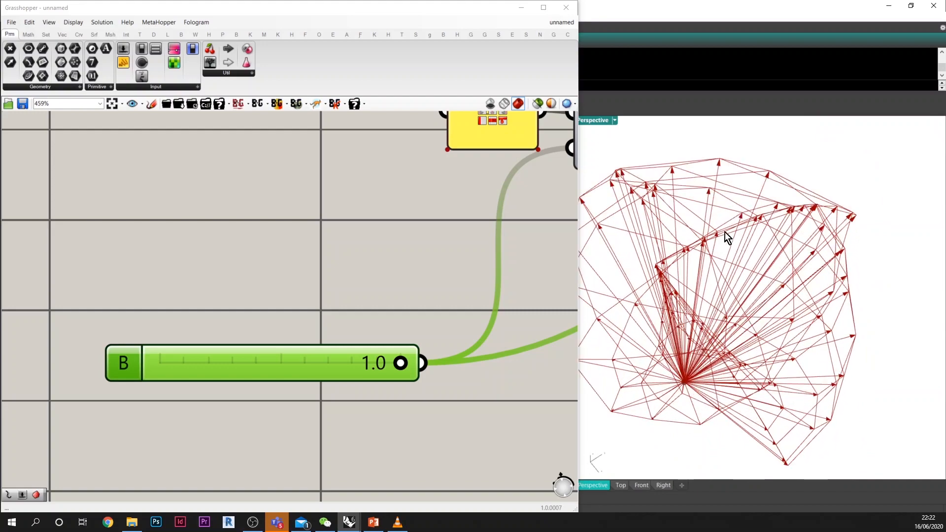
{"action": "right_click_drag", "start_coordinate": [681, 300], "coordinate": [724, 357]}
{"action": "scroll", "coordinate": [727, 375], "scroll_direction": "down", "scroll_amount": 4}
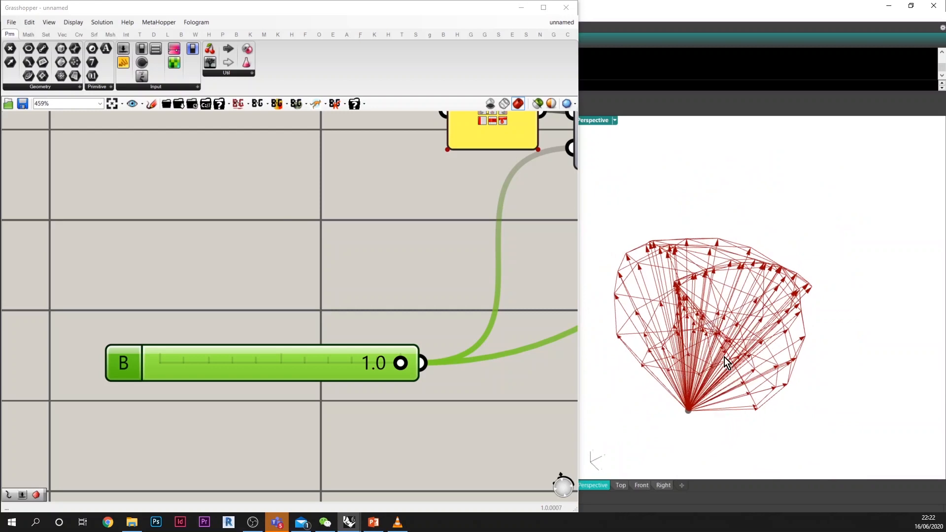
{"action": "right_click_drag", "start_coordinate": [710, 271], "coordinate": [728, 324]}
{"action": "scroll", "coordinate": [672, 344], "scroll_direction": "down", "scroll_amount": 5}
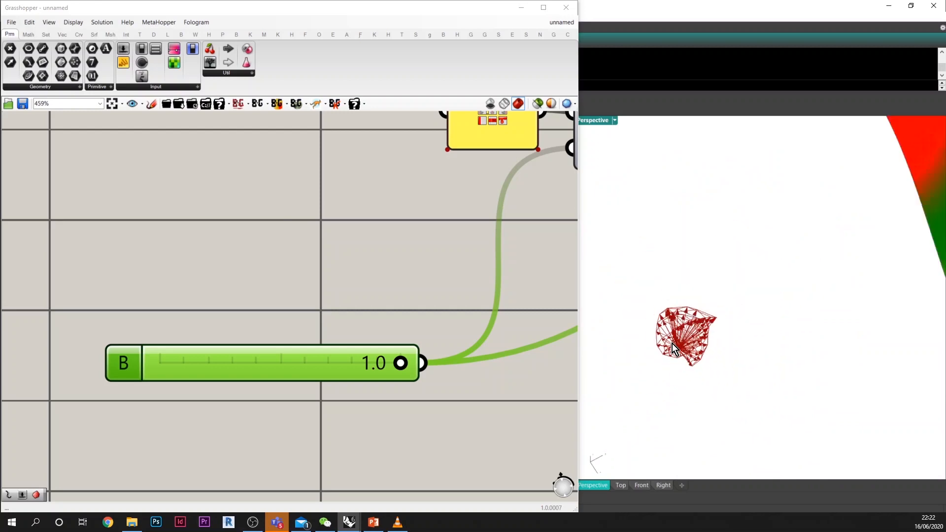
{"action": "right_click_drag", "start_coordinate": [672, 344], "coordinate": [853, 348]}
{"action": "scroll", "coordinate": [808, 332], "scroll_direction": "down", "scroll_amount": 4}
{"action": "scroll", "coordinate": [686, 348], "scroll_direction": "up", "scroll_amount": 12}
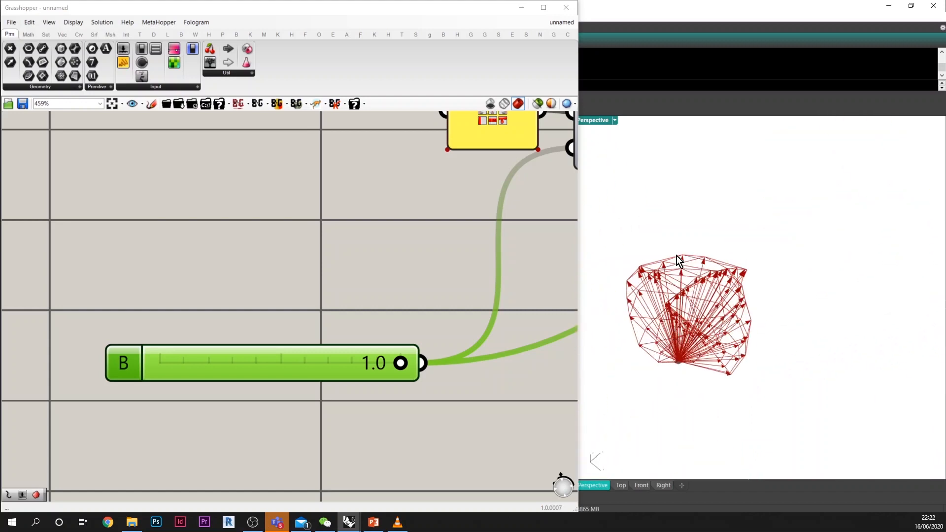
{"action": "right_click_drag", "start_coordinate": [678, 267], "coordinate": [753, 315]}
{"action": "scroll", "coordinate": [701, 330], "scroll_direction": "down", "scroll_amount": 12}
{"action": "scroll", "coordinate": [401, 296], "scroll_direction": "down", "scroll_amount": 10}
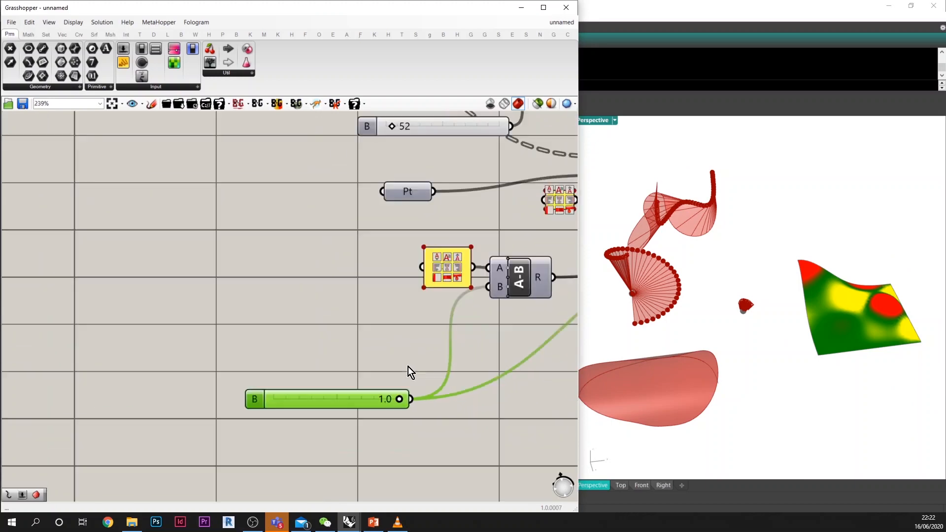
Step: Select the whole curvature and normals definition from the Srf parameter onward and move it beside the two loft definitions
{"action": "scroll", "coordinate": [376, 229], "scroll_direction": "up", "scroll_amount": 2}
{"action": "left_click_drag", "start_coordinate": [375, 230], "coordinate": [347, 236]}
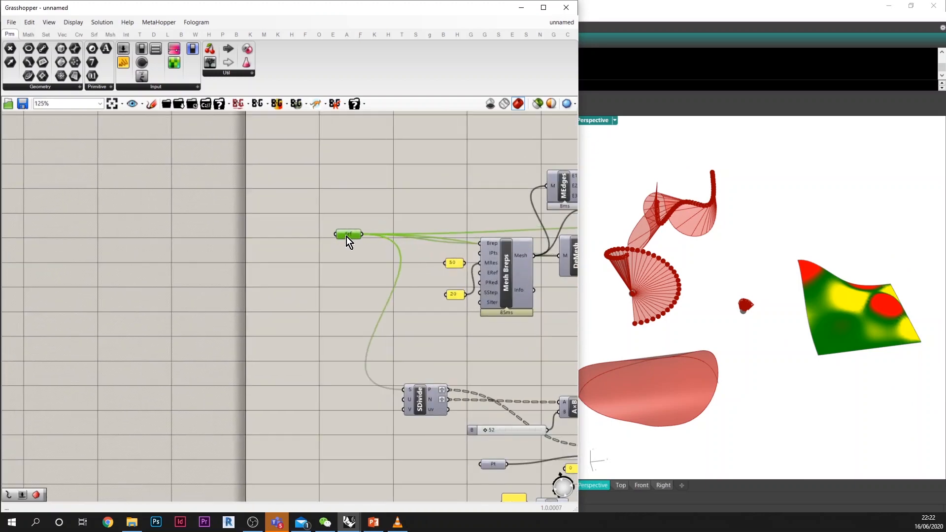
{"action": "scroll", "coordinate": [299, 282], "scroll_direction": "down", "scroll_amount": 6}
{"action": "left_click_drag", "start_coordinate": [260, 227], "coordinate": [548, 418]}
{"action": "scroll", "coordinate": [342, 324], "scroll_direction": "down", "scroll_amount": 3}
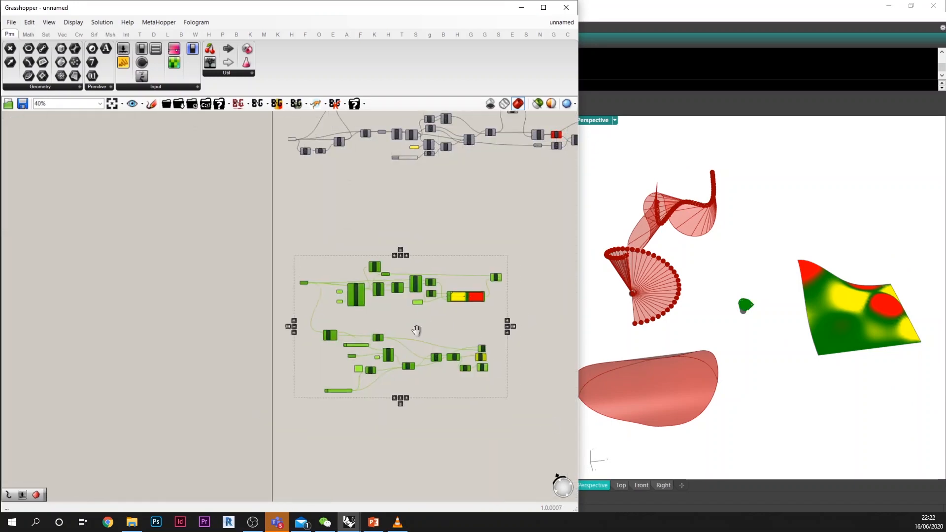
{"action": "scroll", "coordinate": [314, 352], "scroll_direction": "down", "scroll_amount": 6}
{"action": "left_click_drag", "start_coordinate": [314, 353], "coordinate": [415, 264]}
{"action": "scroll", "coordinate": [360, 274], "scroll_direction": "up", "scroll_amount": 6}
{"action": "scroll", "coordinate": [269, 276], "scroll_direction": "up", "scroll_amount": 4}
Step: Connect the upper Loft's L output to the Srf parameter of the curvature analysis
{"action": "left_click", "coordinate": [264, 277]}
{"action": "scroll", "coordinate": [260, 274], "scroll_direction": "up", "scroll_amount": 2}
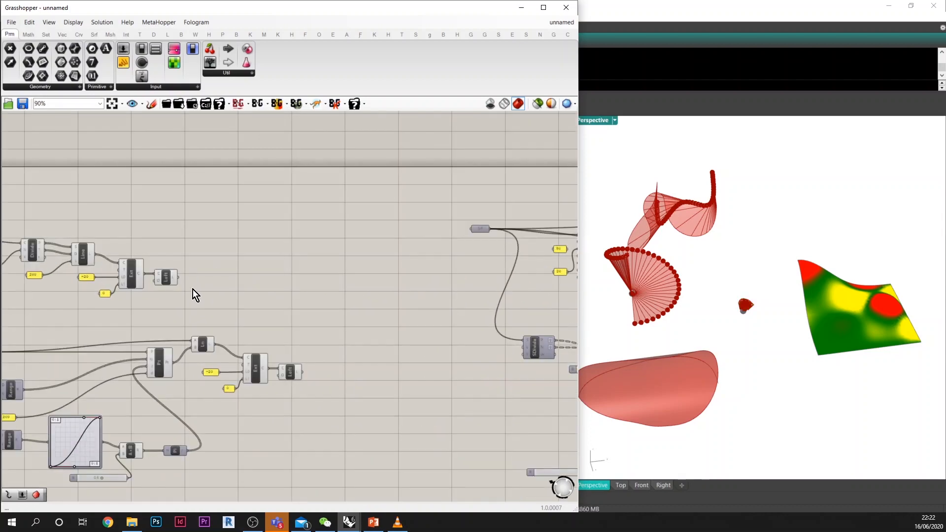
{"action": "left_click", "coordinate": [166, 277]}
{"action": "scroll", "coordinate": [275, 264], "scroll_direction": "down", "scroll_amount": 3}
{"action": "left_click_drag", "start_coordinate": [206, 276], "coordinate": [355, 227]}
{"action": "scroll", "coordinate": [418, 243], "scroll_direction": "up", "scroll_amount": 6}
{"action": "right_click_drag", "start_coordinate": [734, 243], "coordinate": [872, 291]}
{"action": "scroll", "coordinate": [643, 224], "scroll_direction": "up", "scroll_amount": 8}
{"action": "scroll", "coordinate": [632, 218], "scroll_direction": "down", "scroll_amount": 1}
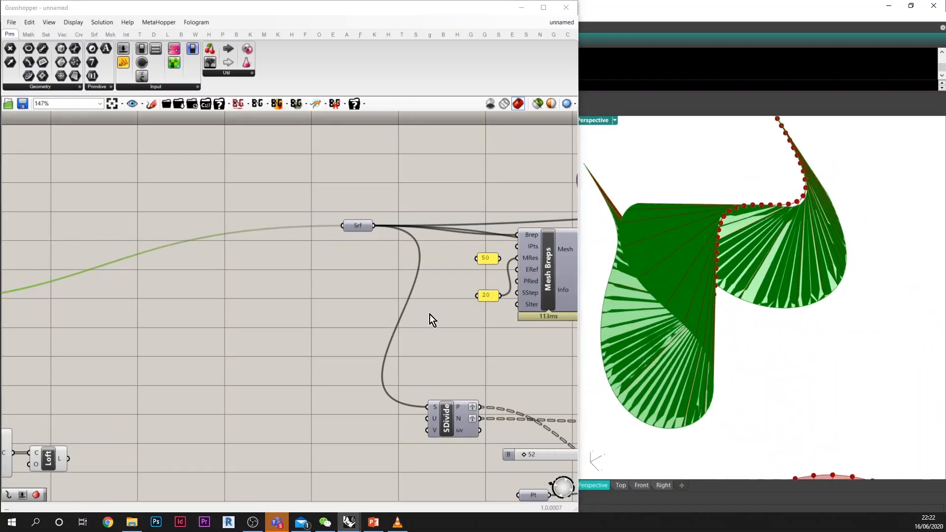
Step: Examine the curvature colouring on the lofted surface and the curvature definition that produces it
{"action": "right_click_drag", "start_coordinate": [431, 315], "coordinate": [326, 268]}
{"action": "right_click_drag", "start_coordinate": [724, 261], "coordinate": [710, 327]}
{"action": "scroll", "coordinate": [714, 304], "scroll_direction": "down", "scroll_amount": 2}
{"action": "scroll", "coordinate": [713, 304], "scroll_direction": "up", "scroll_amount": 2}
{"action": "right_click_drag", "start_coordinate": [408, 237], "coordinate": [293, 264]}
{"action": "scroll", "coordinate": [294, 264], "scroll_direction": "down", "scroll_amount": 3}
{"action": "scroll", "coordinate": [294, 264], "scroll_direction": "down", "scroll_amount": 5}
{"action": "right_click_drag", "start_coordinate": [398, 290], "coordinate": [353, 291]}
{"action": "scroll", "coordinate": [419, 265], "scroll_direction": "up", "scroll_amount": 2}
{"action": "left_click", "coordinate": [435, 265]}
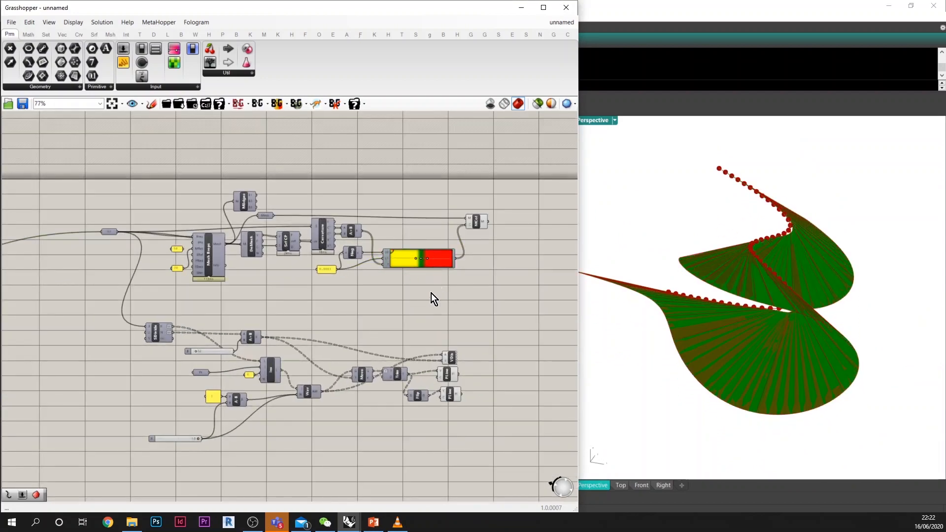
{"action": "right_click_drag", "start_coordinate": [430, 305], "coordinate": [449, 288]}
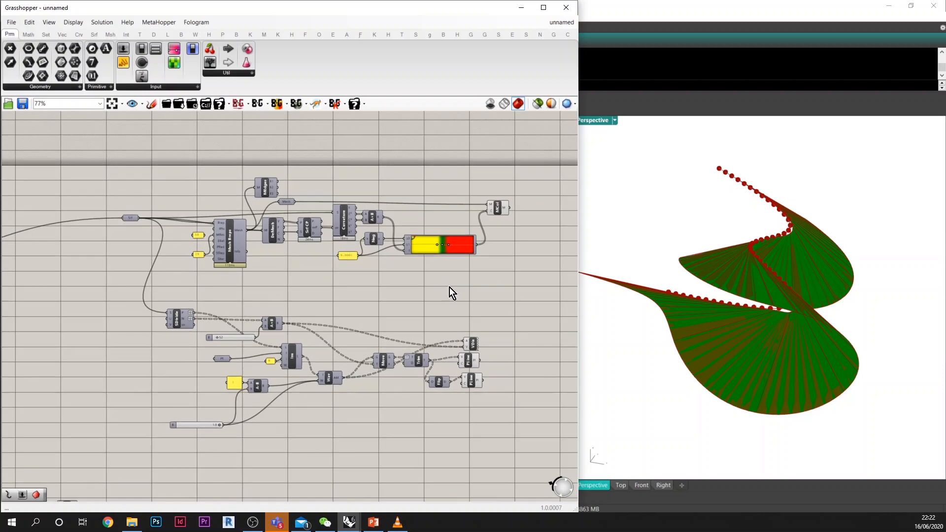
Step: Select all components of the upper loft definition and hide their preview
{"action": "scroll", "coordinate": [452, 277], "scroll_direction": "down", "scroll_amount": 5}
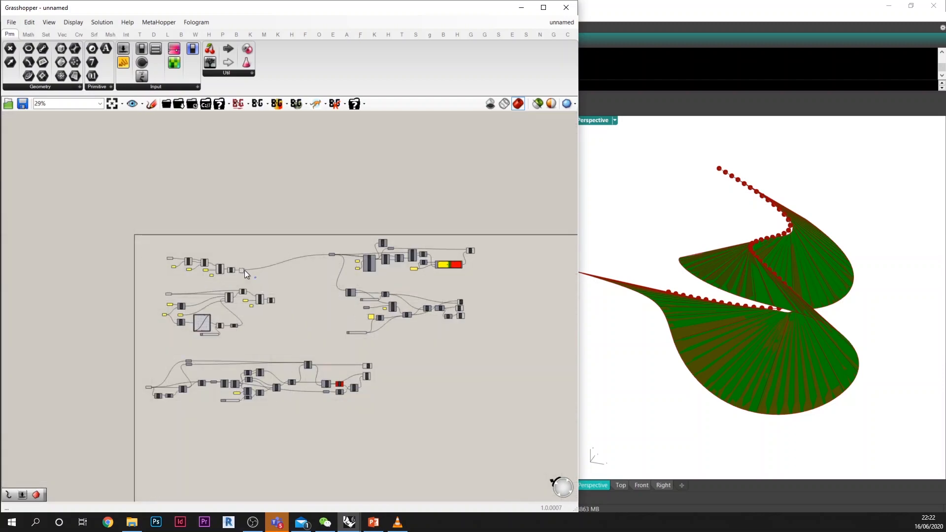
{"action": "left_click_drag", "start_coordinate": [244, 270], "coordinate": [181, 245]}
{"action": "middle_click", "coordinate": [199, 243]}
{"action": "left_click", "coordinate": [227, 221]}
{"action": "right_click_drag", "start_coordinate": [348, 217], "coordinate": [266, 219]}
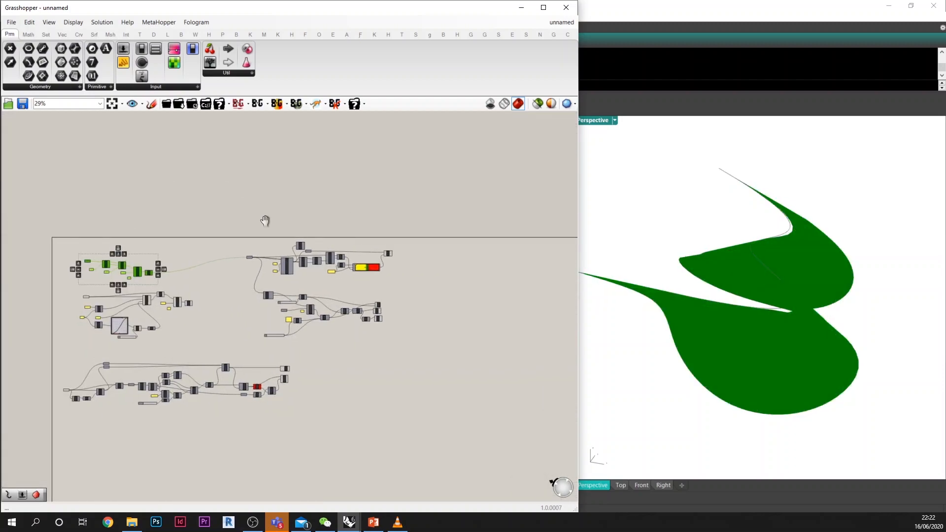
Step: Set the weight slider to 0.0 to spread the normals over the lofted surface
{"action": "scroll", "coordinate": [392, 277], "scroll_direction": "up", "scroll_amount": 3}
{"action": "scroll", "coordinate": [205, 344], "scroll_direction": "up", "scroll_amount": 3}
{"action": "right_click_drag", "start_coordinate": [705, 323], "coordinate": [770, 329]}
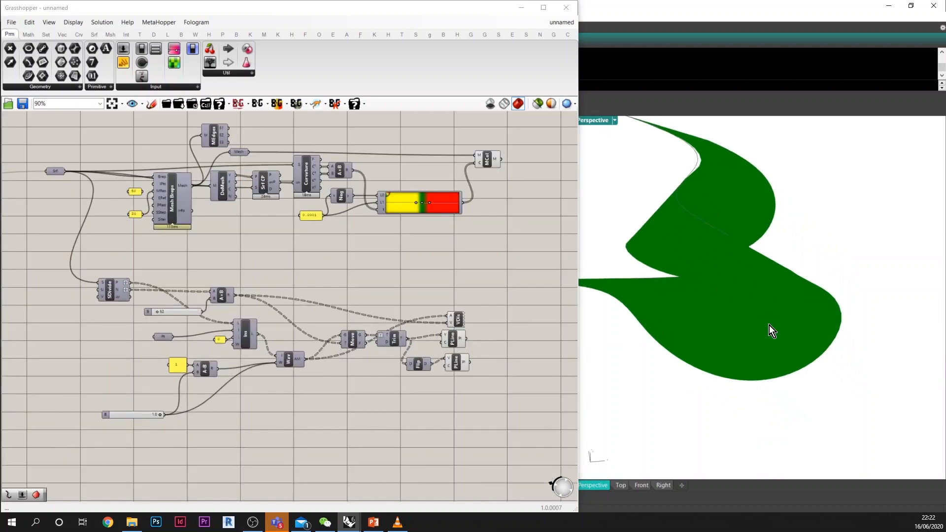
{"action": "scroll", "coordinate": [722, 305], "scroll_direction": "down", "scroll_amount": 7}
{"action": "mouse_move", "coordinate": [722, 305]}
{"action": "right_mouse_down"}
{"action": "mouse_move", "coordinate": [738, 292]}
{"action": "mouse_move", "coordinate": [729, 287]}
{"action": "right_mouse_up"}
{"action": "scroll", "coordinate": [685, 273], "scroll_direction": "up", "scroll_amount": 4}
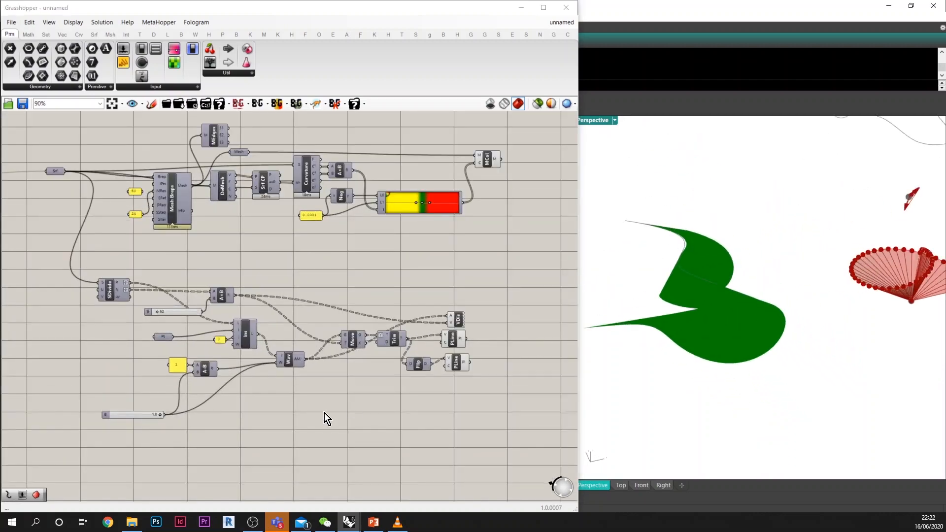
{"action": "right_click_drag", "start_coordinate": [146, 422], "coordinate": [208, 390]}
{"action": "scroll", "coordinate": [208, 390], "scroll_direction": "up", "scroll_amount": 3}
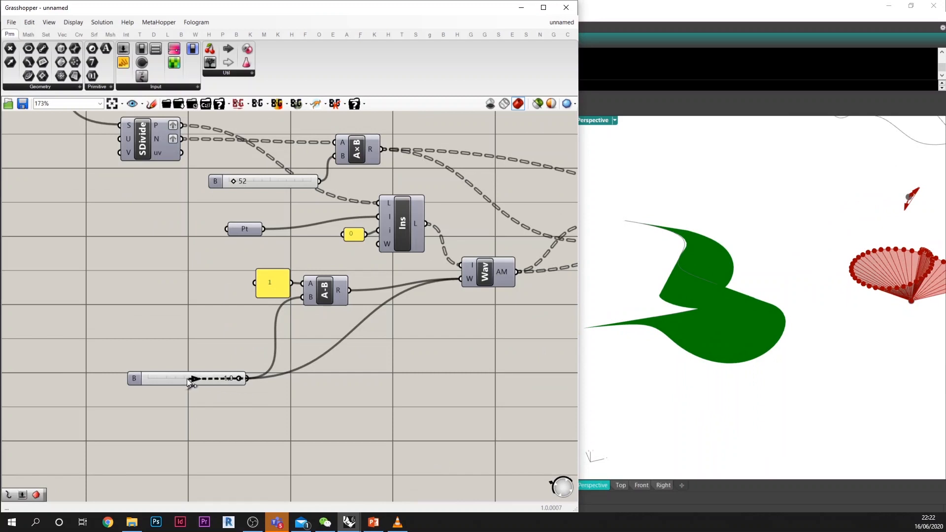
{"action": "left_click_drag", "start_coordinate": [238, 378], "coordinate": [144, 379]}
{"action": "mouse_move", "coordinate": [765, 307]}
{"action": "right_mouse_down"}
{"action": "mouse_move", "coordinate": [772, 310]}
{"action": "mouse_move", "coordinate": [760, 318]}
{"action": "right_mouse_up"}
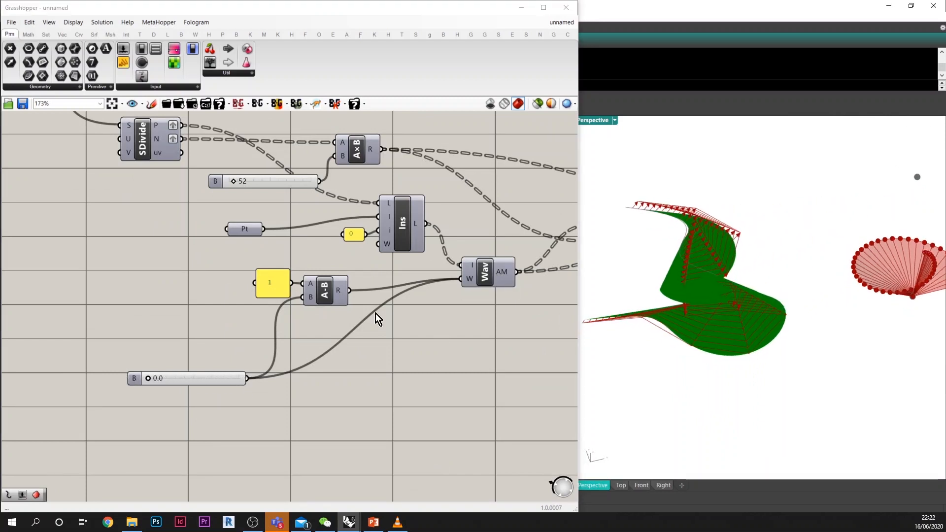
Step: Add a number slider set to 50 and connect it to the U input of the Divide Surface component
{"action": "scroll", "coordinate": [375, 295], "scroll_direction": "down", "scroll_amount": 1}
{"action": "right_click_drag", "start_coordinate": [375, 285], "coordinate": [469, 358]}
{"action": "double_click", "coordinate": [273, 287]}
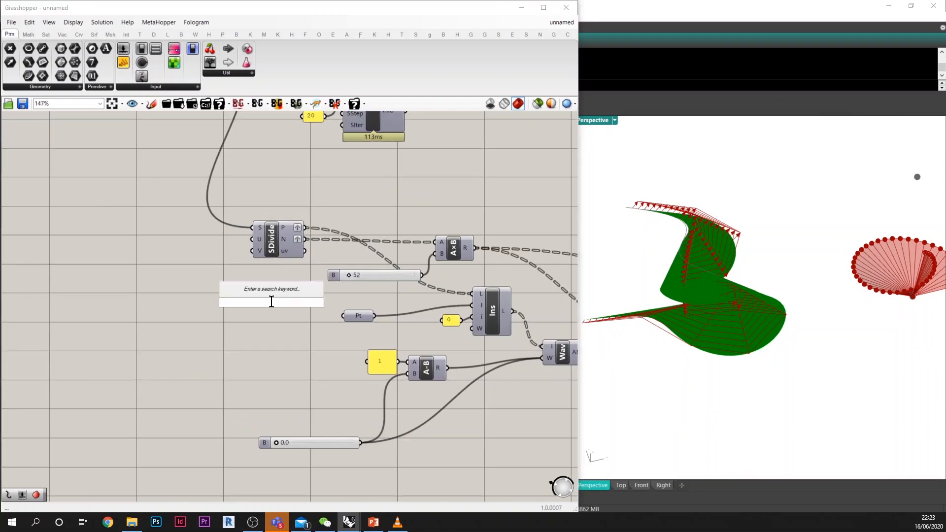
{"action": "type", "text": "50"}
{"action": "key", "text": "Return"}
{"action": "left_click_drag", "start_coordinate": [294, 299], "coordinate": [203, 251]}
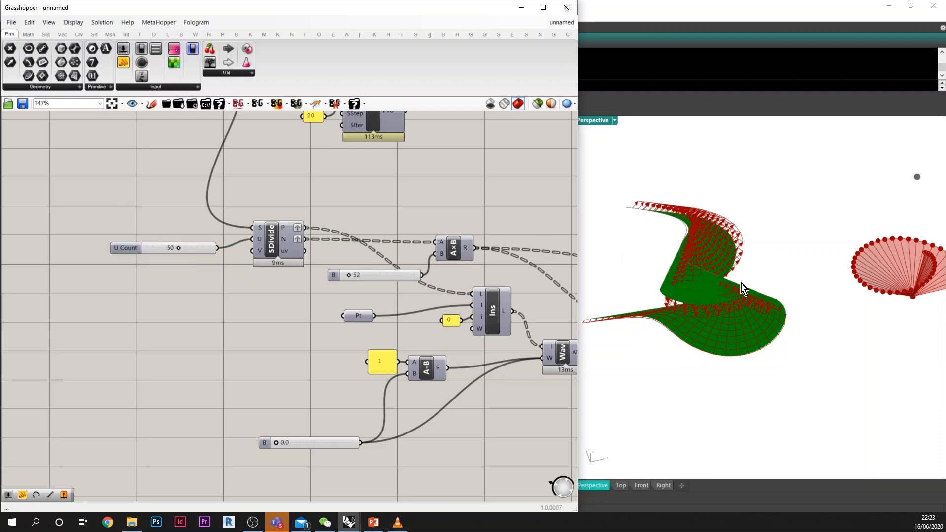
Step: Examine the surface normals distributed over the lofted surface from several angles
{"action": "right_click_drag", "start_coordinate": [741, 282], "coordinate": [781, 281]}
{"action": "scroll", "coordinate": [716, 265], "scroll_direction": "up", "scroll_amount": 6}
{"action": "scroll", "coordinate": [715, 276], "scroll_direction": "down", "scroll_amount": 6}
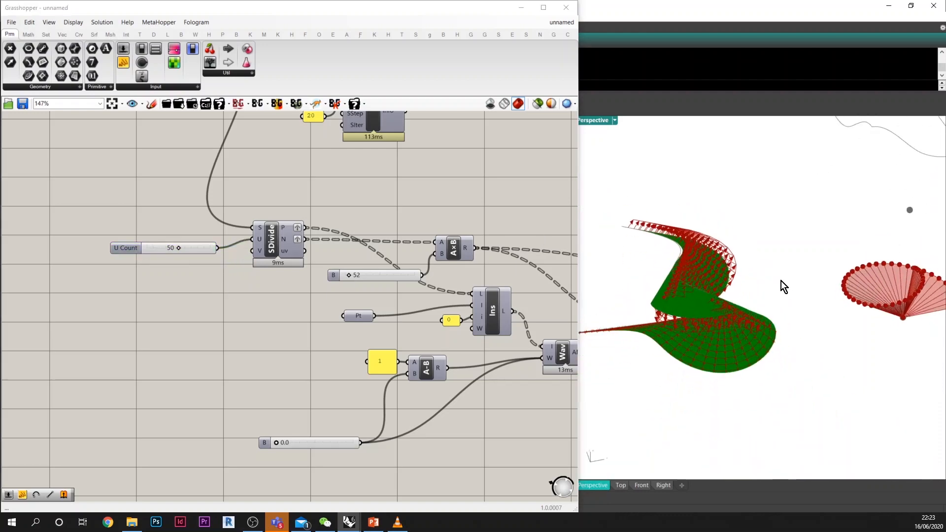
{"action": "scroll", "coordinate": [782, 281], "scroll_direction": "down", "scroll_amount": 3}
{"action": "left_click_drag", "start_coordinate": [833, 214], "coordinate": [791, 244]}
{"action": "left_click", "coordinate": [801, 278]}
{"action": "scroll", "coordinate": [726, 251], "scroll_direction": "up", "scroll_amount": 6}
{"action": "right_click_drag", "start_coordinate": [700, 272], "coordinate": [726, 291]}
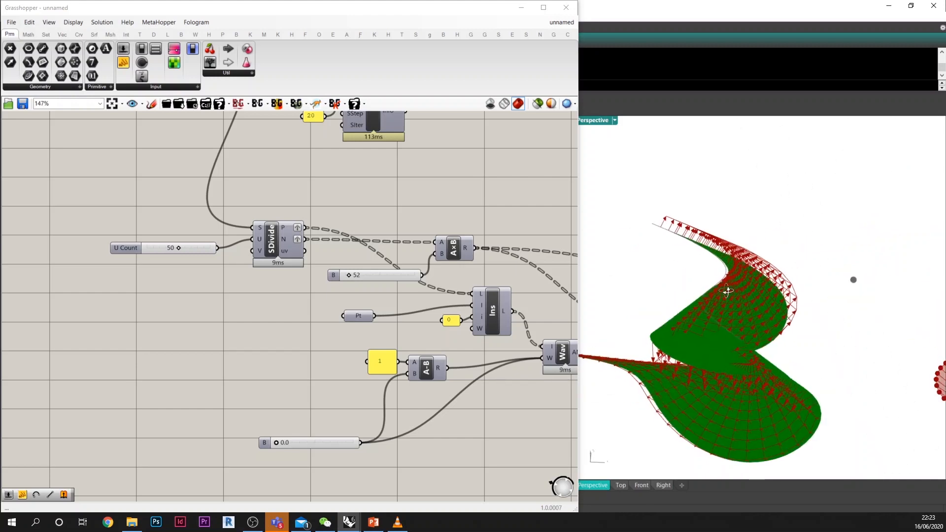
Step: Set the weight slider to 1.0 to gather the surface normals at the point, and inspect them in the model
{"action": "scroll", "coordinate": [220, 268], "scroll_direction": "up", "scroll_amount": 10}
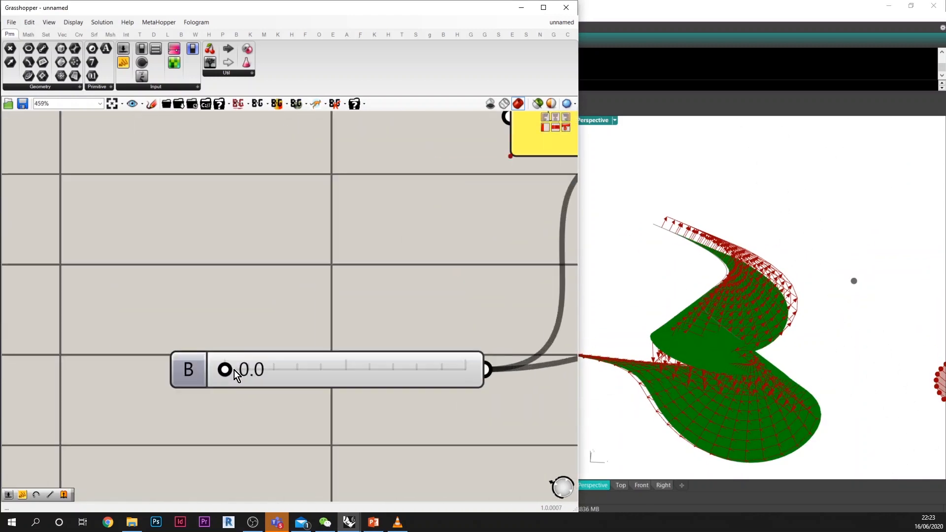
{"action": "left_click_drag", "start_coordinate": [232, 373], "coordinate": [485, 364]}
{"action": "right_click_drag", "start_coordinate": [891, 302], "coordinate": [769, 331]}
{"action": "scroll", "coordinate": [826, 264], "scroll_direction": "up", "scroll_amount": 8}
{"action": "scroll", "coordinate": [857, 441], "scroll_direction": "up", "scroll_amount": 10}
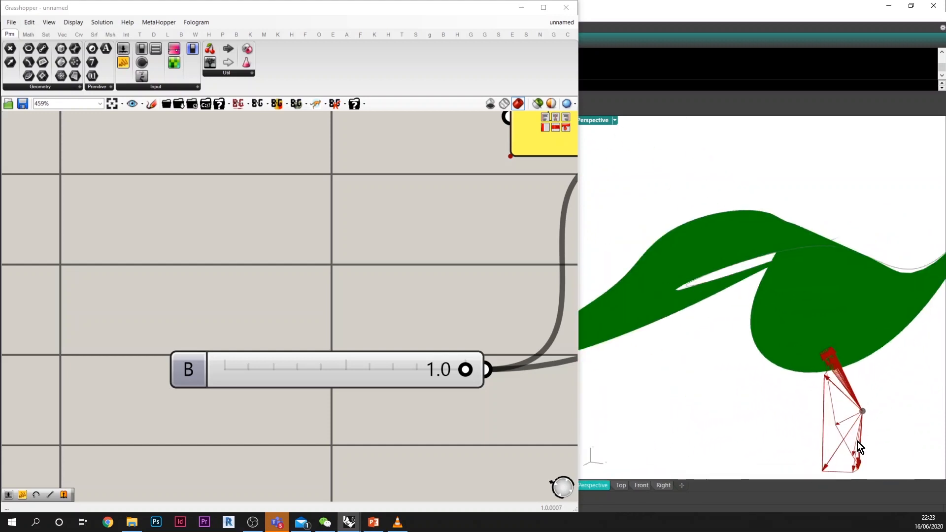
{"action": "right_click_drag", "start_coordinate": [839, 410], "coordinate": [788, 338]}
{"action": "scroll", "coordinate": [827, 345], "scroll_direction": "down", "scroll_amount": 5}
{"action": "scroll", "coordinate": [808, 340], "scroll_direction": "down", "scroll_amount": 5}
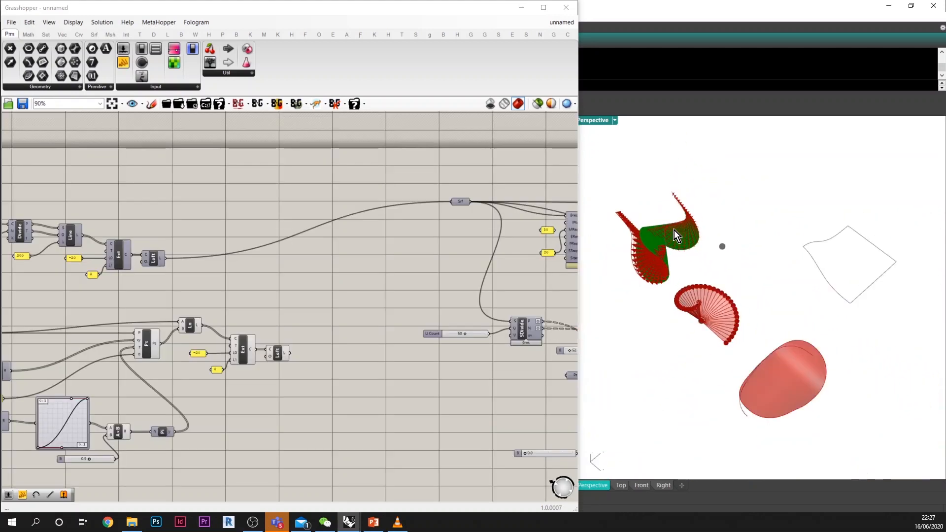
{"action": "scroll", "coordinate": [711, 238], "scroll_direction": "down", "scroll_amount": 2}
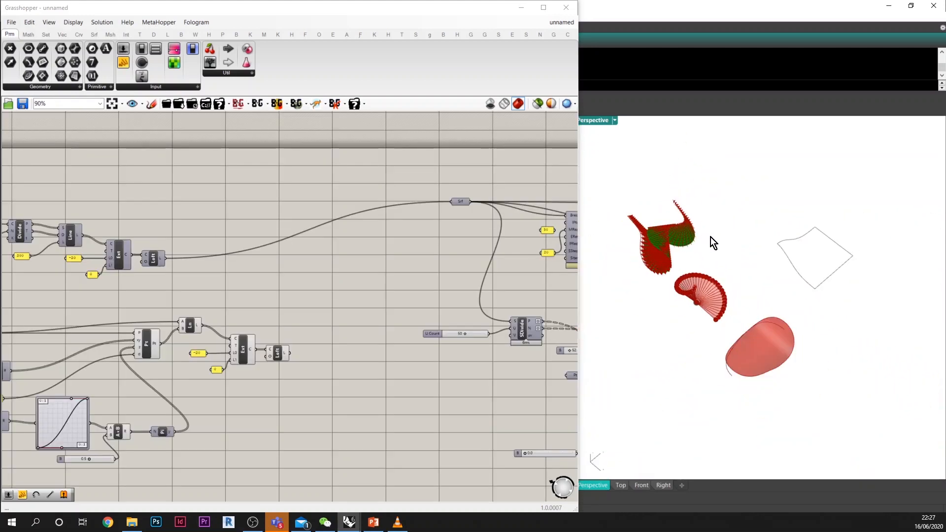
{"action": "scroll", "coordinate": [697, 247], "scroll_direction": "up", "scroll_amount": 4}
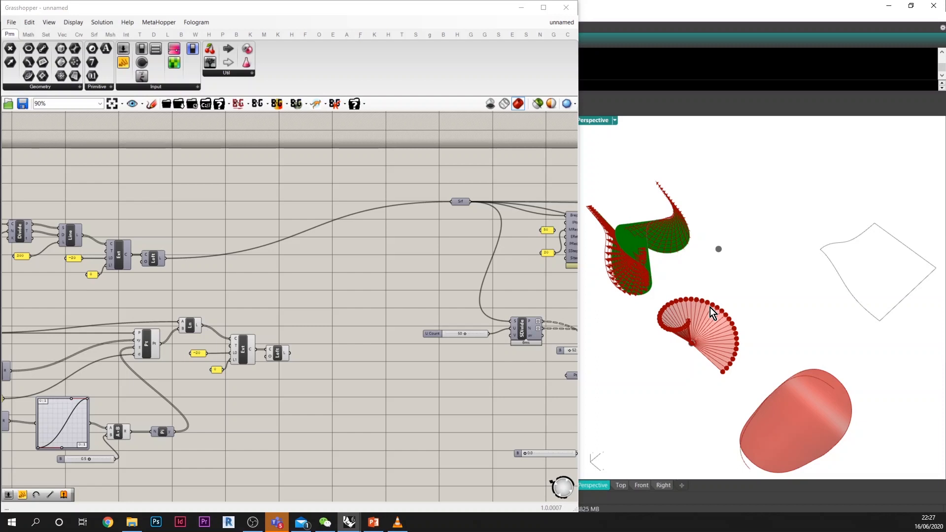
{"action": "right_click_drag", "start_coordinate": [433, 383], "coordinate": [430, 377]}
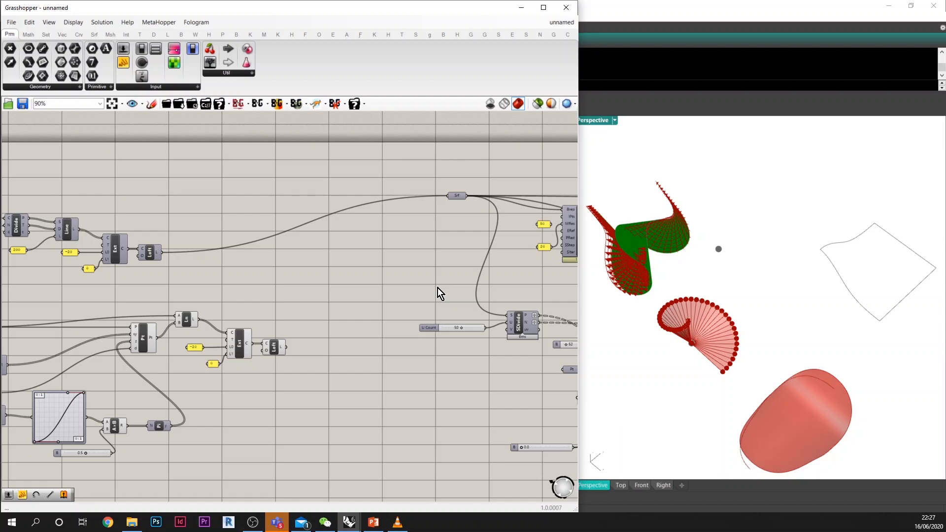